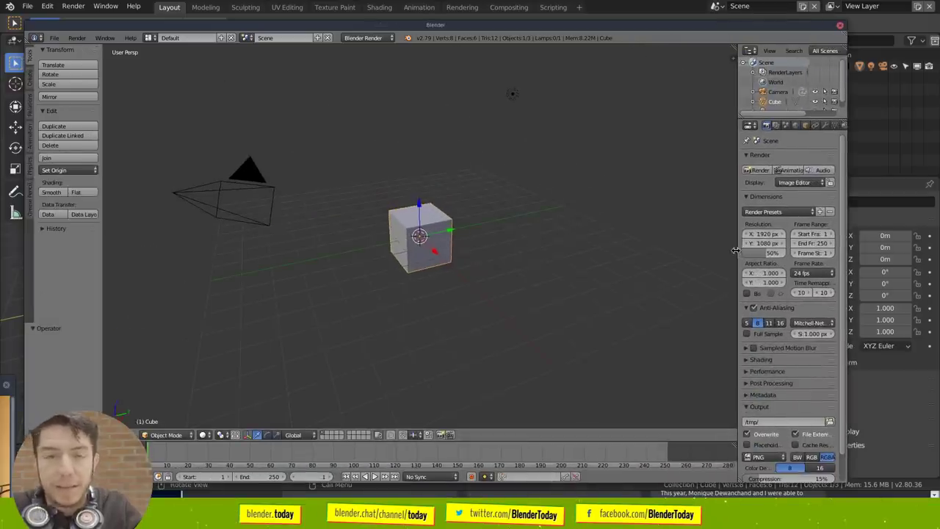
Widen the properties area and keyframe the 2.79 cube's current location
{"action": "left_click_drag", "start_coordinate": [738, 250], "coordinate": [622, 250]}
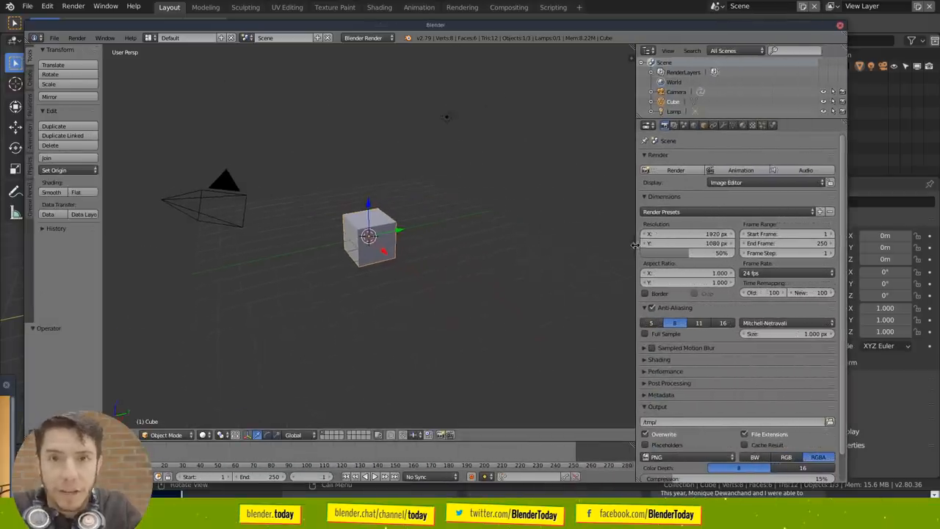
{"action": "scroll", "coordinate": [745, 213], "scroll_direction": "up", "scroll_amount": 2}
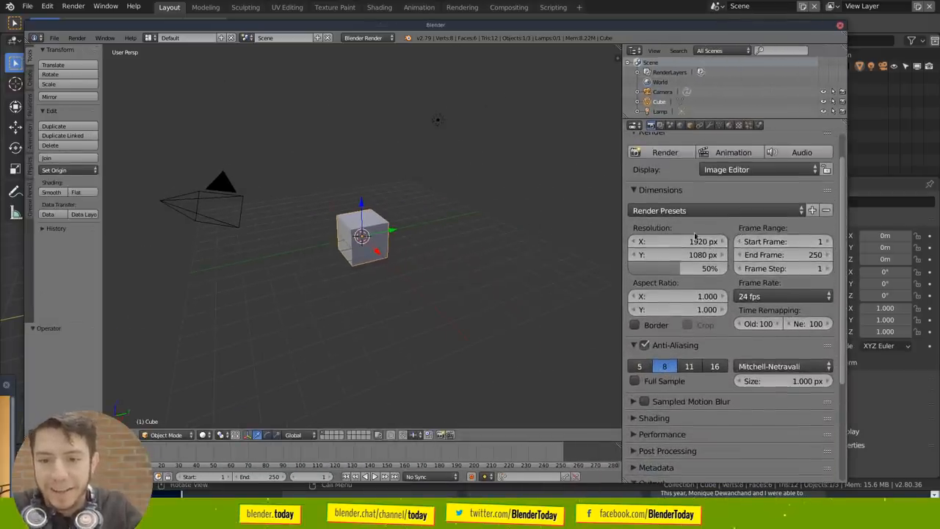
{"action": "left_click", "coordinate": [691, 125]}
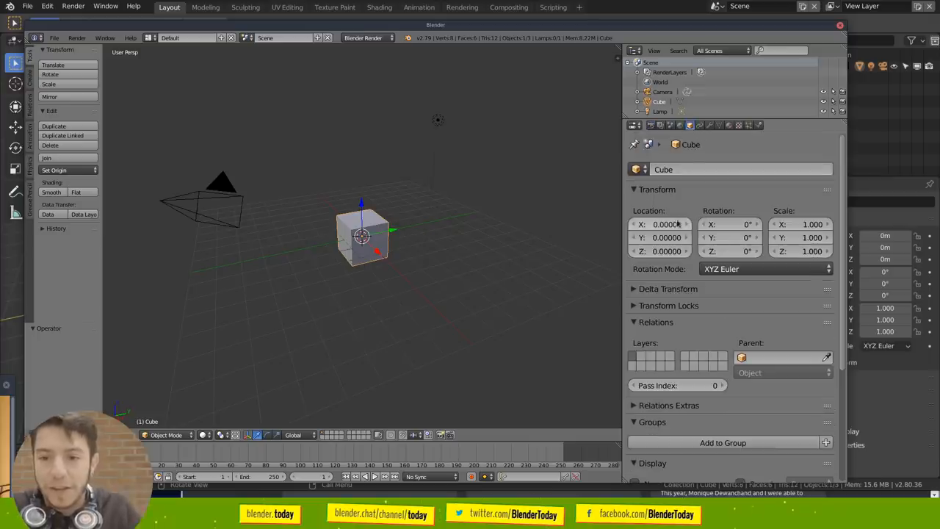
{"action": "key", "text": "i"}
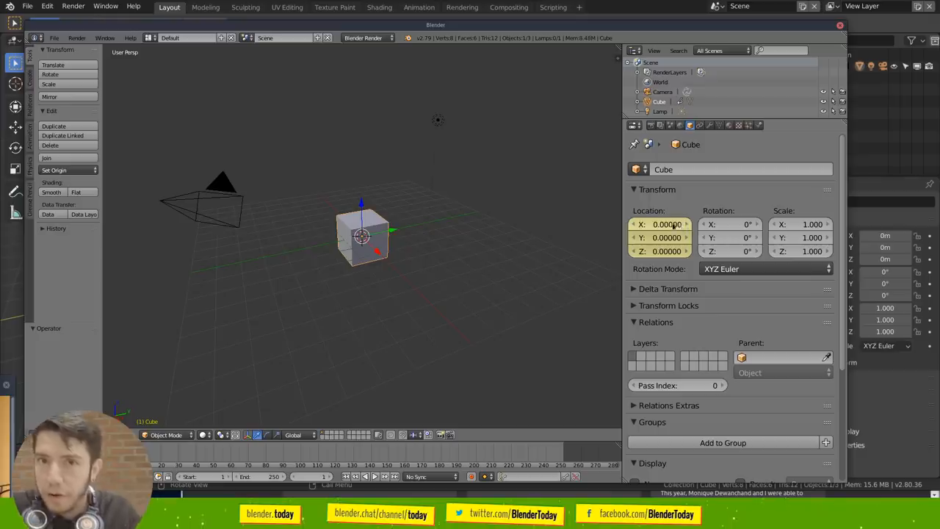
At a later frame move the cube to Location X 4.8, then close the 2.79 window
{"action": "key", "text": "alt+a"}
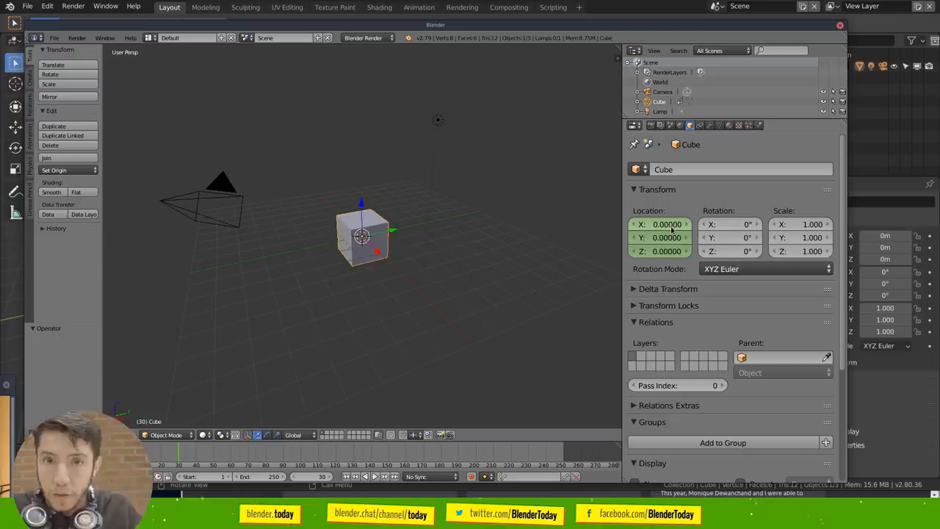
{"action": "left_click_drag", "start_coordinate": [671, 225], "coordinate": [680, 224]}
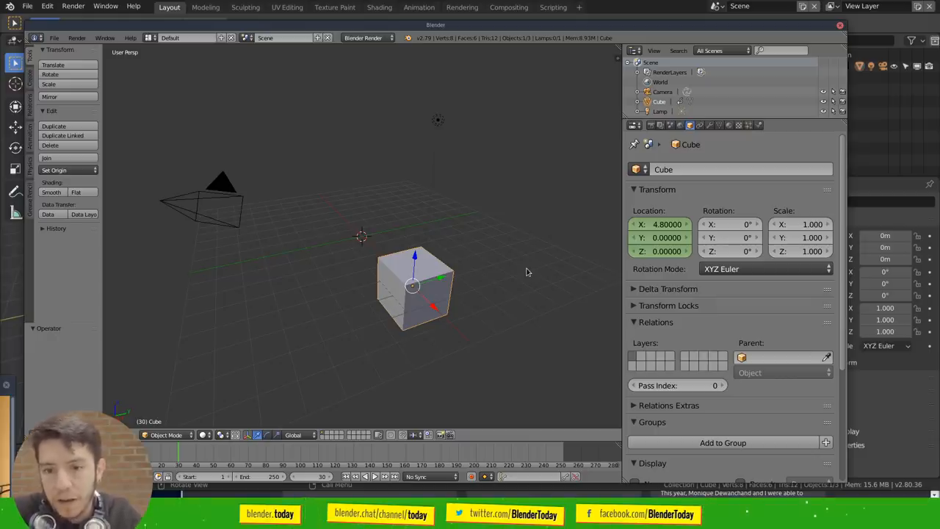
{"action": "left_click", "coordinate": [873, 92]}
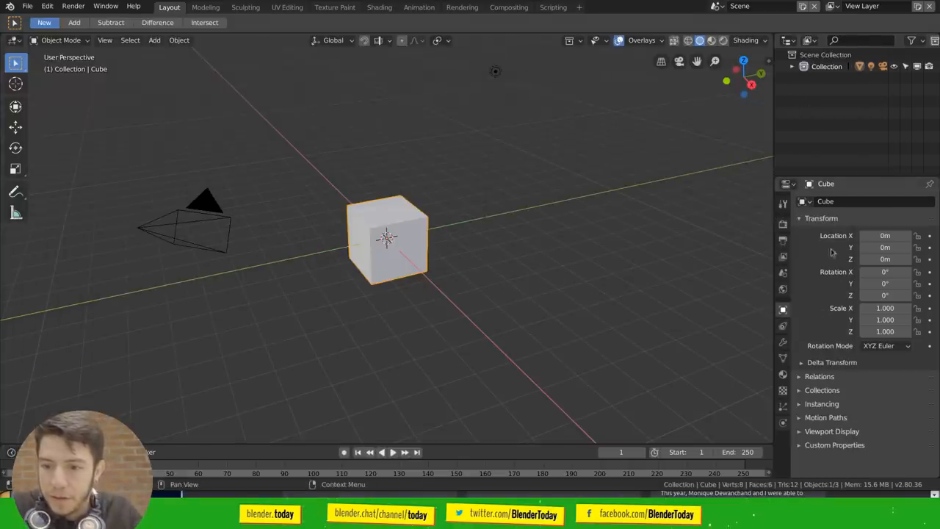
Keyframe the 2.80 cube's location and jump to a later frame
{"action": "left_click_drag", "start_coordinate": [773, 229], "coordinate": [670, 229]}
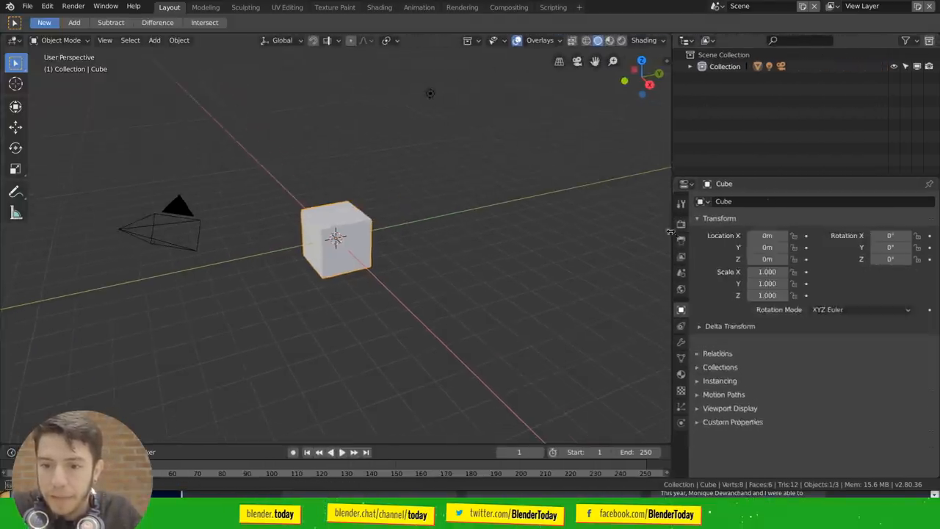
{"action": "scroll", "coordinate": [837, 262], "scroll_direction": "up", "scroll_amount": 3, "text": "ctrl"}
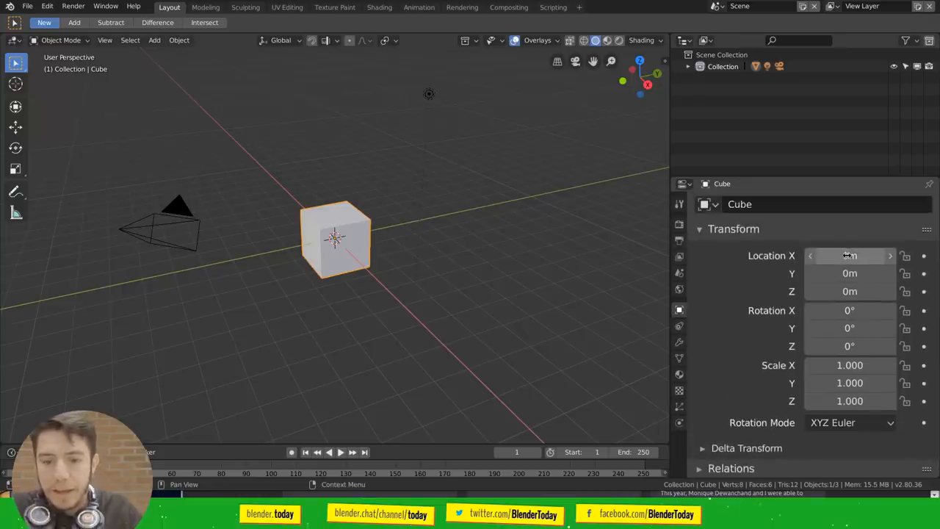
{"action": "key", "text": "i"}
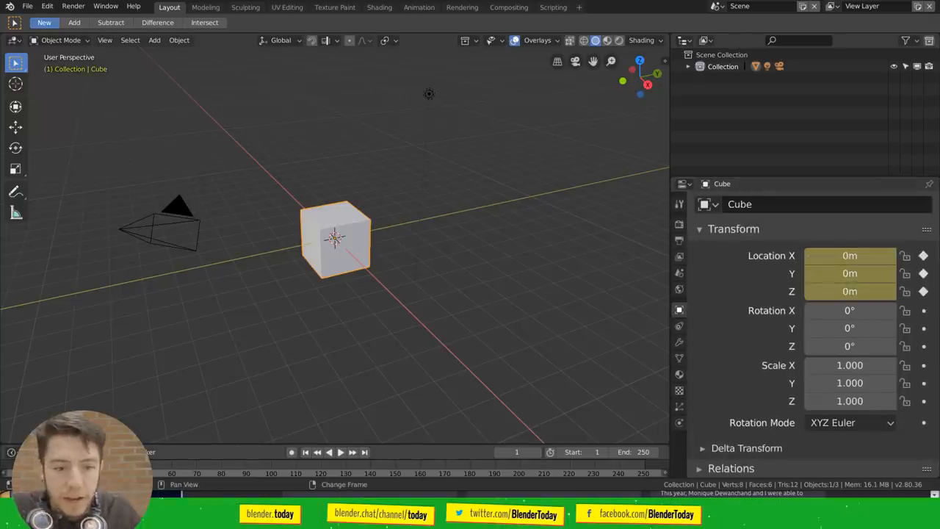
{"action": "key", "text": "Up"}
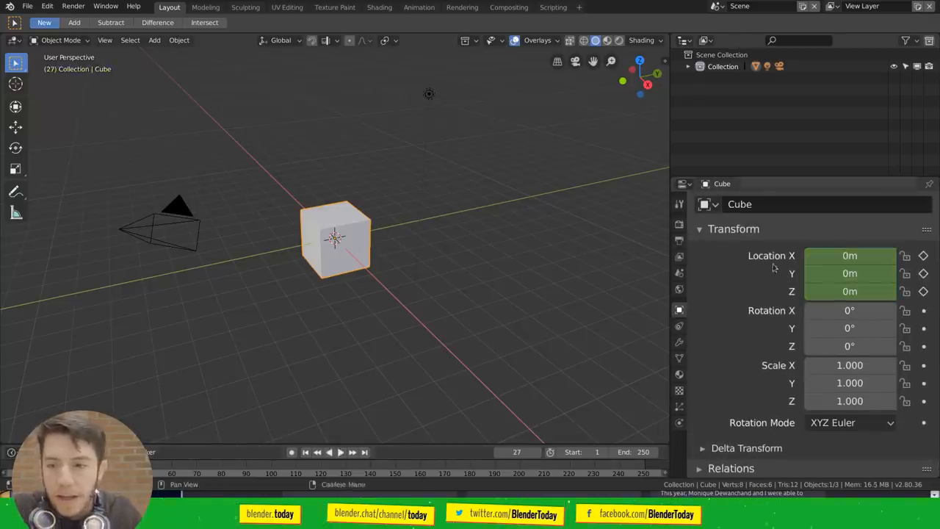
Slide the cube in X, reset it, then leave unkeyed moves of X 0.48 m and Y 0.3 m
{"action": "left_click_drag", "start_coordinate": [853, 255], "coordinate": [863, 255]}
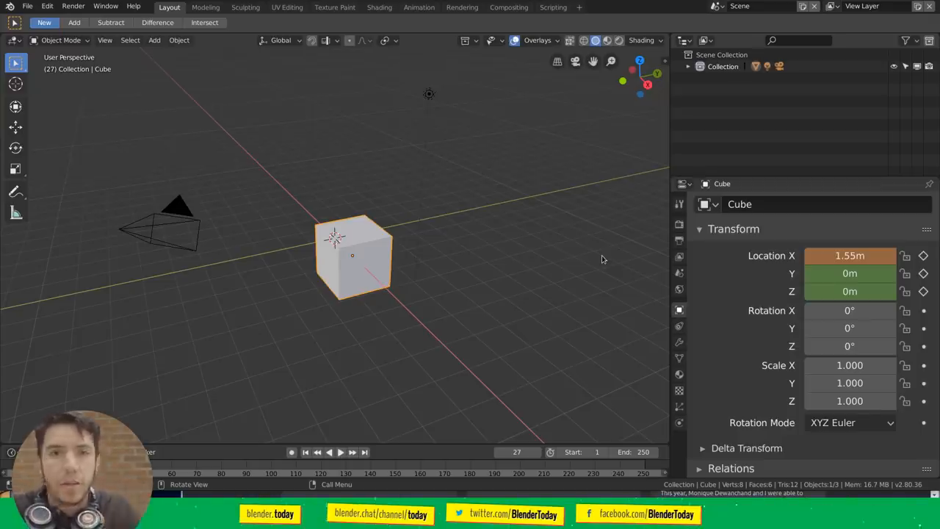
{"action": "key", "text": "alt+g"}
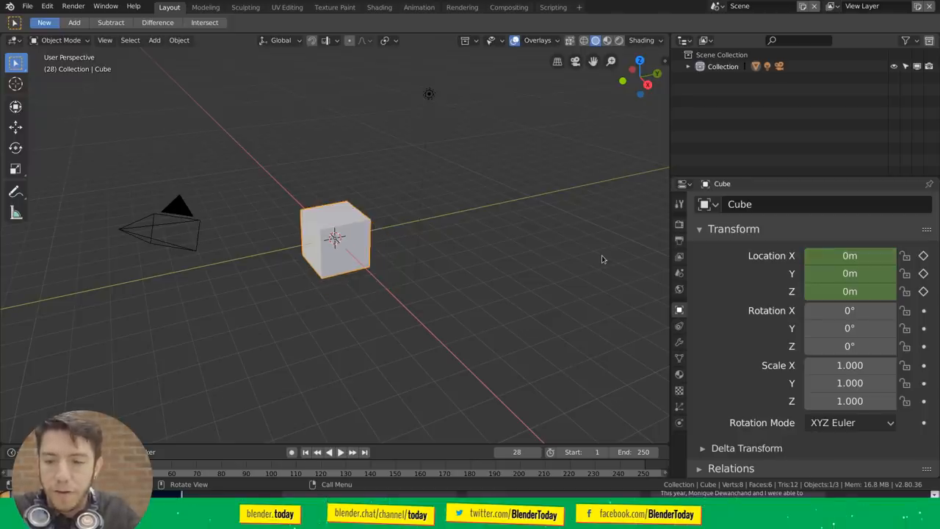
{"action": "mouse_move", "coordinate": [883, 273]}
{"action": "left_mouse_down"}
{"action": "mouse_move", "coordinate": [892, 273]}
{"action": "mouse_move", "coordinate": [870, 256]}
{"action": "left_mouse_up"}
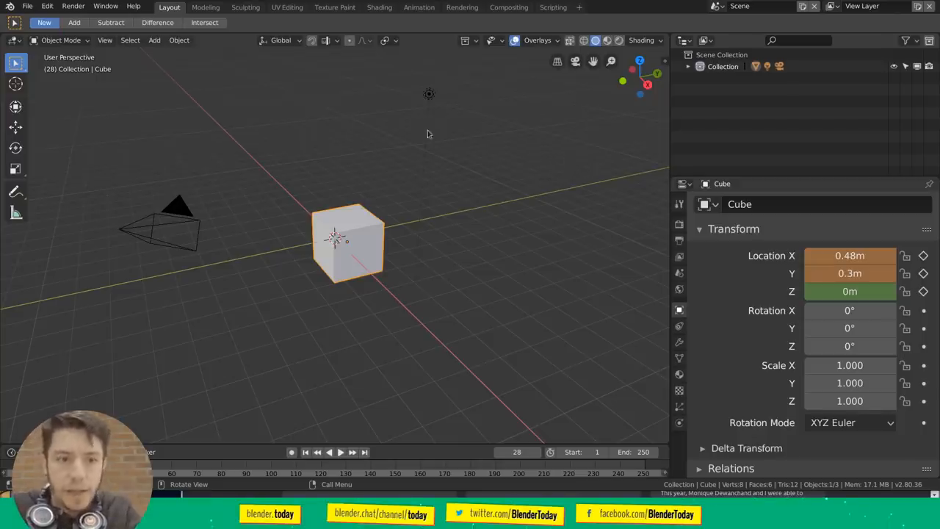
{"action": "key", "text": "F4"}
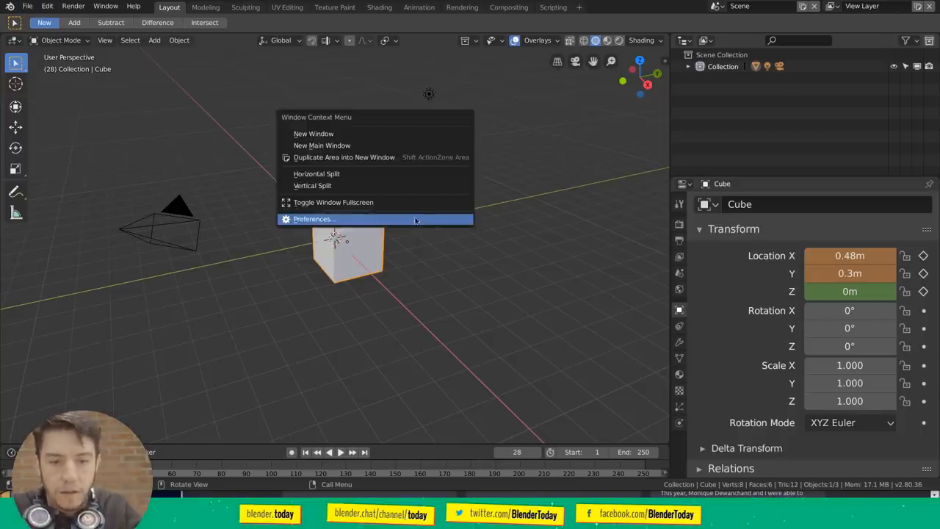
{"action": "left_click", "coordinate": [415, 219]}
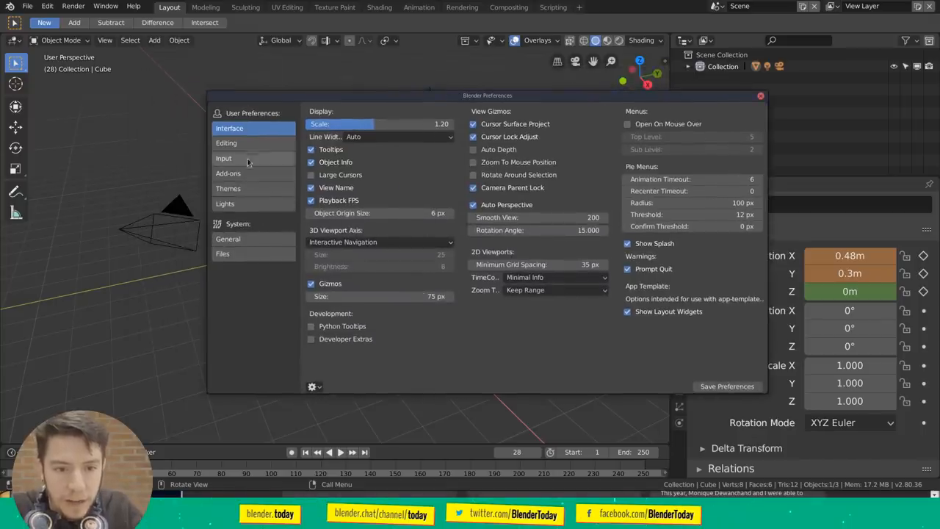
{"action": "left_click", "coordinate": [250, 192]}
{"action": "scroll", "coordinate": [519, 241], "scroll_direction": "down", "scroll_amount": 8}
{"action": "scroll", "coordinate": [622, 277], "scroll_direction": "up", "scroll_amount": 4}
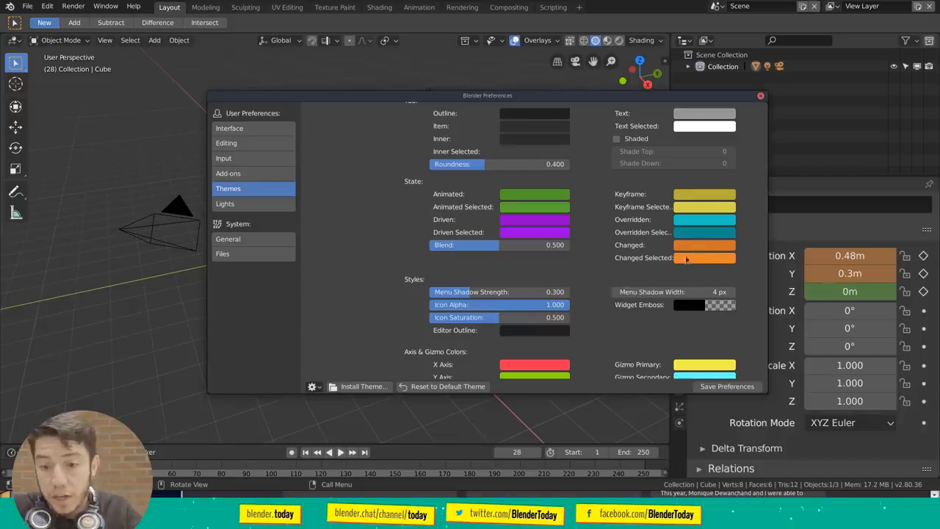
{"action": "left_click_drag", "start_coordinate": [699, 261], "coordinate": [667, 266], "text": "super"}
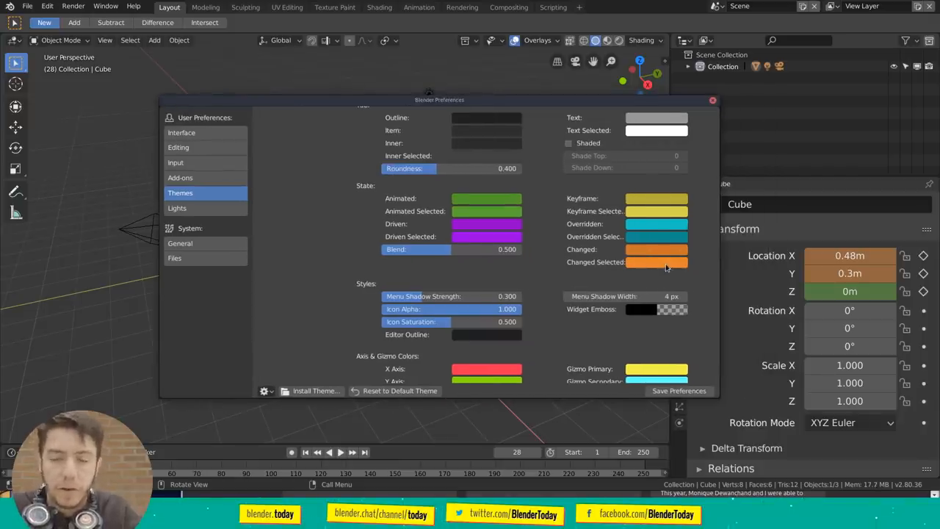
{"action": "left_click", "coordinate": [712, 101]}
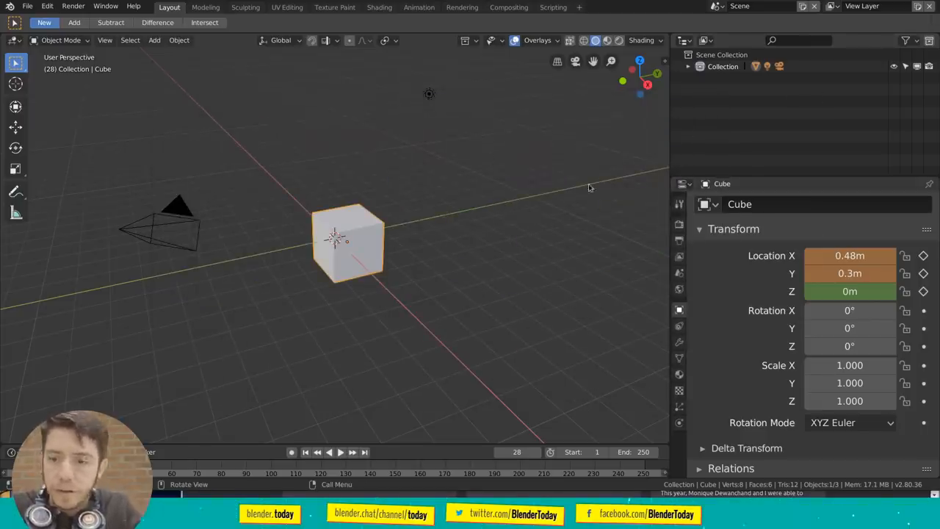
Show the scene's output and dimensions settings in a taller properties area
{"action": "right_click", "coordinate": [631, 209]}
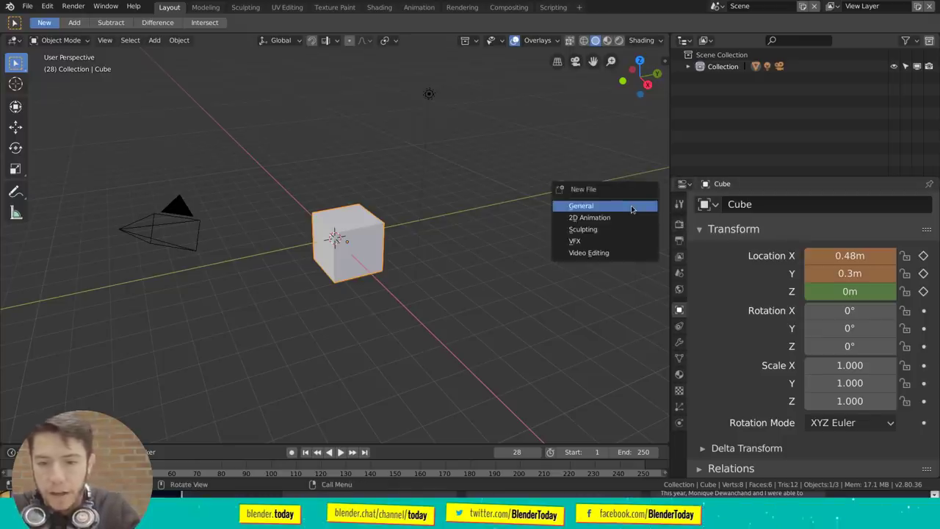
{"action": "left_click", "coordinate": [679, 224]}
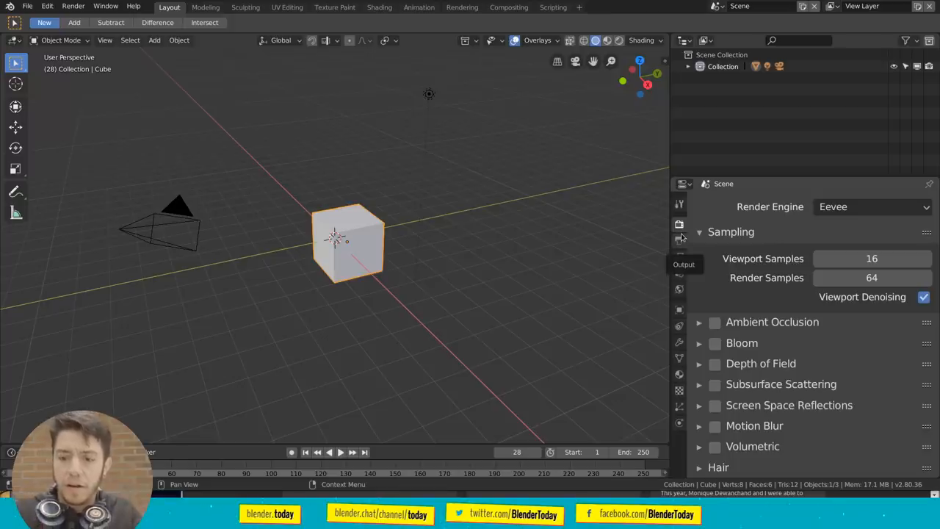
{"action": "left_click", "coordinate": [679, 240]}
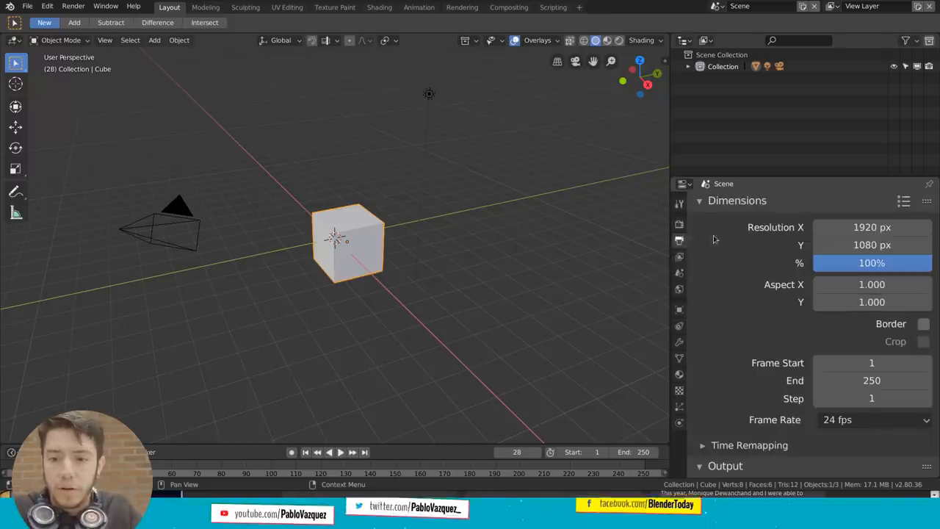
{"action": "left_click_drag", "start_coordinate": [742, 181], "coordinate": [741, 105]}
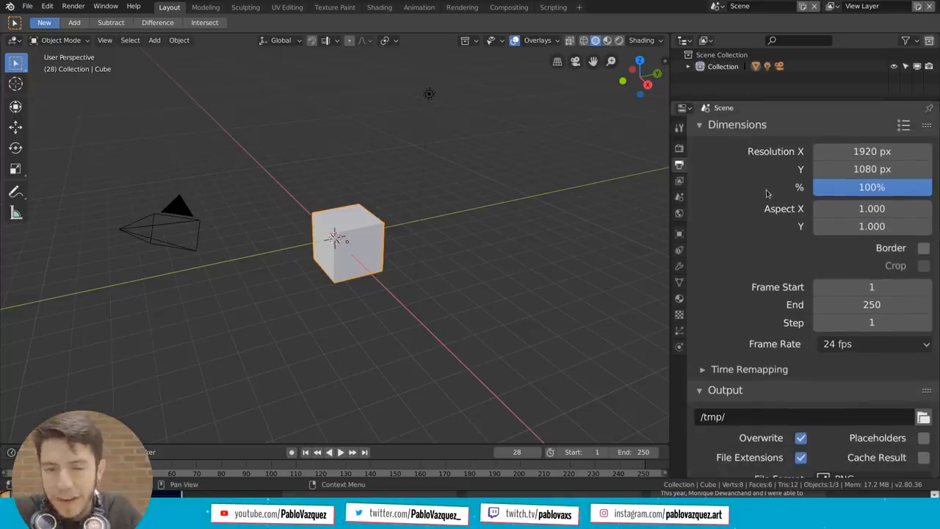
{"action": "scroll", "coordinate": [770, 192], "scroll_direction": "down", "scroll_amount": 3, "text": "ctrl"}
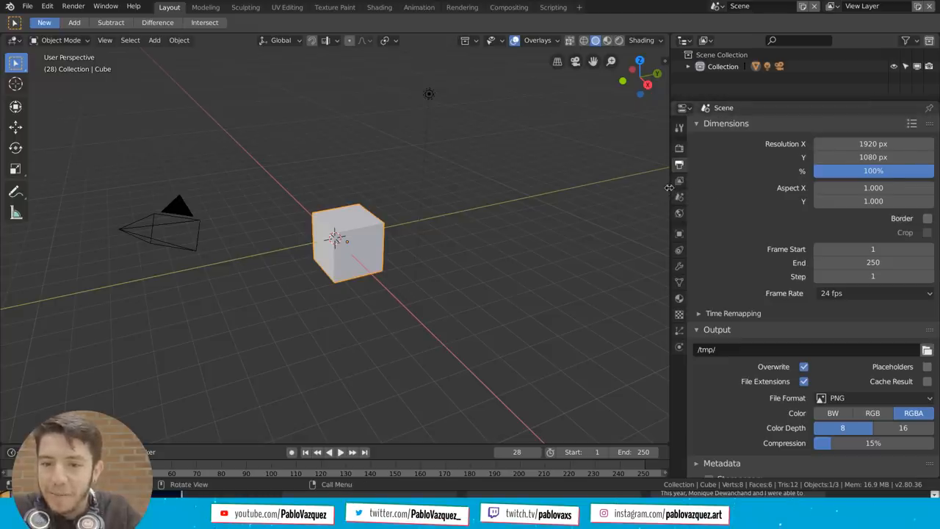
{"action": "left_click_drag", "start_coordinate": [668, 188], "coordinate": [718, 188]}
{"action": "scroll", "coordinate": [807, 294], "scroll_direction": "down", "scroll_amount": 2}
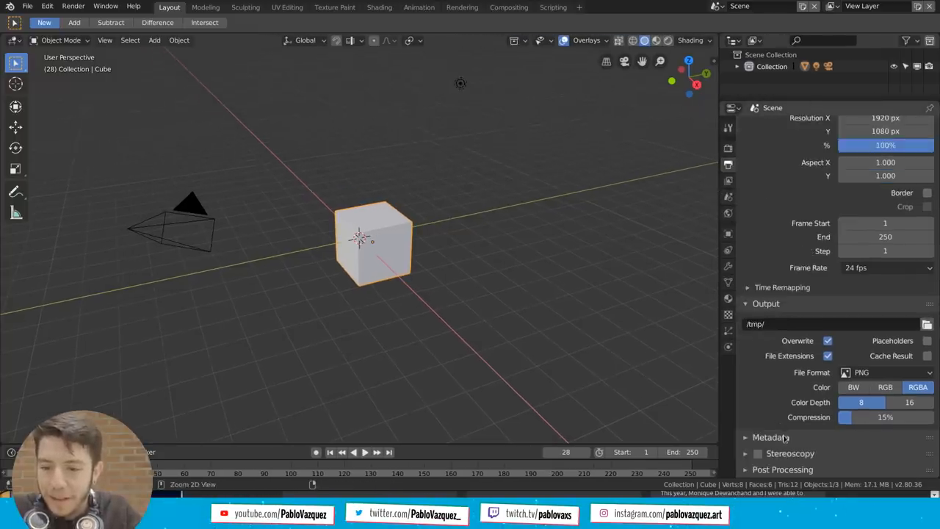
Enable Burn Into Image under the Metadata settings
{"action": "left_click", "coordinate": [785, 437], "text": "ctrl"}
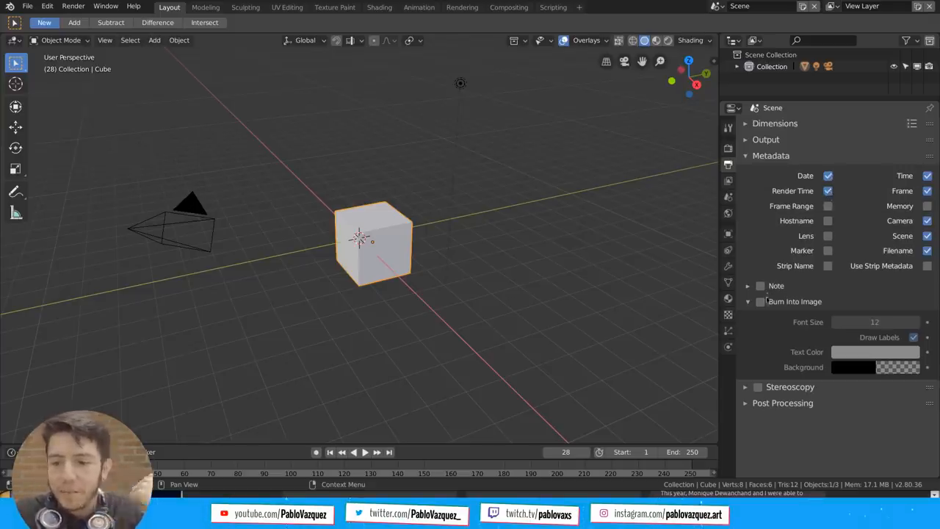
{"action": "left_click", "coordinate": [760, 302]}
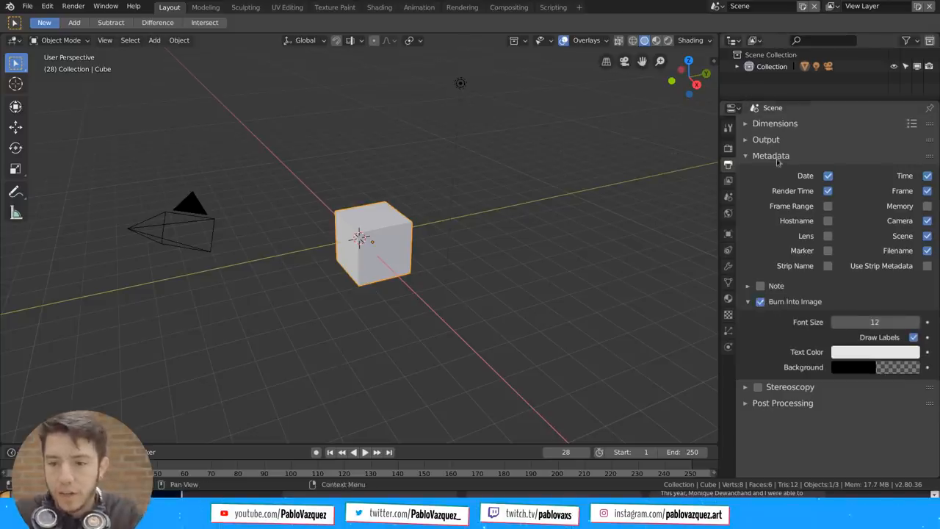
{"action": "left_click", "coordinate": [727, 147]}
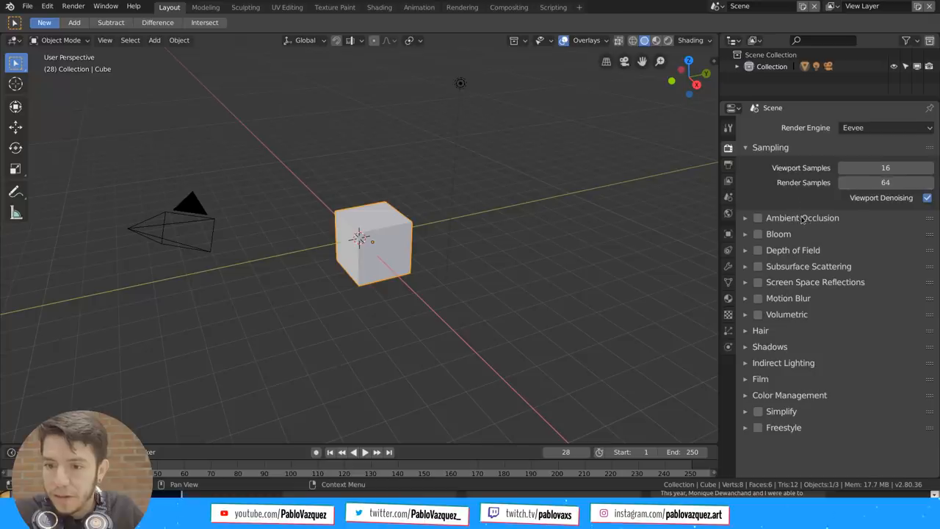
{"action": "left_click", "coordinate": [727, 164]}
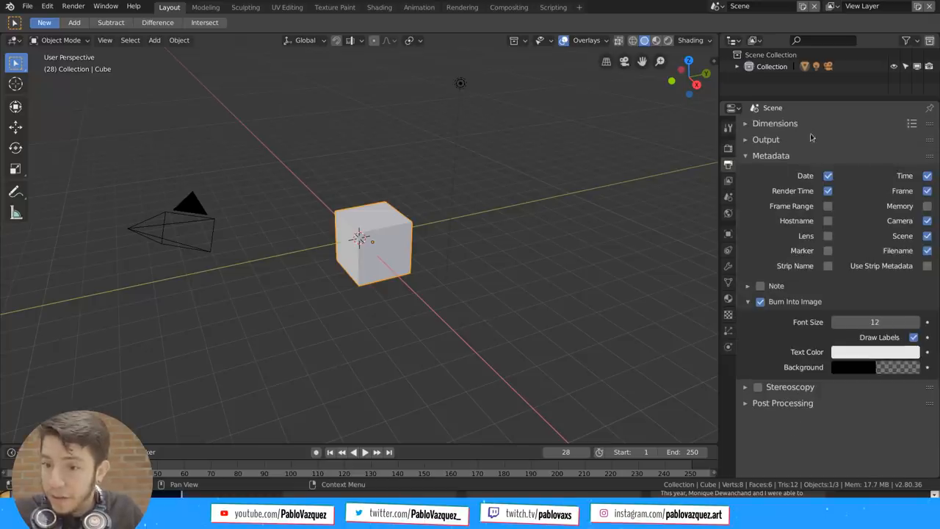
Set the render resolution to 40% and render the current frame
{"action": "left_click", "coordinate": [775, 123]}
{"action": "double_click", "coordinate": [884, 171]}
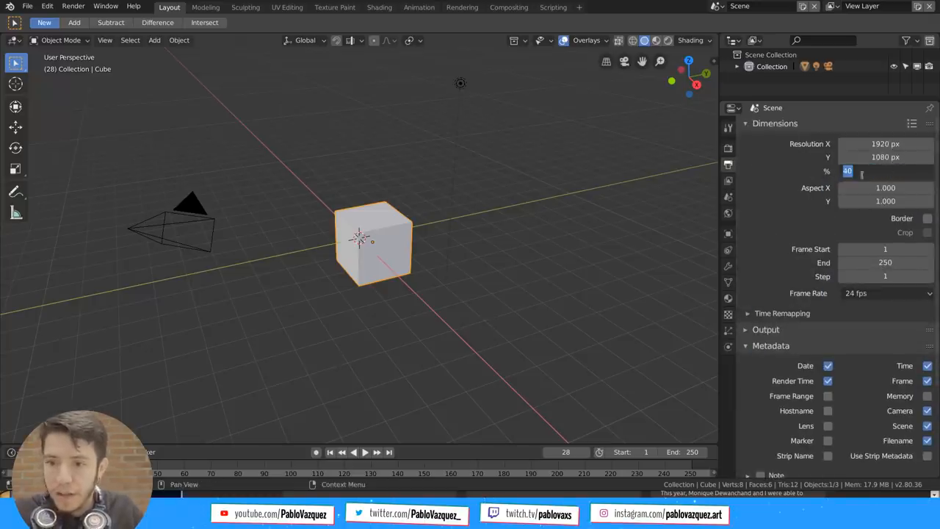
{"action": "type", "text": "40"}
{"action": "key", "text": "Return"}
{"action": "key", "text": "F12"}
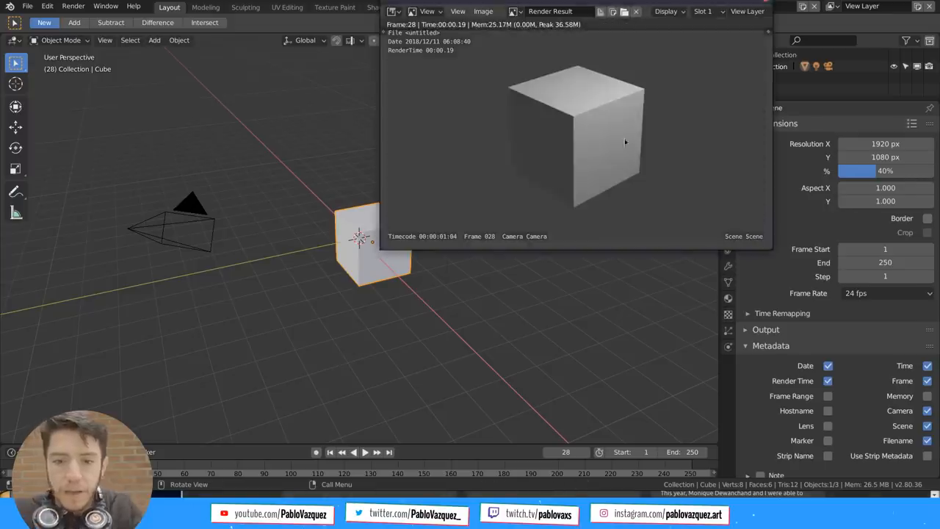
Enlarge and fit the render window to read the burned-in metadata stamp, then close it
{"action": "left_click_drag", "start_coordinate": [573, 15], "coordinate": [514, 35]}
{"action": "left_click_drag", "start_coordinate": [719, 272], "coordinate": [738, 408]}
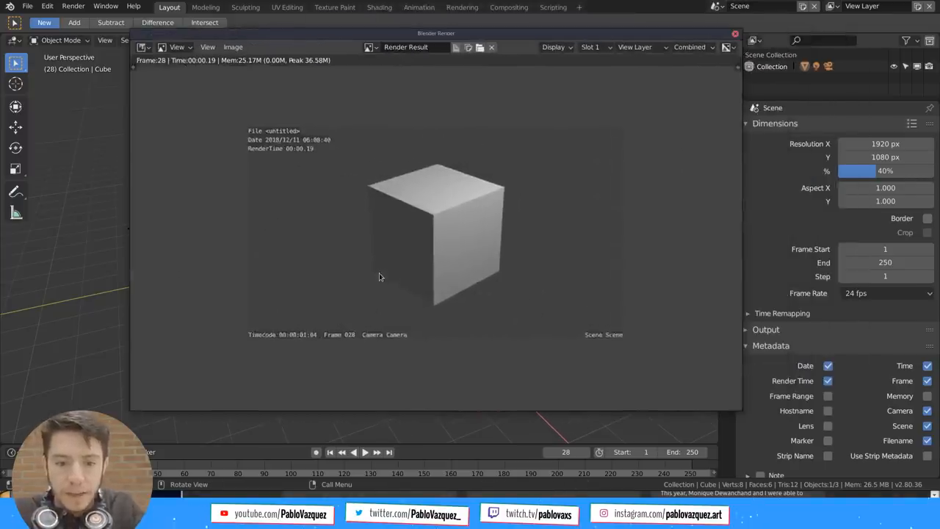
{"action": "key", "text": "Home"}
{"action": "scroll", "coordinate": [261, 158], "scroll_direction": "up", "scroll_amount": 1}
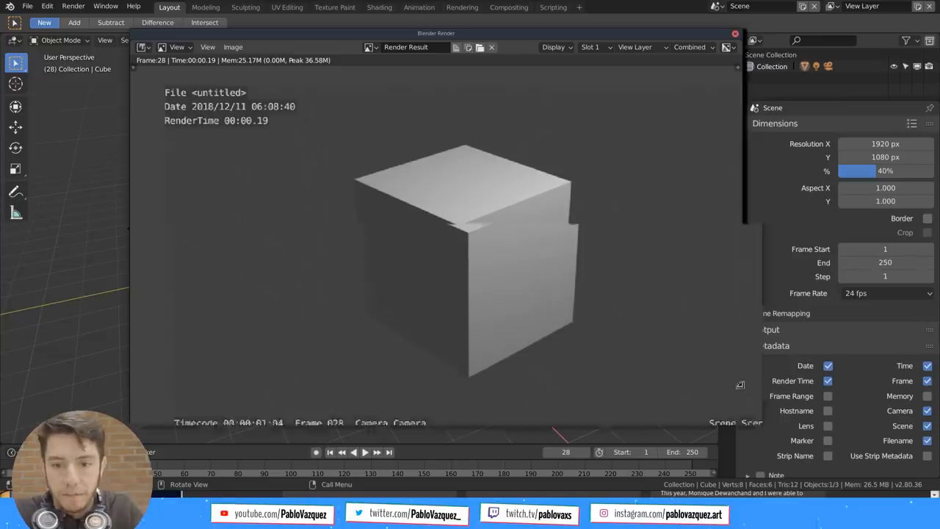
{"action": "left_click_drag", "start_coordinate": [738, 408], "coordinate": [811, 462]}
{"action": "key", "text": "Home"}
{"action": "scroll", "coordinate": [220, 117], "scroll_direction": "up", "scroll_amount": 1}
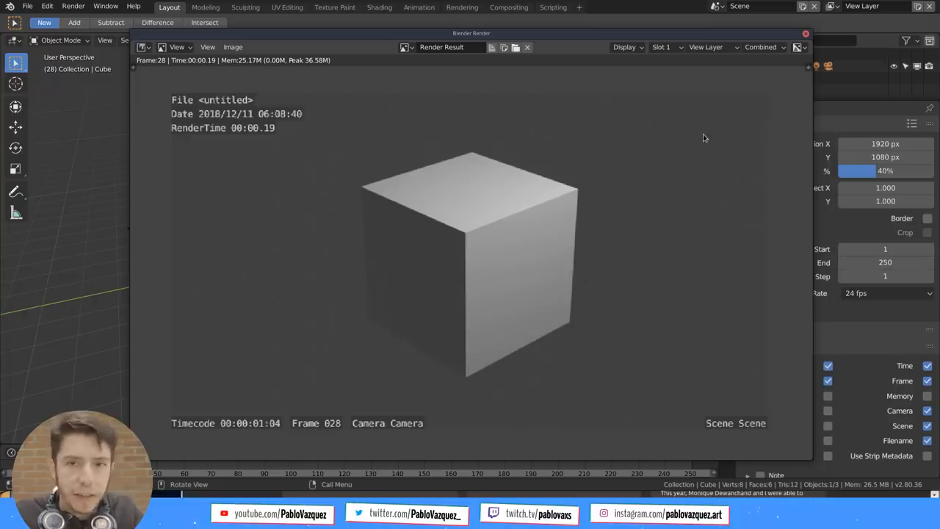
{"action": "left_click_drag", "start_coordinate": [723, 33], "coordinate": [531, 41]}
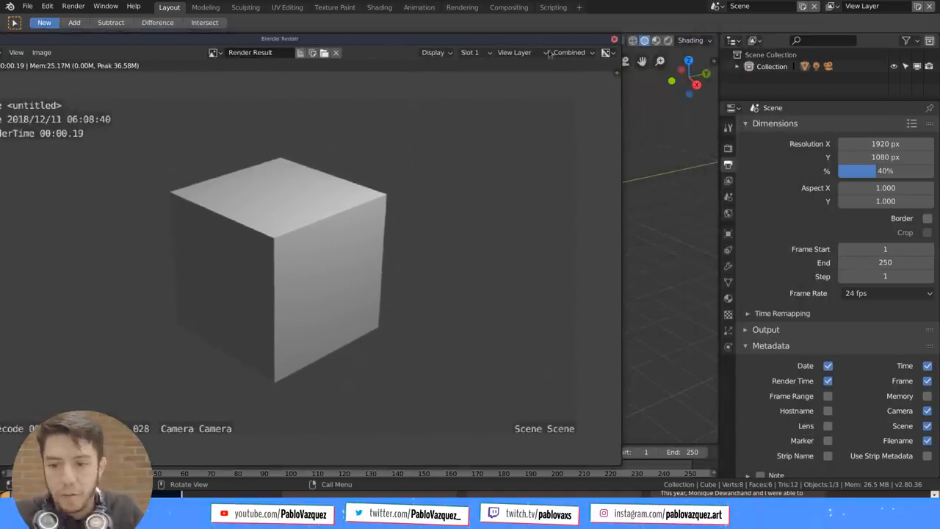
{"action": "key", "text": "Escape"}
Add Hostname to the stamped metadata fields
{"action": "left_click", "coordinate": [828, 411]}
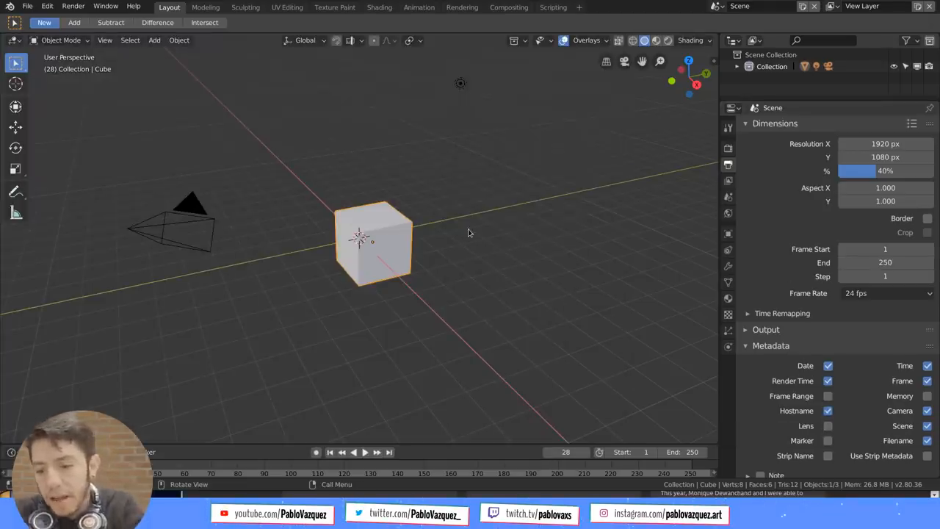
Render again and enlarge the result to read the Hostname chalten line in the stamp
{"action": "key", "text": "F12"}
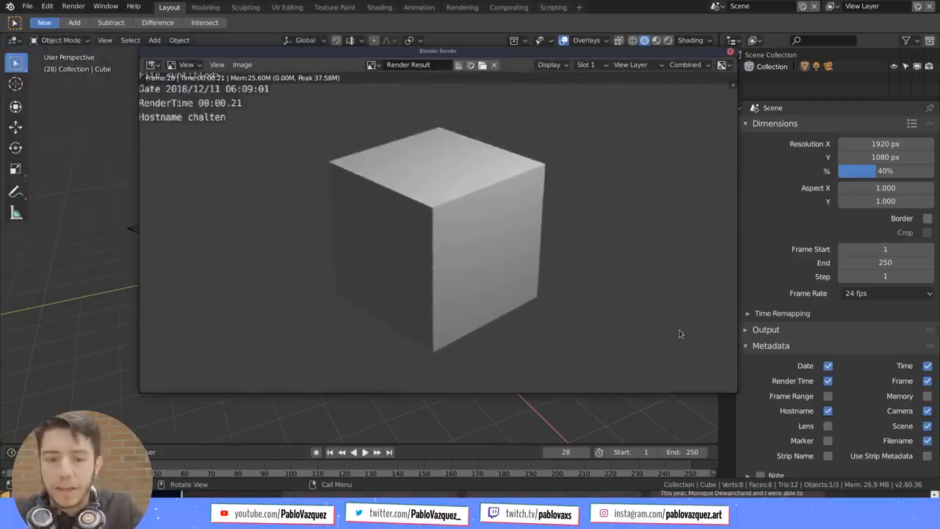
{"action": "scroll", "coordinate": [672, 319], "scroll_direction": "down", "scroll_amount": 1}
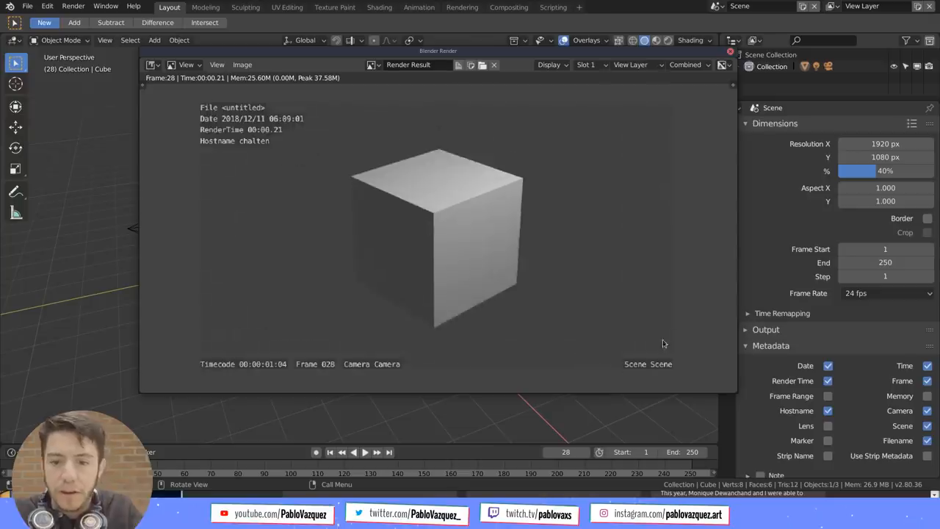
{"action": "left_click_drag", "start_coordinate": [667, 345], "coordinate": [735, 375]}
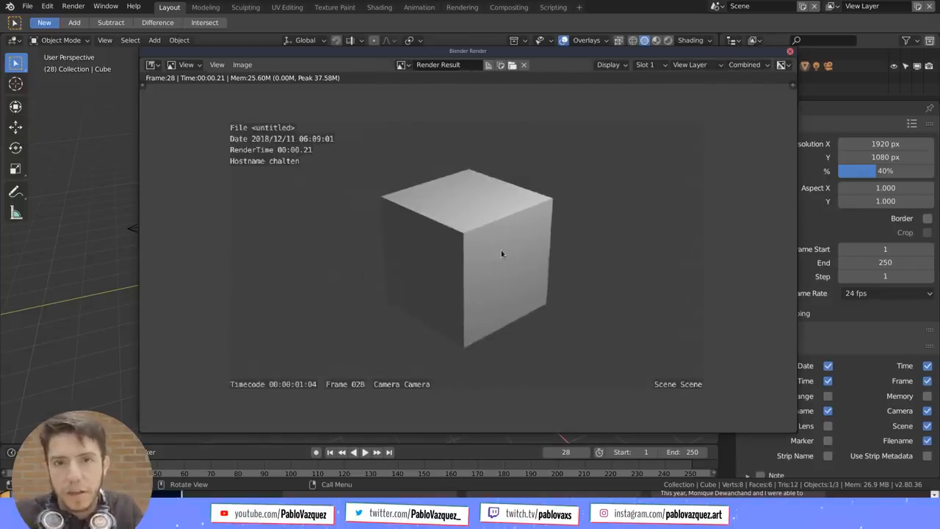
{"action": "scroll", "coordinate": [301, 162], "scroll_direction": "up", "scroll_amount": 1}
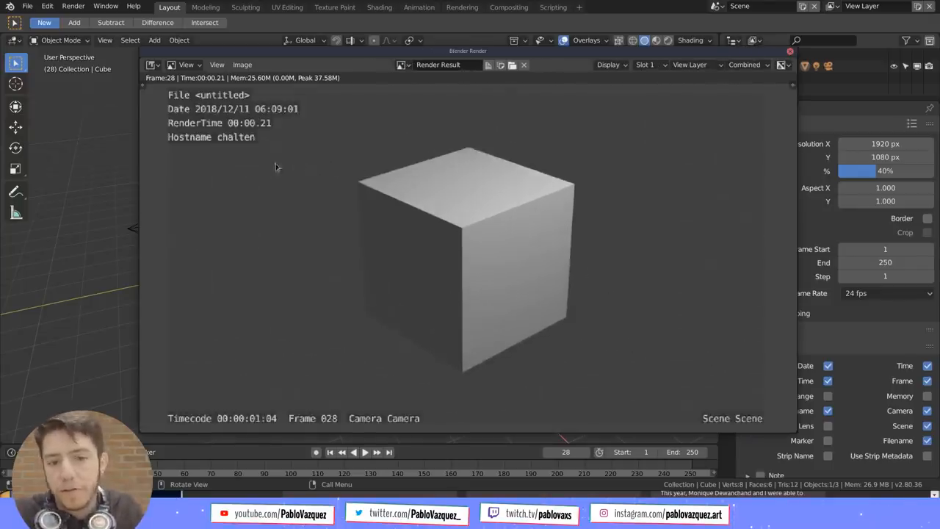
{"action": "middle_click_drag", "start_coordinate": [284, 176], "coordinate": [288, 181]}
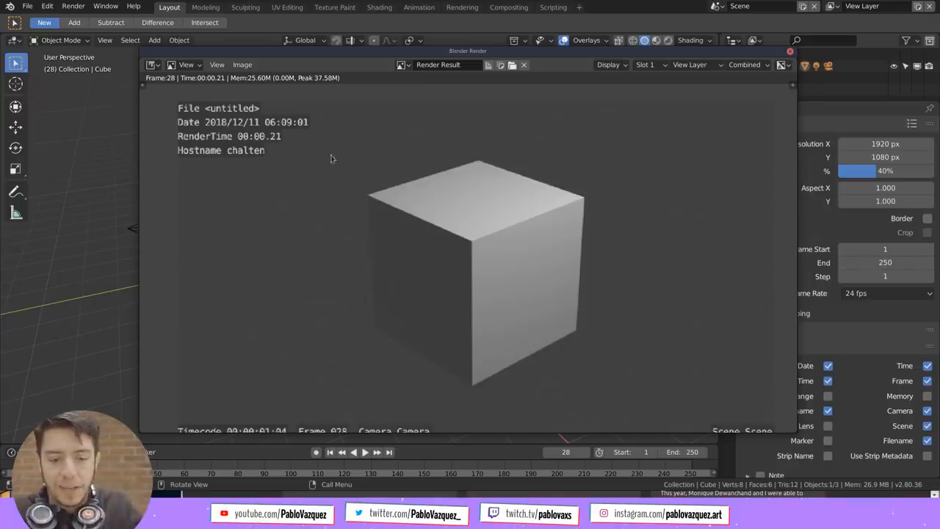
{"action": "key", "text": "ctrl+alt+t"}
{"action": "left_click_drag", "start_coordinate": [169, 18], "coordinate": [514, 136]}
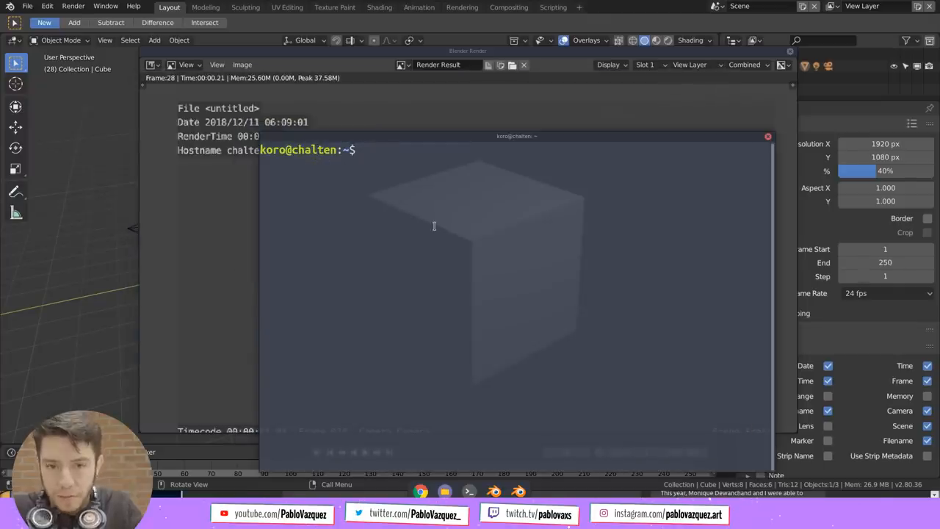
{"action": "type", "text": "host"}
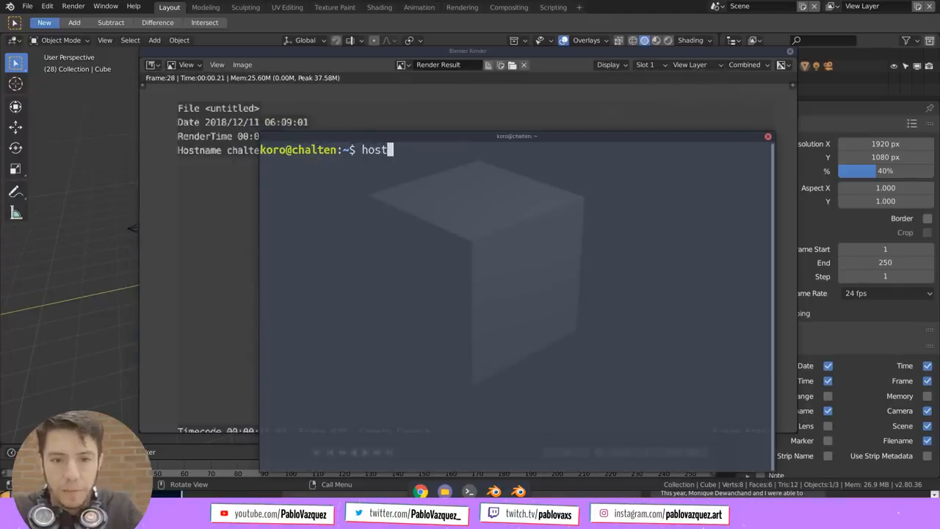
{"action": "type", "text": "name"}
{"action": "key", "text": "Return"}
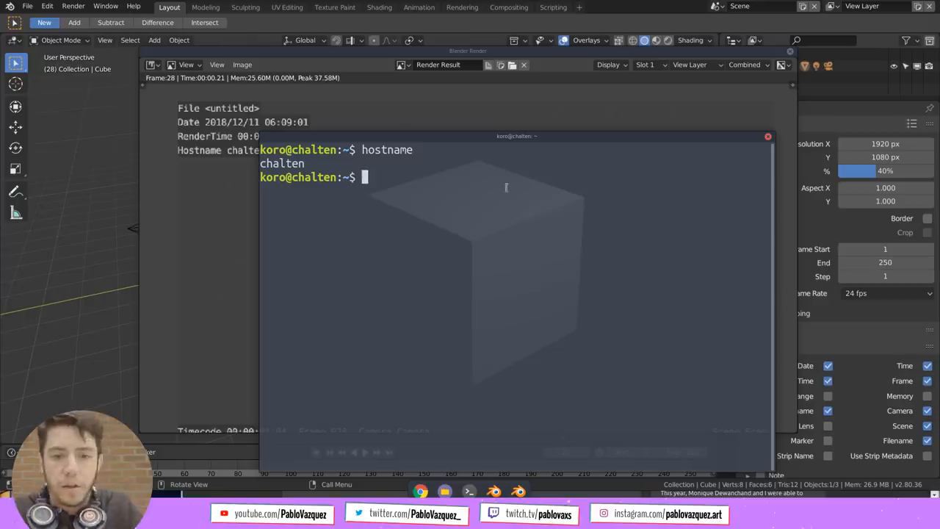
{"action": "left_click", "coordinate": [768, 138]}
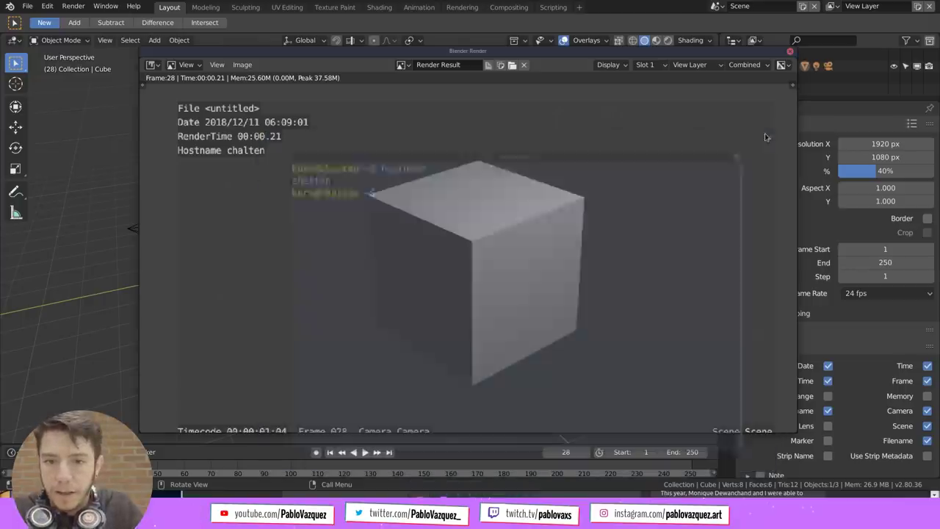
Close the render and collapse the Dimensions and Burn Into Image settings
{"action": "left_click", "coordinate": [789, 56]}
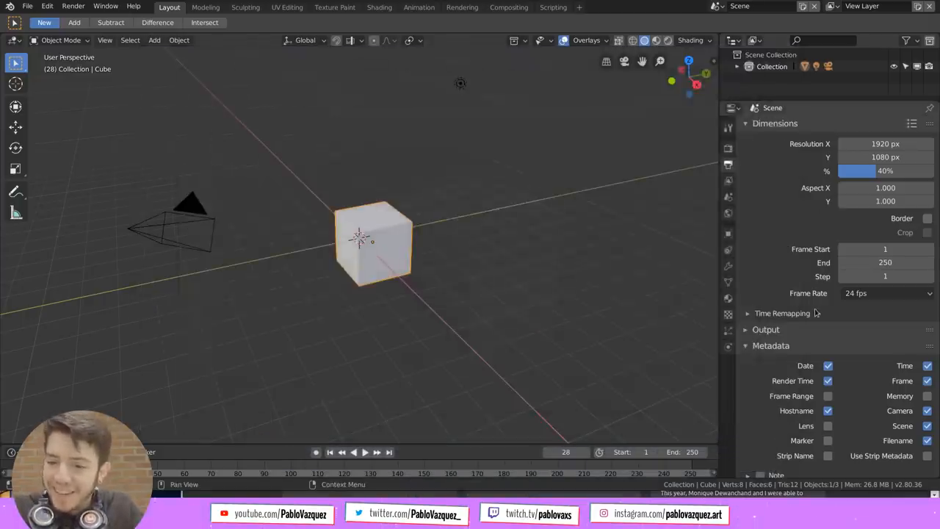
{"action": "scroll", "coordinate": [814, 306], "scroll_direction": "down", "scroll_amount": 3}
{"action": "scroll", "coordinate": [814, 307], "scroll_direction": "down", "scroll_amount": 2}
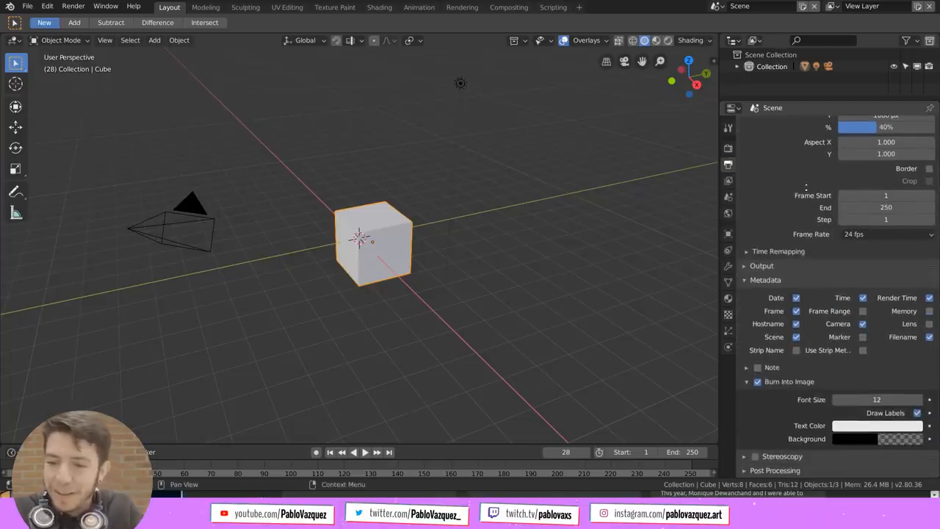
{"action": "scroll", "coordinate": [807, 250], "scroll_direction": "up", "scroll_amount": 3, "text": "ctrl"}
{"action": "scroll", "coordinate": [771, 281], "scroll_direction": "down", "scroll_amount": 3}
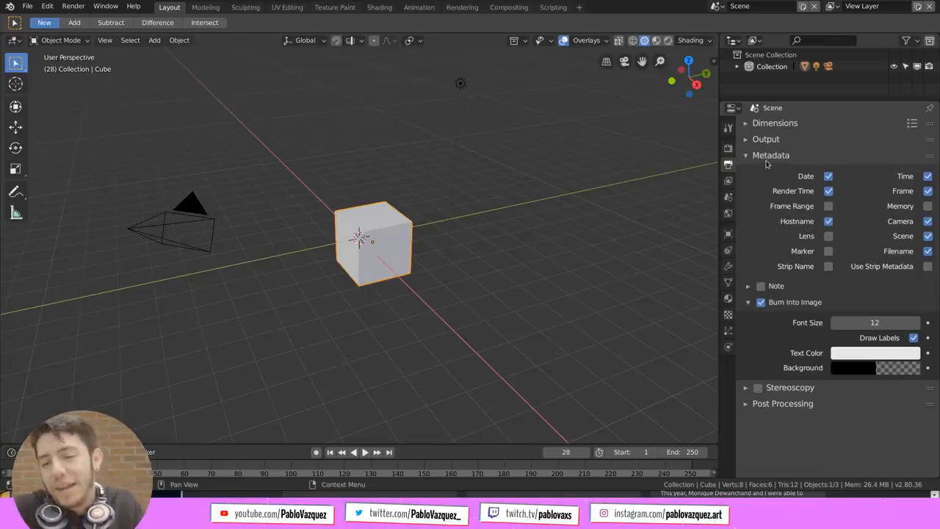
{"action": "left_click", "coordinate": [828, 221]}
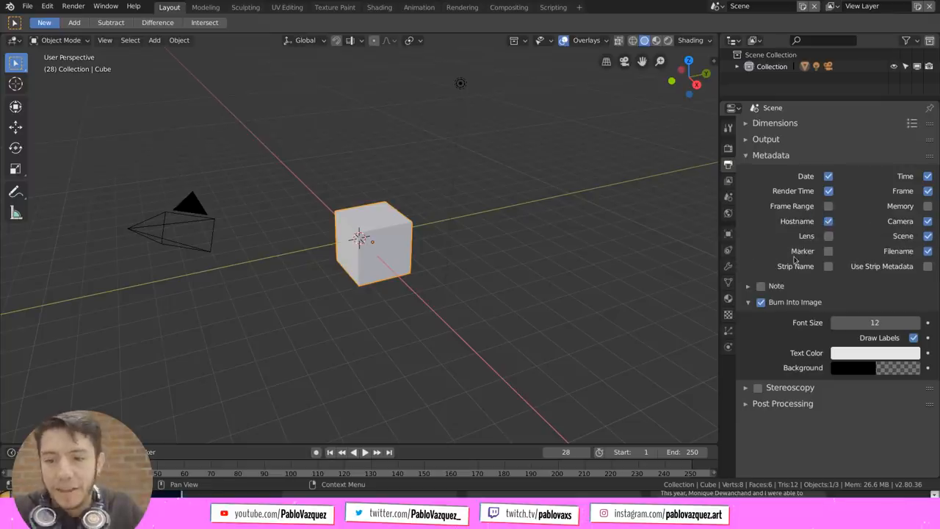
{"action": "left_click", "coordinate": [799, 303]}
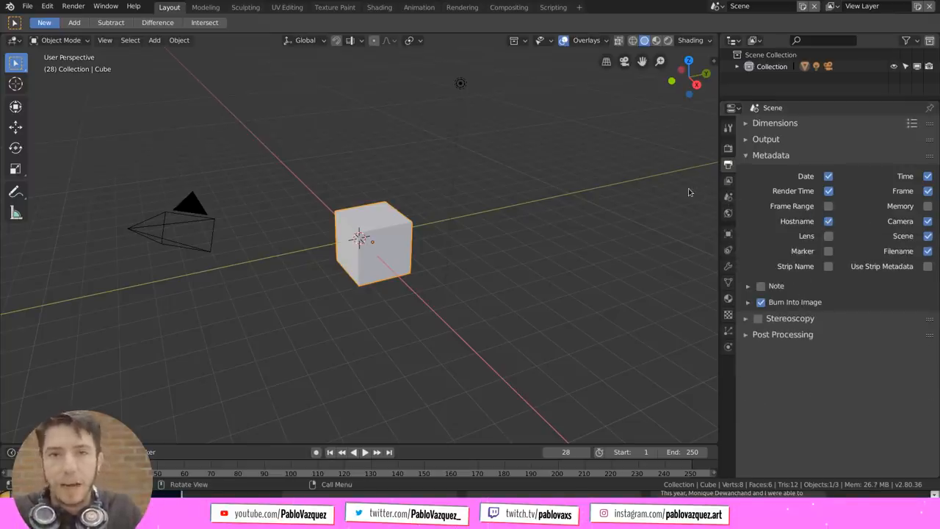
Undo a stray Lens metadata tick and split the 3D viewport into two areas
{"action": "left_click", "coordinate": [829, 235]}
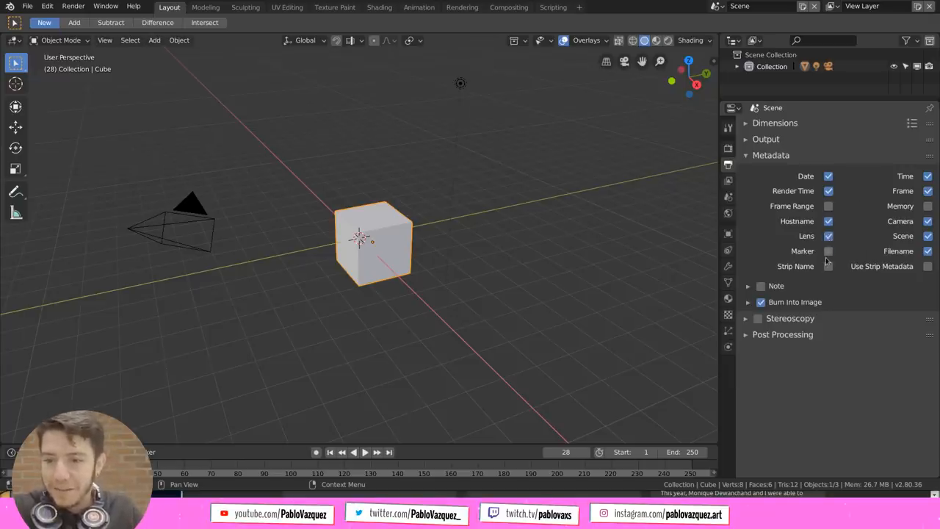
{"action": "key", "text": "ctrl+z"}
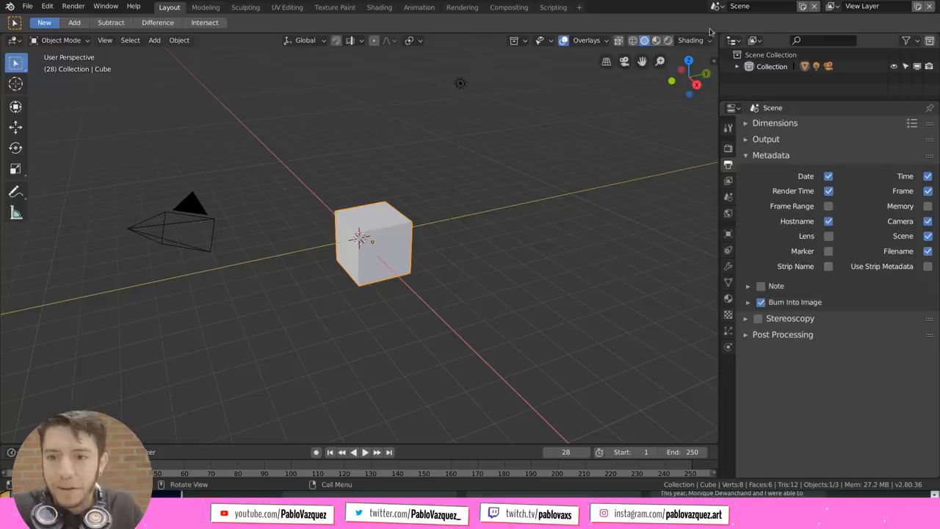
{"action": "left_click_drag", "start_coordinate": [716, 46], "coordinate": [514, 161]}
Make the lower area a Python console, list bpy members, then remove the console area
{"action": "key", "text": "shift+F4"}
{"action": "type", "text": "bpy"}
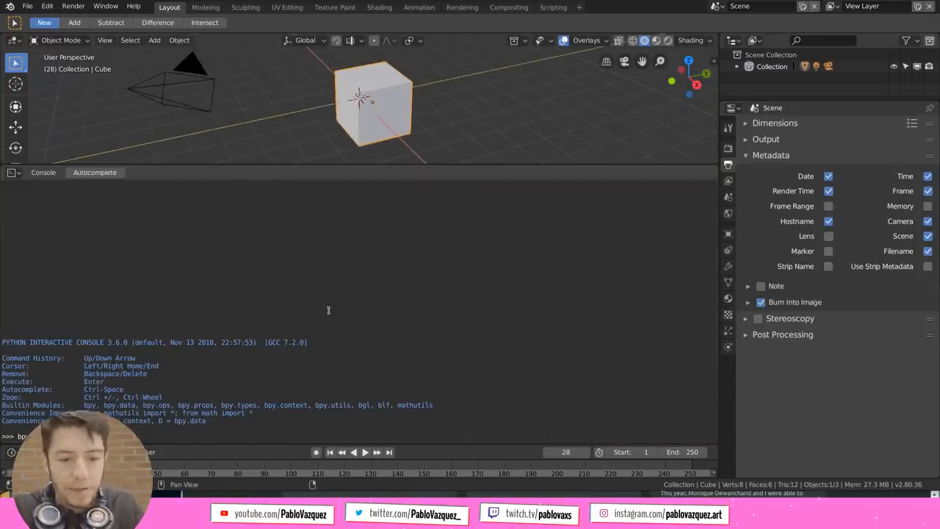
{"action": "key", "text": "ctrl+space"}
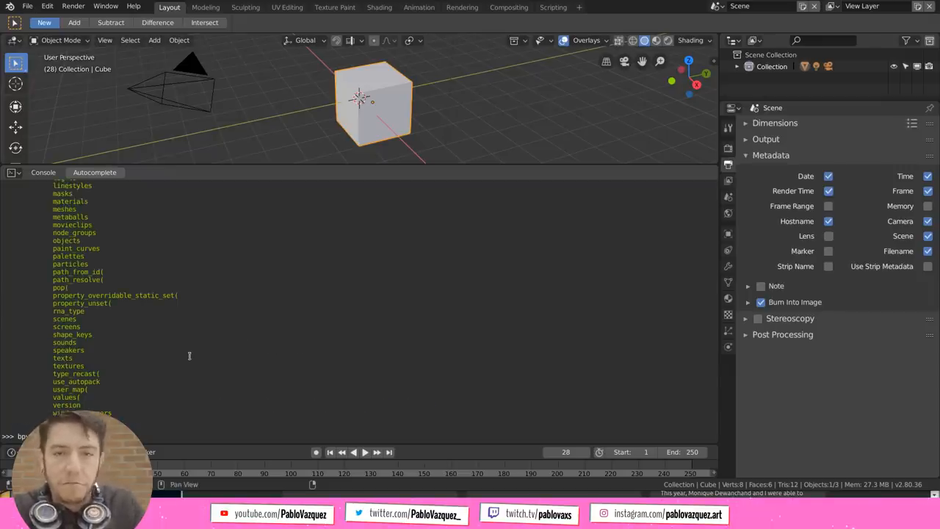
{"action": "left_click_drag", "start_coordinate": [712, 160], "coordinate": [495, 76]}
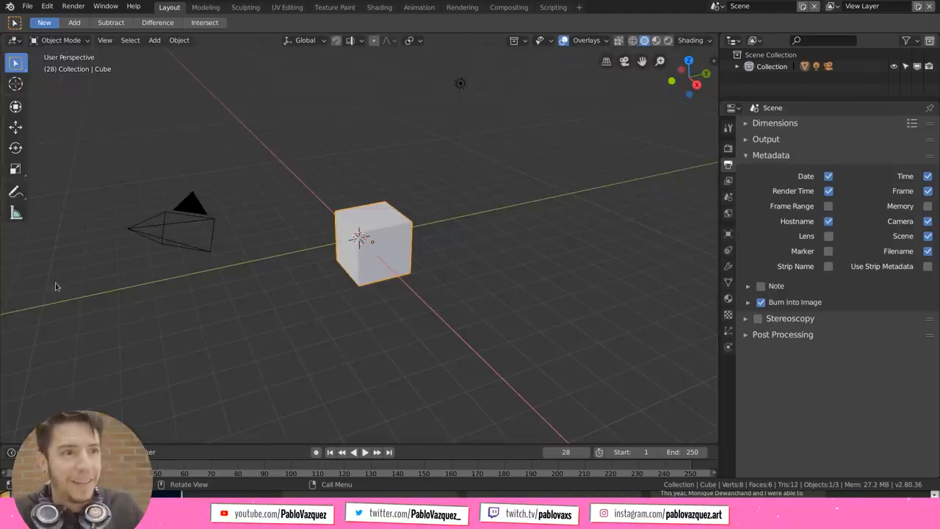
Start a new General file in 2.80 and reset 2.79 to factory settings
{"action": "key", "text": "ctrl+n"}
{"action": "left_click", "coordinate": [497, 221]}
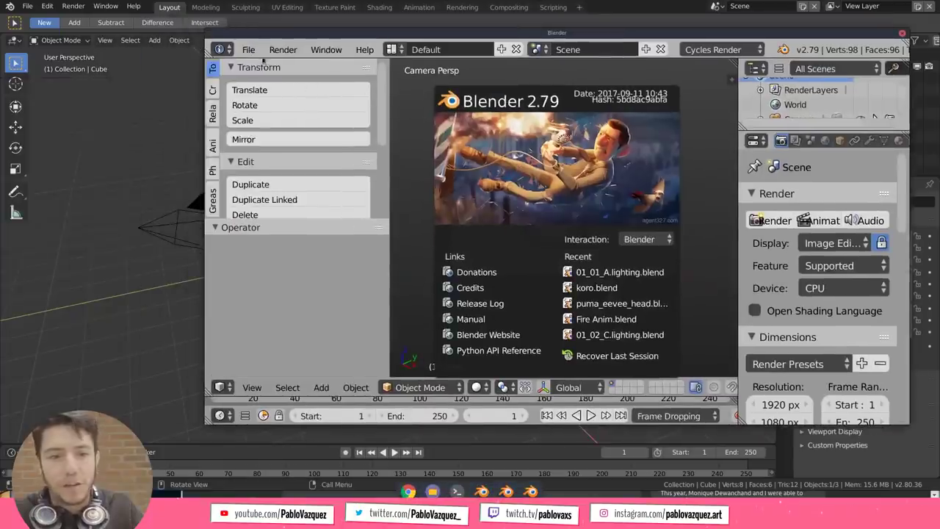
{"action": "left_click", "coordinate": [249, 49]}
{"action": "mouse_move", "coordinate": [301, 256]}
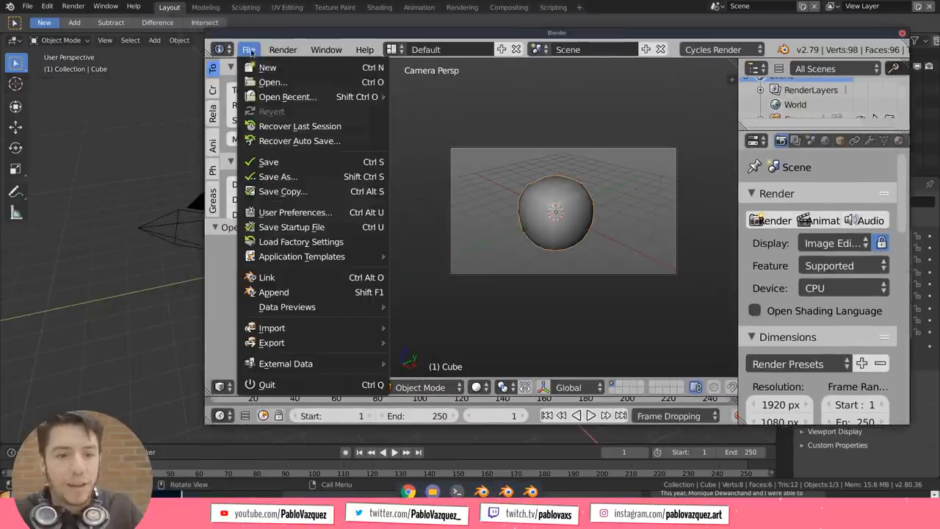
{"action": "left_click", "coordinate": [301, 241]}
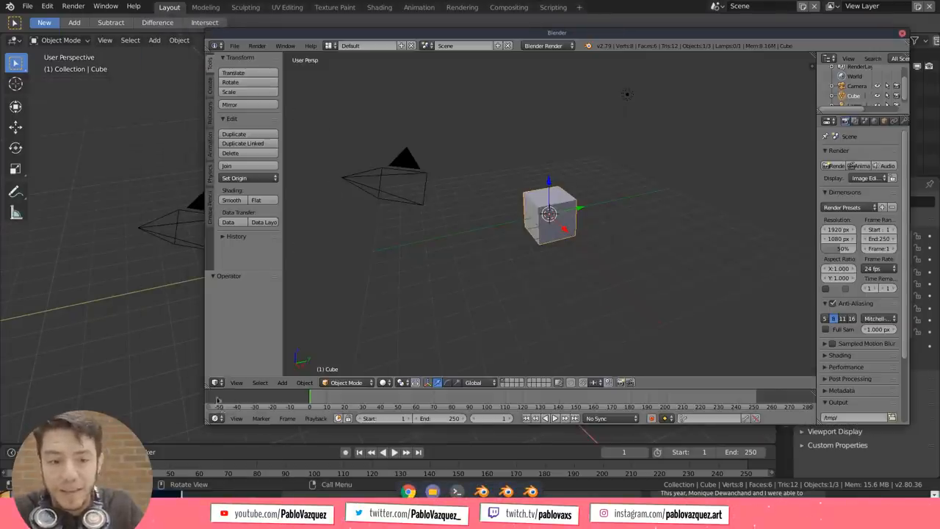
Switch a 2.79 area to the UV/Image Editor and keep its mode on View
{"action": "left_click", "coordinate": [217, 383]}
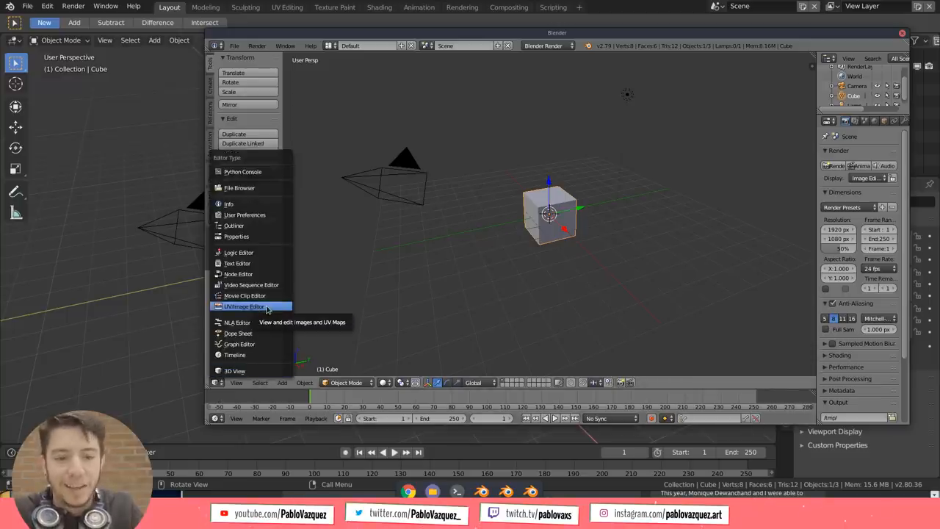
{"action": "left_click", "coordinate": [268, 308]}
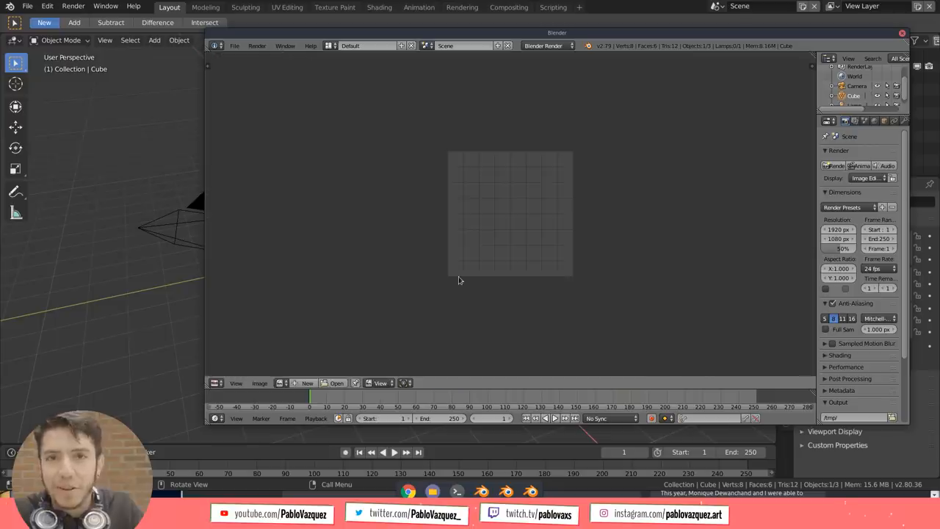
{"action": "left_click", "coordinate": [380, 382]}
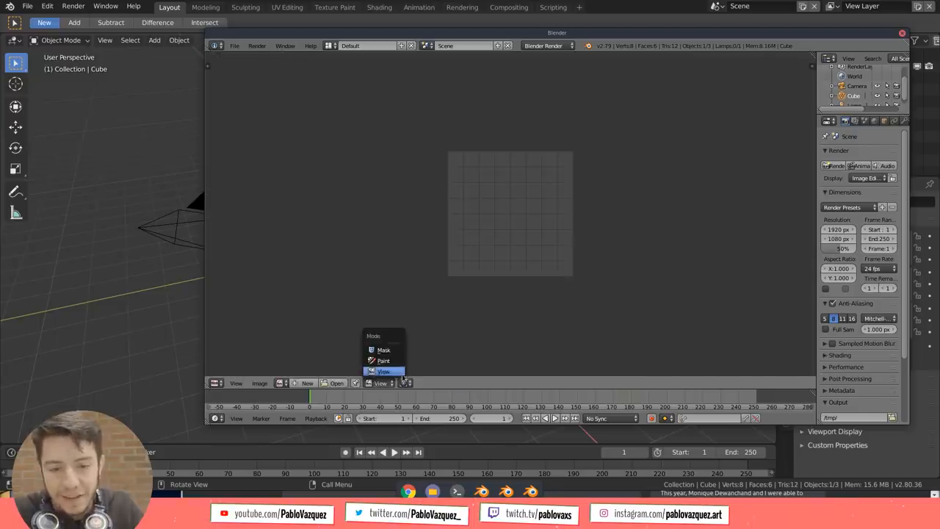
{"action": "left_click", "coordinate": [383, 371]}
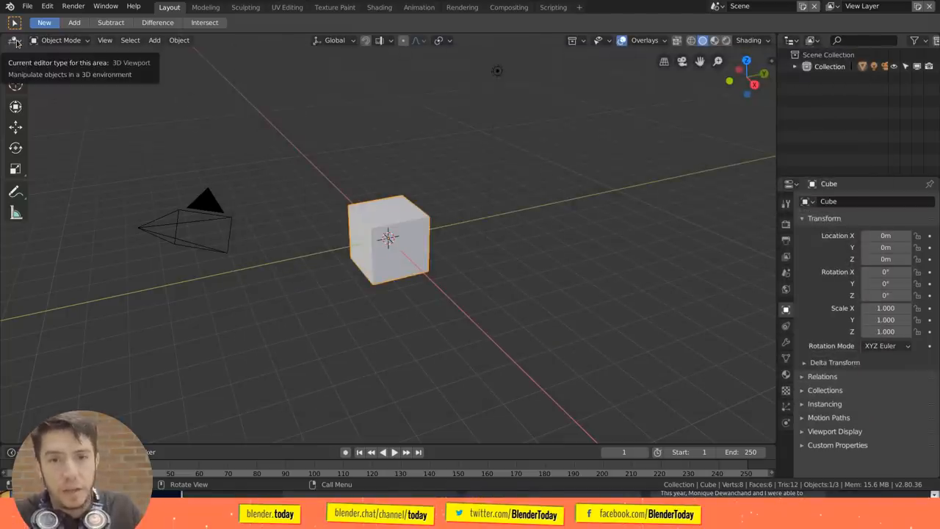
Turn the 3D view into the Shader Editor showing the object's material nodes
{"action": "left_click", "coordinate": [16, 42]}
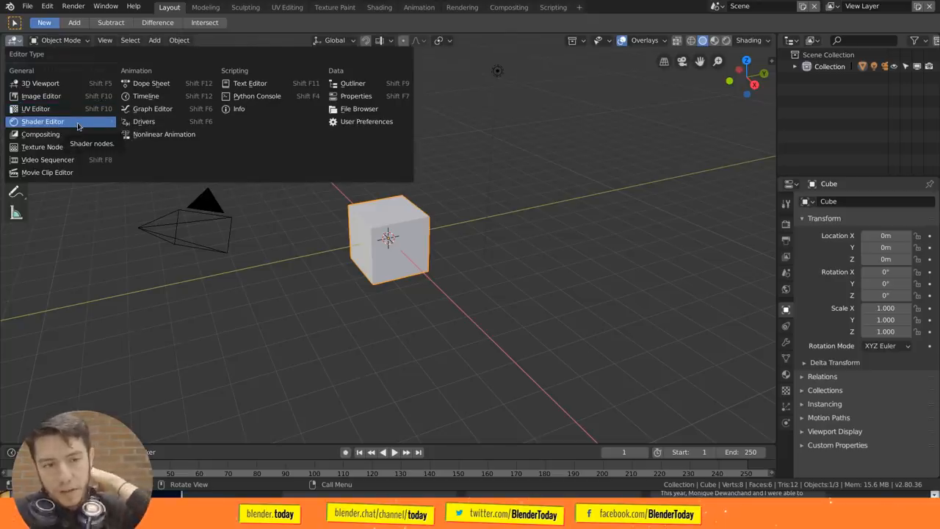
{"action": "left_click", "coordinate": [77, 124]}
{"action": "left_click", "coordinate": [53, 40]}
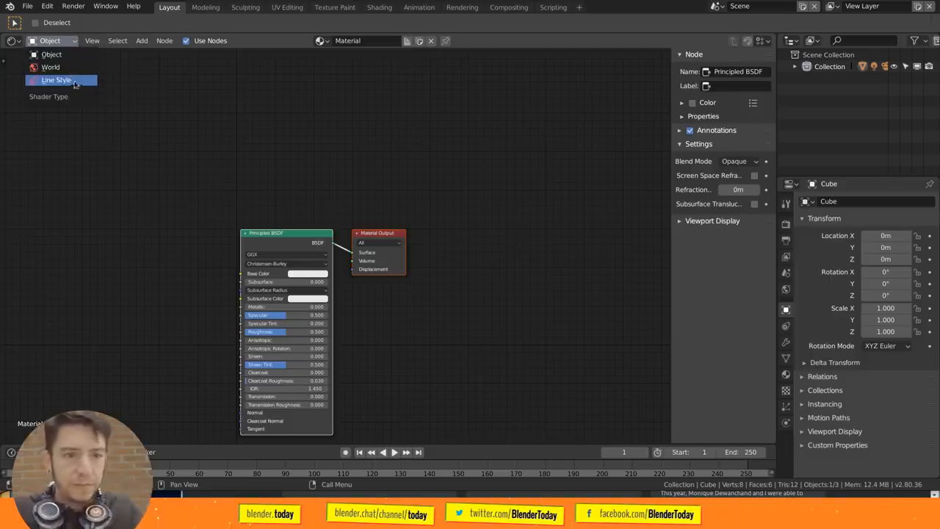
{"action": "left_click", "coordinate": [69, 51]}
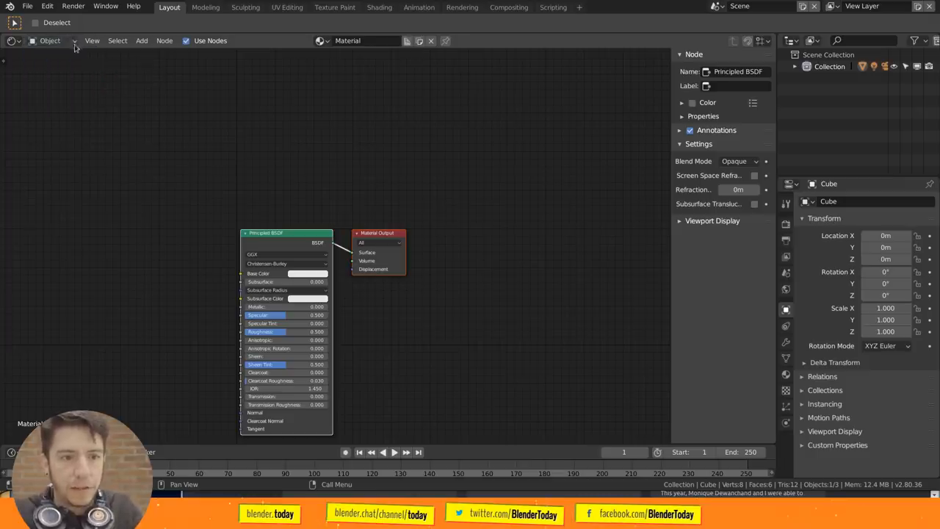
Cycle the shader type through World and Line Style nodes
{"action": "left_click", "coordinate": [51, 67]}
{"action": "left_click", "coordinate": [63, 42]}
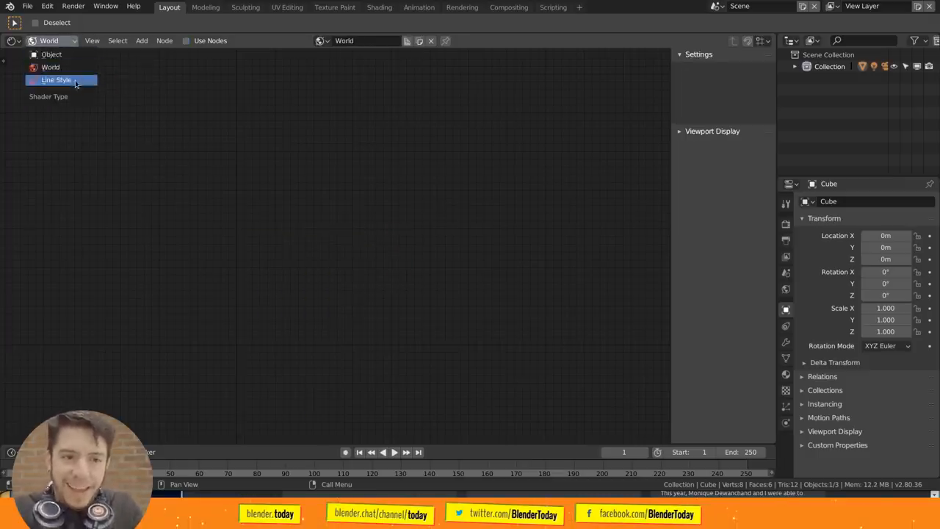
{"action": "left_click", "coordinate": [75, 81]}
{"action": "left_click", "coordinate": [59, 41]}
{"action": "left_click", "coordinate": [51, 67]}
{"action": "left_click", "coordinate": [59, 41]}
{"action": "left_click", "coordinate": [74, 80]}
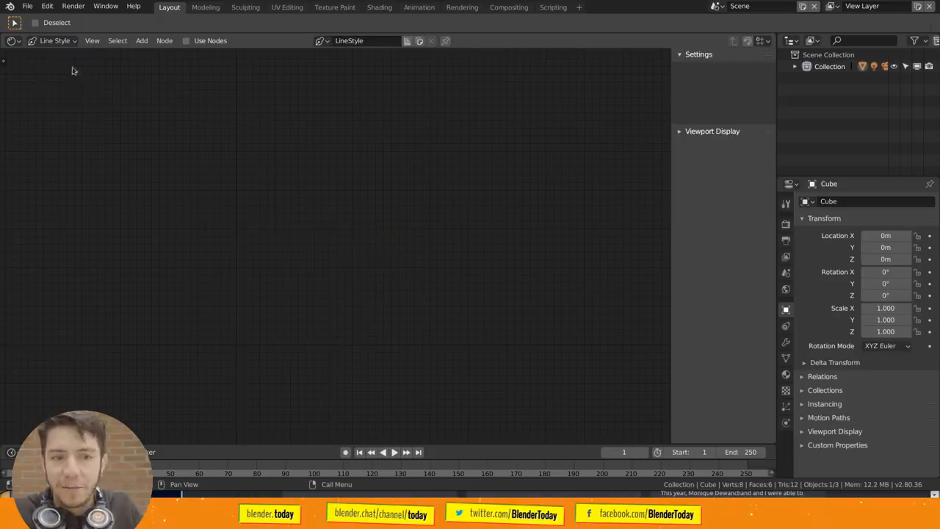
Return via World to the cube's material nodes, then reopen the editor type list
{"action": "left_click", "coordinate": [68, 42]}
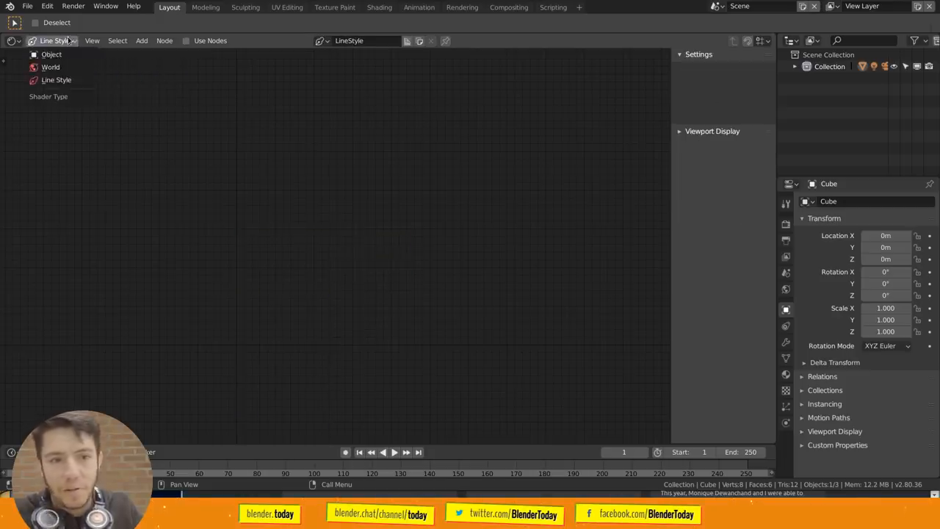
{"action": "left_click", "coordinate": [51, 67]}
{"action": "left_click", "coordinate": [55, 41]}
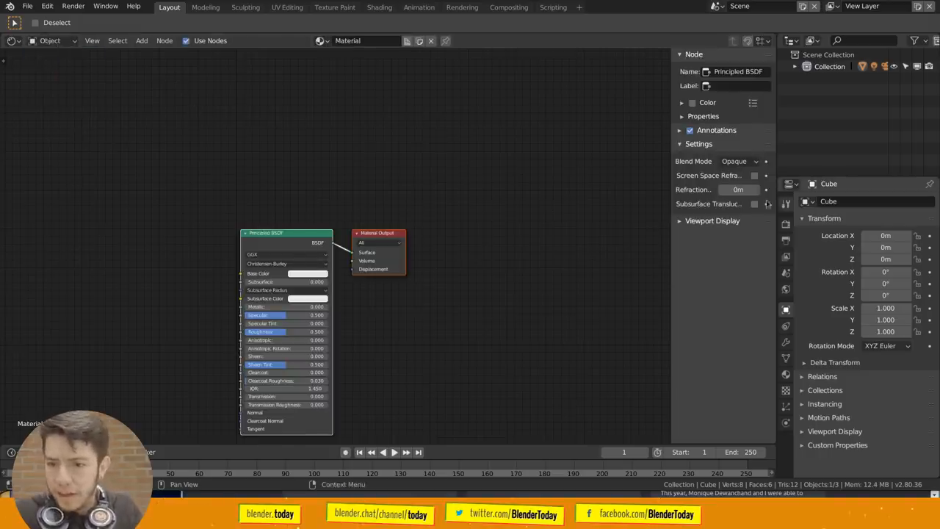
{"action": "left_click", "coordinate": [14, 42]}
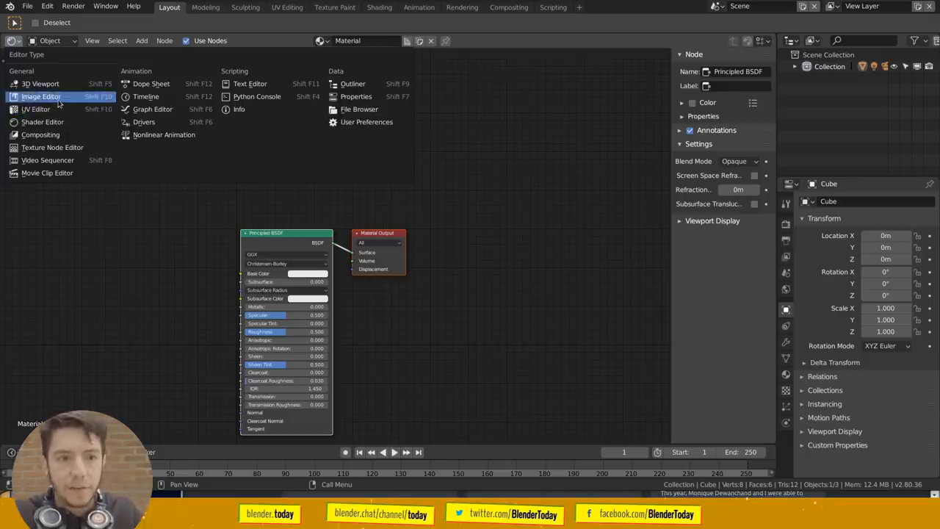
Turn the node editor into the UV/Image Editor
{"action": "left_click", "coordinate": [44, 96]}
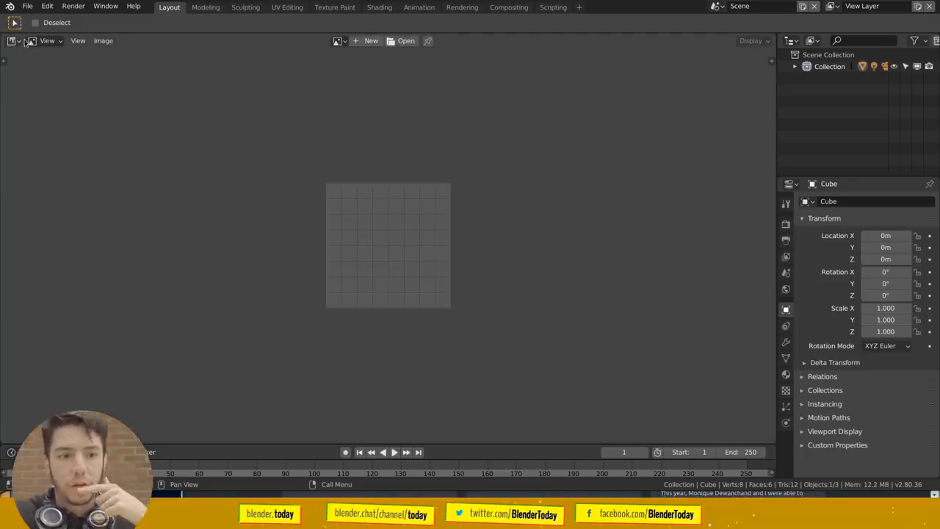
{"action": "left_click", "coordinate": [45, 40]}
{"action": "left_click", "coordinate": [13, 40]}
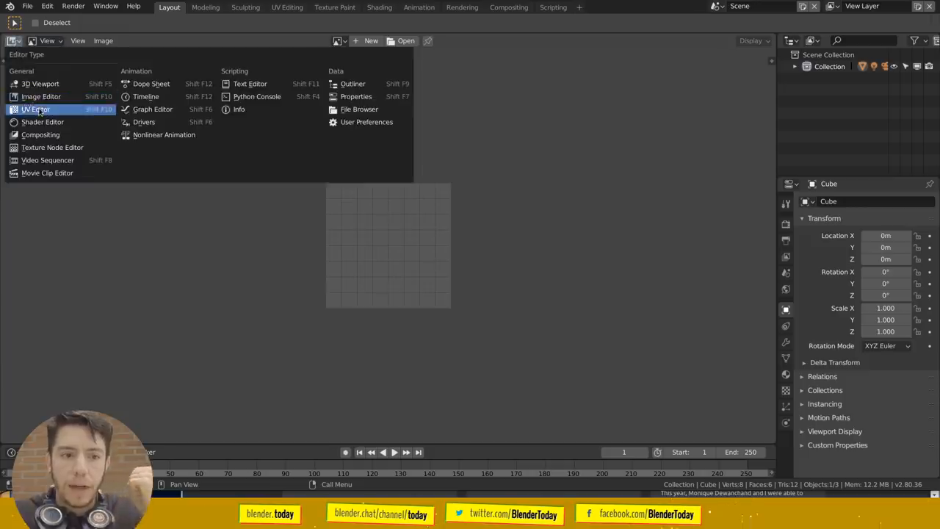
{"action": "left_click", "coordinate": [35, 109]}
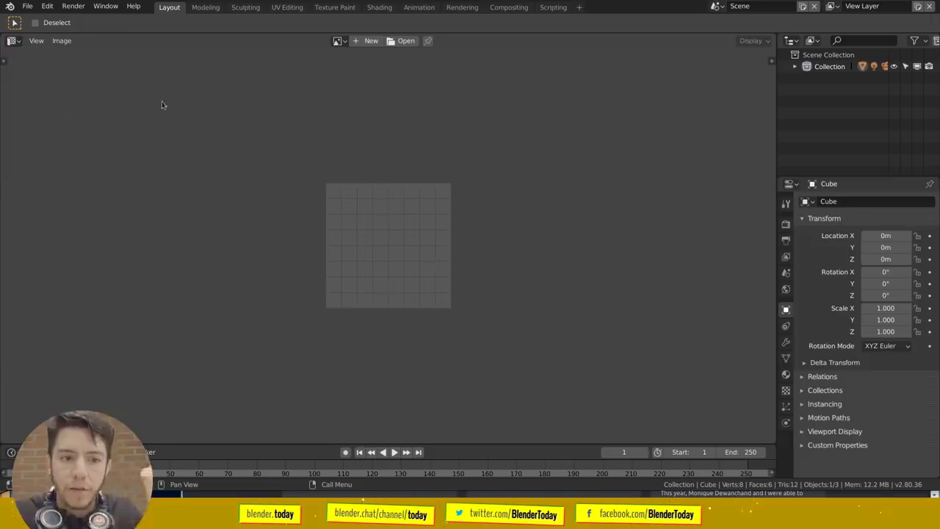
Create a new 1024 px black image named Untitled and split the area in two
{"action": "left_click", "coordinate": [367, 40]}
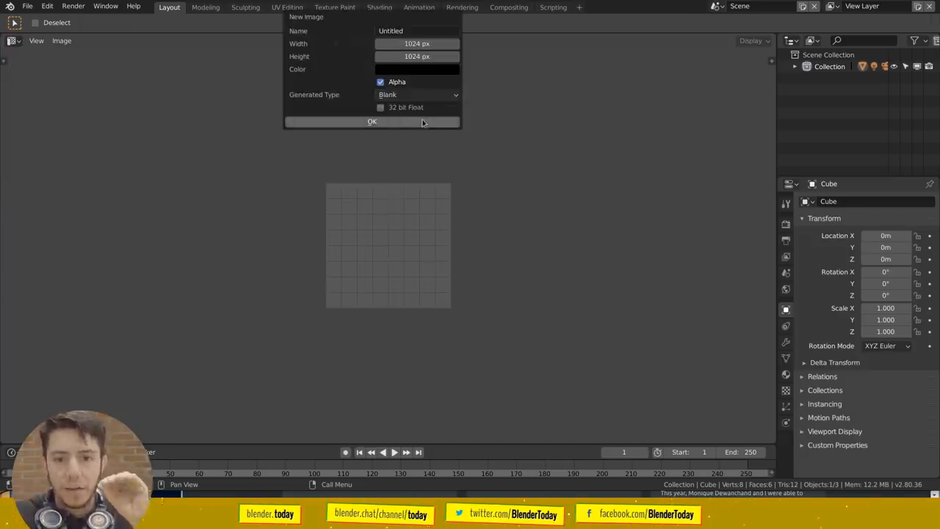
{"action": "left_click", "coordinate": [372, 121]}
{"action": "scroll", "coordinate": [485, 198], "scroll_direction": "down", "scroll_amount": 2}
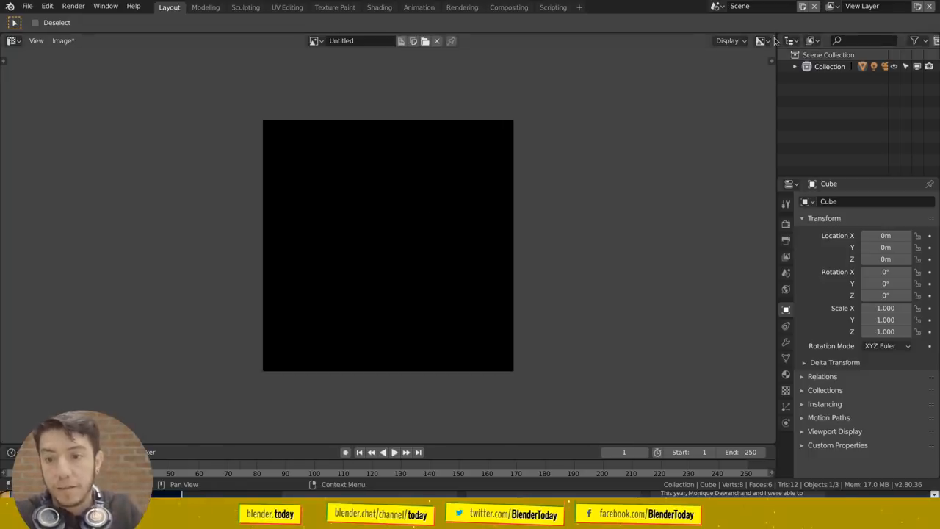
{"action": "left_click_drag", "start_coordinate": [773, 42], "coordinate": [520, 206]}
Make the upper area a 3D view and put the cube into edit mode so its UV layout shows
{"action": "key", "text": "shift+F5"}
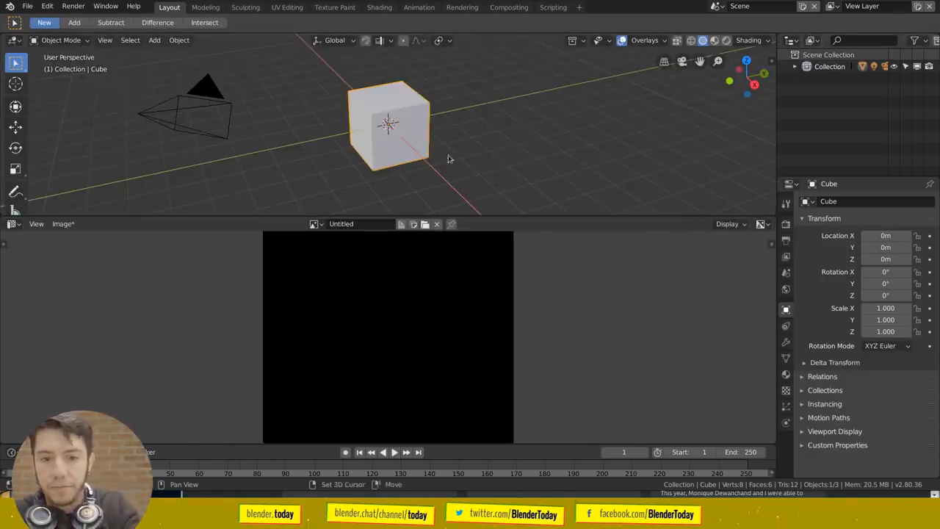
{"action": "key", "text": "Tab"}
{"action": "scroll", "coordinate": [444, 127], "scroll_direction": "down", "scroll_amount": 3}
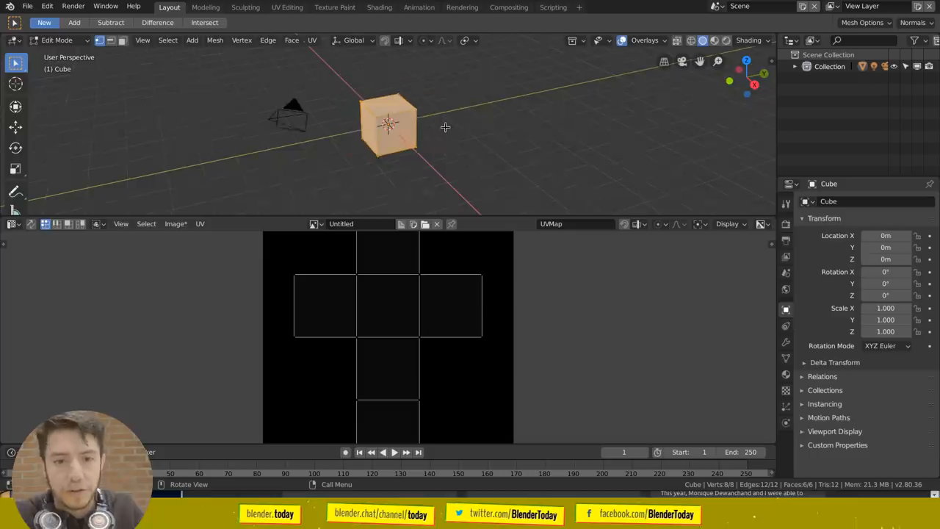
{"action": "middle_click_drag", "start_coordinate": [444, 126], "coordinate": [470, 129]}
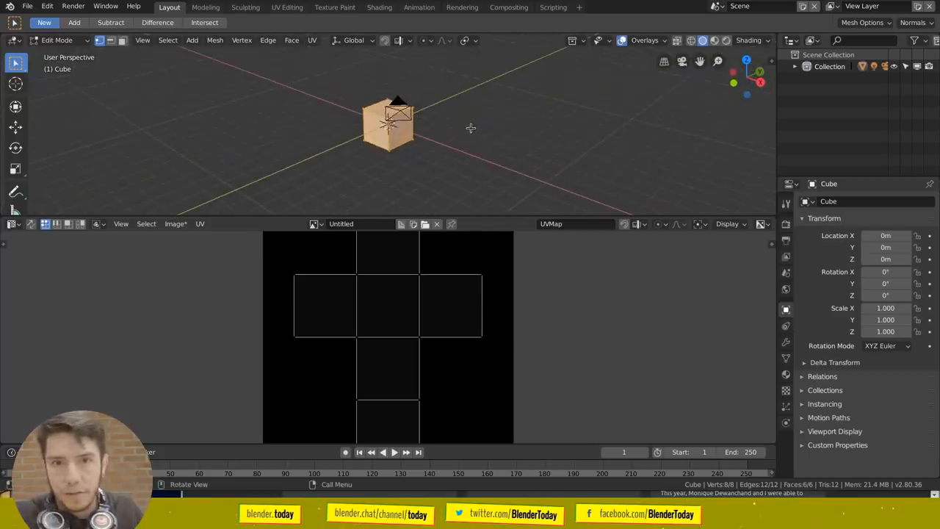
{"action": "scroll", "coordinate": [425, 330], "scroll_direction": "down", "scroll_amount": 3}
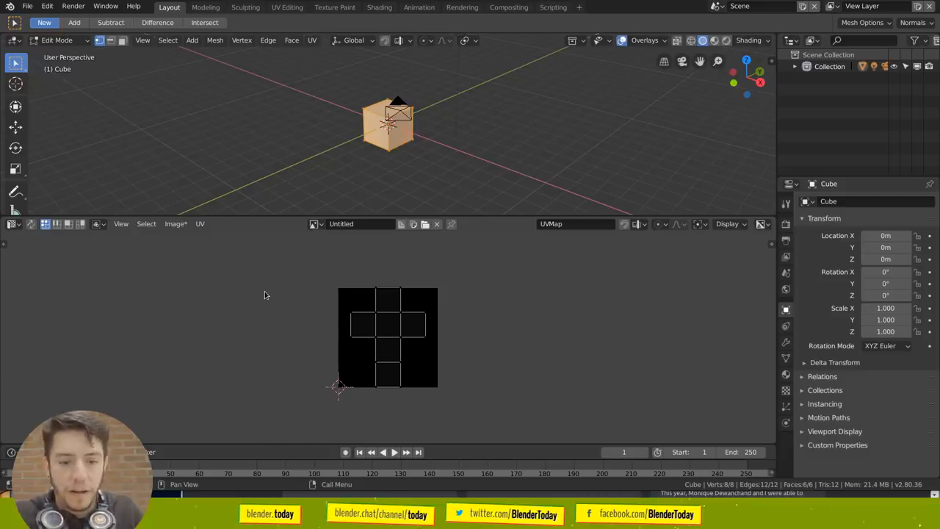
In the Blender 2.79 window, set up an image editor below a 3D view of the cube
{"action": "key", "text": "super"}
{"action": "left_click", "coordinate": [576, 263]}
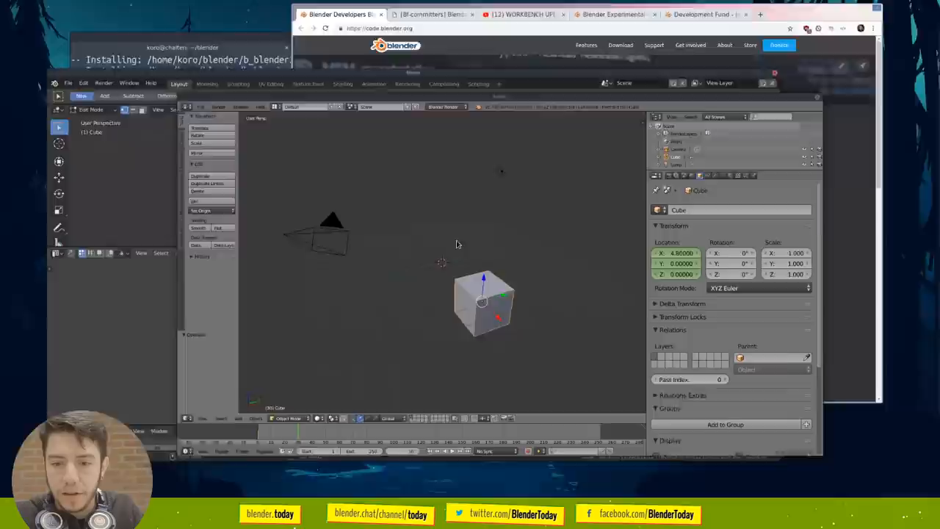
{"action": "left_click", "coordinate": [35, 39]}
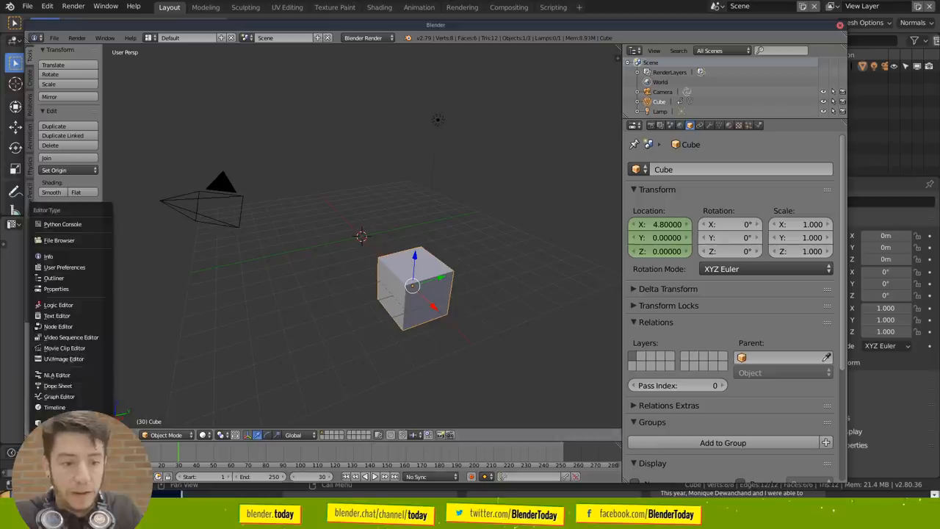
{"action": "left_click", "coordinate": [66, 360]}
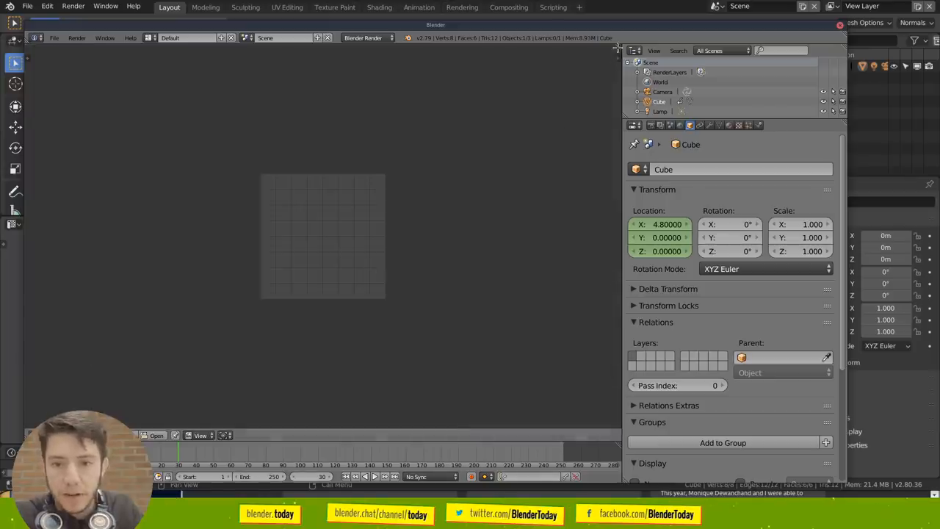
{"action": "left_click_drag", "start_coordinate": [617, 55], "coordinate": [441, 191]}
{"action": "left_click", "coordinate": [36, 201]}
Enter edit mode in 2.79 and unwrap the cube's faces onto the UV layout
{"action": "key", "text": "Tab"}
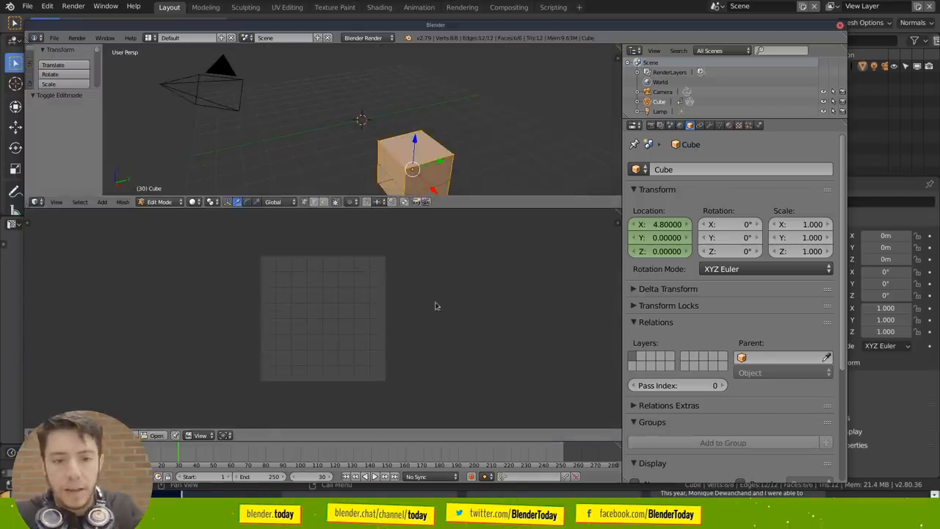
{"action": "scroll", "coordinate": [456, 156], "scroll_direction": "up", "scroll_amount": 3}
{"action": "key", "text": "u"}
{"action": "left_click", "coordinate": [411, 151]}
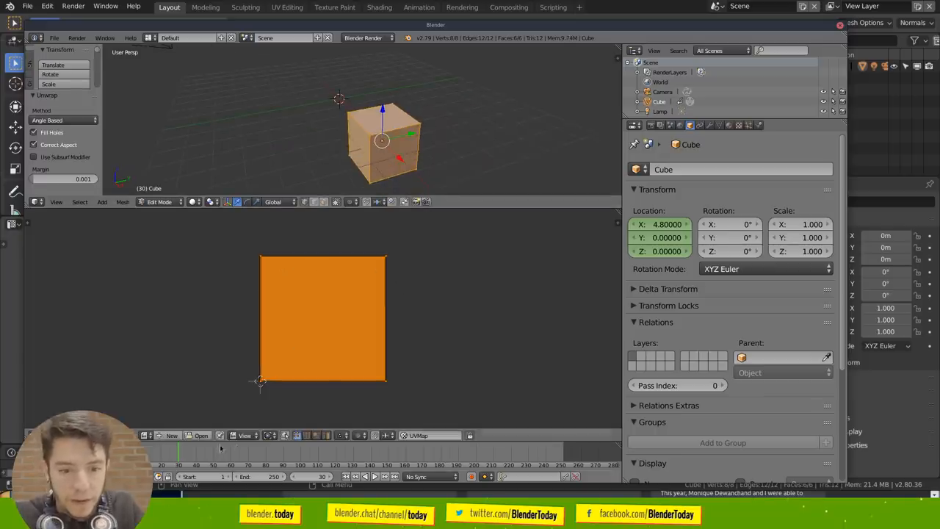
Cycle the 2.79 image editor through Paint and Mask modes, then close the 2.79 window
{"action": "left_click", "coordinate": [250, 436]}
{"action": "left_click", "coordinate": [250, 420]}
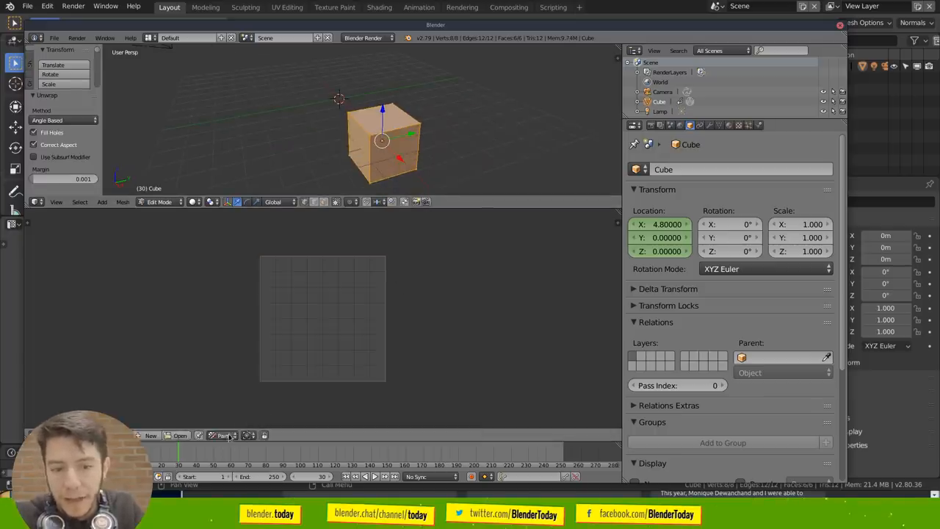
{"action": "left_click", "coordinate": [250, 435]}
{"action": "left_click", "coordinate": [235, 405]}
{"action": "left_click", "coordinate": [242, 435]}
{"action": "left_click", "coordinate": [250, 411]}
{"action": "left_click", "coordinate": [242, 433]}
{"action": "left_click", "coordinate": [259, 412]}
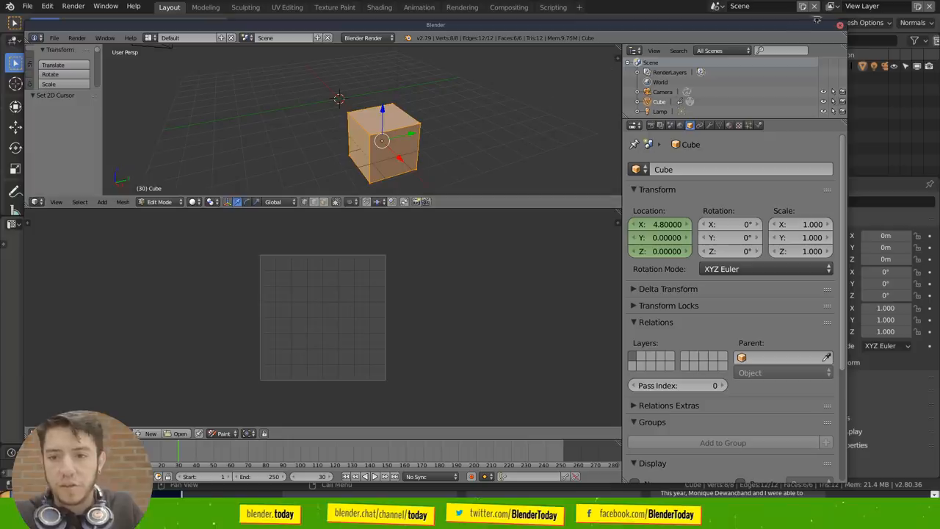
{"action": "left_click", "coordinate": [840, 27]}
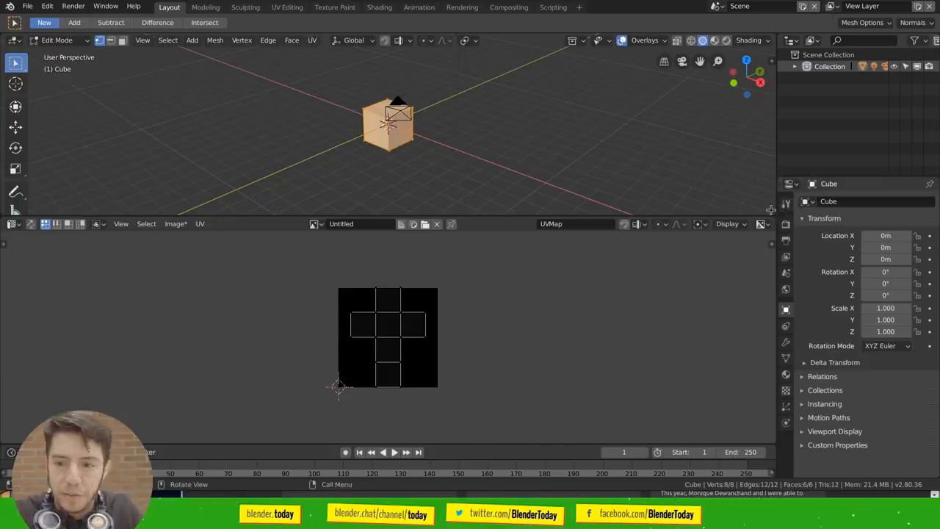
In 2.80, deselect all of the cube's geometry and merge the UV area back into the 3D view
{"action": "key", "text": "alt+a"}
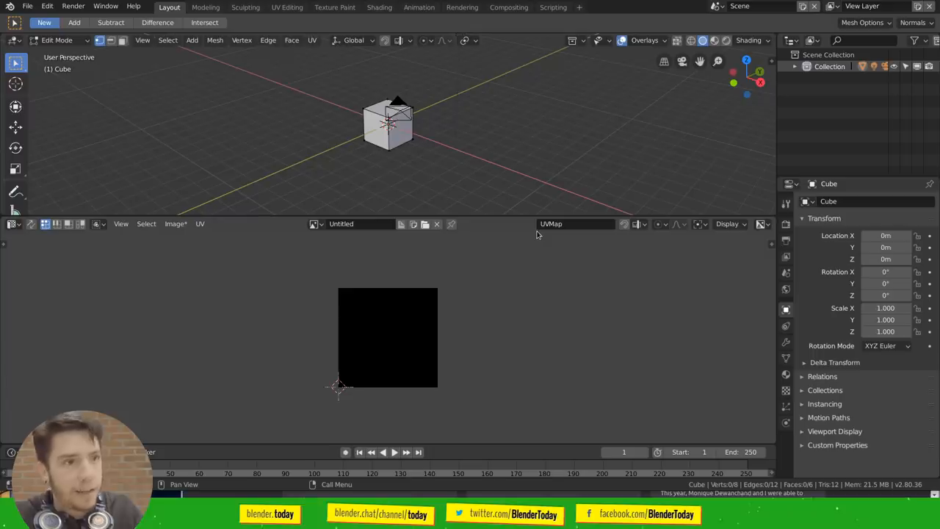
{"action": "left_click_drag", "start_coordinate": [771, 217], "coordinate": [749, 184]}
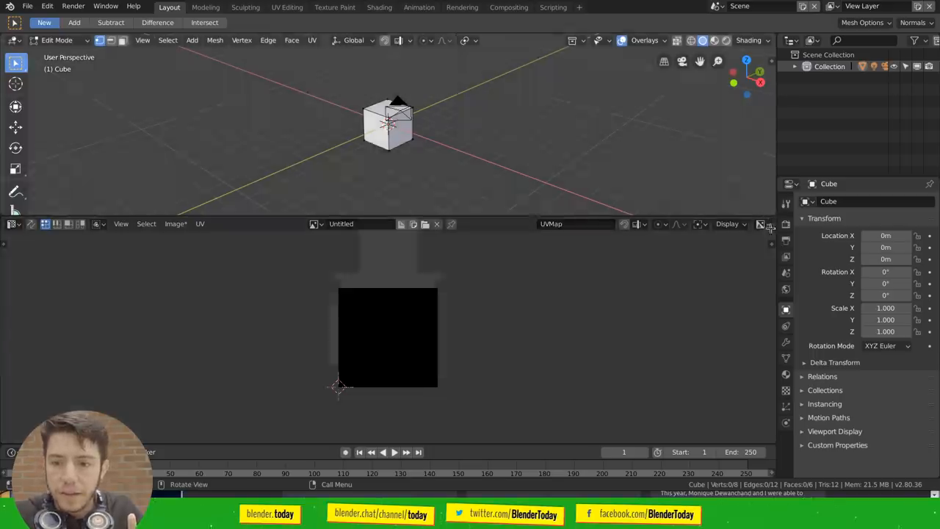
Switch to the Shading workspace, enlarge the node editor, return to object mode and show the node side panel
{"action": "left_click", "coordinate": [380, 8]}
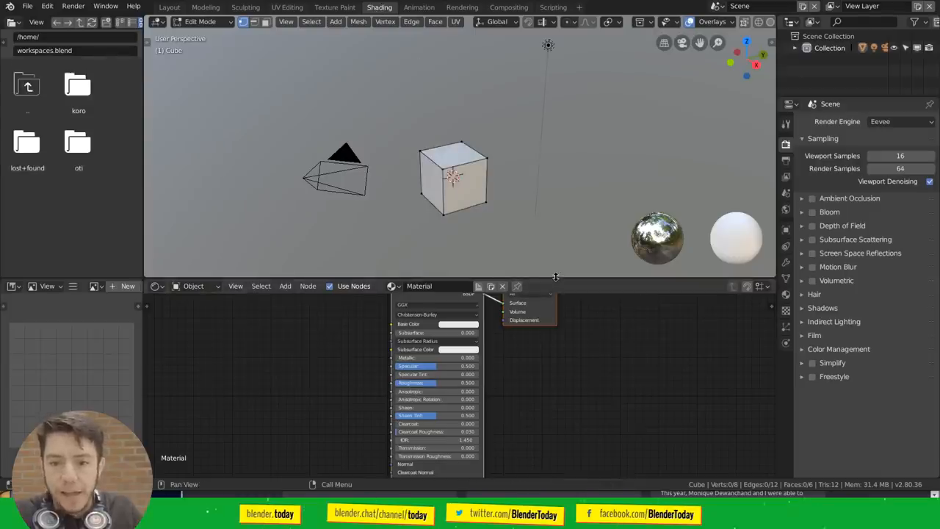
{"action": "left_click_drag", "start_coordinate": [555, 281], "coordinate": [556, 213]}
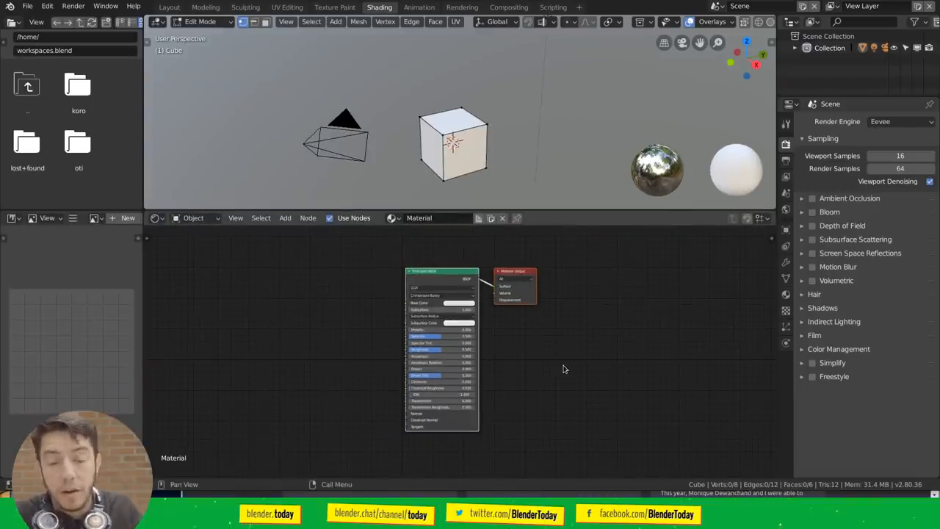
{"action": "key", "text": "Tab"}
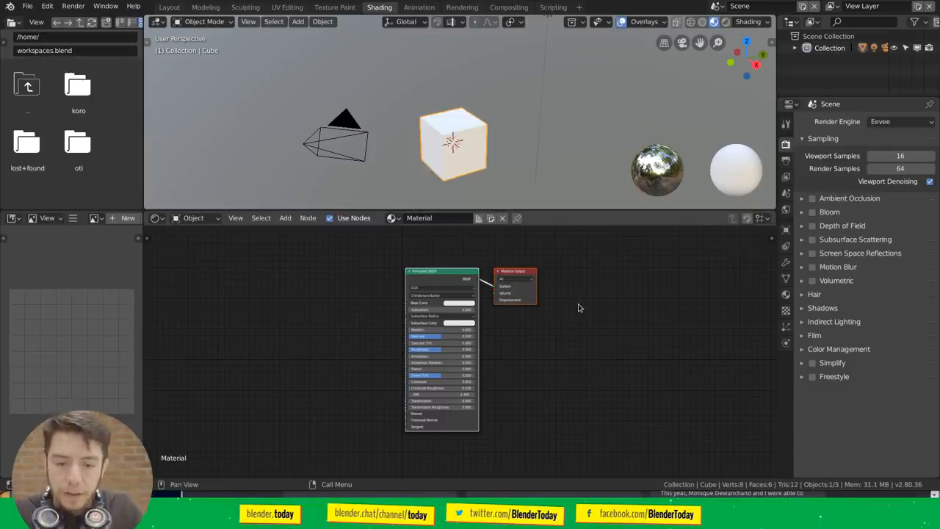
{"action": "key", "text": "n"}
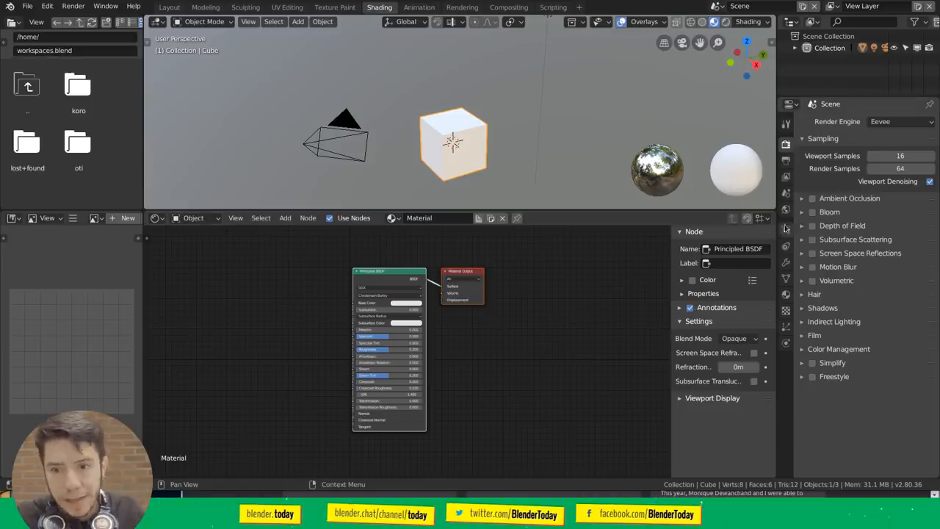
Visit the Material settings, toggle the node's input properties, and expand Viewport Display in the node sidebar
{"action": "left_click", "coordinate": [786, 295]}
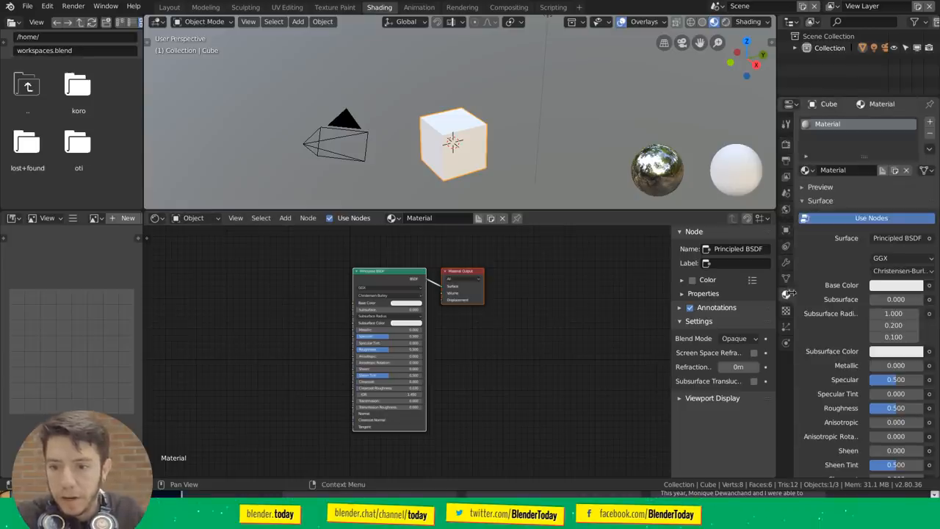
{"action": "left_click", "coordinate": [820, 201]}
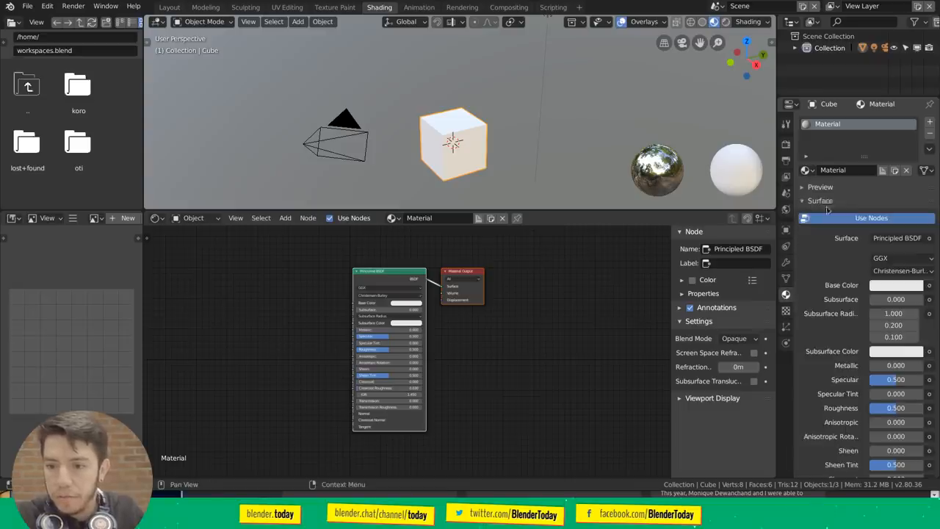
{"action": "scroll", "coordinate": [826, 252], "scroll_direction": "down", "scroll_amount": 3}
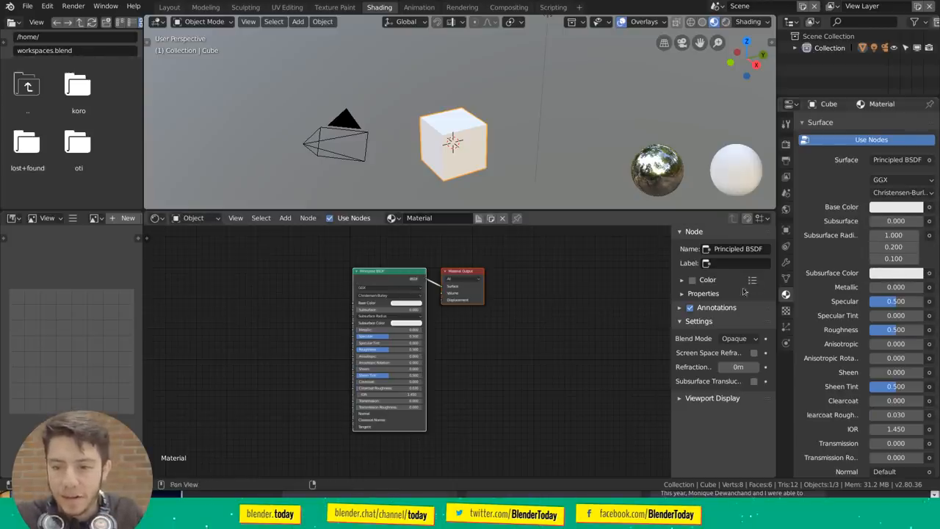
{"action": "left_click", "coordinate": [702, 293]}
{"action": "scroll", "coordinate": [703, 314], "scroll_direction": "down", "scroll_amount": 3}
{"action": "scroll", "coordinate": [702, 314], "scroll_direction": "down", "scroll_amount": 2}
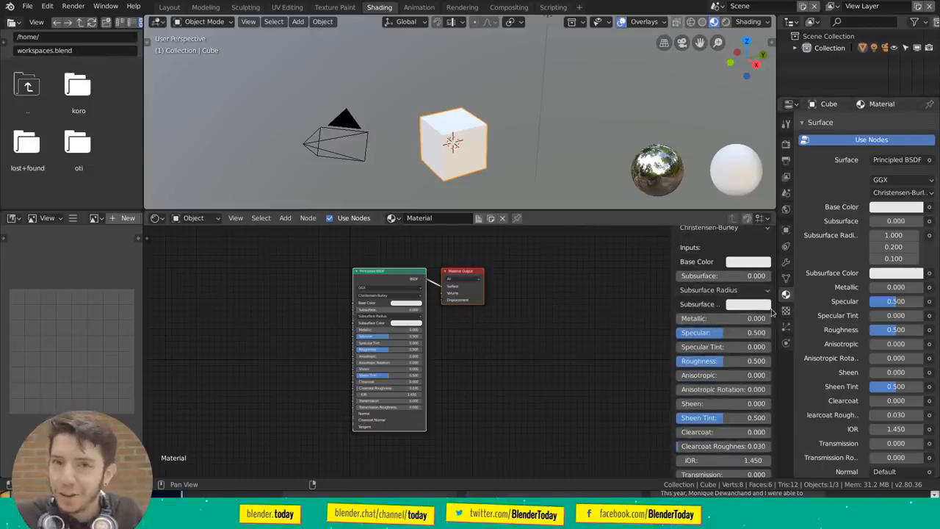
{"action": "scroll", "coordinate": [764, 301], "scroll_direction": "up", "scroll_amount": 5}
{"action": "left_click", "coordinate": [711, 295]}
{"action": "left_click", "coordinate": [786, 144]}
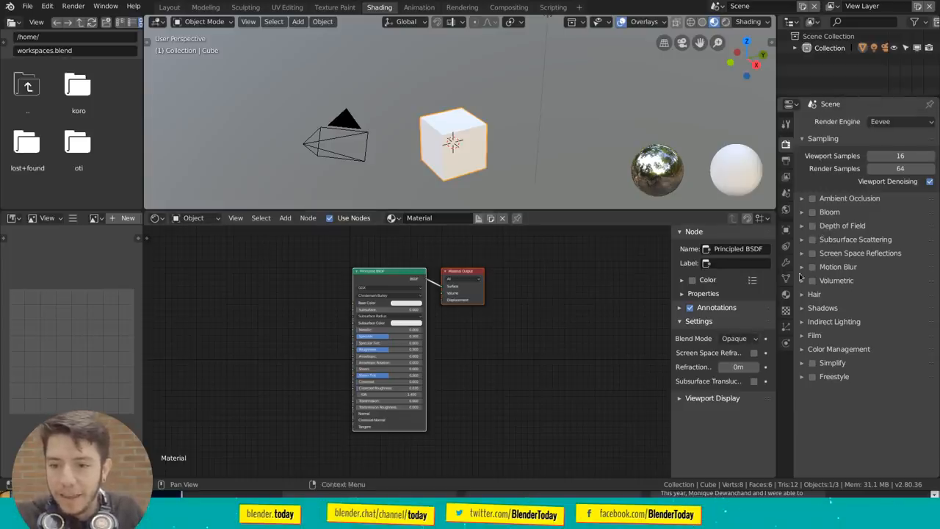
{"action": "left_click", "coordinate": [712, 397]}
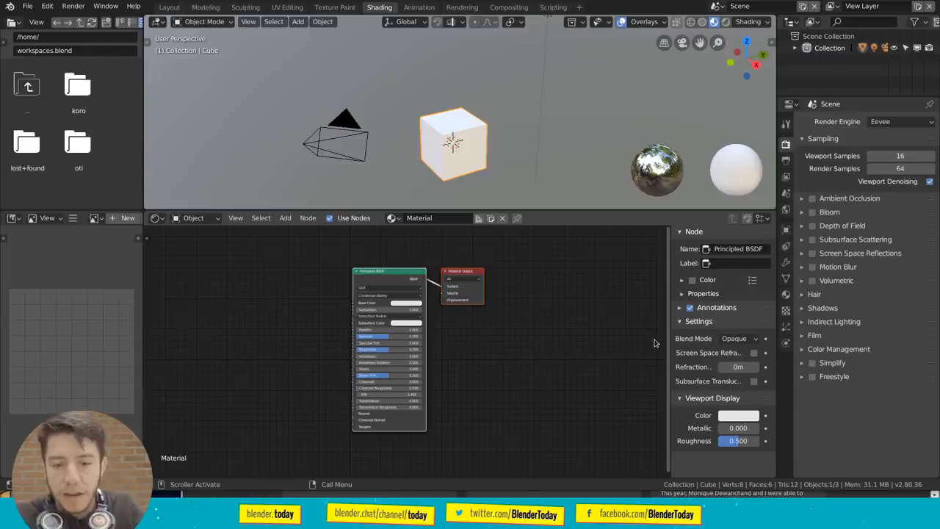
Maximize the node editor, widen its side panel so labels read in full, then restore the layout
{"action": "key", "text": "ctrl+space"}
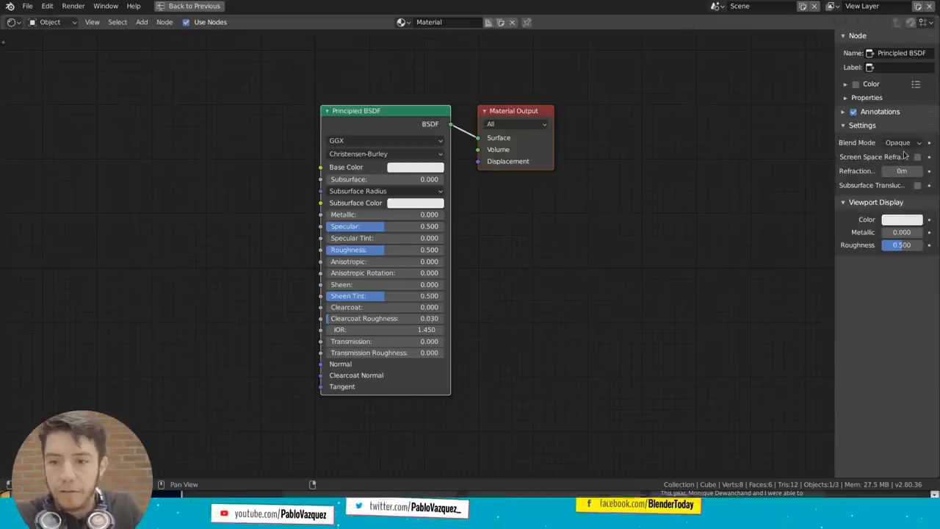
{"action": "left_click_drag", "start_coordinate": [835, 160], "coordinate": [767, 160]}
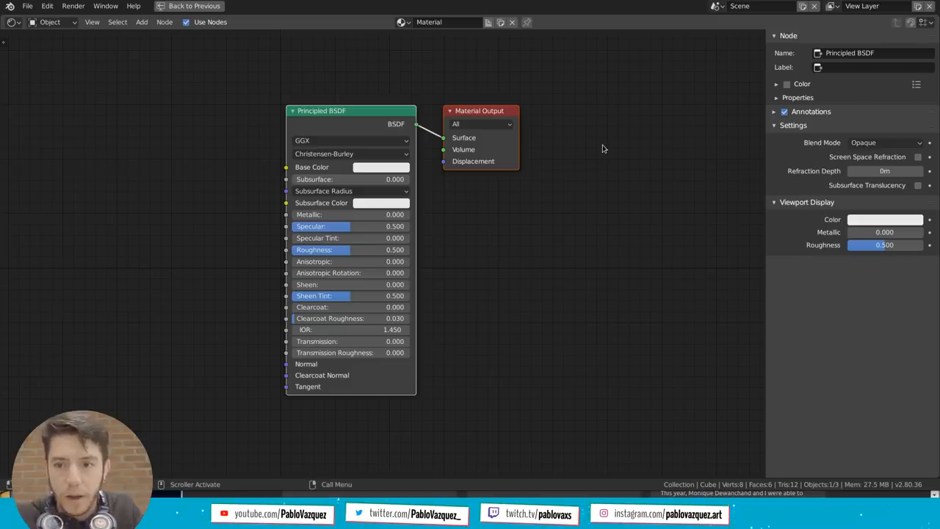
{"action": "key", "text": "ctrl+space"}
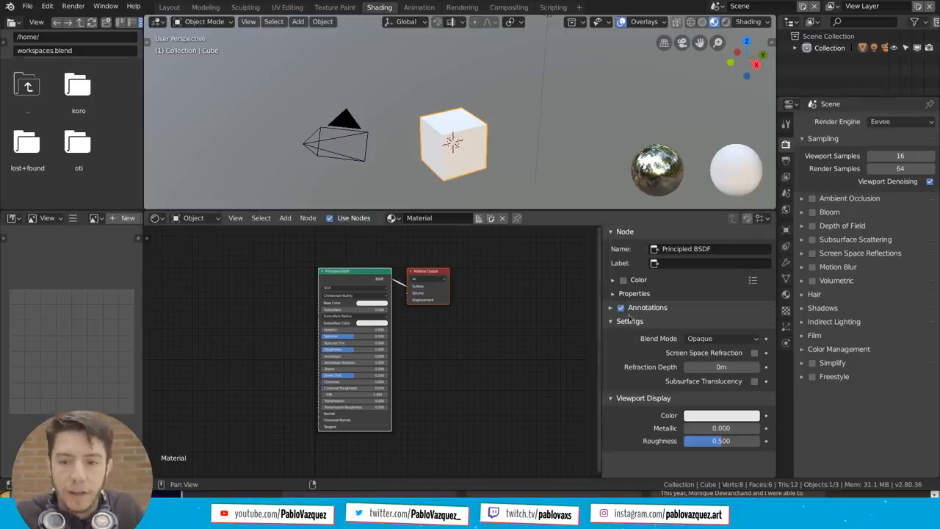
Toggle the node editor's side panel with N, ending with it hidden
{"action": "key", "text": "n"}
{"action": "key", "text": "n"}
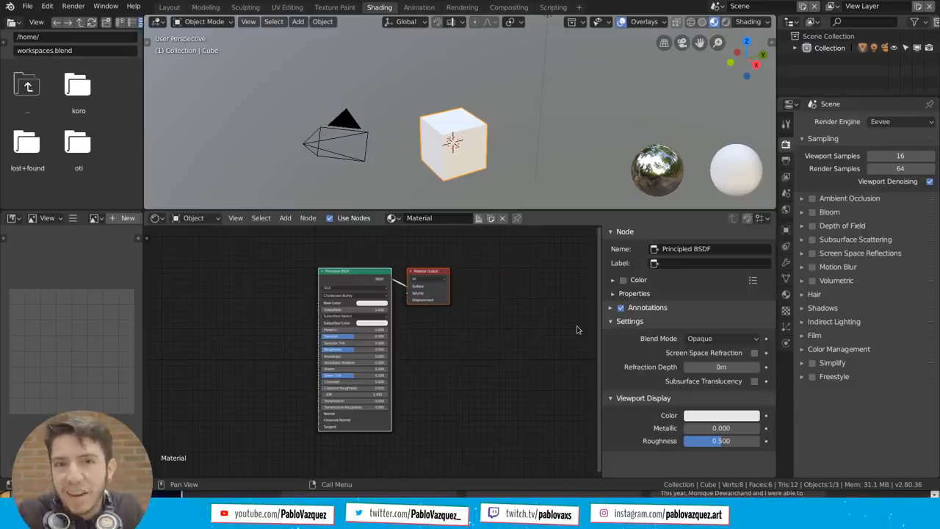
{"action": "key", "text": "n"}
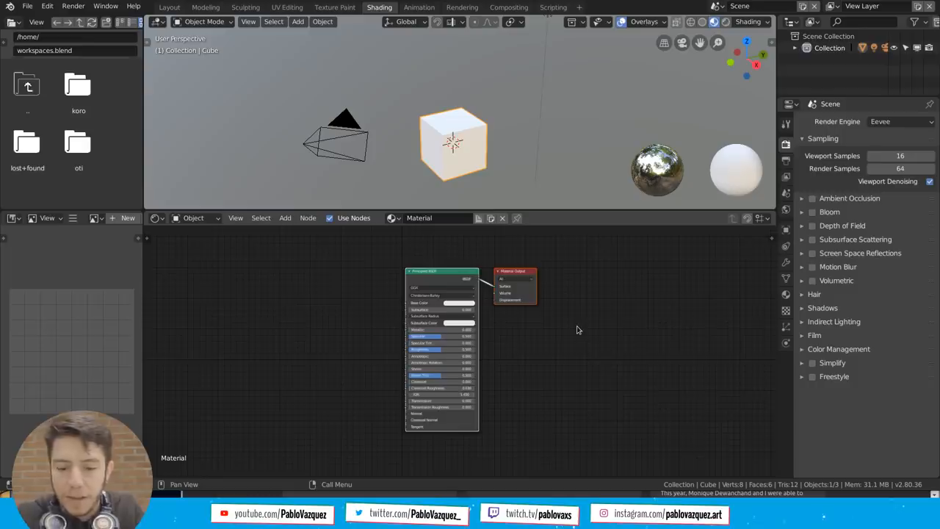
{"action": "key", "text": "n"}
Switch the node editor to the World shader and enable nodes in the World properties, expanding Viewport Display
{"action": "left_click", "coordinate": [193, 217]}
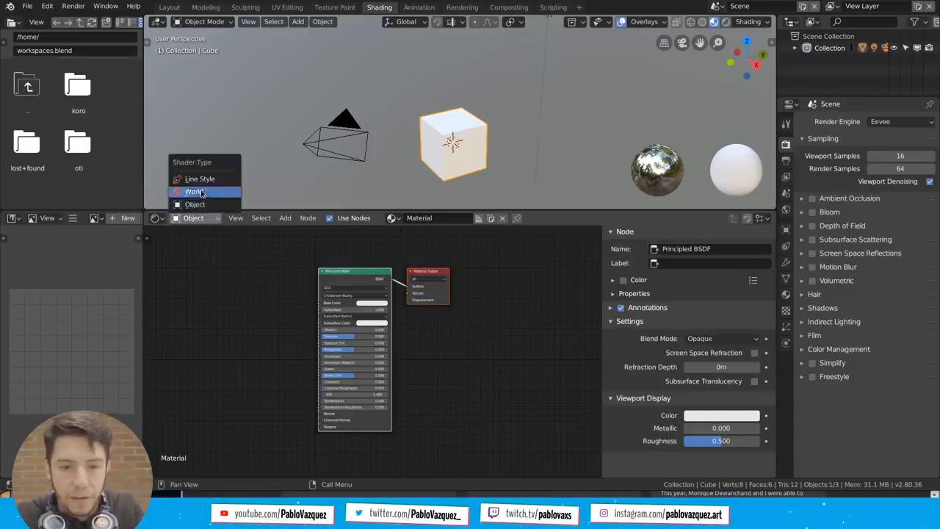
{"action": "left_click", "coordinate": [202, 193]}
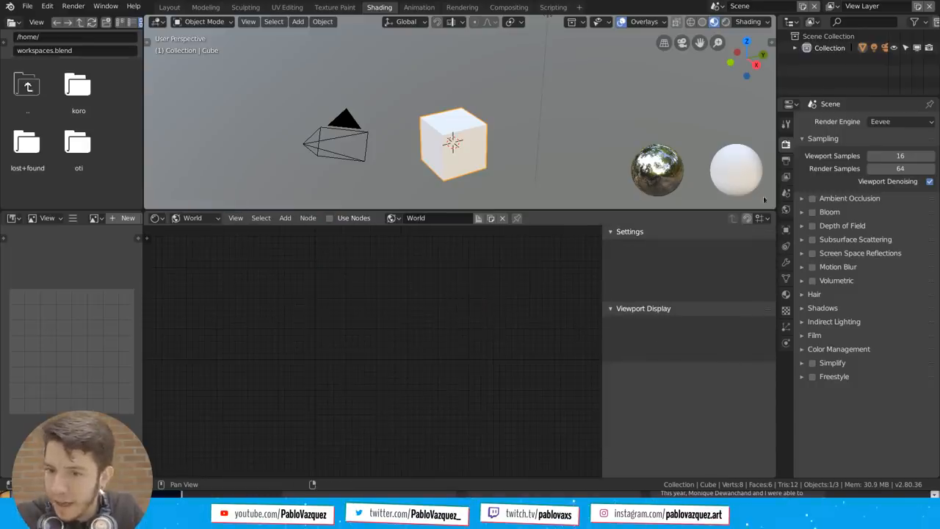
{"action": "left_click", "coordinate": [785, 295]}
{"action": "scroll", "coordinate": [866, 171], "scroll_direction": "up", "scroll_amount": 3}
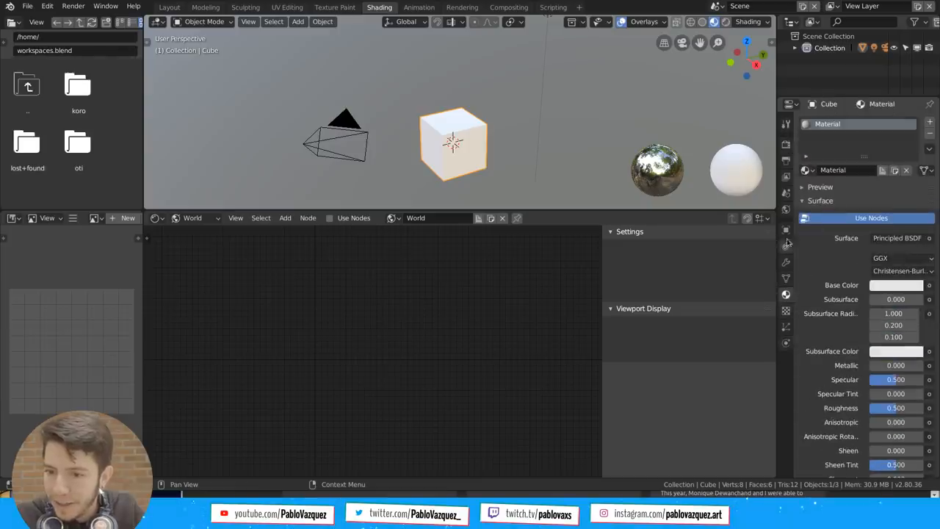
{"action": "left_click", "coordinate": [786, 225]}
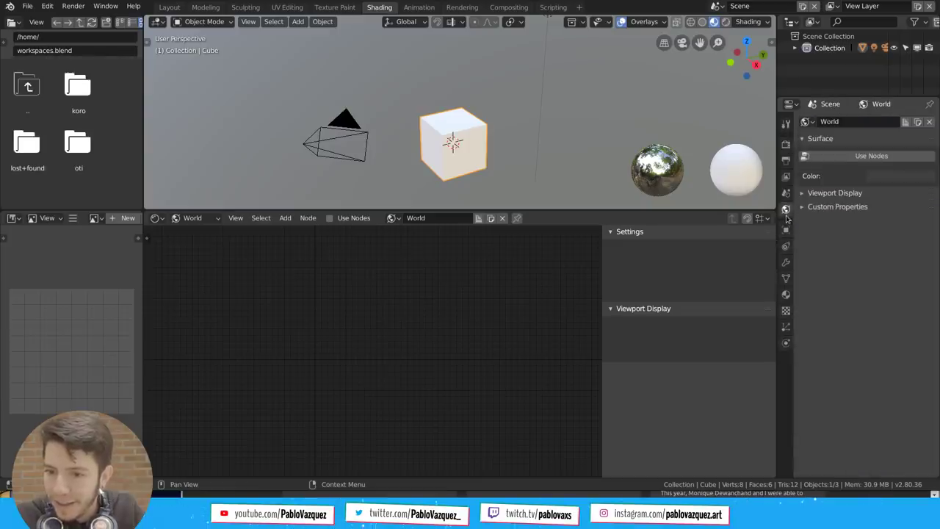
{"action": "left_click", "coordinate": [870, 156]}
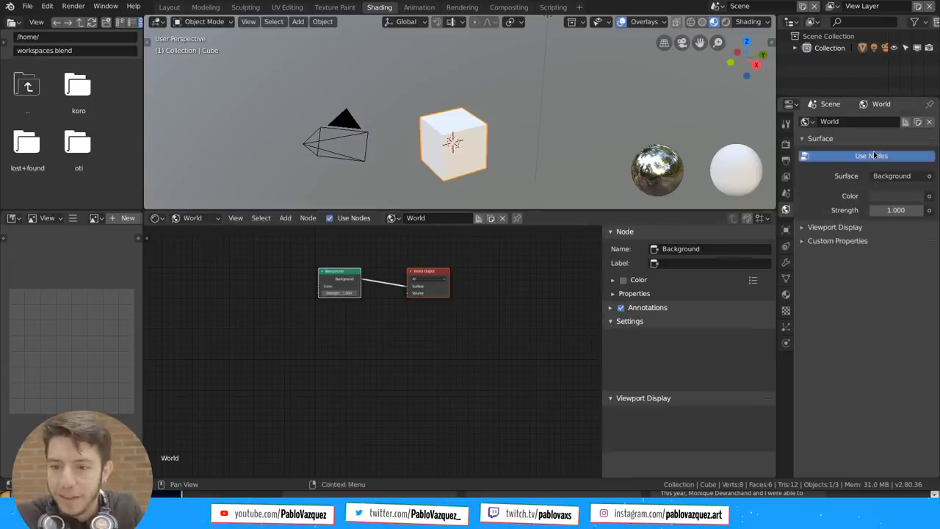
{"action": "left_click", "coordinate": [834, 226]}
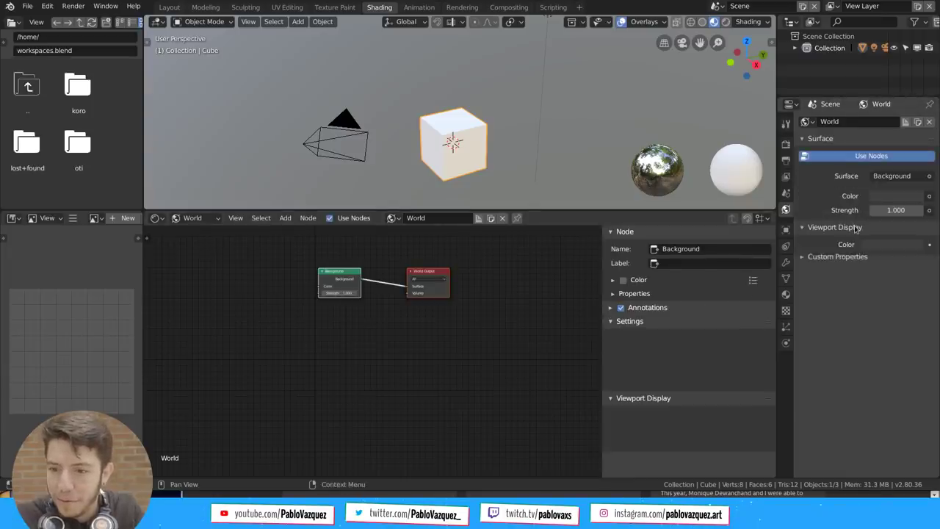
Select the Background node and move it left so it feeds World Output through a reroute
{"action": "left_click", "coordinate": [642, 398]}
{"action": "left_click", "coordinate": [342, 277]}
{"action": "left_click_drag", "start_coordinate": [345, 276], "coordinate": [327, 279]}
{"action": "right_click_drag", "start_coordinate": [370, 263], "coordinate": [370, 336], "text": "shift"}
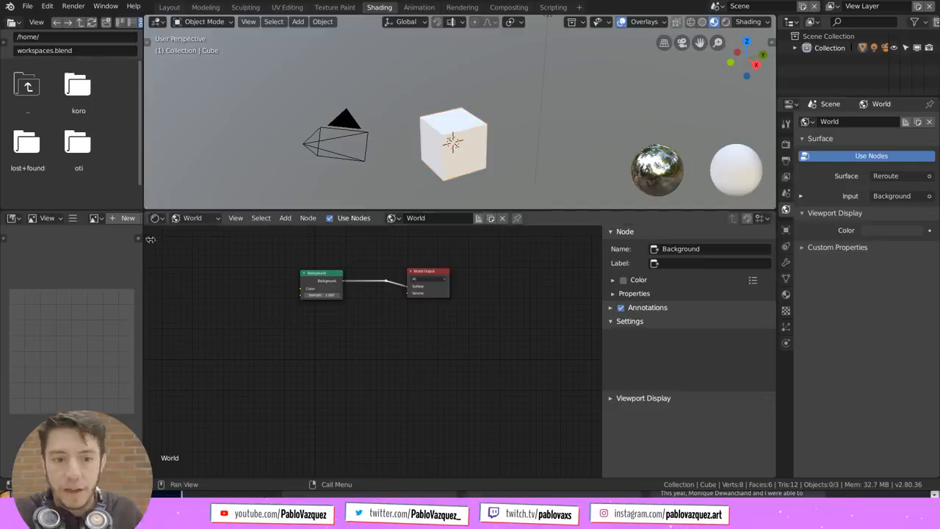
Deselect the cube so nothing in the scene is selected
{"action": "key", "text": "alt+a"}
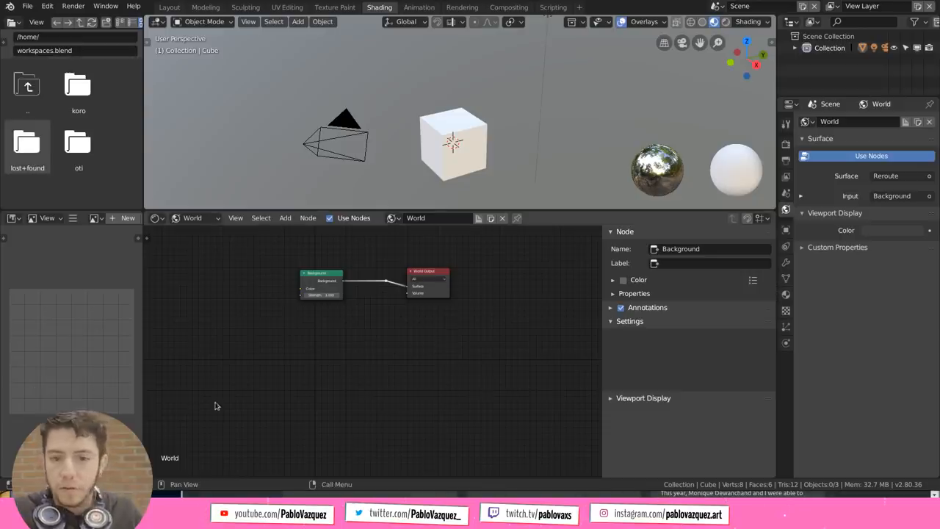
Load the General startup scene, then start a new 2D Animation file from the templates
{"action": "key", "text": "ctrl+n"}
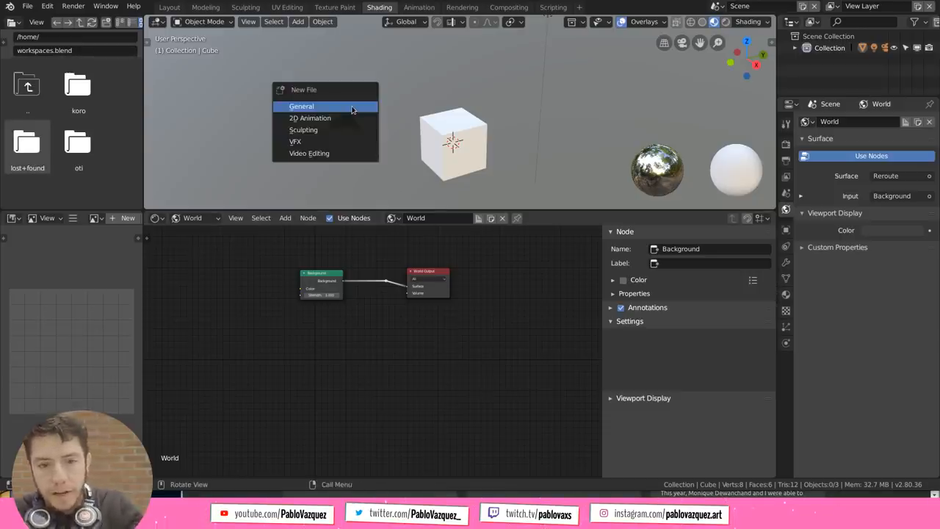
{"action": "left_click", "coordinate": [351, 125]}
{"action": "key", "text": "ctrl+n"}
{"action": "left_click", "coordinate": [323, 119]}
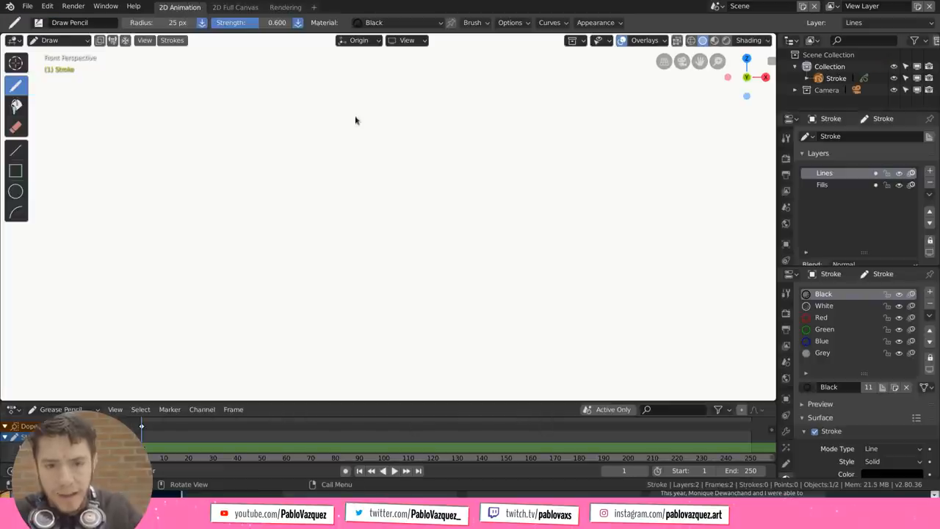
Draw two joined Arc strokes forming a leaf-like curve, then show the desktop window overview
{"action": "left_click", "coordinate": [20, 215]}
{"action": "mouse_move", "coordinate": [132, 318]}
{"action": "left_mouse_down"}
{"action": "mouse_move", "coordinate": [303, 230]}
{"action": "mouse_move", "coordinate": [292, 157]}
{"action": "mouse_move", "coordinate": [514, 159]}
{"action": "mouse_move", "coordinate": [470, 117]}
{"action": "left_mouse_up"}
{"action": "key", "text": "Return"}
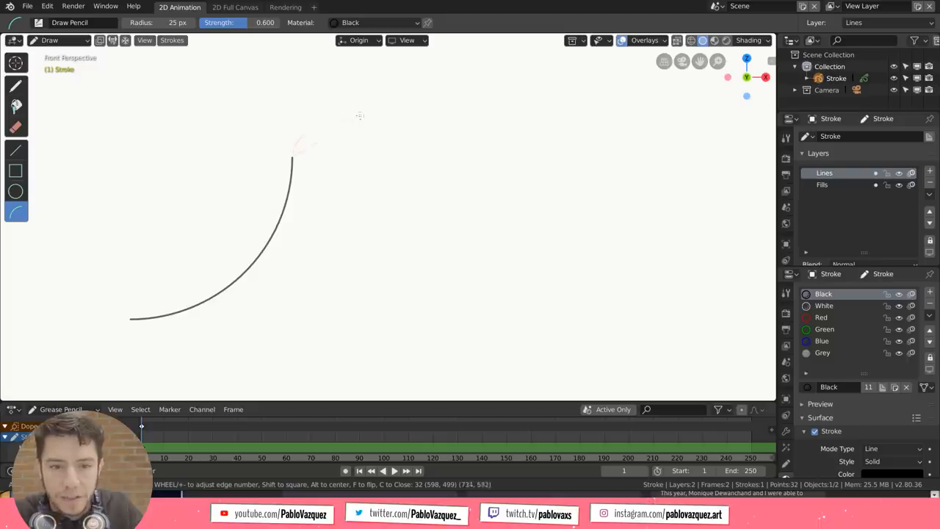
{"action": "key", "text": "Return"}
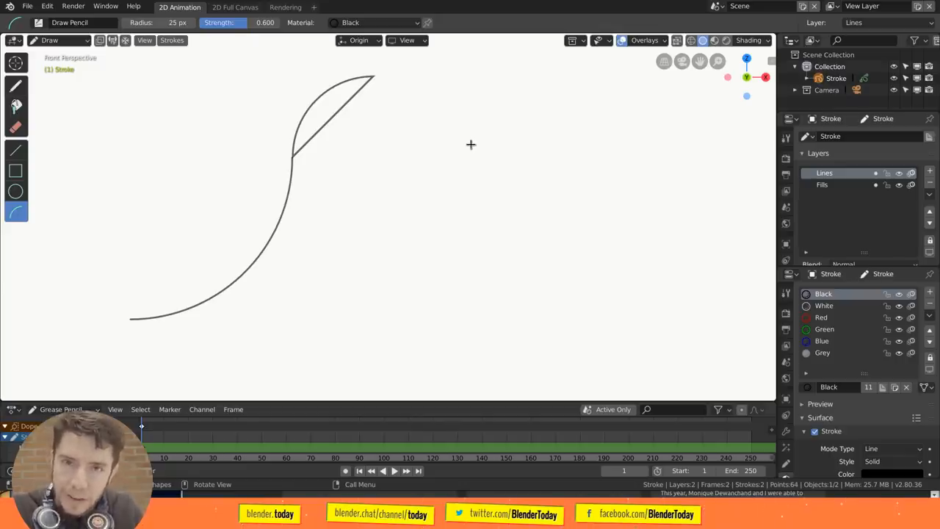
{"action": "key", "text": "super"}
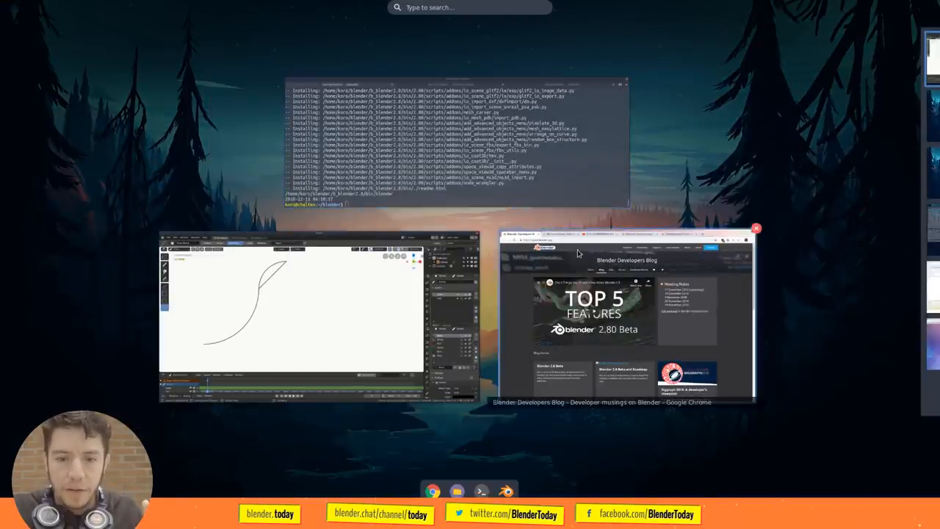
Bring the Developers Blog Chrome window forward and open the 10 December 2018 notes in a new tab
{"action": "left_click", "coordinate": [624, 315]}
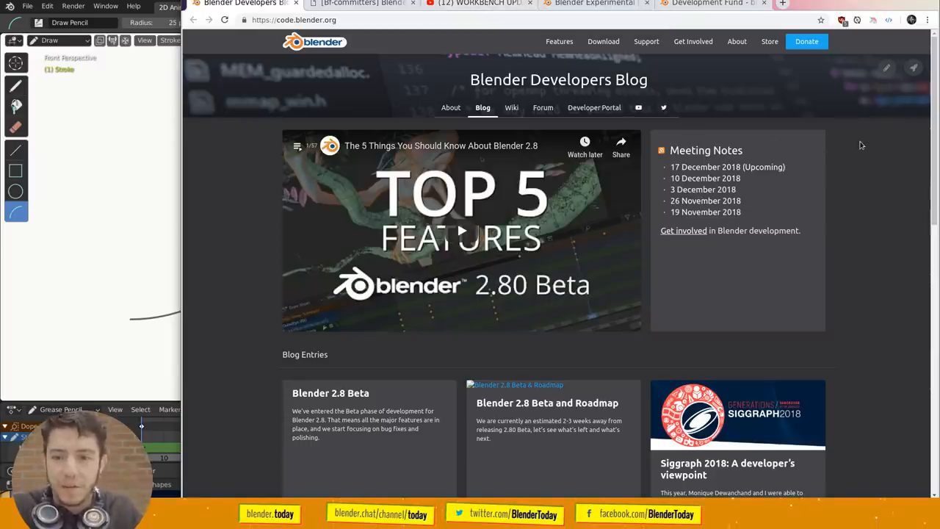
{"action": "scroll", "coordinate": [862, 157], "scroll_direction": "down", "scroll_amount": 5}
{"action": "scroll", "coordinate": [862, 157], "scroll_direction": "down", "scroll_amount": 5}
{"action": "scroll", "coordinate": [863, 157], "scroll_direction": "down", "scroll_amount": 2}
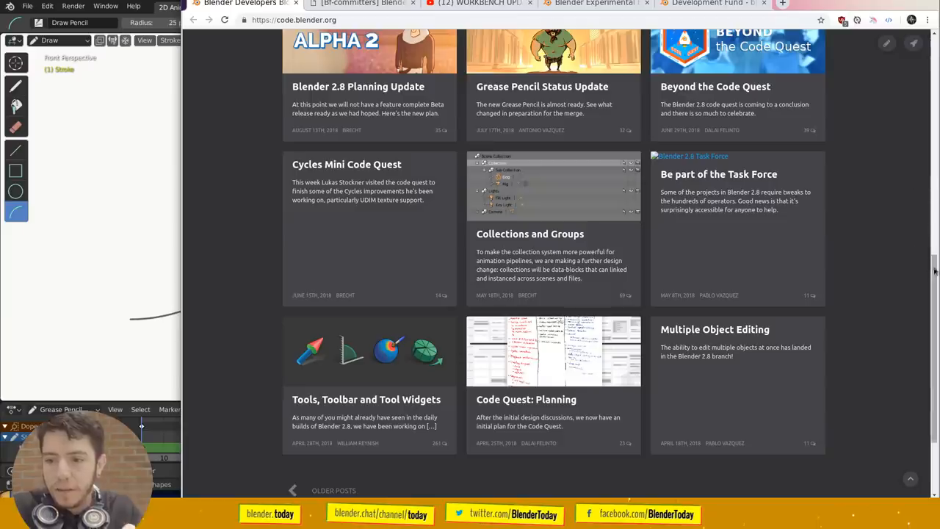
{"action": "left_click_drag", "start_coordinate": [933, 263], "coordinate": [934, 250]}
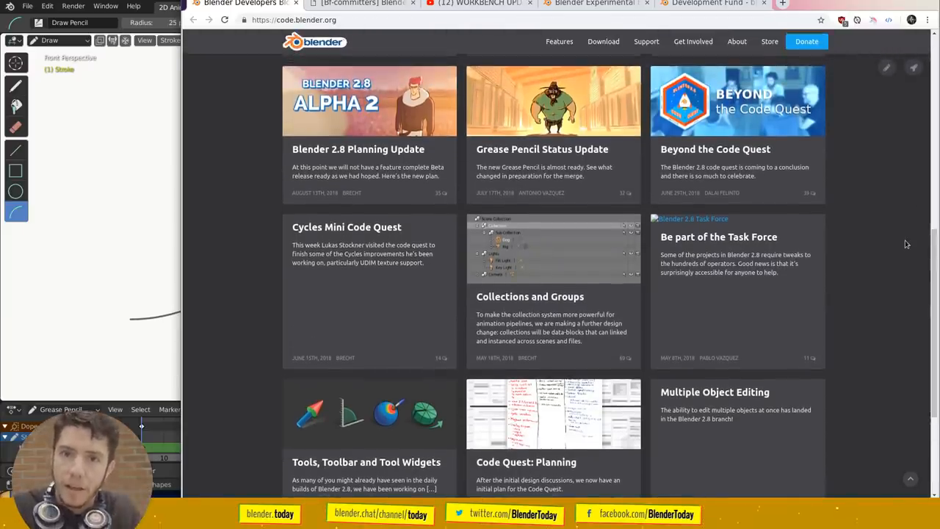
{"action": "left_click_drag", "start_coordinate": [932, 273], "coordinate": [933, 66]}
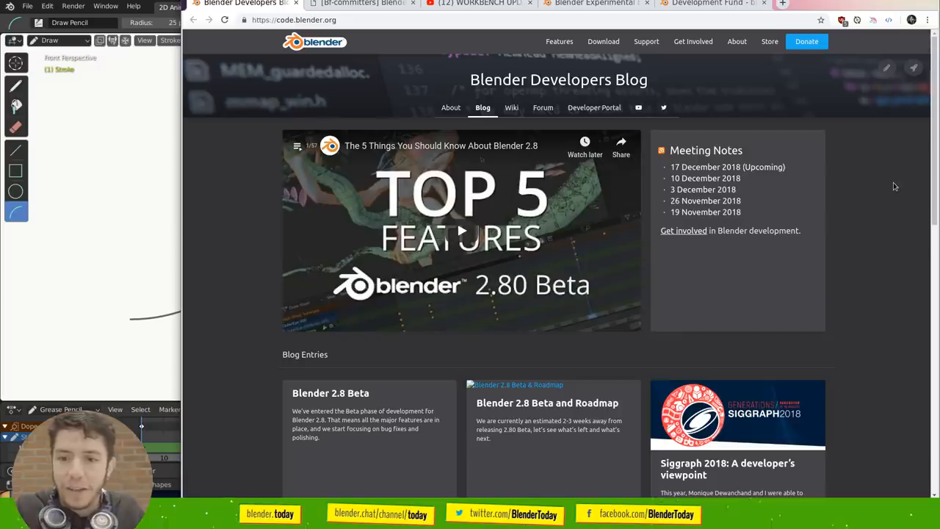
{"action": "middle_click", "coordinate": [719, 181]}
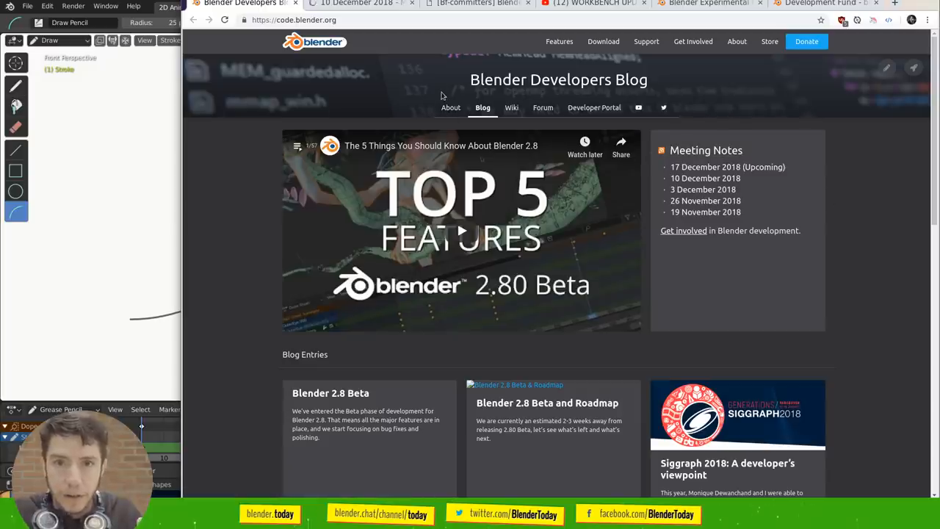
Flip between the blog tab and the 10 December 2018 forum meeting notes to review them
{"action": "left_click", "coordinate": [367, 5]}
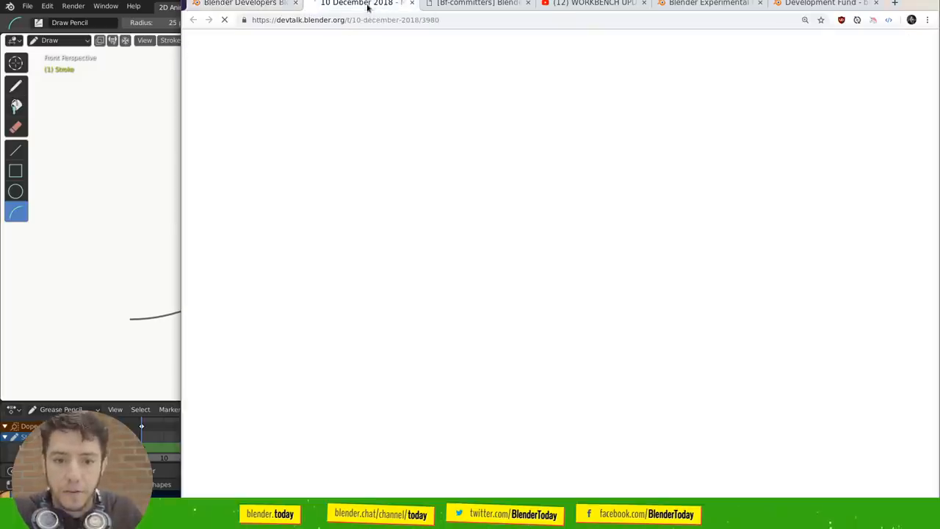
{"action": "left_click", "coordinate": [271, 3]}
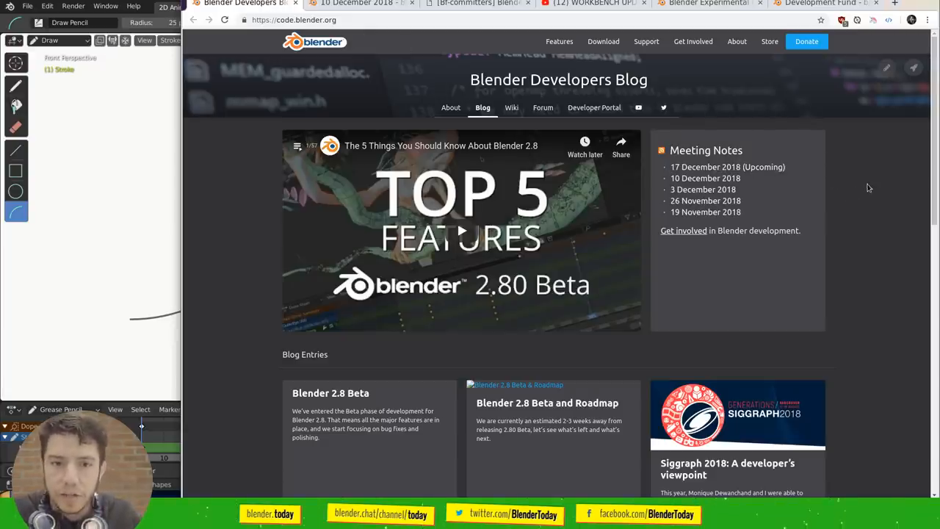
{"action": "left_click", "coordinate": [360, 4]}
{"action": "scroll", "coordinate": [499, 220], "scroll_direction": "down", "scroll_amount": 5}
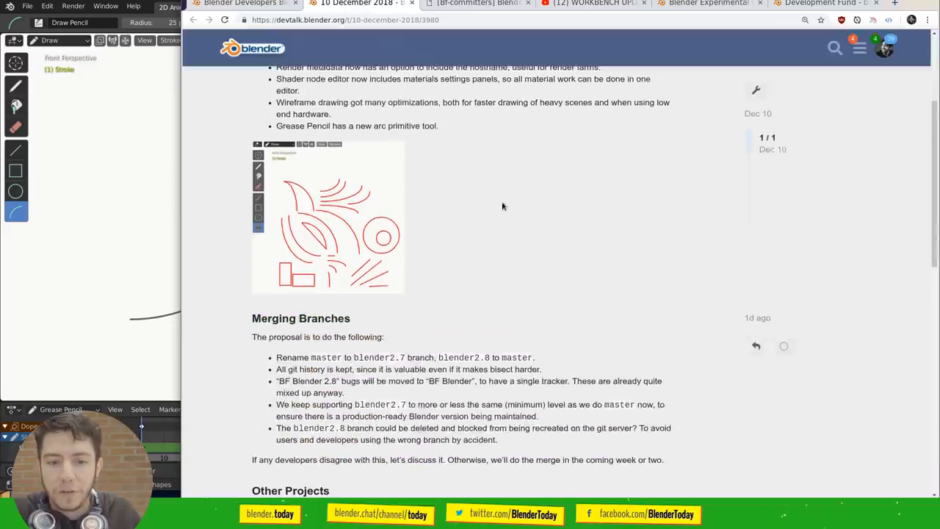
{"action": "scroll", "coordinate": [499, 221], "scroll_direction": "down", "scroll_amount": 4}
{"action": "scroll", "coordinate": [499, 221], "scroll_direction": "down", "scroll_amount": 5}
{"action": "scroll", "coordinate": [435, 240], "scroll_direction": "down", "scroll_amount": 3}
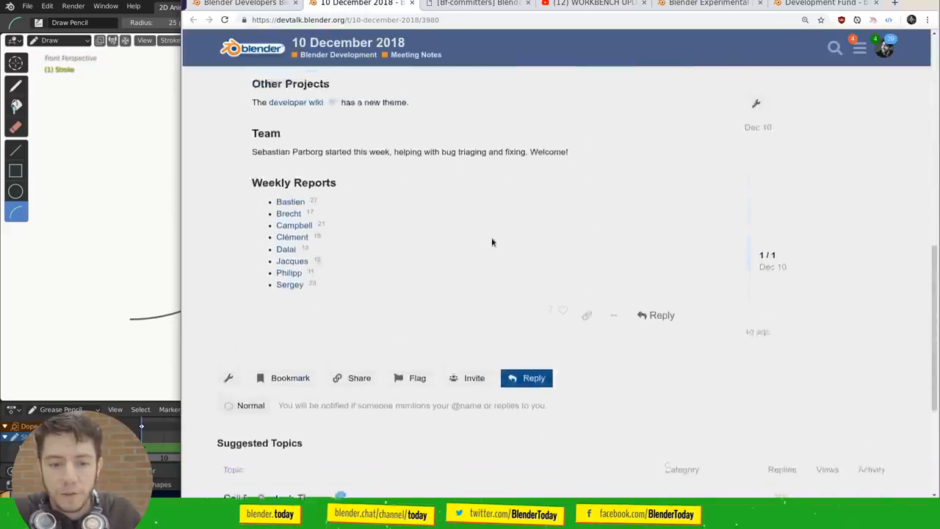
{"action": "scroll", "coordinate": [435, 240], "scroll_direction": "up", "scroll_amount": 5}
{"action": "scroll", "coordinate": [435, 240], "scroll_direction": "up", "scroll_amount": 5}
{"action": "scroll", "coordinate": [465, 229], "scroll_direction": "up", "scroll_amount": 3}
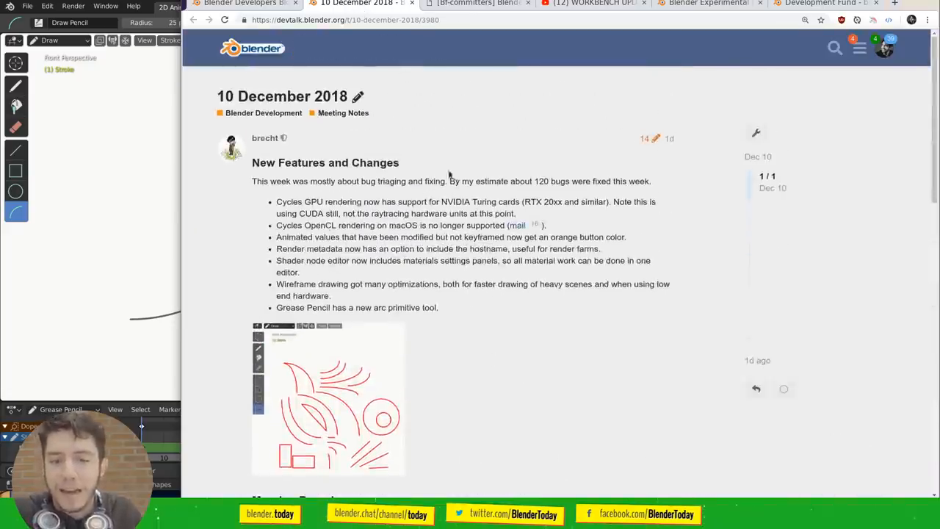
Cycle the mailing-list, blog and forum tabs, settling on the 10 December forum post with enlarged text
{"action": "left_click", "coordinate": [477, 4]}
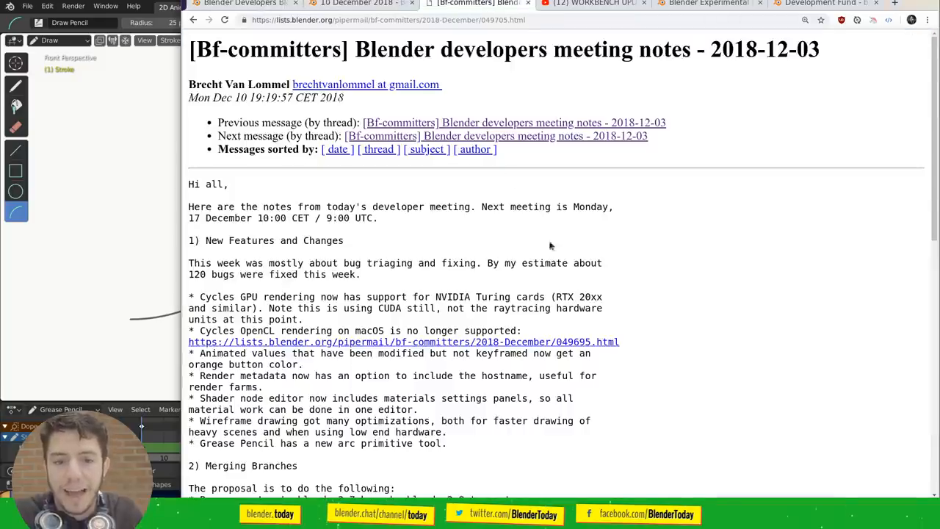
{"action": "left_click", "coordinate": [380, 4]}
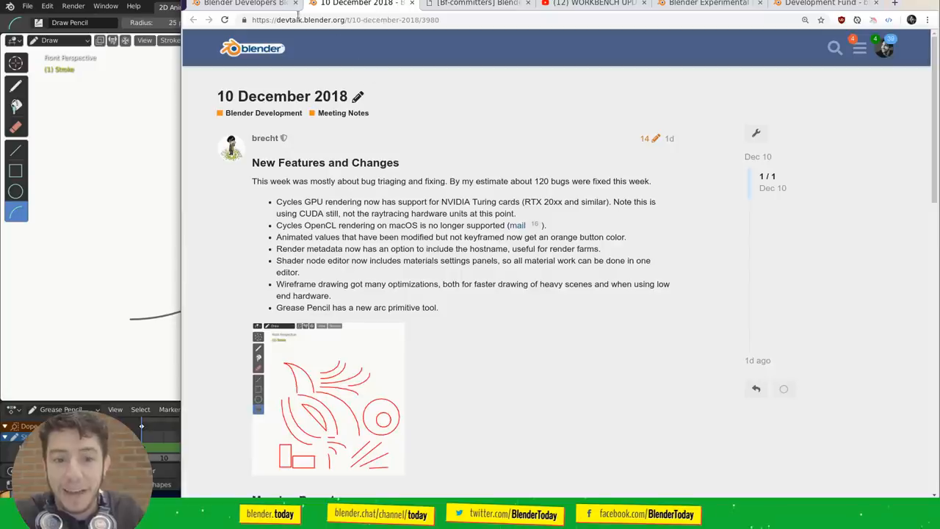
{"action": "left_click", "coordinate": [246, 4]}
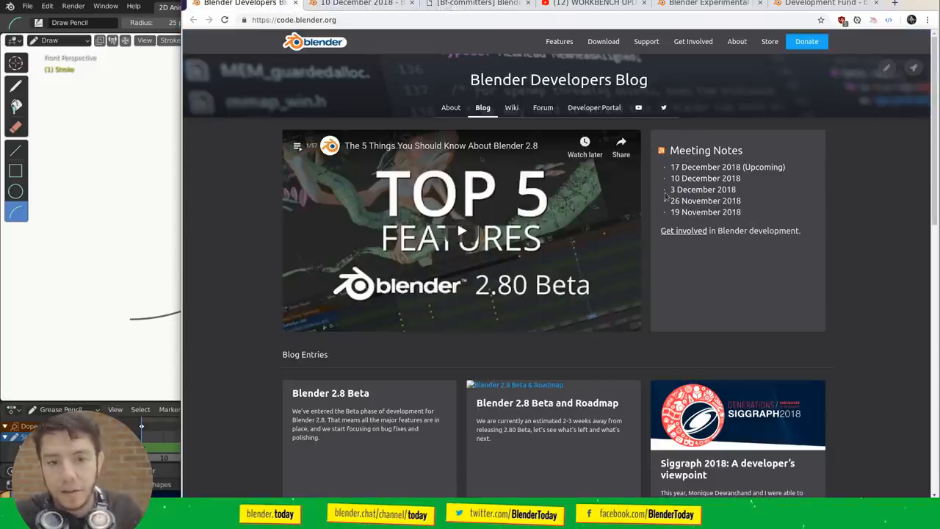
{"action": "left_click", "coordinate": [336, 5]}
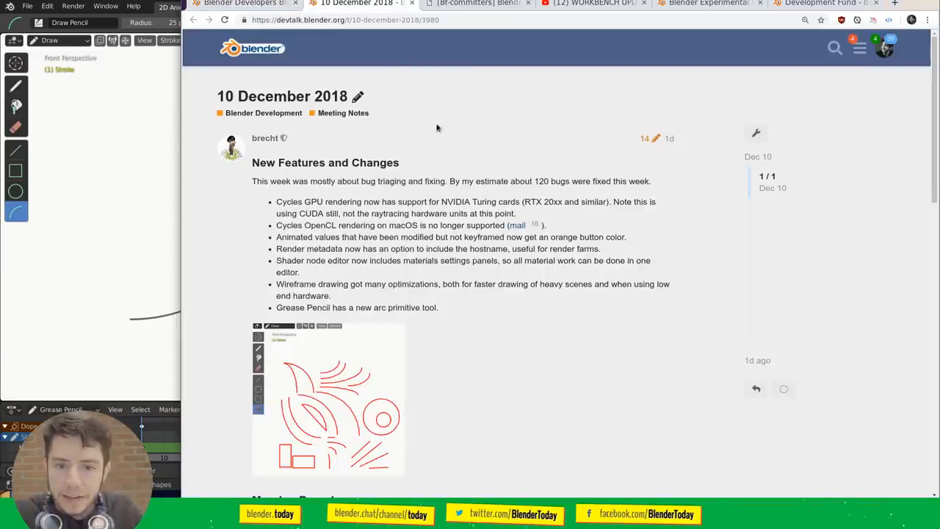
{"action": "key", "text": "ctrl+plus"}
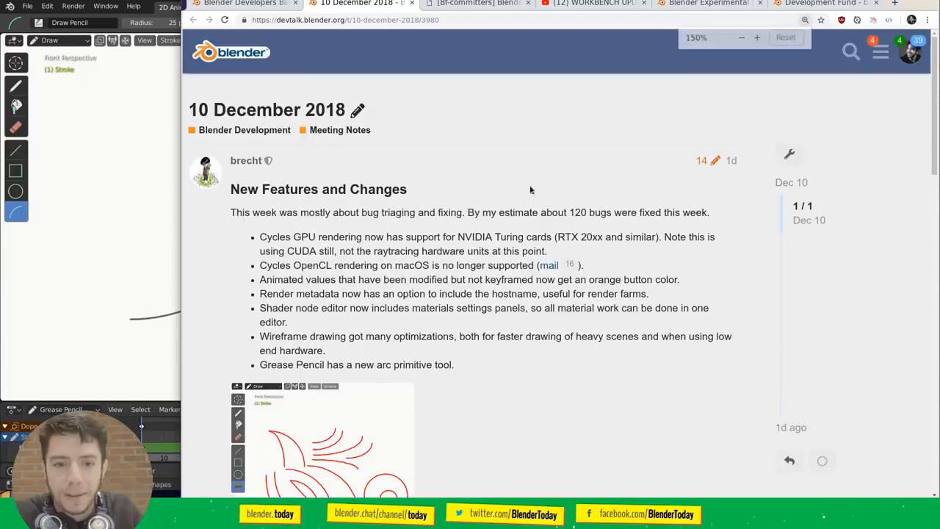
Read the mailing-list meeting notes from the Cycles GPU rendering note down to the '2) Merging Branches' heading
{"action": "left_click", "coordinate": [476, 4]}
{"action": "scroll", "coordinate": [638, 212], "scroll_direction": "down", "scroll_amount": 2}
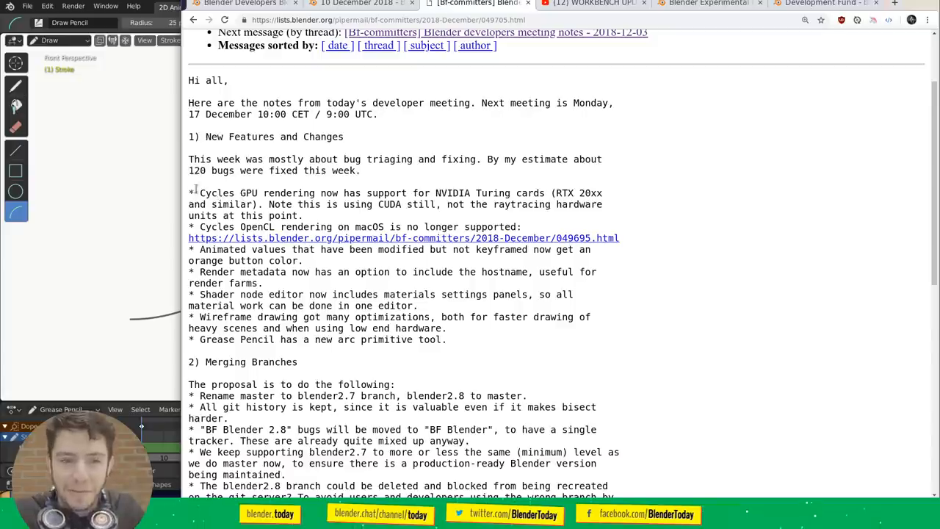
{"action": "left_click_drag", "start_coordinate": [190, 193], "coordinate": [242, 193]}
{"action": "left_click", "coordinate": [297, 204]}
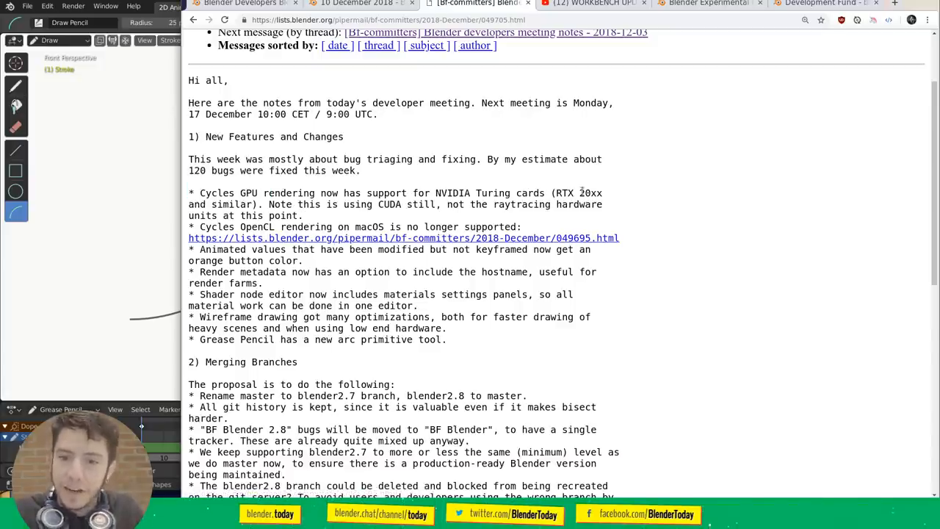
{"action": "scroll", "coordinate": [352, 194], "scroll_direction": "down", "scroll_amount": 2}
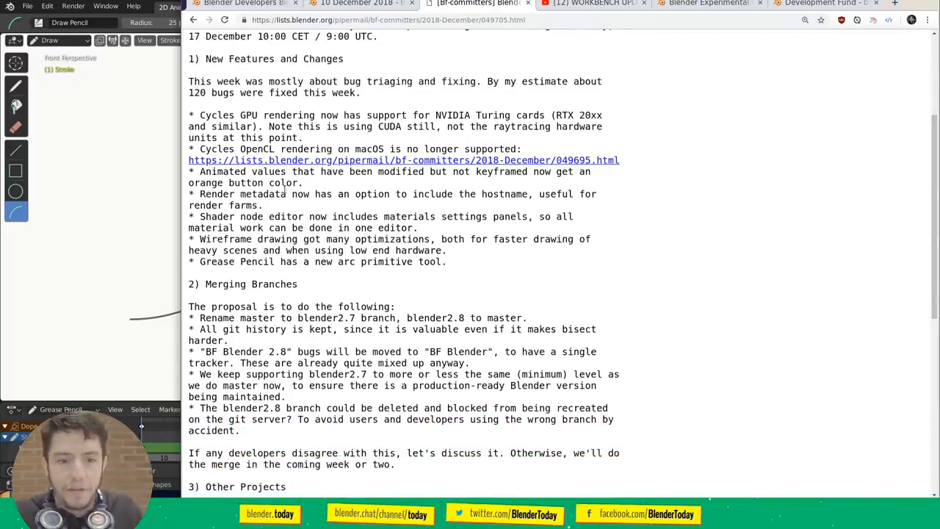
{"action": "scroll", "coordinate": [312, 190], "scroll_direction": "down", "scroll_amount": 2}
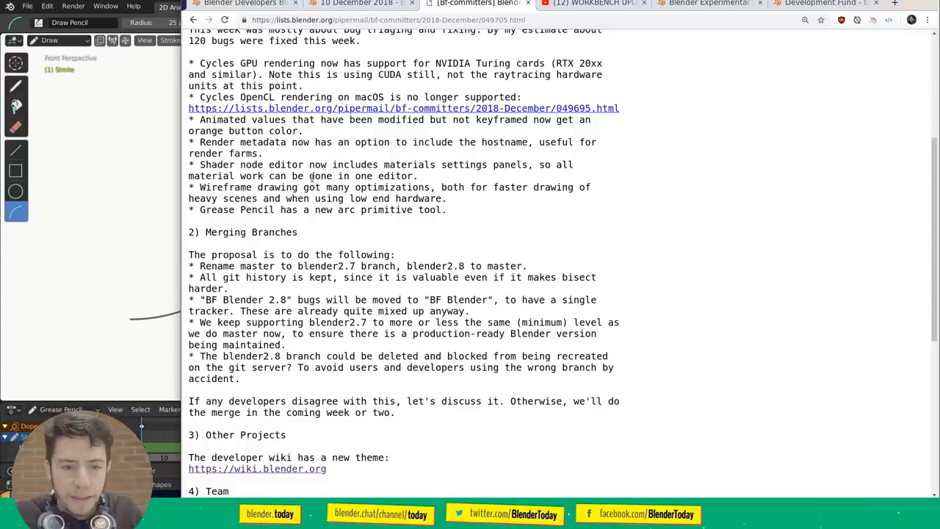
{"action": "scroll", "coordinate": [312, 176], "scroll_direction": "down", "scroll_amount": 1}
{"action": "scroll", "coordinate": [326, 178], "scroll_direction": "down", "scroll_amount": 1}
{"action": "scroll", "coordinate": [323, 182], "scroll_direction": "down", "scroll_amount": 1}
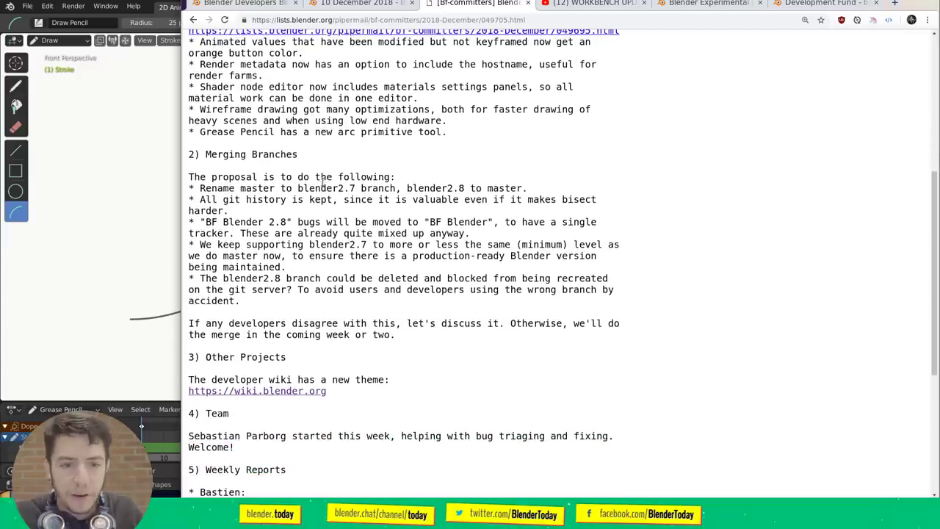
{"action": "triple_click", "coordinate": [283, 154]}
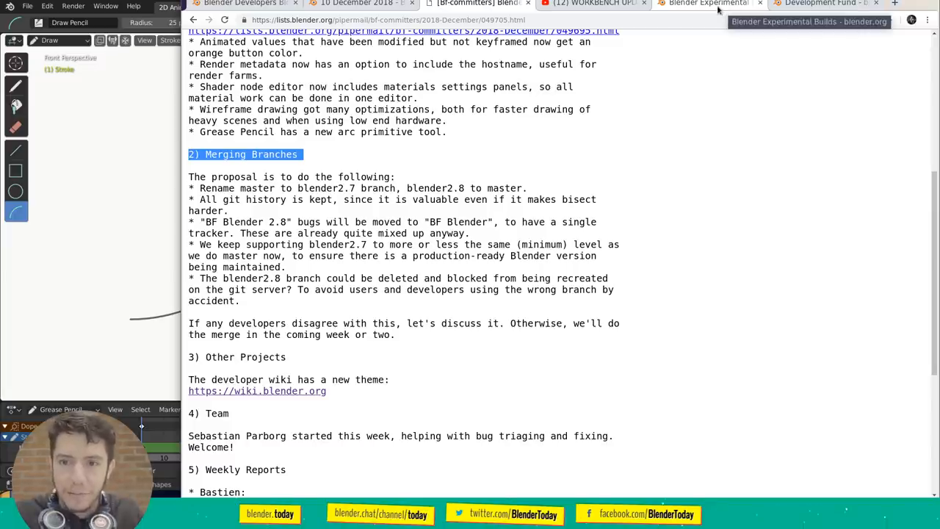
Flip between the experimental builds download page and the meeting notes, ending on the notes
{"action": "left_click", "coordinate": [718, 10]}
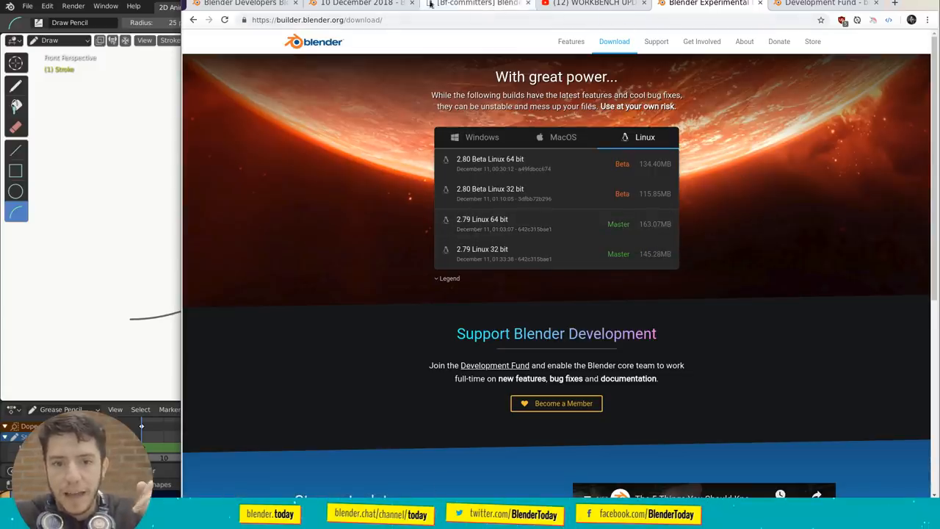
{"action": "left_click", "coordinate": [470, 4]}
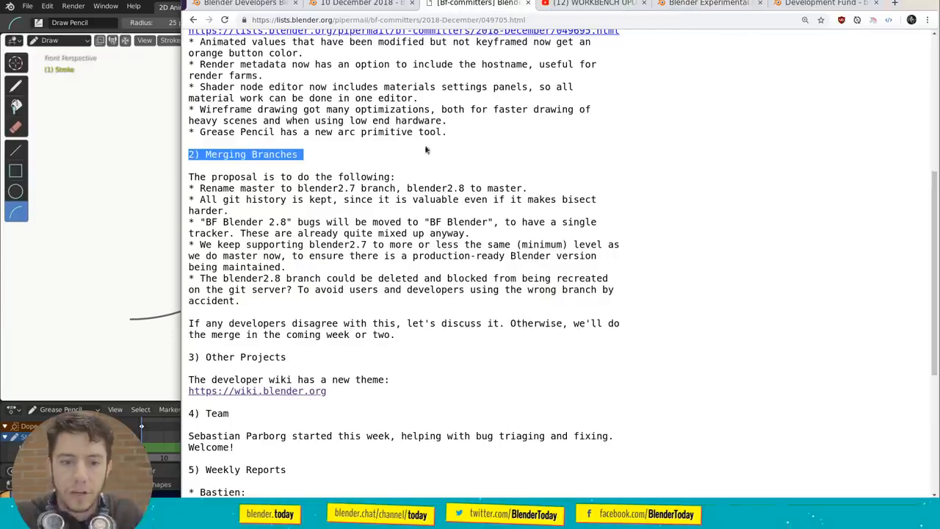
{"action": "left_click", "coordinate": [470, 152]}
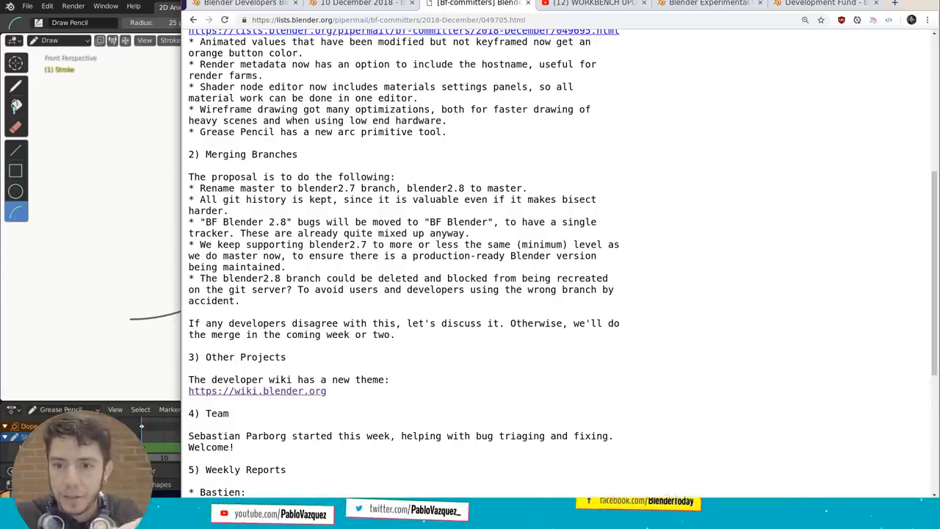
{"action": "left_click", "coordinate": [708, 4]}
{"action": "left_click", "coordinate": [477, 4]}
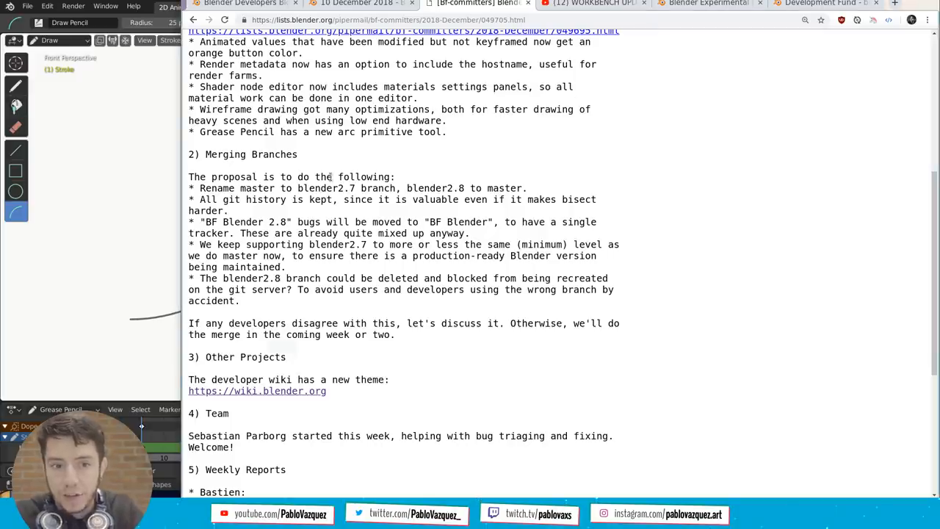
{"action": "key", "text": "ctrl+alt+t"}
{"action": "type", "text": "cd blender/source/"}
{"action": "key", "text": "Return"}
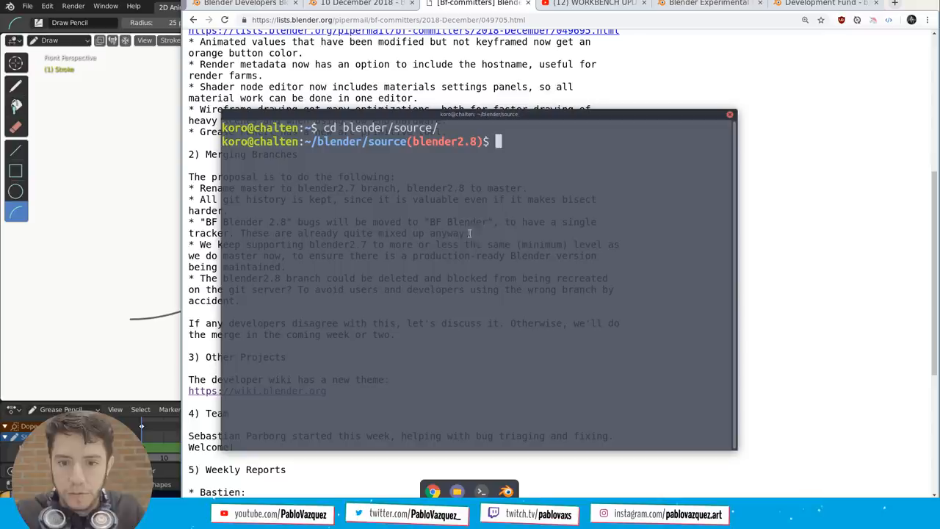
{"action": "type", "text": "git branch"}
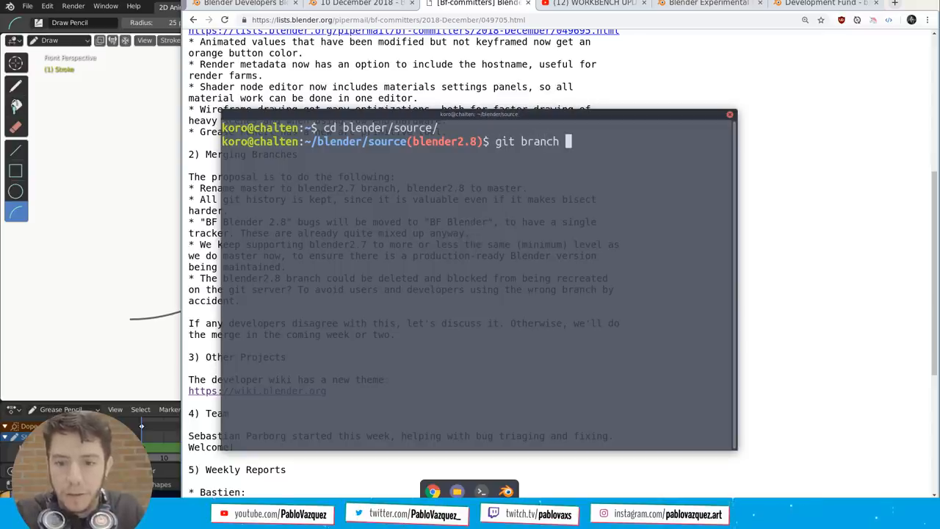
{"action": "key", "text": "Return"}
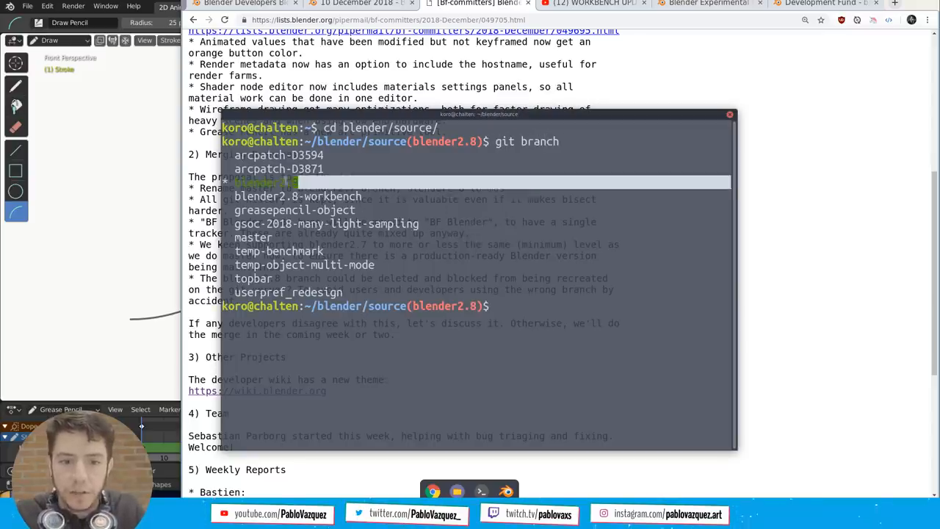
{"action": "left_click_drag", "start_coordinate": [301, 179], "coordinate": [224, 182]}
{"action": "left_click", "coordinate": [323, 178]}
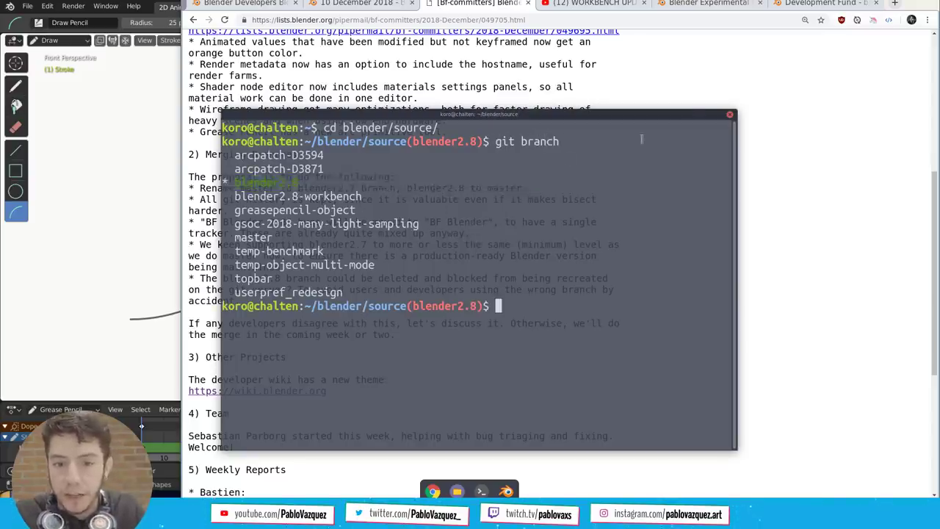
Close the terminal, check the experimental builds page, and open the wiki.blender.org link from the notes in a new tab
{"action": "left_click", "coordinate": [730, 116]}
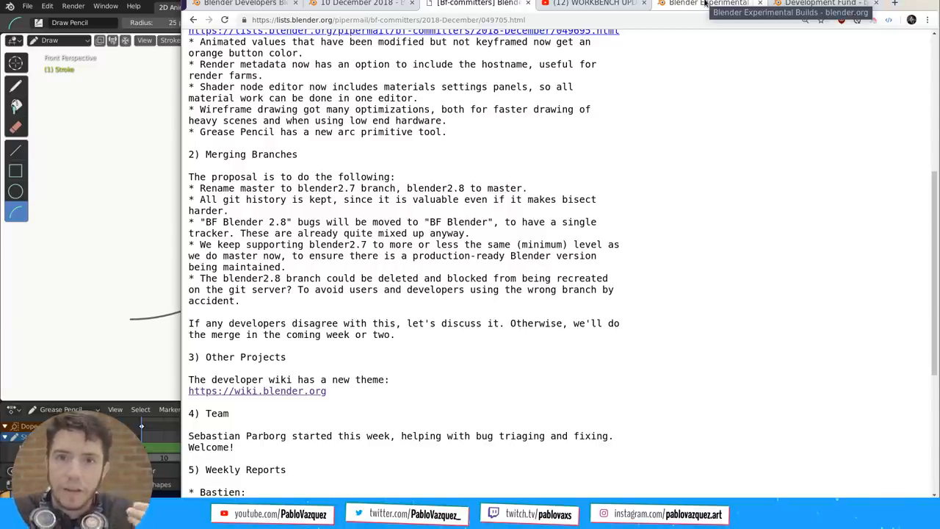
{"action": "left_click", "coordinate": [703, 3]}
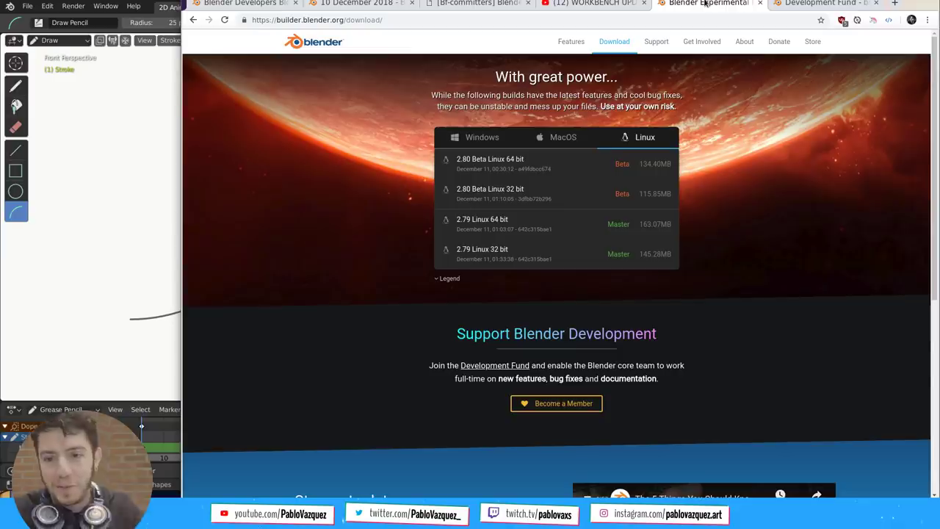
{"action": "left_click", "coordinate": [481, 4]}
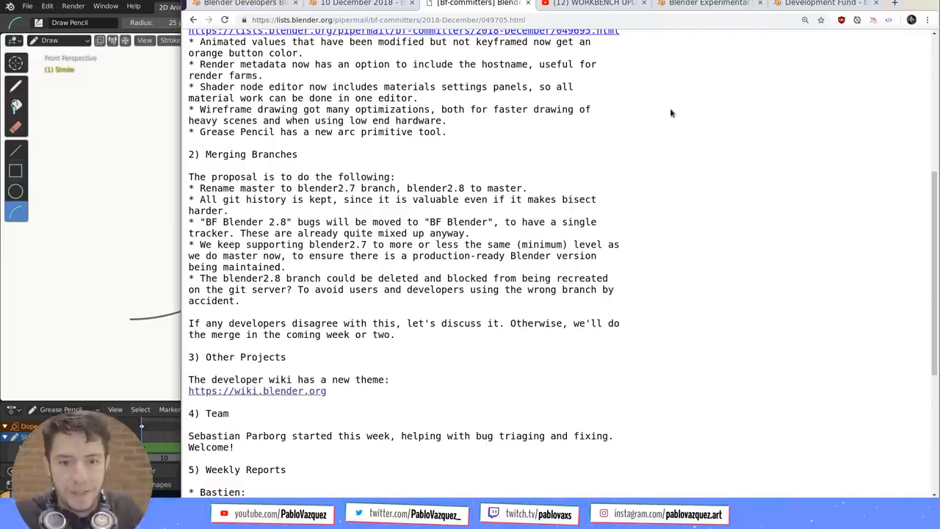
{"action": "scroll", "coordinate": [670, 112], "scroll_direction": "down", "scroll_amount": 1}
{"action": "scroll", "coordinate": [670, 113], "scroll_direction": "down", "scroll_amount": 1}
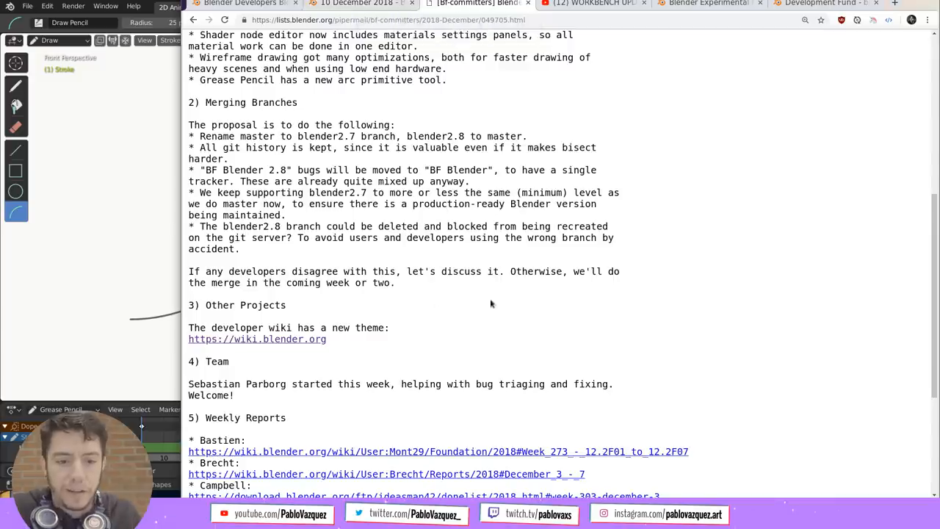
{"action": "scroll", "coordinate": [367, 266], "scroll_direction": "down", "scroll_amount": 5}
{"action": "middle_click", "coordinate": [257, 157]}
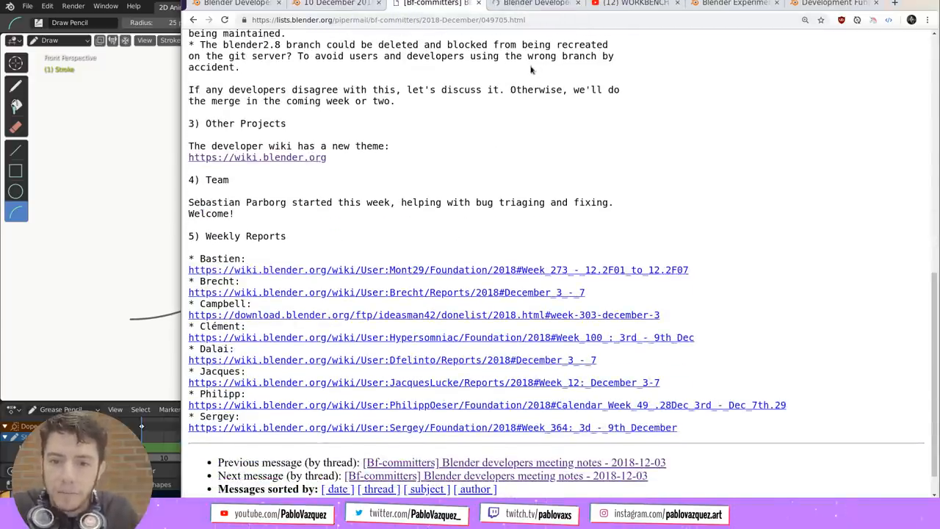
On the developer wiki go to Building Blender > Windows guide, then return to the meeting notes post
{"action": "left_click", "coordinate": [533, 7]}
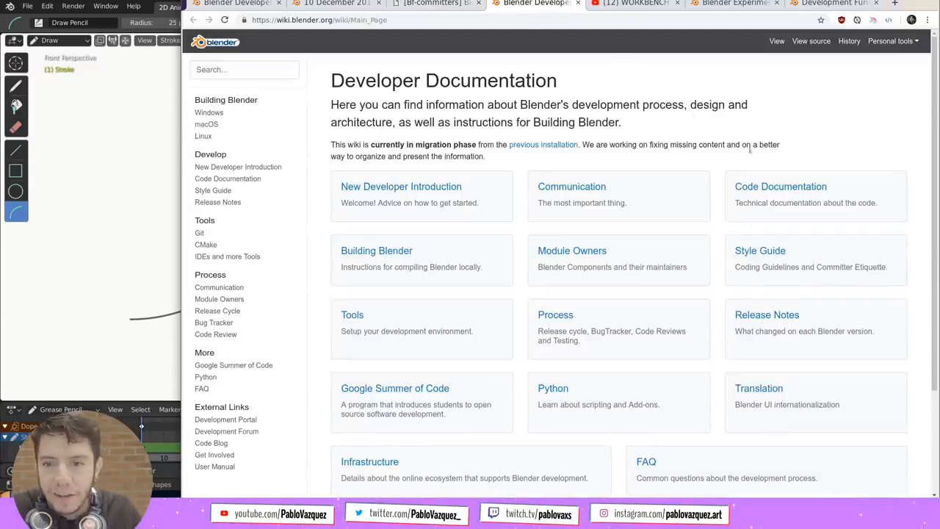
{"action": "mouse_move", "coordinate": [931, 206]}
{"action": "left_mouse_down"}
{"action": "mouse_move", "coordinate": [829, 219]}
{"action": "mouse_move", "coordinate": [513, 219]}
{"action": "mouse_move", "coordinate": [910, 244]}
{"action": "left_mouse_up"}
{"action": "scroll", "coordinate": [342, 233], "scroll_direction": "down", "scroll_amount": 3}
{"action": "scroll", "coordinate": [343, 233], "scroll_direction": "down", "scroll_amount": 2}
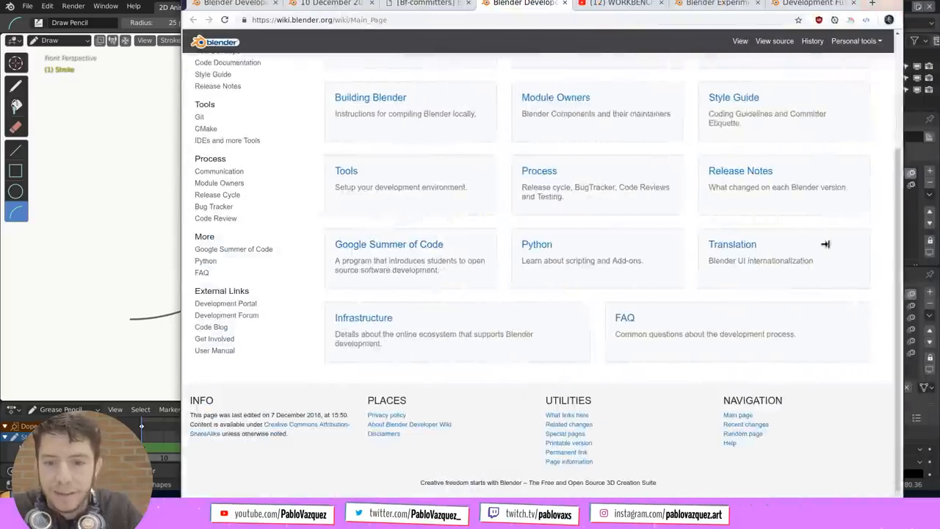
{"action": "scroll", "coordinate": [587, 221], "scroll_direction": "up", "scroll_amount": 5}
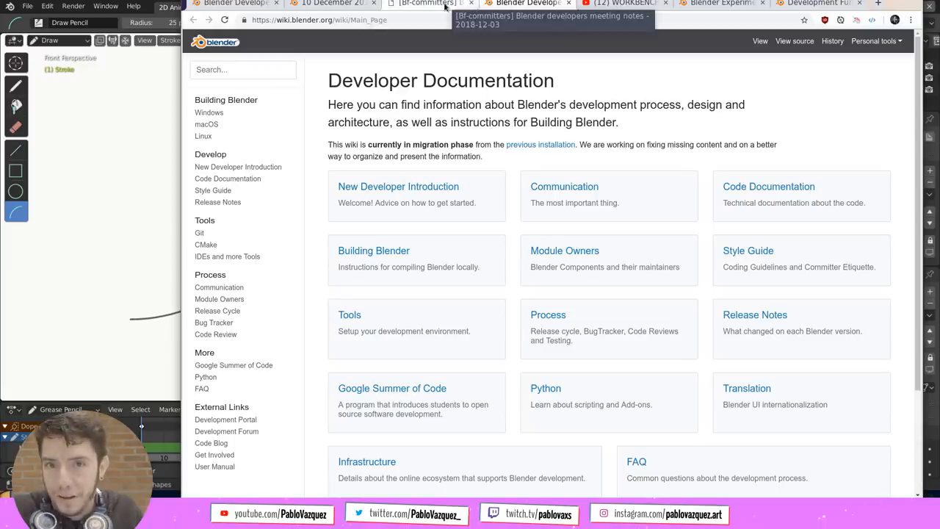
{"action": "left_click", "coordinate": [444, 6]}
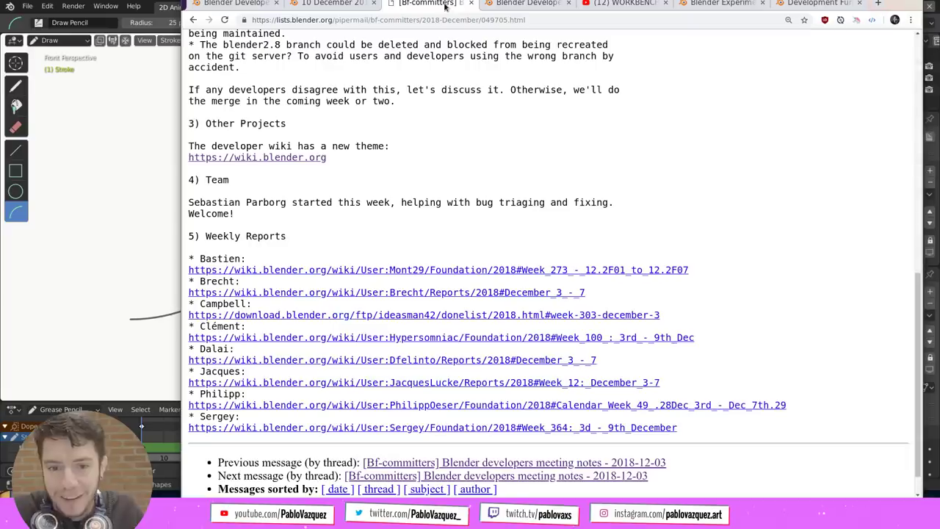
{"action": "left_click", "coordinate": [523, 6]}
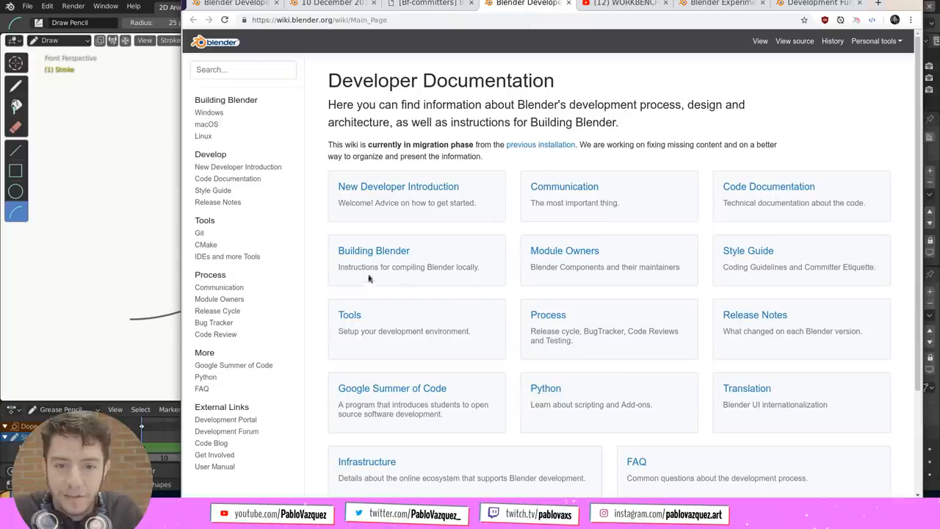
{"action": "left_click", "coordinate": [373, 251]}
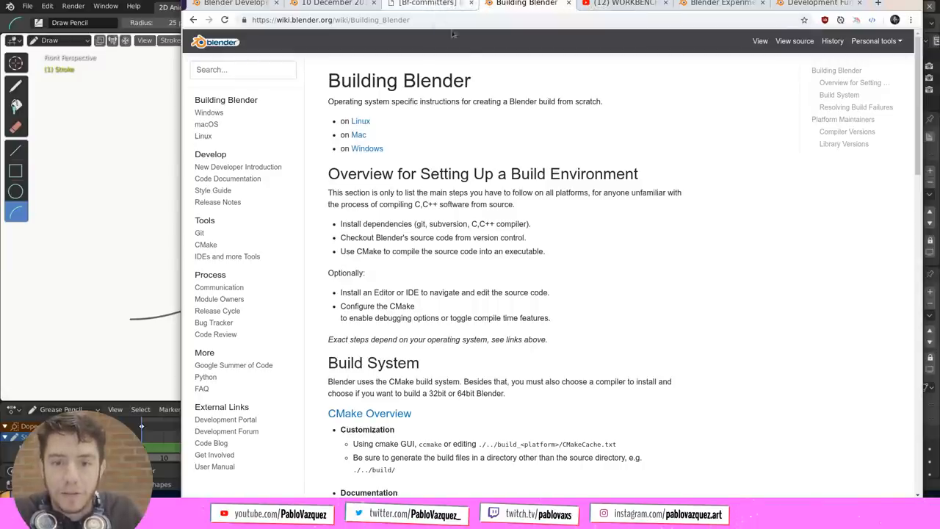
{"action": "left_click", "coordinate": [367, 149]}
{"action": "scroll", "coordinate": [643, 158], "scroll_direction": "down", "scroll_amount": 4}
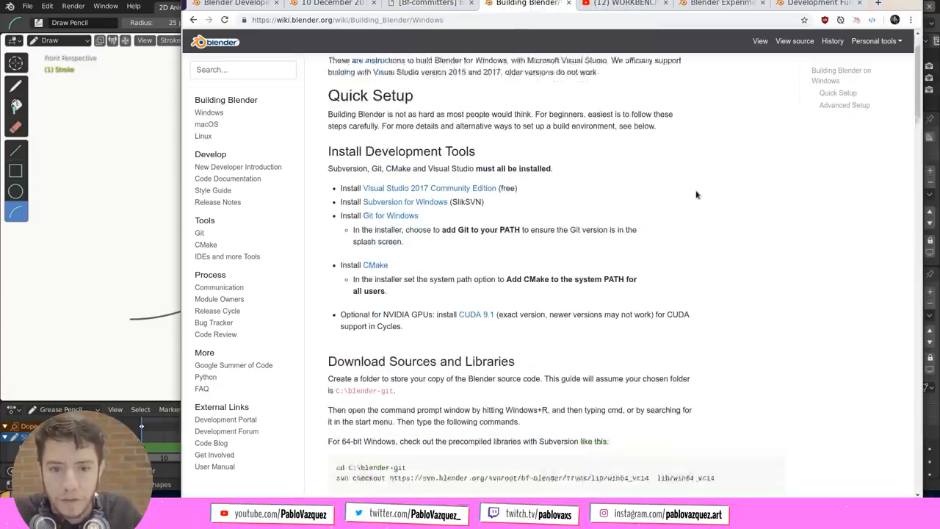
{"action": "scroll", "coordinate": [514, 221], "scroll_direction": "down", "scroll_amount": 5}
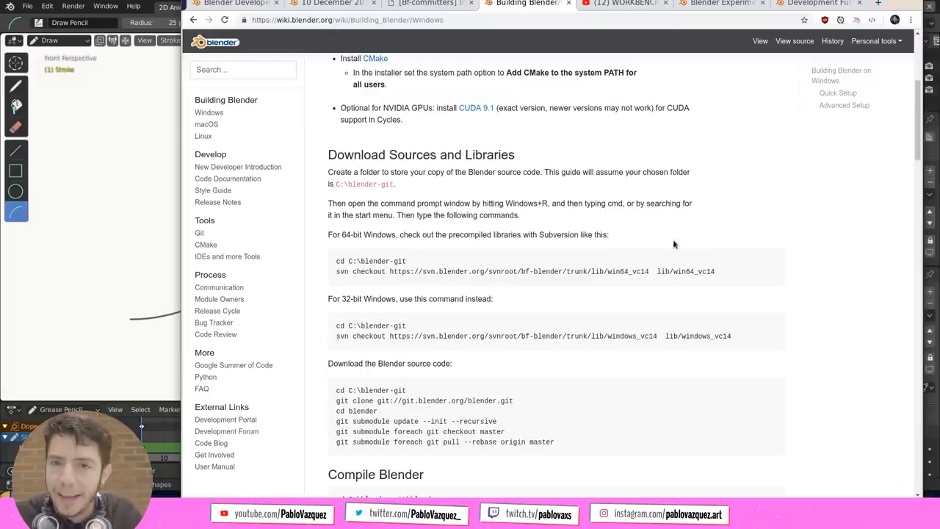
{"action": "scroll", "coordinate": [672, 238], "scroll_direction": "up", "scroll_amount": 4}
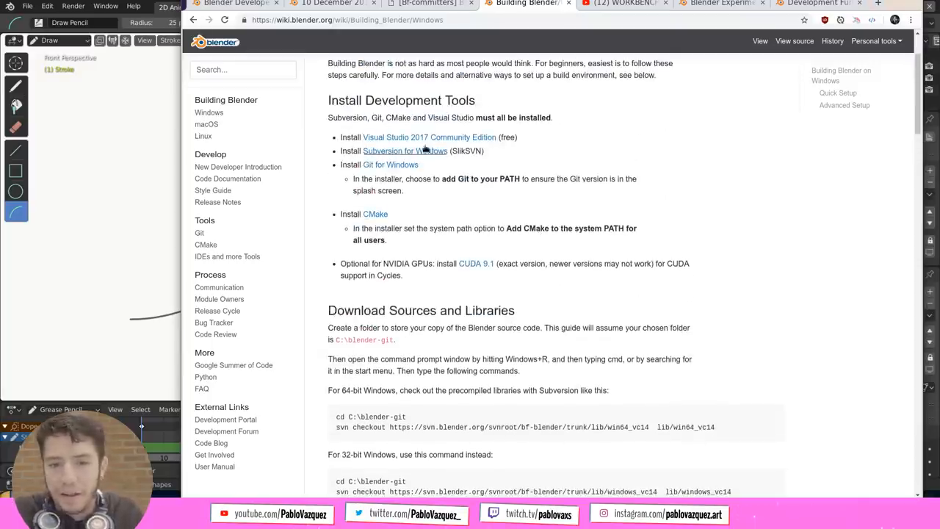
{"action": "scroll", "coordinate": [461, 183], "scroll_direction": "down", "scroll_amount": 5}
{"action": "scroll", "coordinate": [461, 183], "scroll_direction": "down", "scroll_amount": 5}
{"action": "scroll", "coordinate": [461, 184], "scroll_direction": "down", "scroll_amount": 3}
{"action": "left_click", "coordinate": [443, 9]}
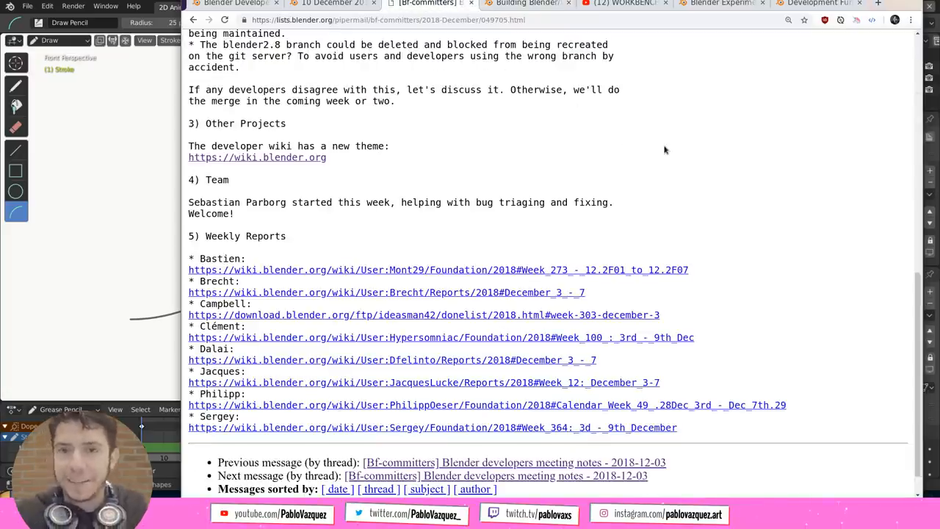
{"action": "scroll", "coordinate": [664, 149], "scroll_direction": "down", "scroll_amount": 1}
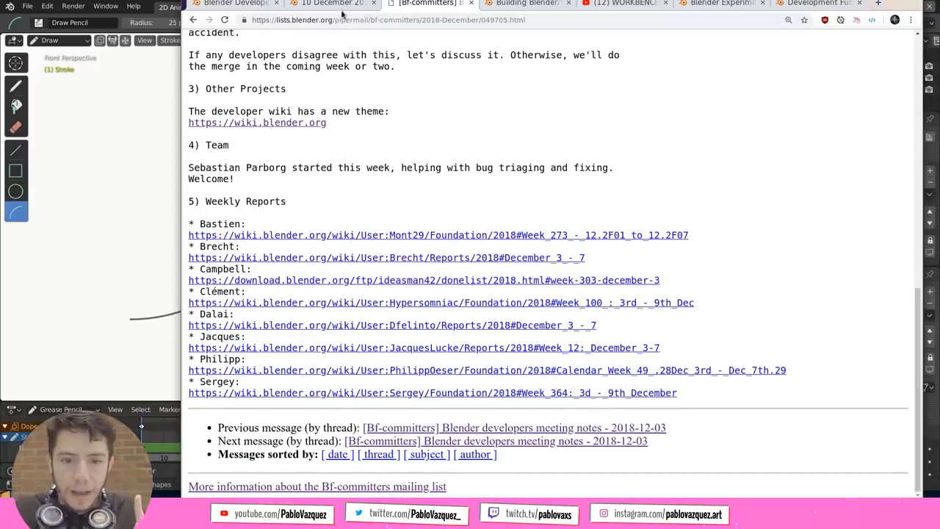
{"action": "left_click_drag", "start_coordinate": [286, 167], "coordinate": [192, 168]}
{"action": "left_click", "coordinate": [261, 182]}
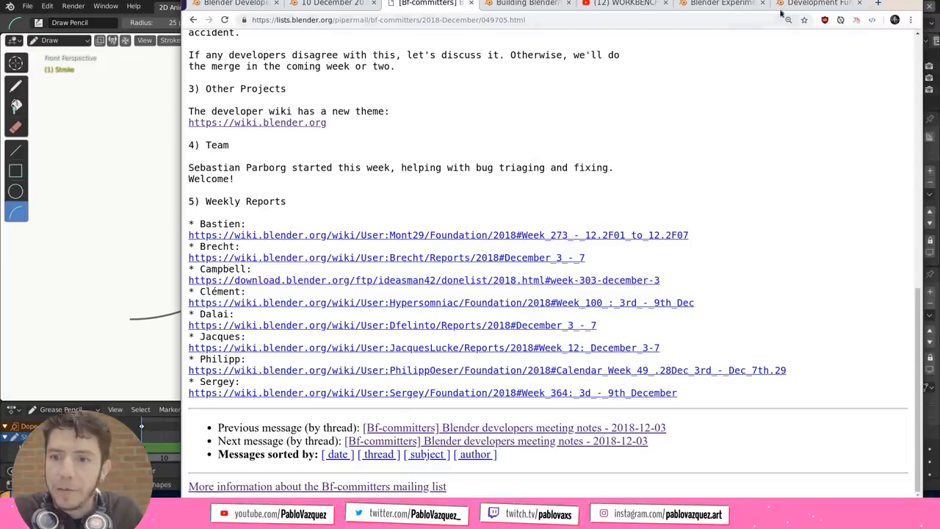
{"action": "left_click", "coordinate": [815, 4]}
{"action": "scroll", "coordinate": [681, 219], "scroll_direction": "down", "scroll_amount": 3}
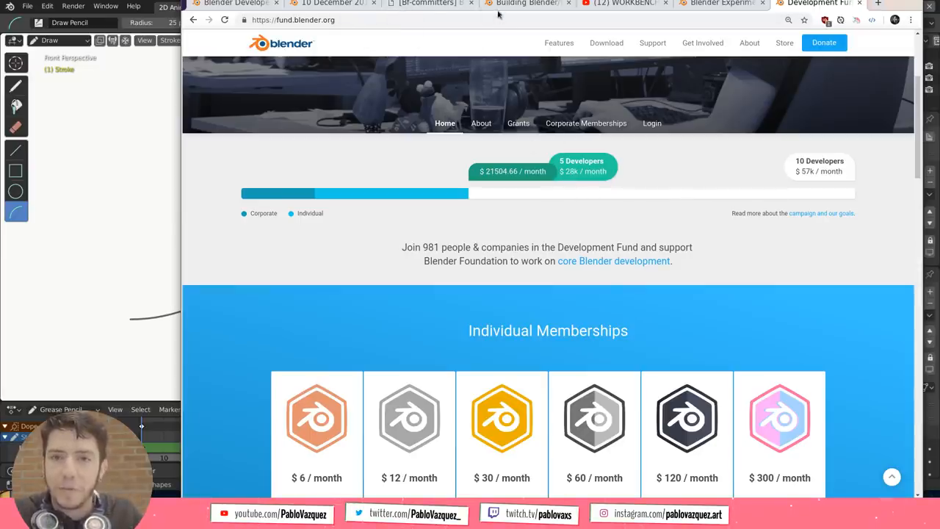
Cycle through the open tabs and settle on the devtalk '10 December 2018' meeting notes
{"action": "left_click", "coordinate": [426, 4]}
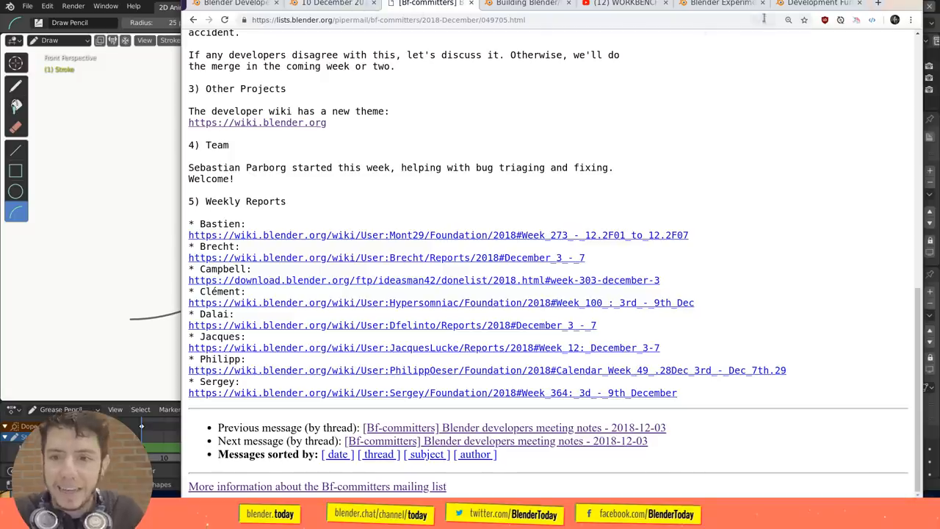
{"action": "left_click", "coordinate": [819, 3]}
{"action": "left_click", "coordinate": [331, 3]}
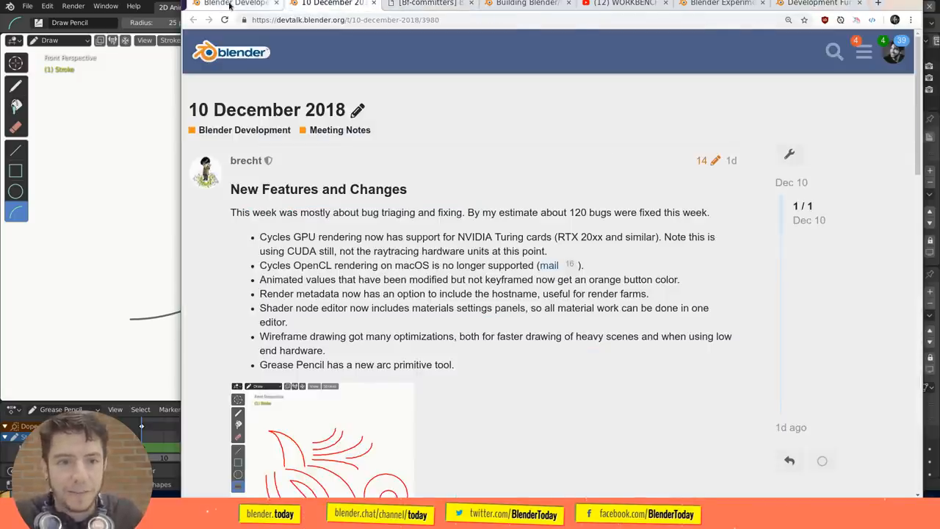
{"action": "left_click", "coordinate": [238, 4]}
{"action": "left_click", "coordinate": [323, 4]}
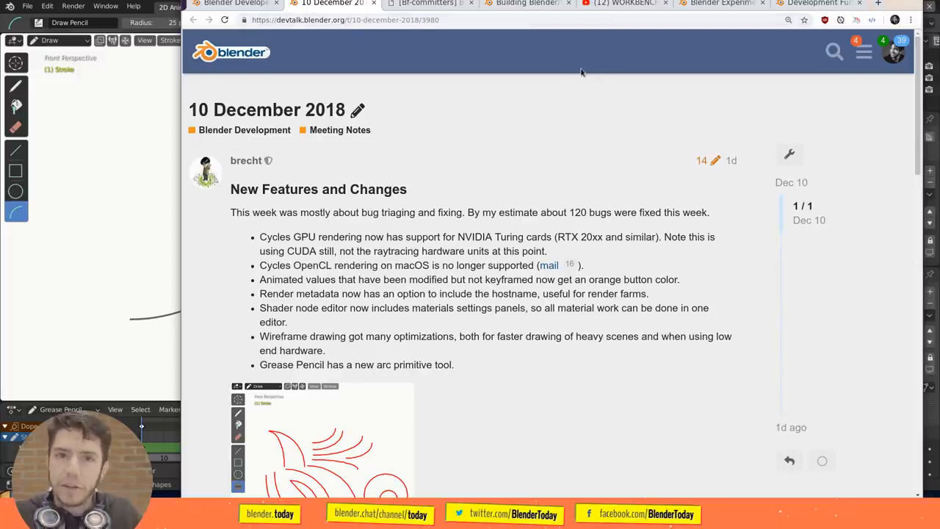
Show the WORKBENCH UPDATE! video page with the browser moved left, down at its description and comments
{"action": "left_click", "coordinate": [632, 3]}
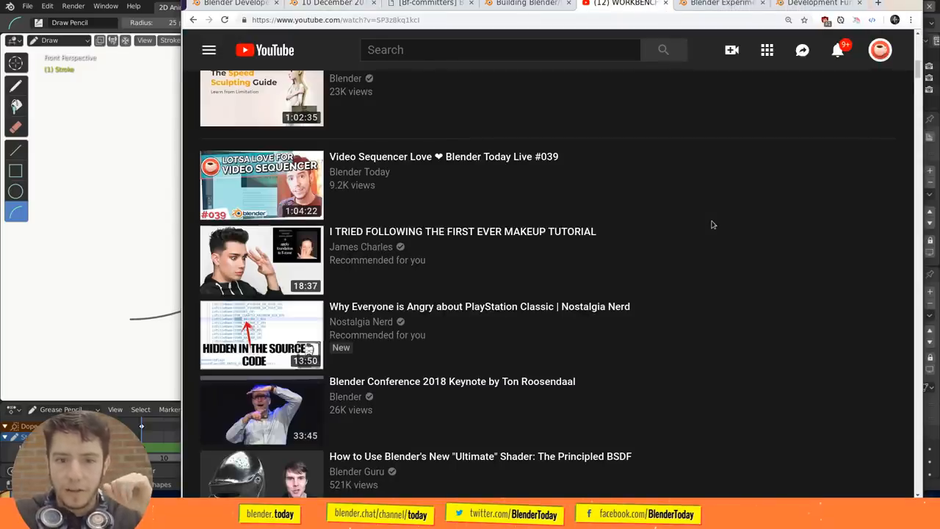
{"action": "scroll", "coordinate": [712, 224], "scroll_direction": "up", "scroll_amount": 6}
{"action": "scroll", "coordinate": [712, 224], "scroll_direction": "down", "scroll_amount": 3}
{"action": "scroll", "coordinate": [547, 250], "scroll_direction": "down", "scroll_amount": 3}
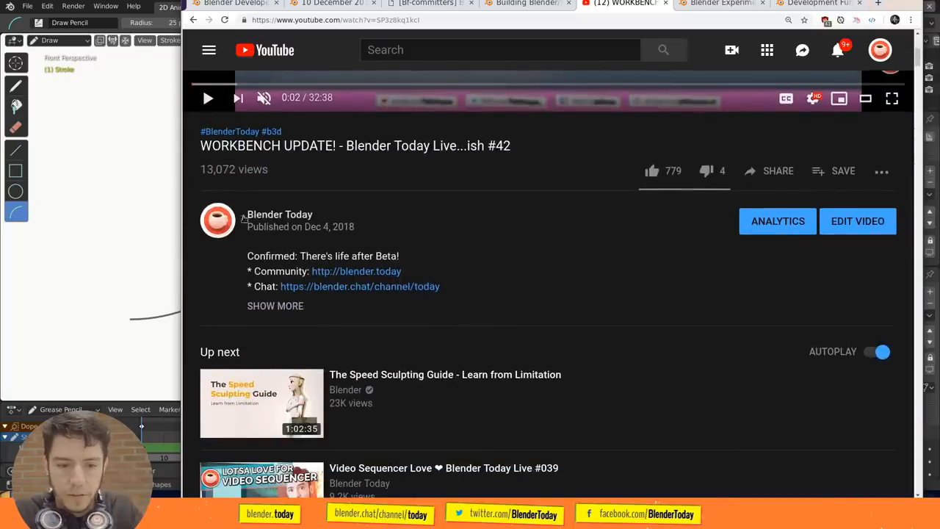
{"action": "left_click_drag", "start_coordinate": [241, 212], "coordinate": [98, 206], "text": "super"}
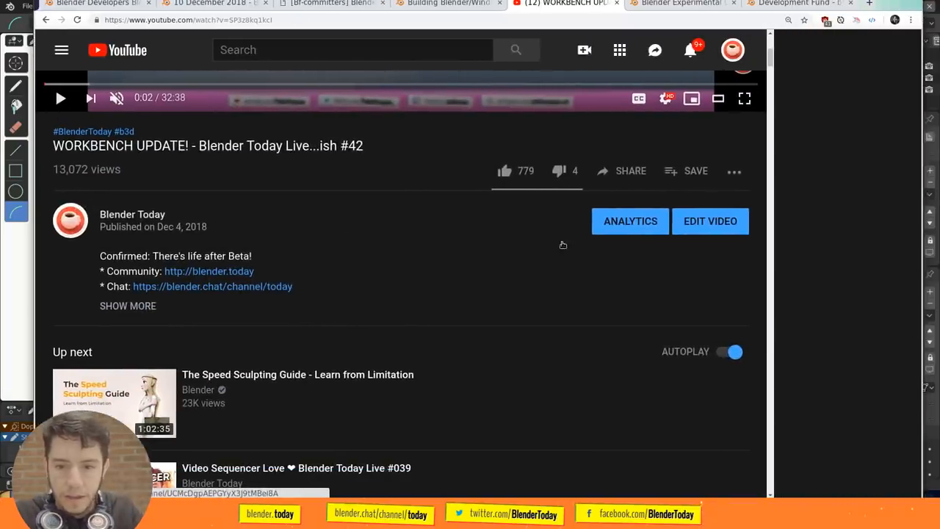
{"action": "right_click", "coordinate": [575, 241]}
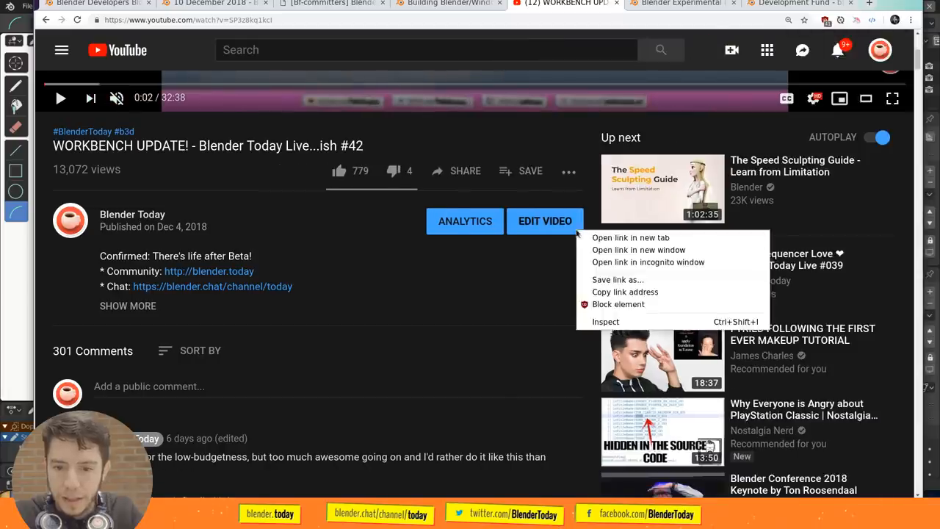
{"action": "key", "text": "Escape"}
{"action": "scroll", "coordinate": [575, 240], "scroll_direction": "down", "scroll_amount": 1}
{"action": "scroll", "coordinate": [631, 240], "scroll_direction": "down", "scroll_amount": 2}
Delete the Up next related-videos sidebar element so only the description and 301 comments remain
{"action": "right_click", "coordinate": [597, 287]}
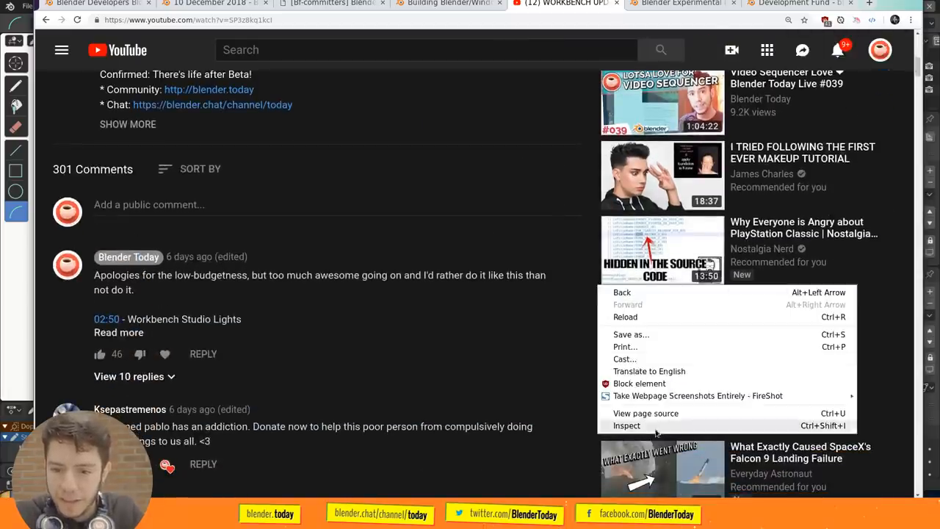
{"action": "key", "text": "Escape"}
{"action": "right_click", "coordinate": [656, 292]}
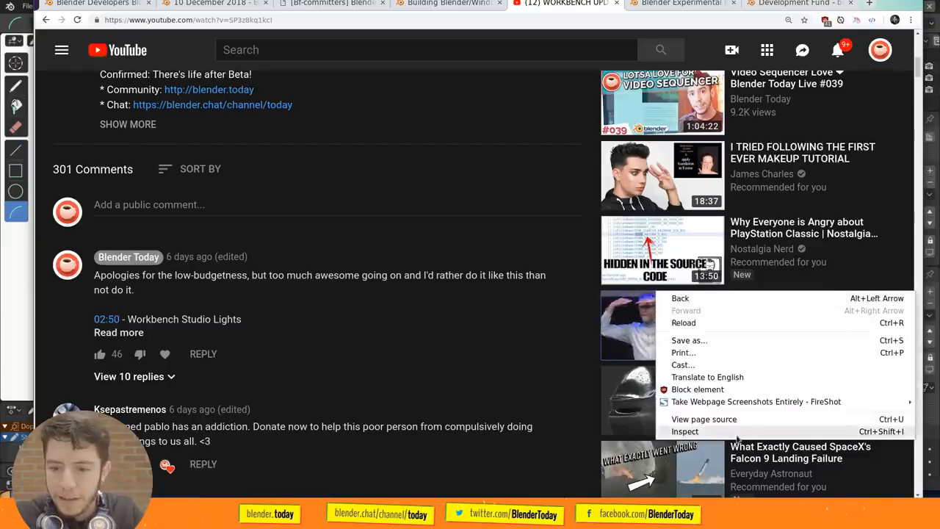
{"action": "key", "text": "Escape"}
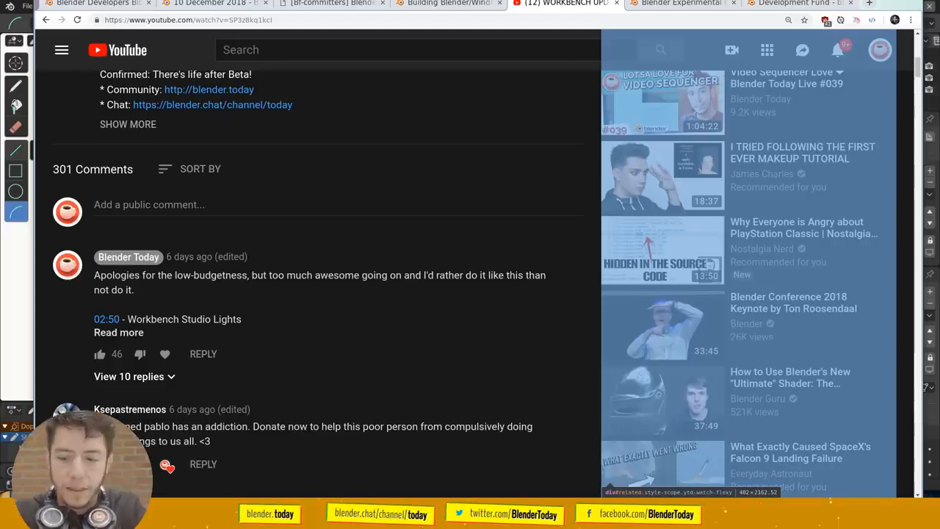
{"action": "key", "text": "Delete"}
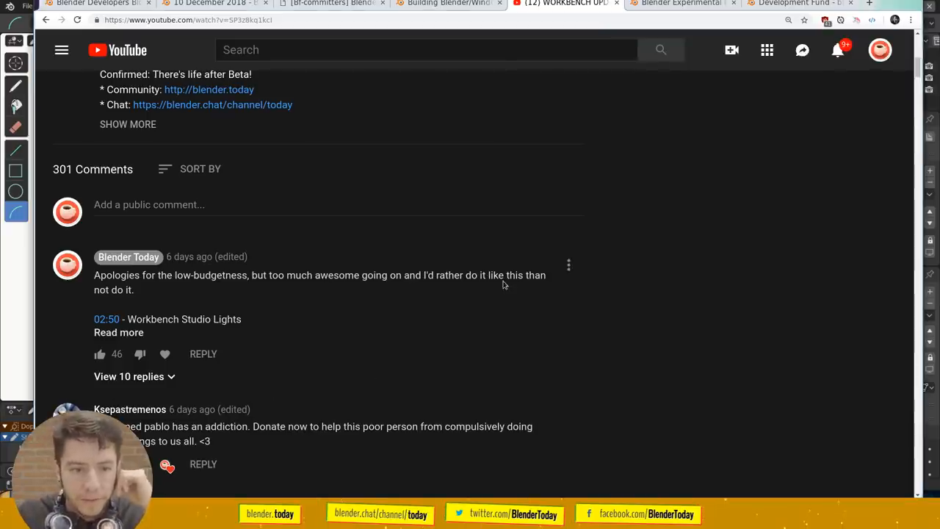
{"action": "scroll", "coordinate": [505, 285], "scroll_direction": "down", "scroll_amount": 2}
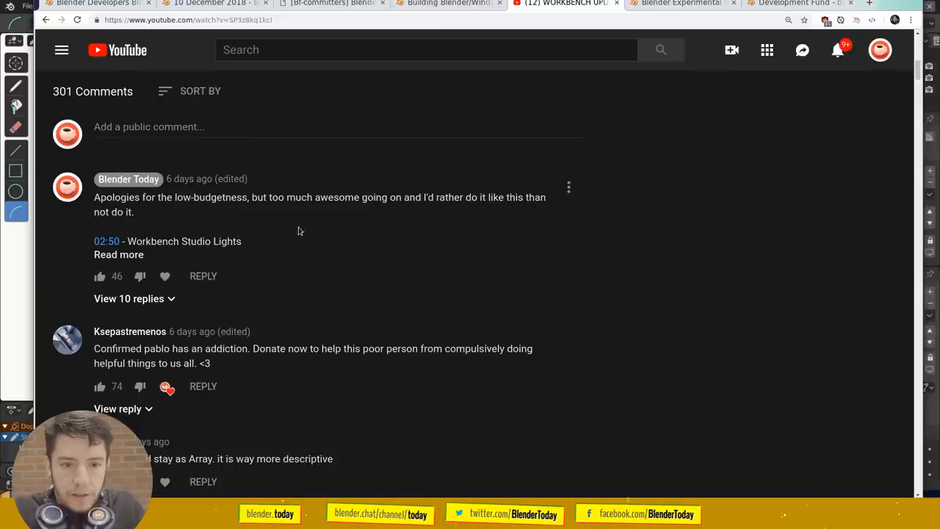
Slide Chrome right to reveal Blender and switch to the desk-setup photo in the image viewer
{"action": "key", "text": "super+Right"}
{"action": "scroll", "coordinate": [524, 237], "scroll_direction": "down", "scroll_amount": 3}
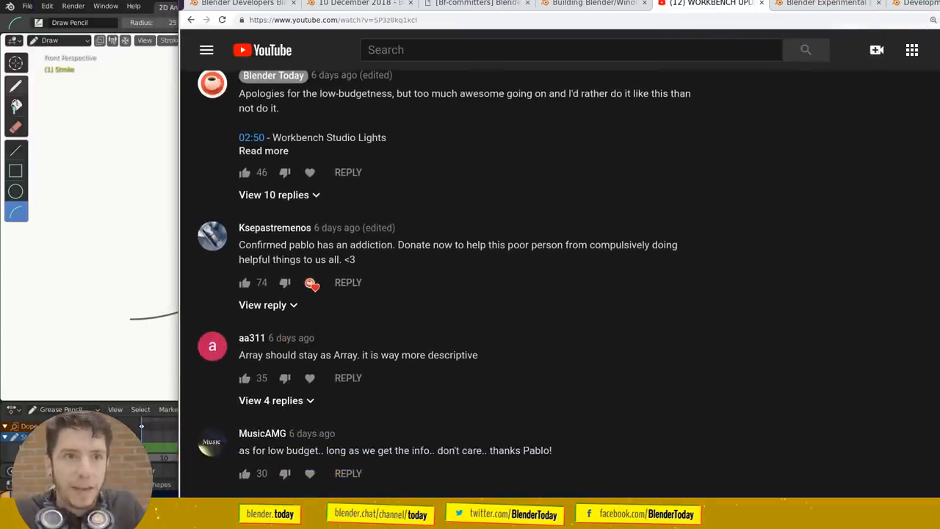
{"action": "mouse_move", "coordinate": [455, 246]}
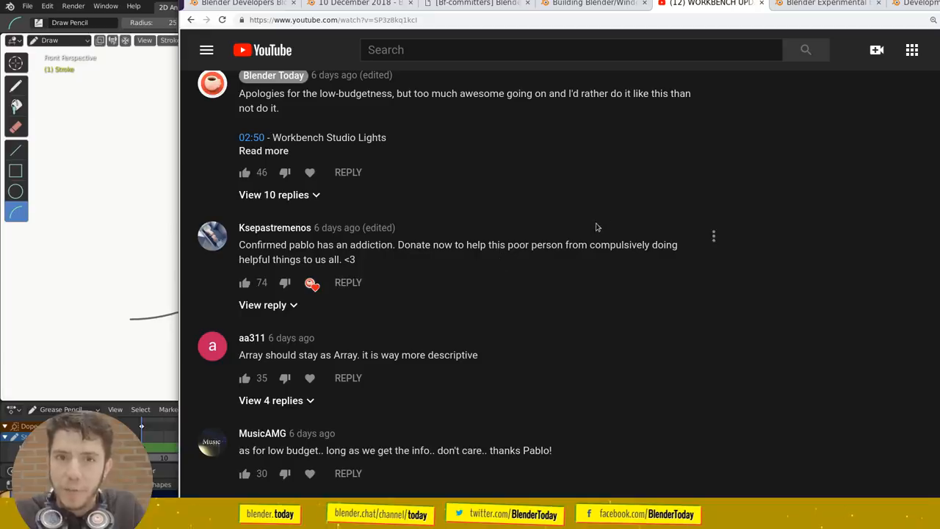
{"action": "key", "text": "super"}
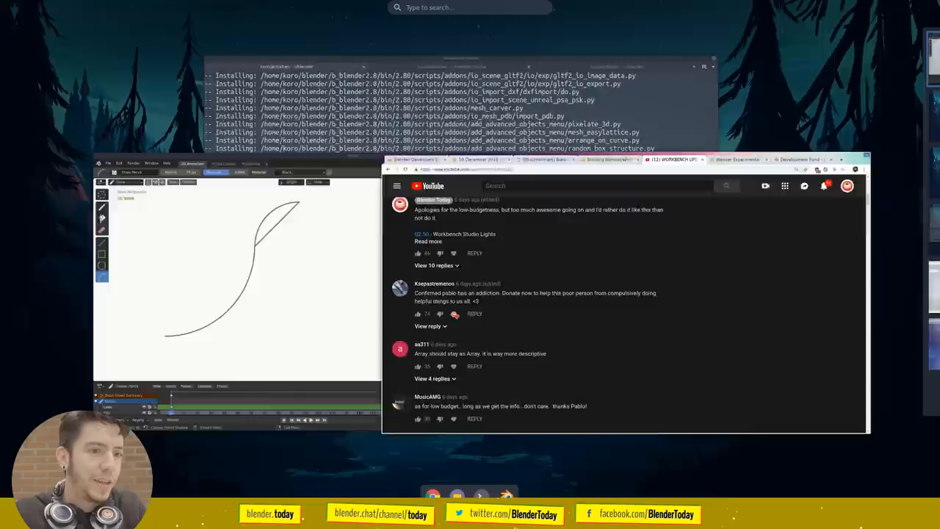
{"action": "key", "text": "super"}
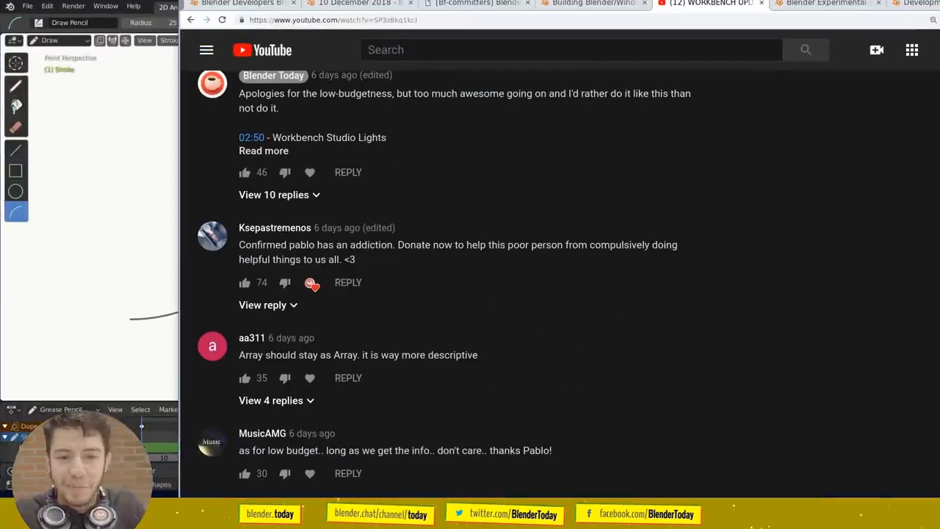
{"action": "key", "text": "alt+Tab"}
Enlarge the viewer and pan the zoomed photo across the microphone, the laptop with the cube, and the room above
{"action": "left_click_drag", "start_coordinate": [608, 418], "coordinate": [874, 499]}
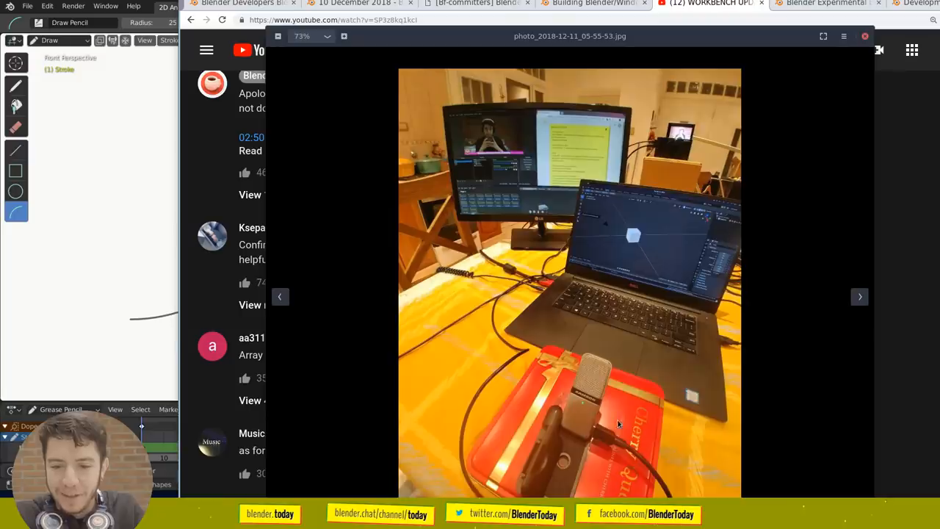
{"action": "scroll", "coordinate": [643, 358], "scroll_direction": "up", "scroll_amount": 3}
{"action": "scroll", "coordinate": [642, 357], "scroll_direction": "up", "scroll_amount": 3}
{"action": "scroll", "coordinate": [642, 358], "scroll_direction": "up", "scroll_amount": 2}
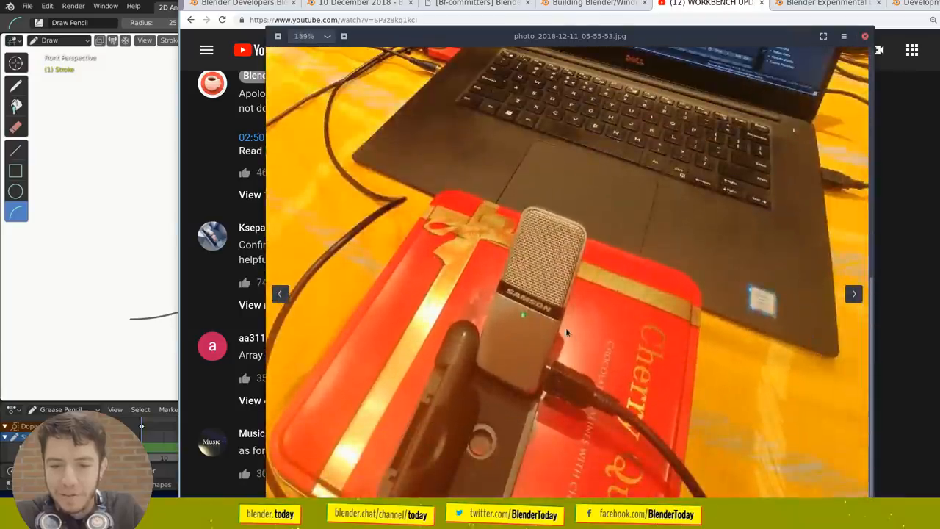
{"action": "left_click_drag", "start_coordinate": [587, 292], "coordinate": [587, 249]}
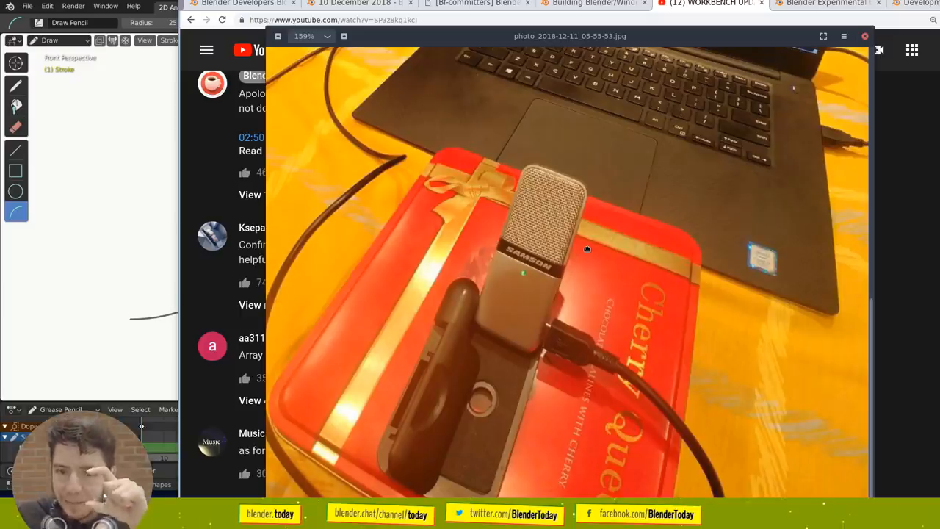
{"action": "left_click_drag", "start_coordinate": [587, 250], "coordinate": [602, 367]}
{"action": "left_click_drag", "start_coordinate": [602, 279], "coordinate": [609, 330]}
{"action": "left_click_drag", "start_coordinate": [609, 220], "coordinate": [661, 397]}
{"action": "left_click_drag", "start_coordinate": [661, 294], "coordinate": [705, 382]}
{"action": "left_click_drag", "start_coordinate": [705, 220], "coordinate": [749, 309]}
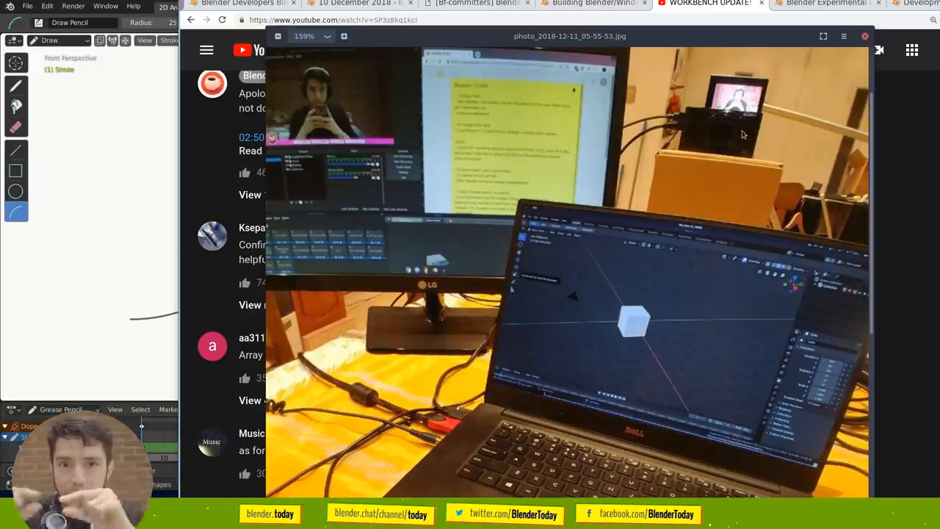
{"action": "mouse_move", "coordinate": [743, 134]}
{"action": "left_mouse_down"}
{"action": "mouse_move", "coordinate": [718, 146]}
{"action": "mouse_move", "coordinate": [789, 172]}
{"action": "left_mouse_up"}
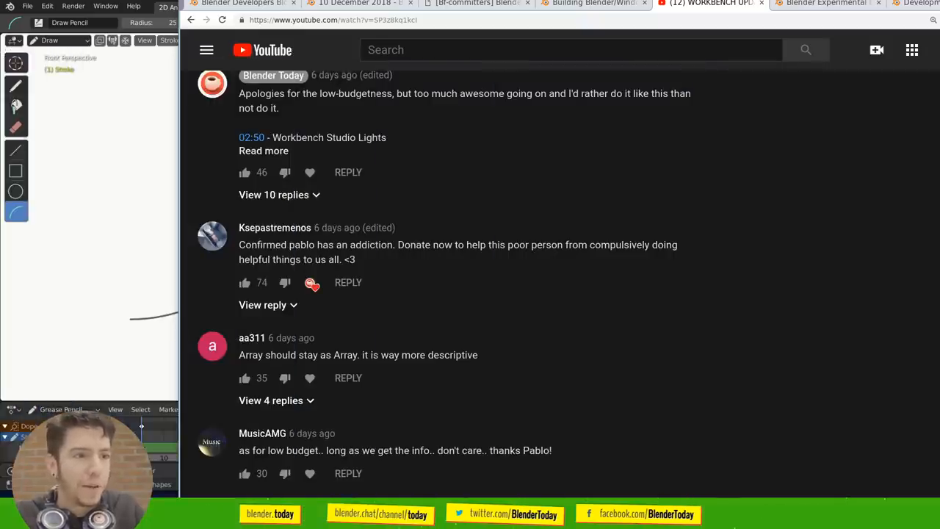
{"action": "mouse_move", "coordinate": [598, 253]}
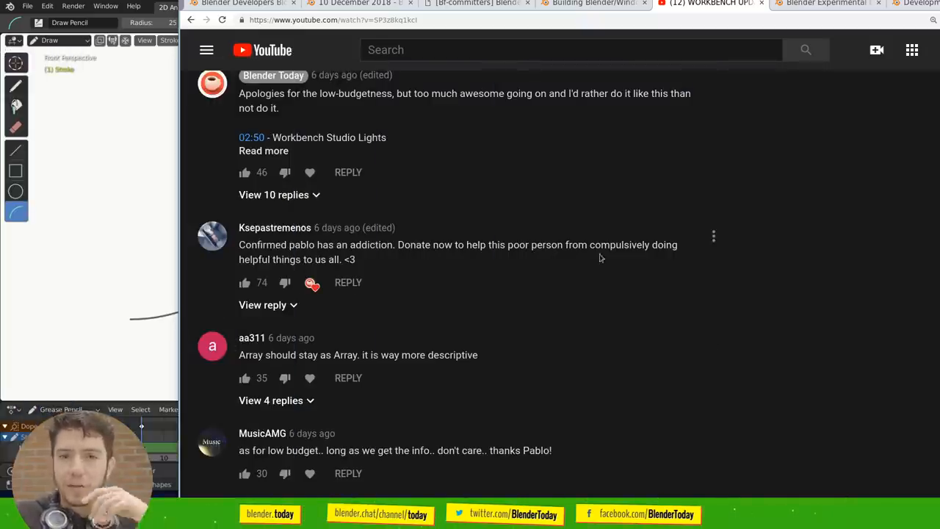
{"action": "scroll", "coordinate": [598, 249], "scroll_direction": "down", "scroll_amount": 3}
{"action": "scroll", "coordinate": [470, 243], "scroll_direction": "down", "scroll_amount": 2}
{"action": "scroll", "coordinate": [376, 189], "scroll_direction": "up", "scroll_amount": 2}
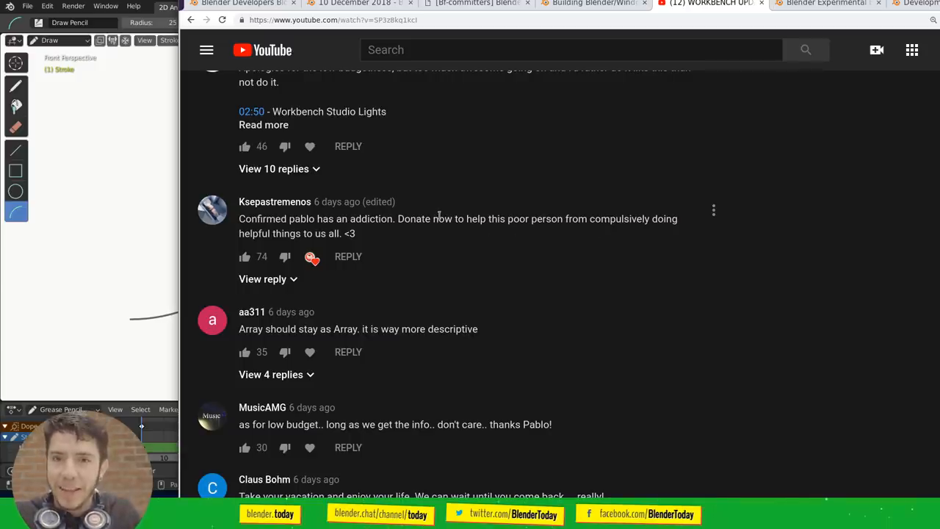
{"action": "scroll", "coordinate": [505, 237], "scroll_direction": "down", "scroll_amount": 2}
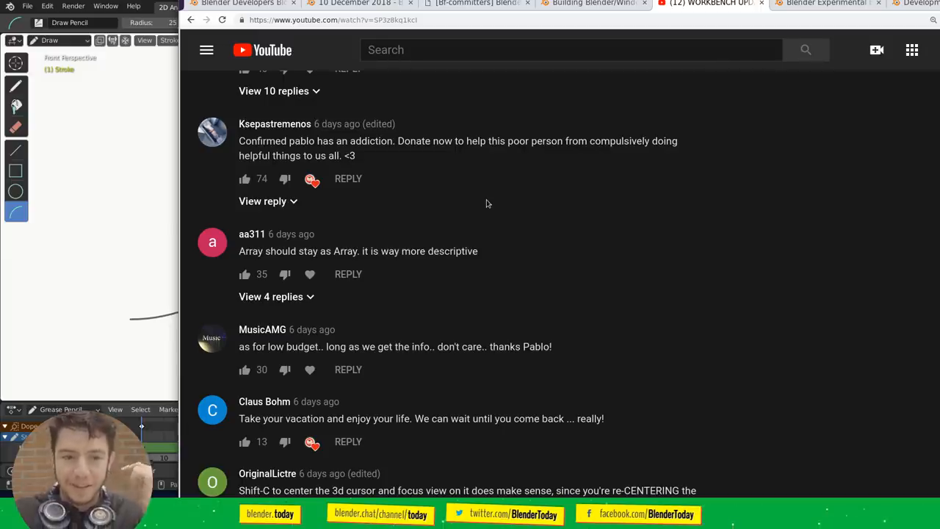
{"action": "mouse_move", "coordinate": [470, 328]}
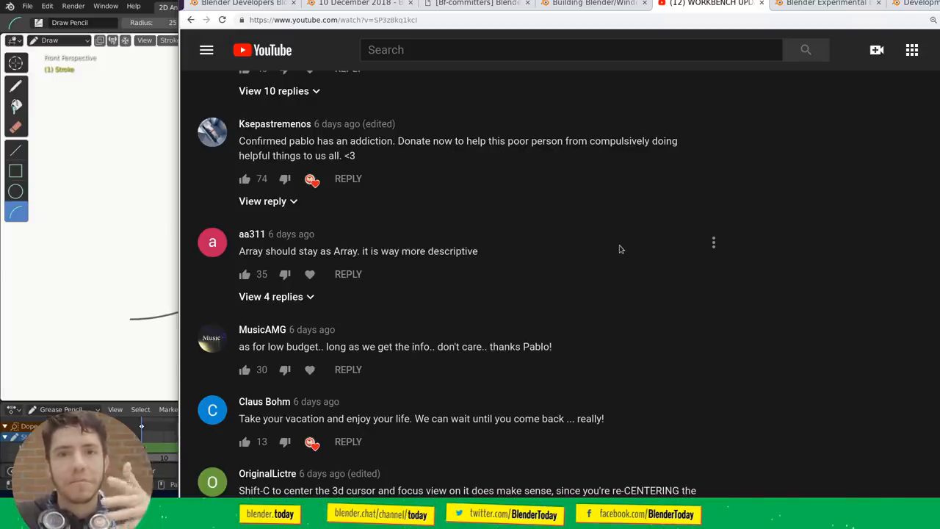
{"action": "scroll", "coordinate": [441, 249], "scroll_direction": "down", "scroll_amount": 2}
{"action": "scroll", "coordinate": [441, 250], "scroll_direction": "down", "scroll_amount": 1}
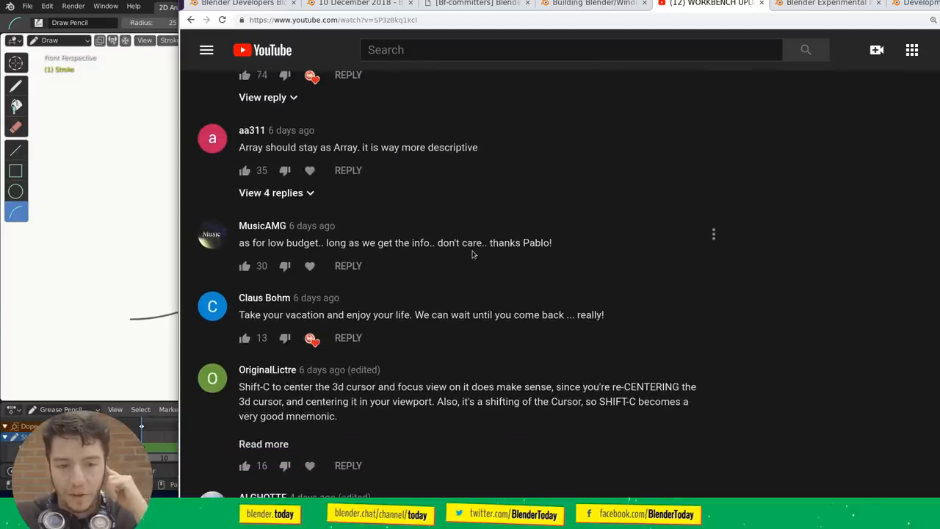
{"action": "scroll", "coordinate": [438, 246], "scroll_direction": "down", "scroll_amount": 2}
{"action": "scroll", "coordinate": [438, 246], "scroll_direction": "down", "scroll_amount": 1}
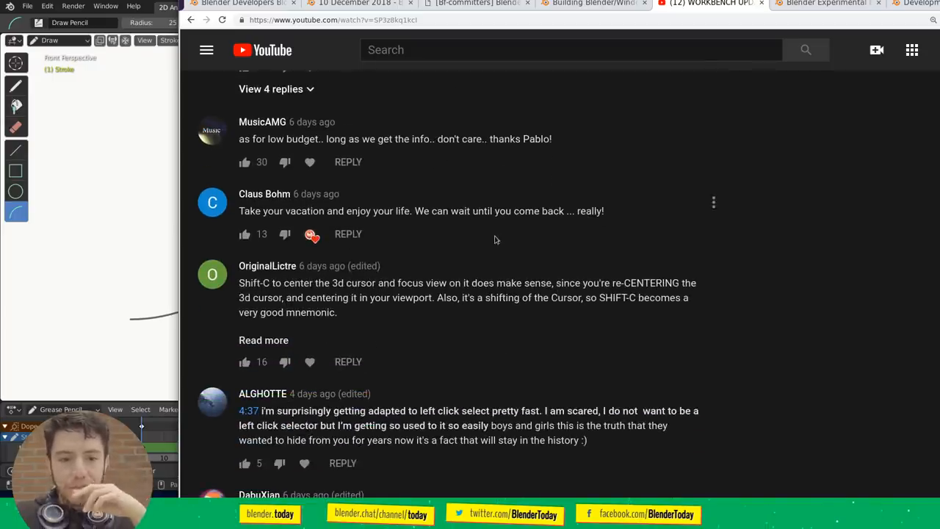
{"action": "scroll", "coordinate": [485, 241], "scroll_direction": "down", "scroll_amount": 2}
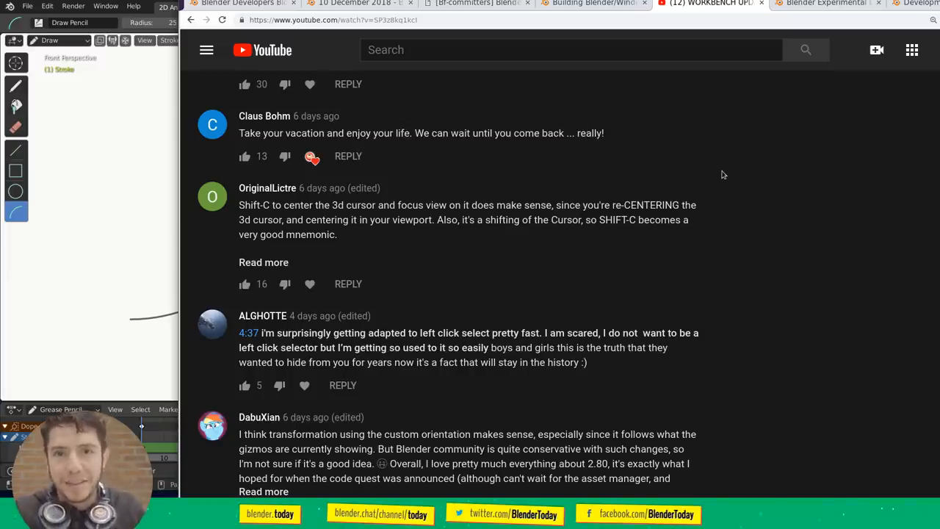
{"action": "scroll", "coordinate": [721, 174], "scroll_direction": "down", "scroll_amount": 1}
{"action": "scroll", "coordinate": [722, 174], "scroll_direction": "down", "scroll_amount": 1}
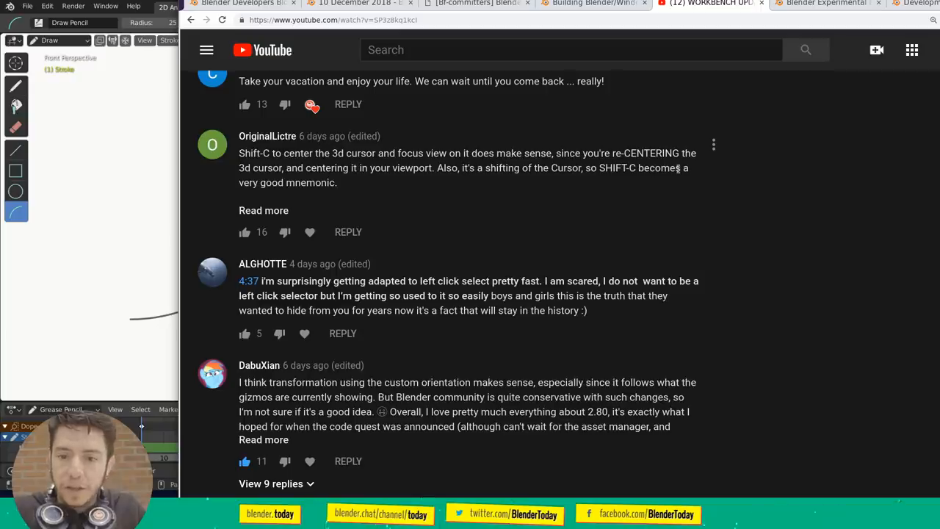
{"action": "scroll", "coordinate": [685, 171], "scroll_direction": "down", "scroll_amount": 1}
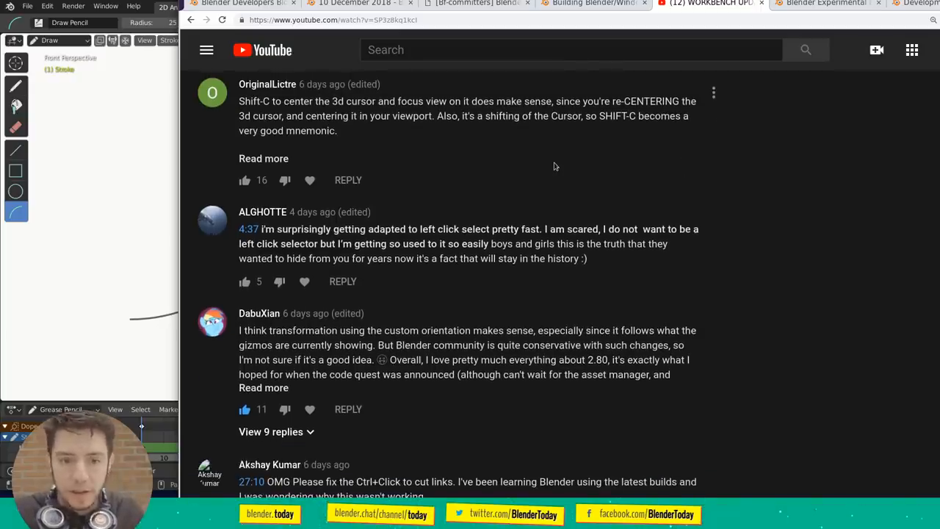
{"action": "scroll", "coordinate": [555, 166], "scroll_direction": "down", "scroll_amount": 1}
{"action": "scroll", "coordinate": [554, 166], "scroll_direction": "down", "scroll_amount": 1}
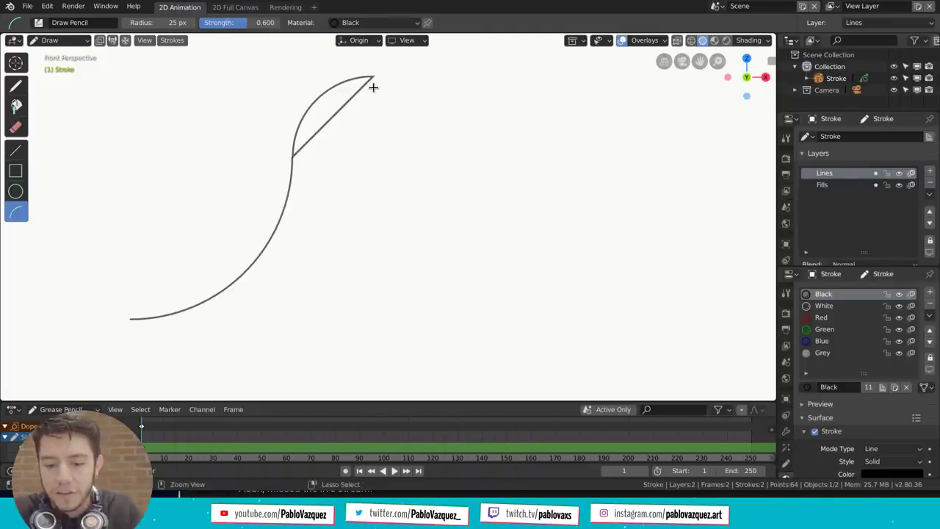
Start a fresh File > New > General scene with the default cube, then bring the YouTube comments window forward
{"action": "key", "text": "ctrl+n"}
{"action": "left_click", "coordinate": [371, 89]}
{"action": "key", "text": "ctrl+n"}
{"action": "left_click", "coordinate": [345, 76]}
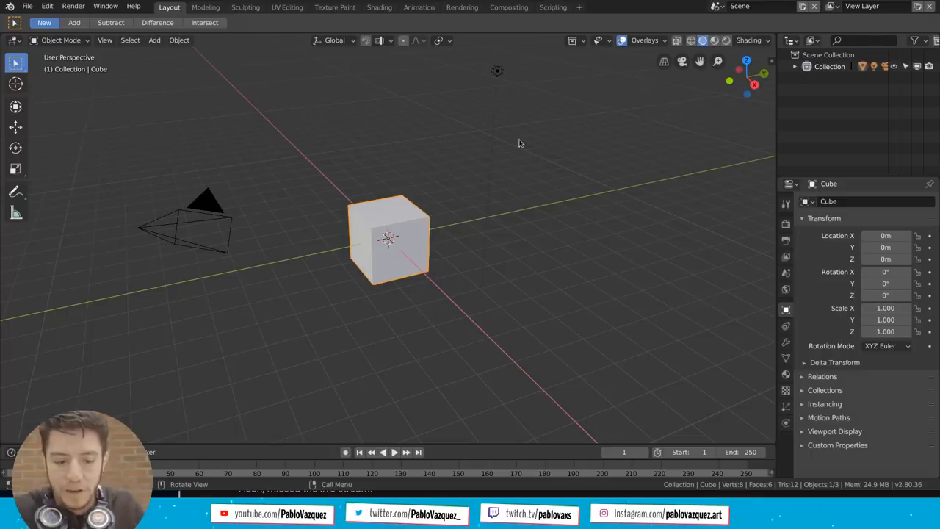
{"action": "key", "text": "super"}
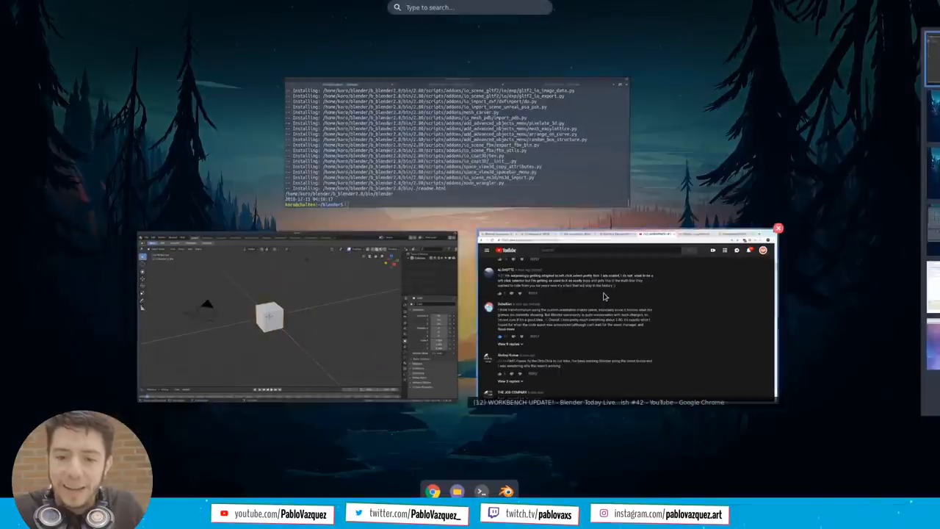
{"action": "left_click", "coordinate": [631, 308]}
{"action": "scroll", "coordinate": [786, 247], "scroll_direction": "down", "scroll_amount": 1}
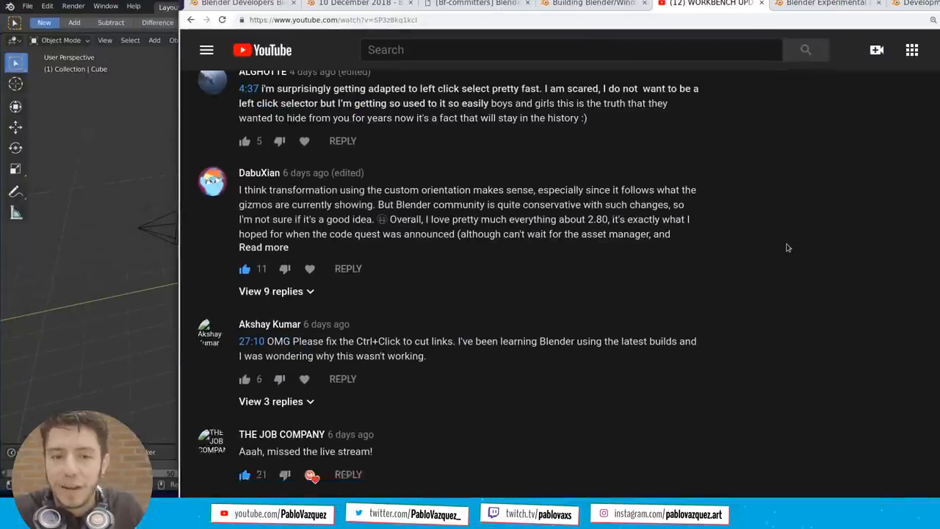
{"action": "scroll", "coordinate": [786, 247], "scroll_direction": "up", "scroll_amount": 1}
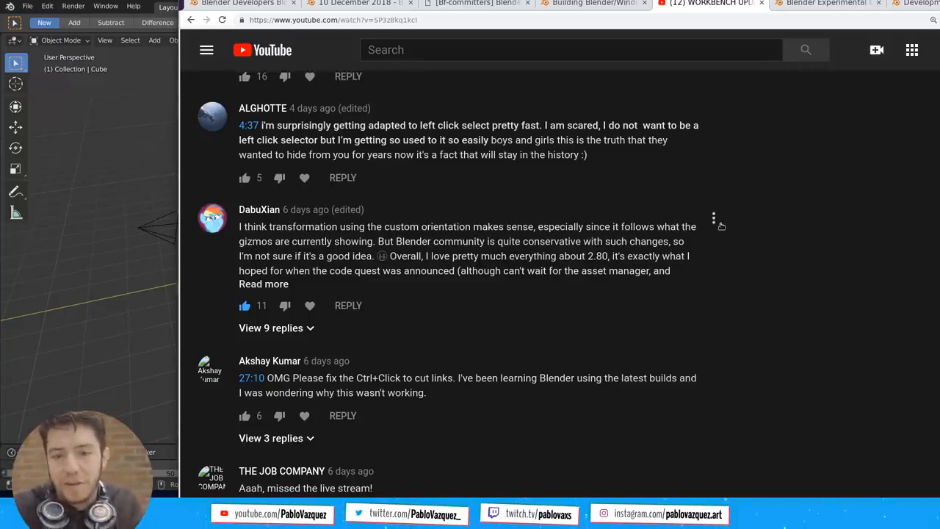
{"action": "scroll", "coordinate": [616, 220], "scroll_direction": "down", "scroll_amount": 1}
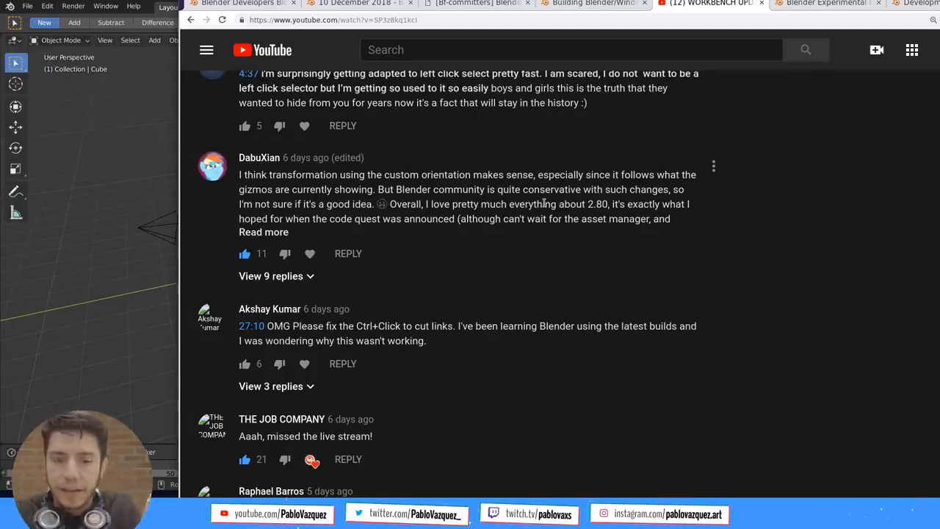
Bring Blender full screen and rotate the default cube to an arbitrary tilted angle with R
{"action": "left_click", "coordinate": [125, 220]}
{"action": "middle_click_drag", "start_coordinate": [330, 219], "coordinate": [440, 227]}
{"action": "right_click", "coordinate": [330, 204]}
{"action": "key", "text": "Escape"}
{"action": "key", "text": "r"}
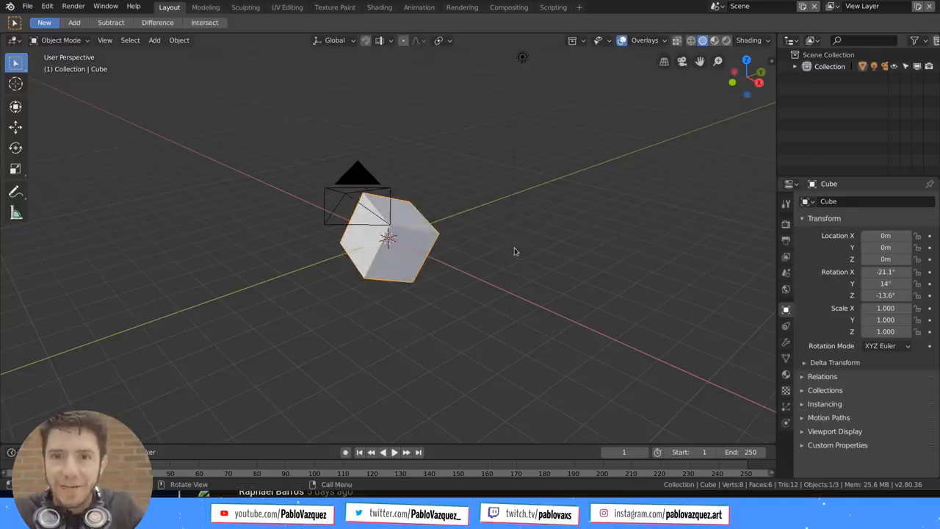
{"action": "mouse_move", "coordinate": [513, 251]}
{"action": "middle_mouse_down"}
{"action": "mouse_move", "coordinate": [470, 235]}
{"action": "mouse_move", "coordinate": [485, 195]}
{"action": "mouse_move", "coordinate": [519, 210]}
{"action": "middle_mouse_up"}
Test a G move constrained to global Z then the cube's local Z, and cancel it
{"action": "key", "text": "g"}
{"action": "key", "text": "z"}
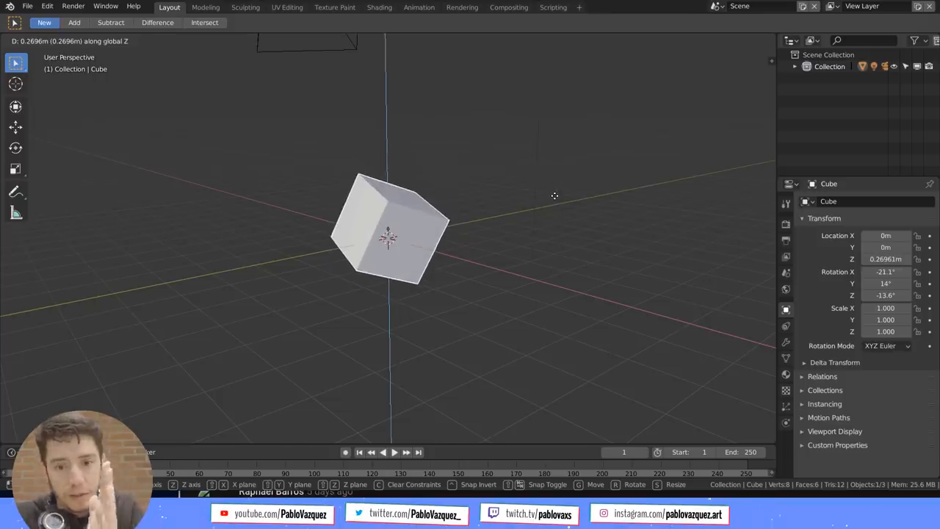
{"action": "key", "text": "z"}
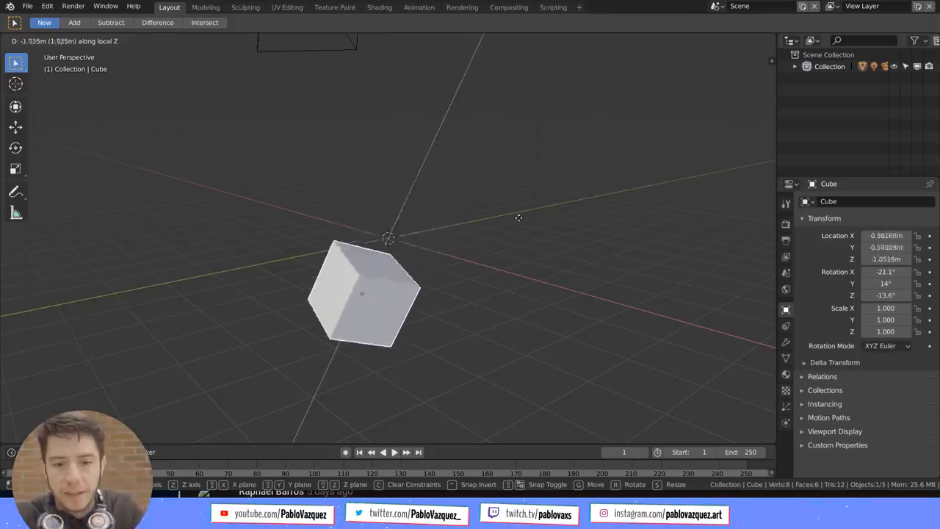
{"action": "right_click", "coordinate": [520, 181]}
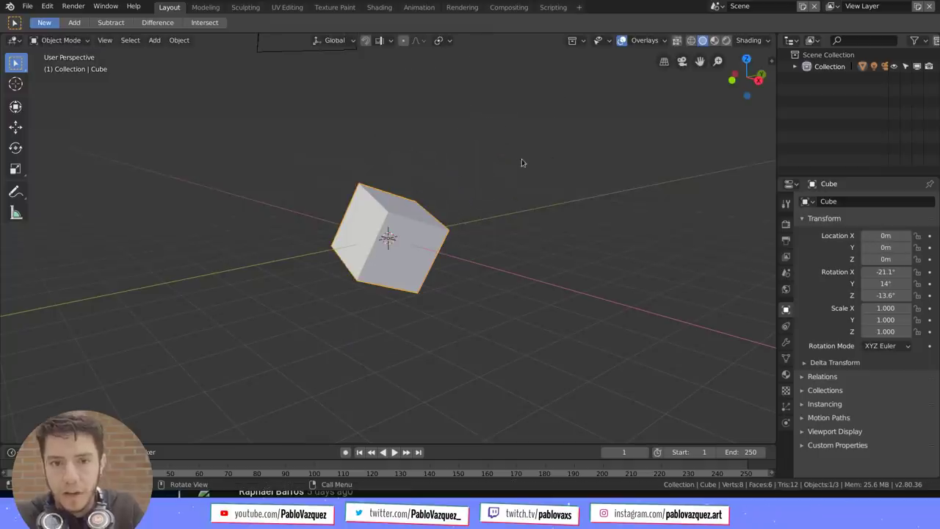
Set the Transform Orientation to Normal and test a Z-constrained move along it, cancelling afterwards
{"action": "left_click", "coordinate": [334, 40]}
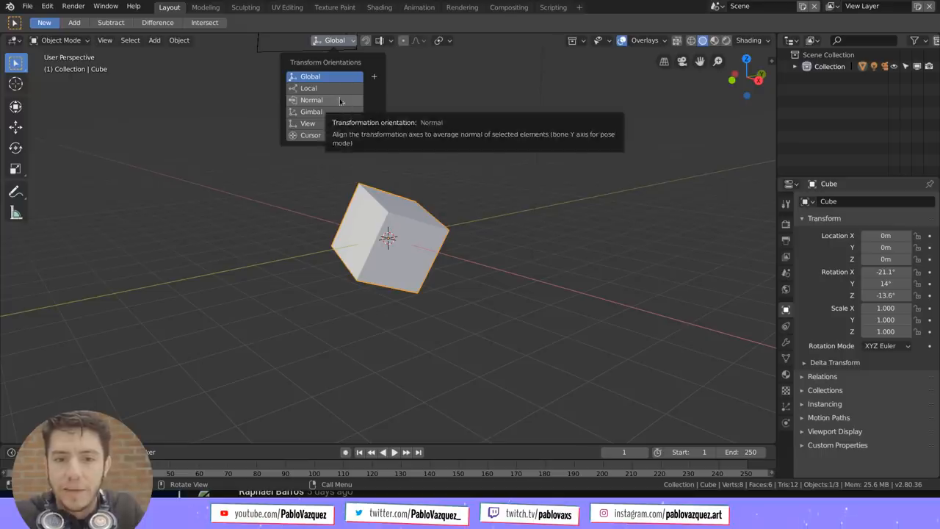
{"action": "left_click", "coordinate": [311, 99]}
{"action": "middle_click_drag", "start_coordinate": [514, 220], "coordinate": [477, 206]}
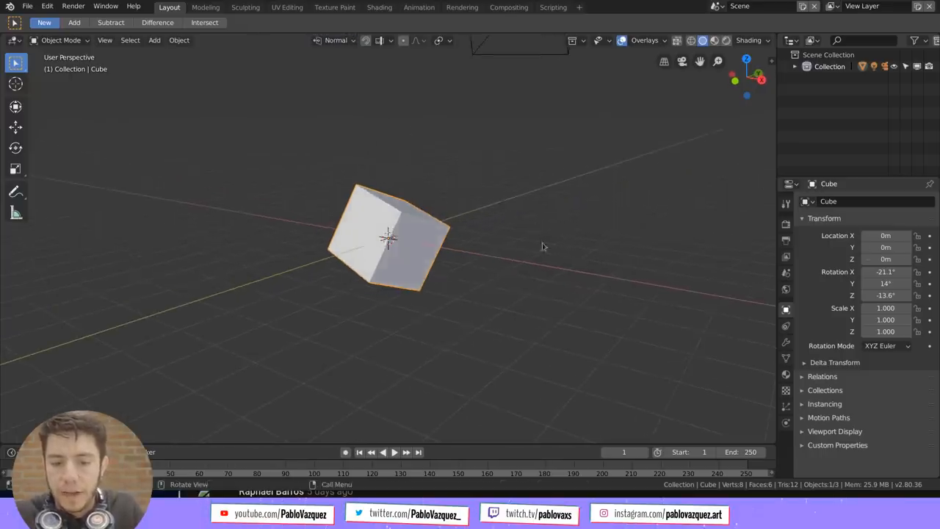
{"action": "key", "text": "g"}
{"action": "key", "text": "z"}
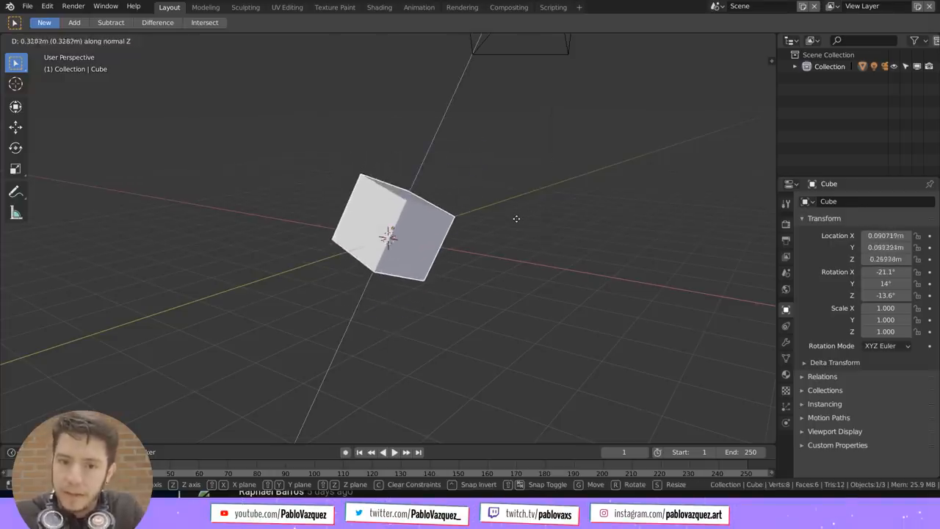
{"action": "right_click", "coordinate": [516, 219]}
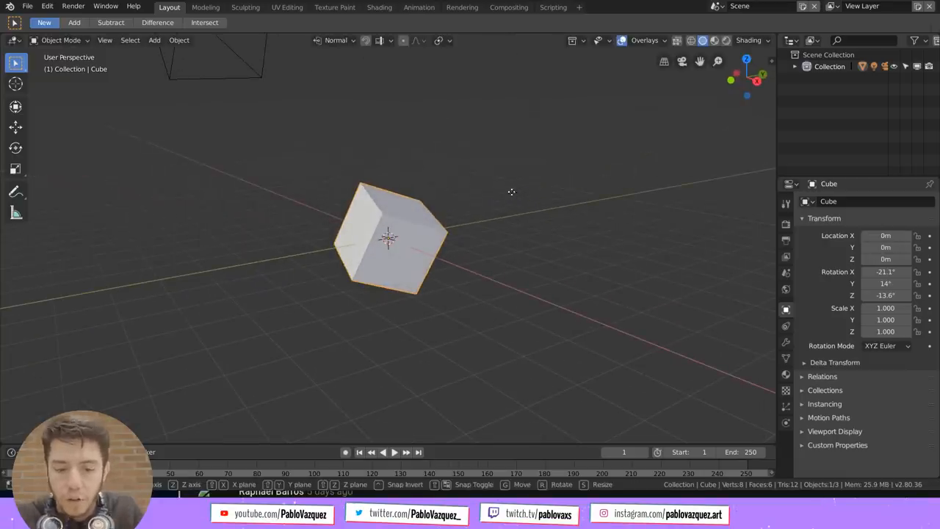
Try one more Z-constrained move, confirm Normal stays selected in the orientation list, and show the window overview
{"action": "key", "text": "g"}
{"action": "key", "text": "z"}
{"action": "right_click", "coordinate": [347, 26]}
{"action": "left_click", "coordinate": [338, 40]}
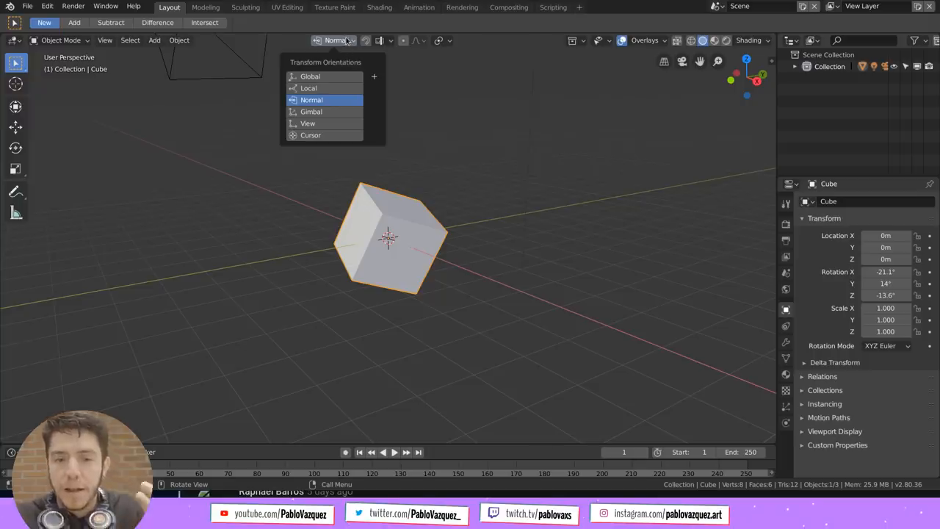
{"action": "left_click", "coordinate": [348, 41]}
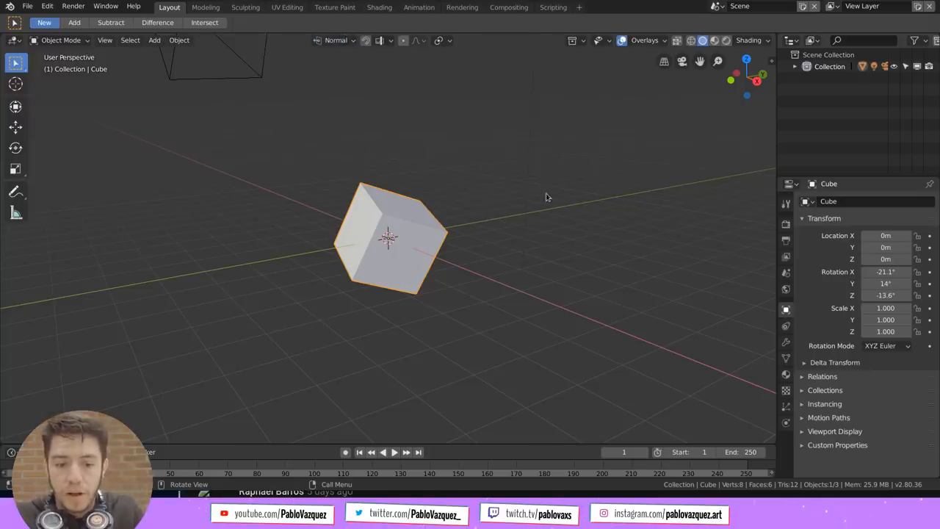
{"action": "key", "text": "super"}
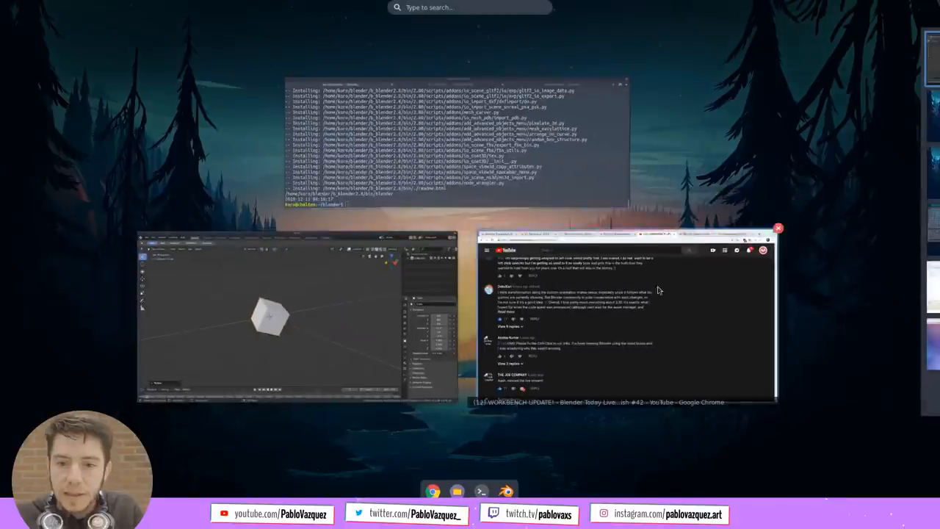
Bring the YouTube comments window forward from the window overview
{"action": "left_click", "coordinate": [638, 316]}
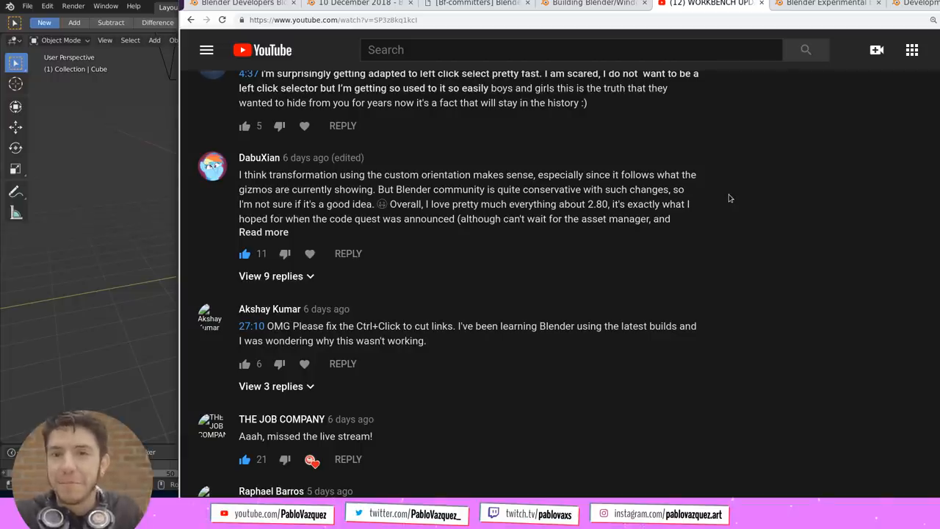
{"action": "scroll", "coordinate": [828, 281], "scroll_direction": "down", "scroll_amount": 1}
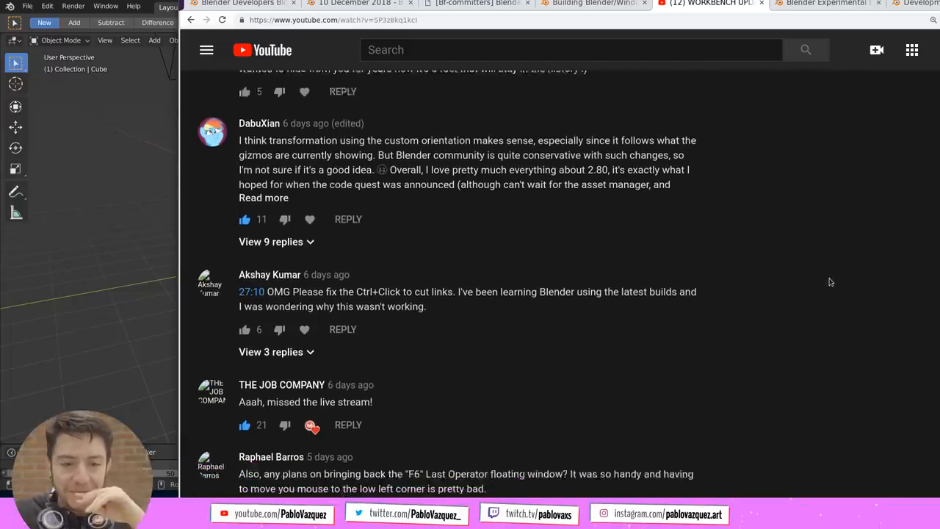
{"action": "scroll", "coordinate": [827, 281], "scroll_direction": "down", "scroll_amount": 2}
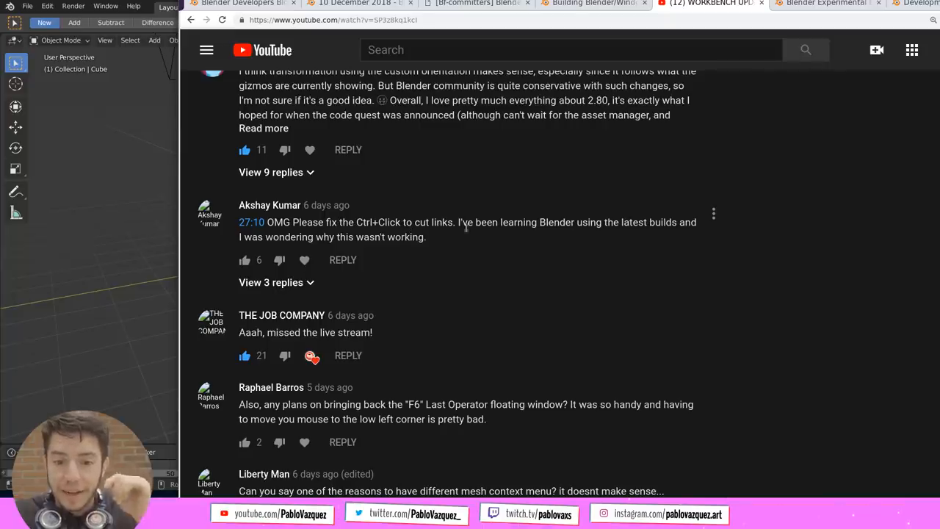
Return to Blender's Compositing workspace with Use Nodes on and arrange the Render Layers and Composite nodes
{"action": "key", "text": "alt+Tab"}
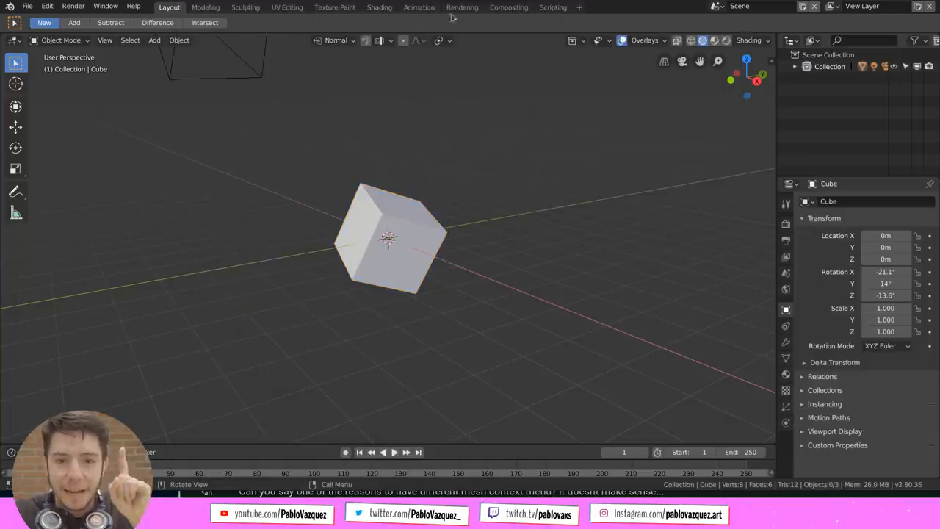
{"action": "left_click", "coordinate": [508, 8]}
{"action": "left_click", "coordinate": [154, 22]}
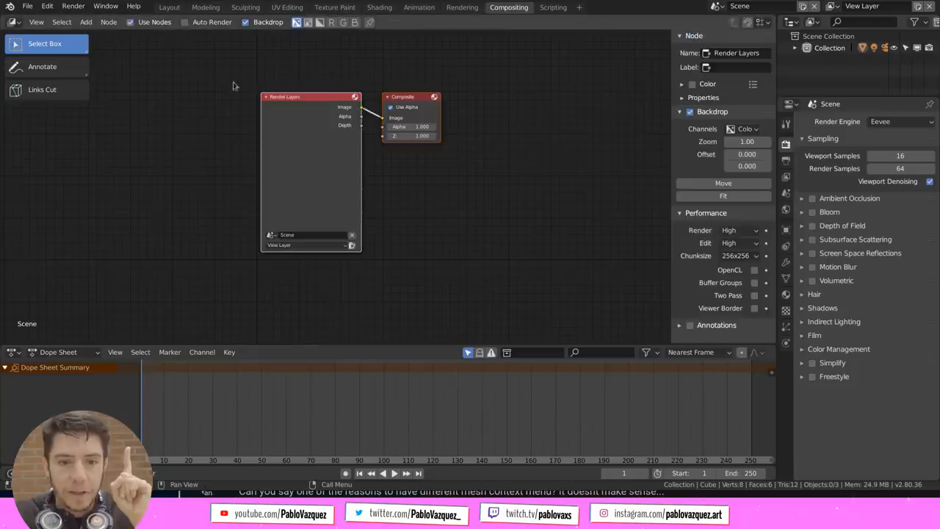
{"action": "mouse_move", "coordinate": [249, 96]}
{"action": "left_mouse_down"}
{"action": "mouse_move", "coordinate": [220, 88]}
{"action": "mouse_move", "coordinate": [354, 174]}
{"action": "left_mouse_up"}
{"action": "scroll", "coordinate": [354, 174], "scroll_direction": "up", "scroll_amount": 1}
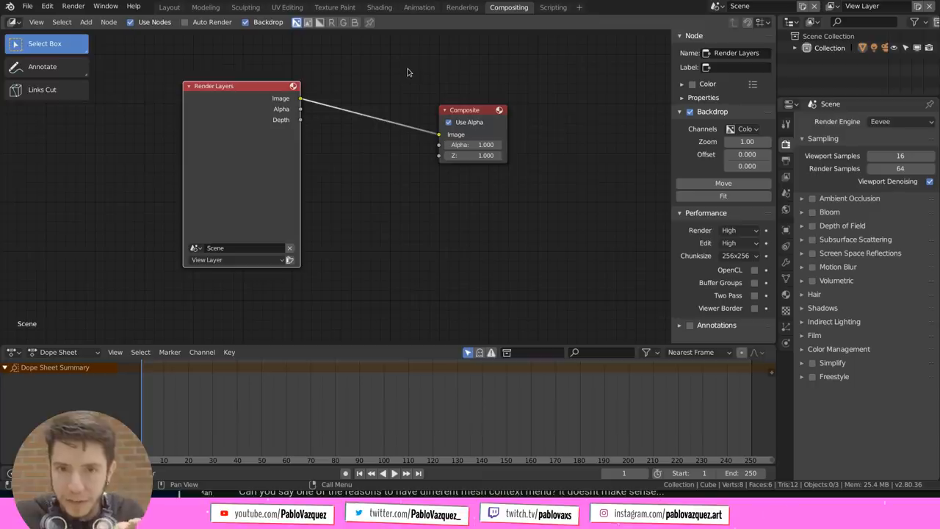
{"action": "left_click_drag", "start_coordinate": [345, 57], "coordinate": [476, 192]}
{"action": "left_click_drag", "start_coordinate": [381, 88], "coordinate": [418, 276]}
{"action": "scroll", "coordinate": [382, 205], "scroll_direction": "down", "scroll_amount": 2}
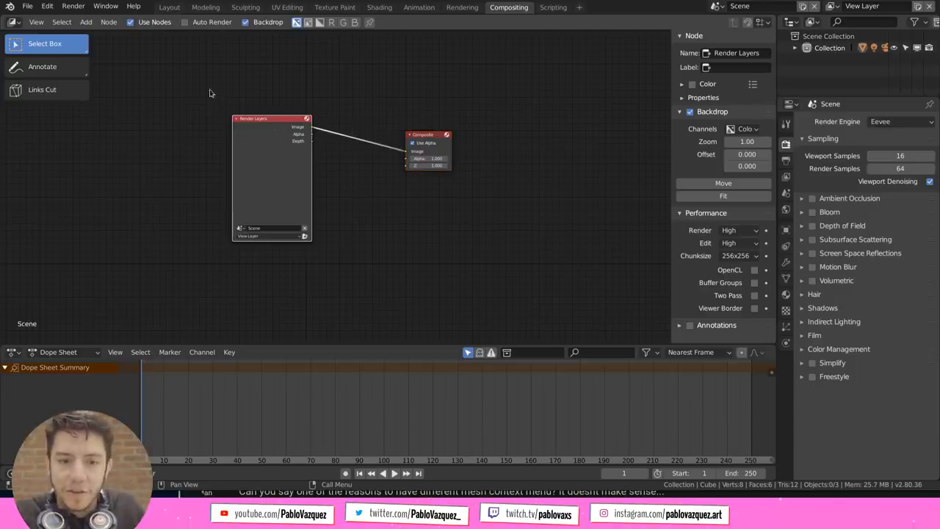
{"action": "left_click_drag", "start_coordinate": [212, 96], "coordinate": [517, 284]}
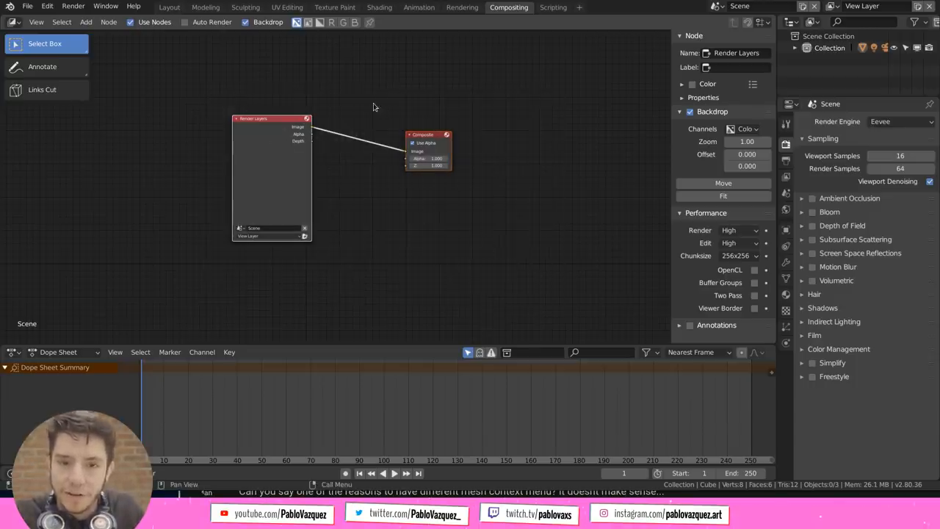
{"action": "left_click_drag", "start_coordinate": [342, 70], "coordinate": [570, 288]}
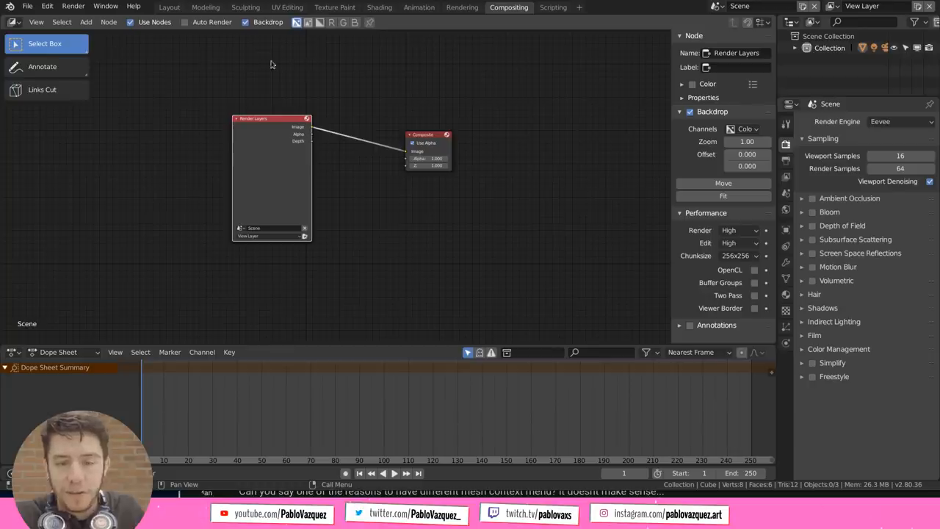
Try the link-cutting tool, then settle on plain click selection from the select tool variants
{"action": "left_click", "coordinate": [44, 92]}
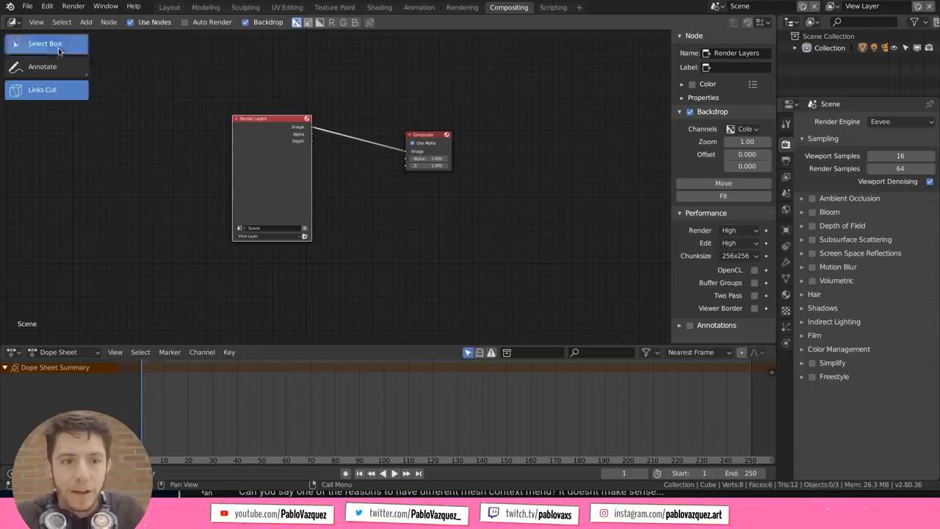
{"action": "left_click_drag", "start_coordinate": [60, 50], "coordinate": [70, 71]}
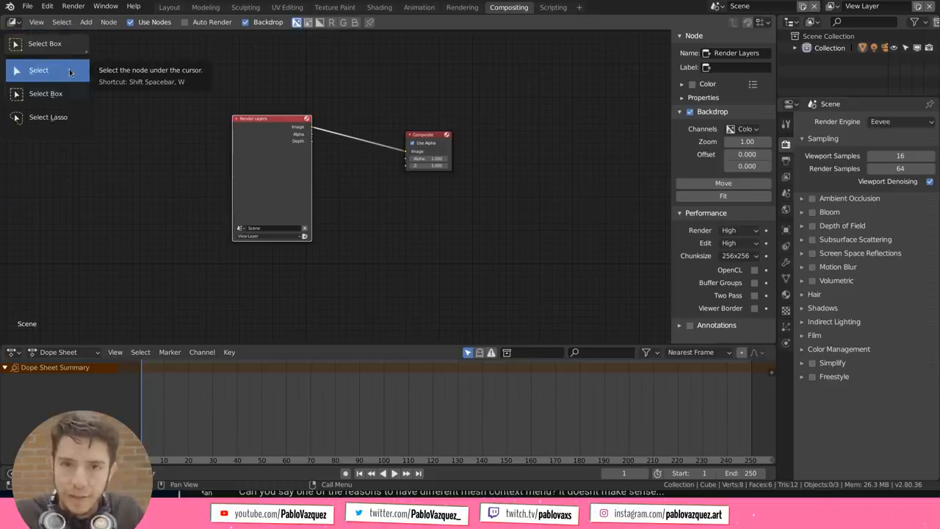
{"action": "left_click", "coordinate": [70, 72]}
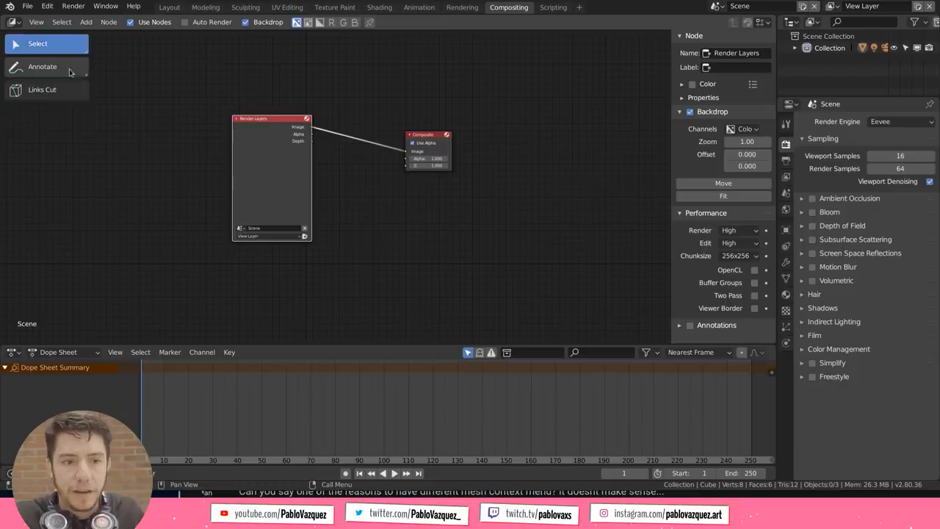
{"action": "left_click_drag", "start_coordinate": [60, 45], "coordinate": [44, 82]}
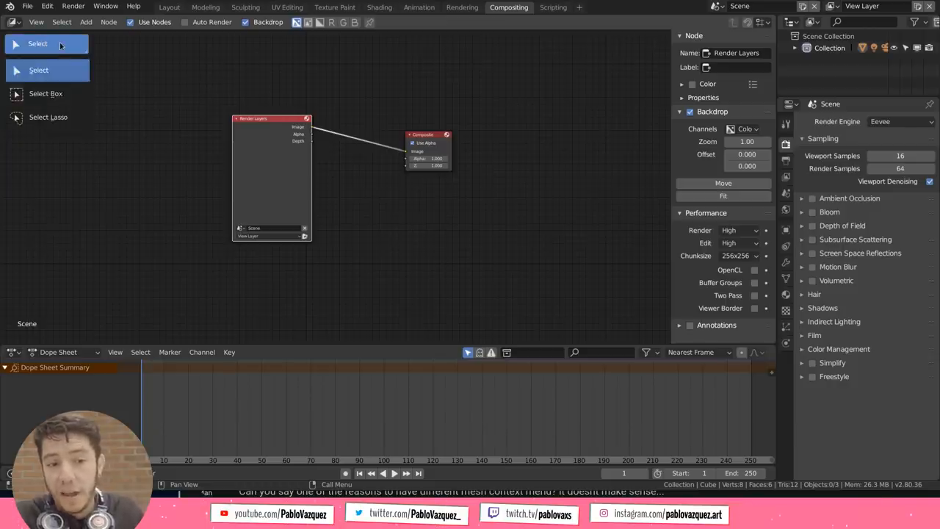
{"action": "left_click", "coordinate": [37, 70]}
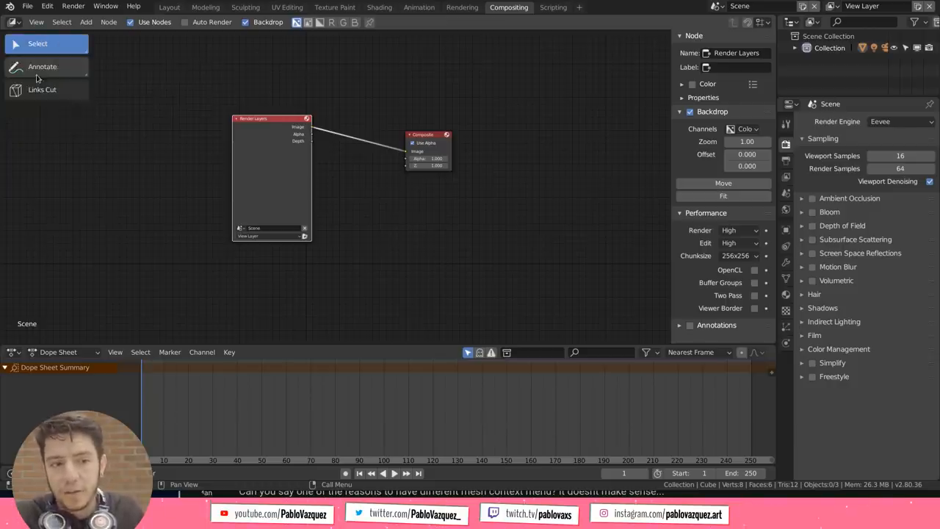
Cut and reconnect the Render Layers Image link, add a reroute point, then drag the Composite node off it
{"action": "right_click_drag", "start_coordinate": [387, 73], "coordinate": [306, 254], "text": "ctrl"}
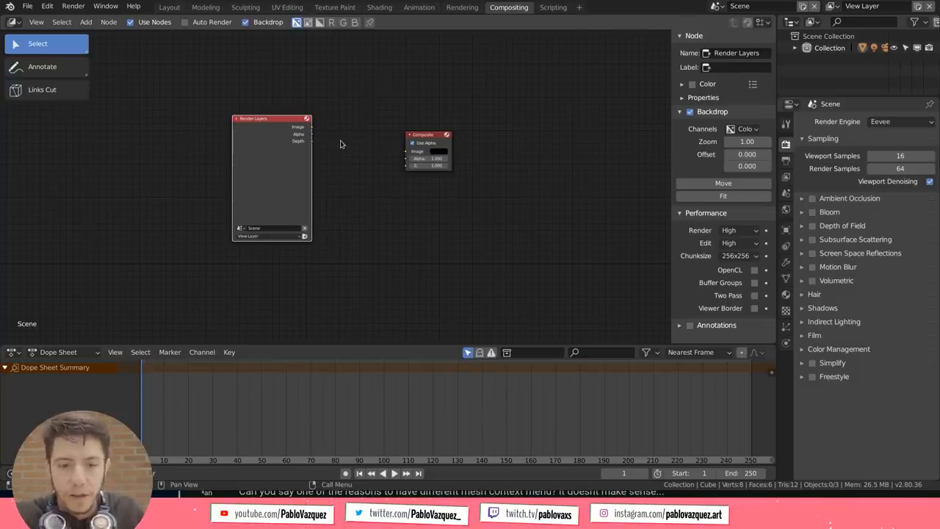
{"action": "key", "text": "f"}
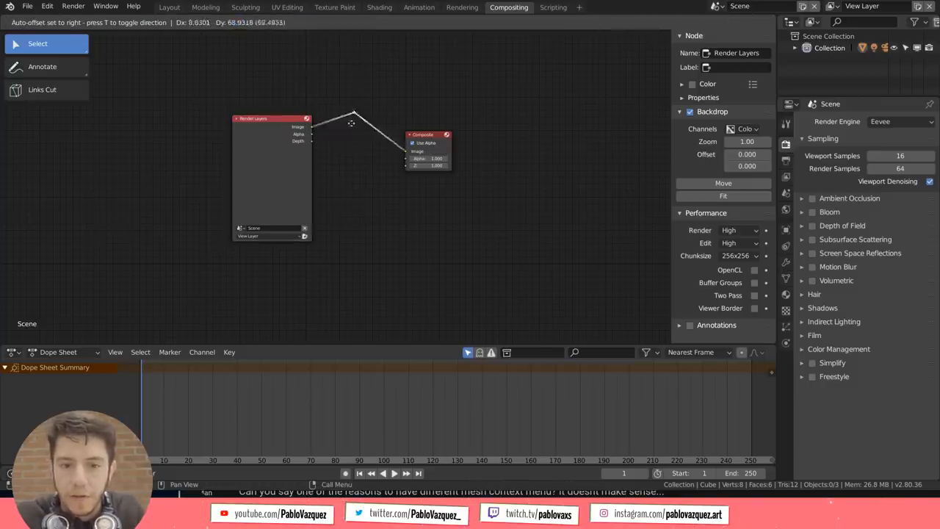
{"action": "mouse_move", "coordinate": [352, 135]}
{"action": "left_mouse_down"}
{"action": "mouse_move", "coordinate": [375, 117]}
{"action": "mouse_move", "coordinate": [374, 129]}
{"action": "left_mouse_up"}
{"action": "scroll", "coordinate": [375, 130], "scroll_direction": "up", "scroll_amount": 2}
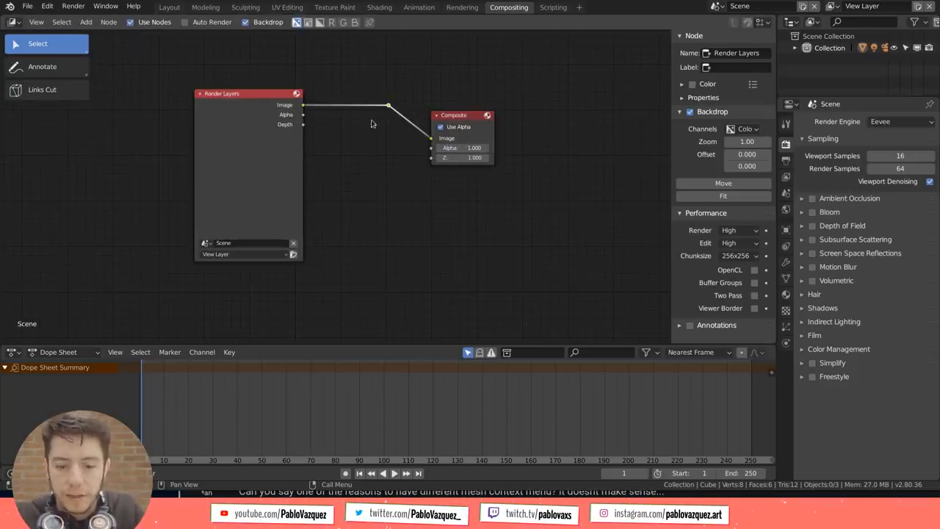
{"action": "left_click_drag", "start_coordinate": [467, 120], "coordinate": [493, 146]}
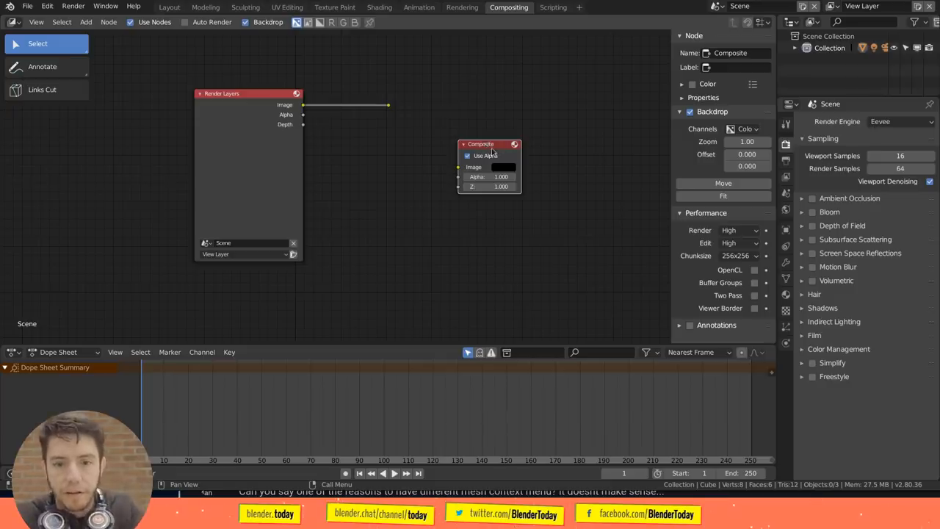
{"action": "key", "text": "super"}
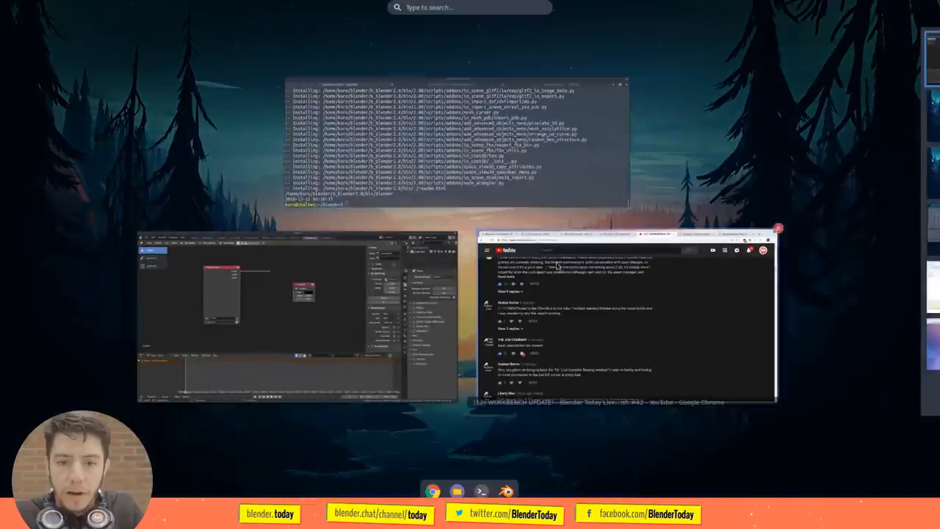
Bring the YouTube comments forward and highlight the F6 mention in the last-operator comment
{"action": "left_click", "coordinate": [631, 316]}
{"action": "scroll", "coordinate": [658, 240], "scroll_direction": "down", "scroll_amount": 3}
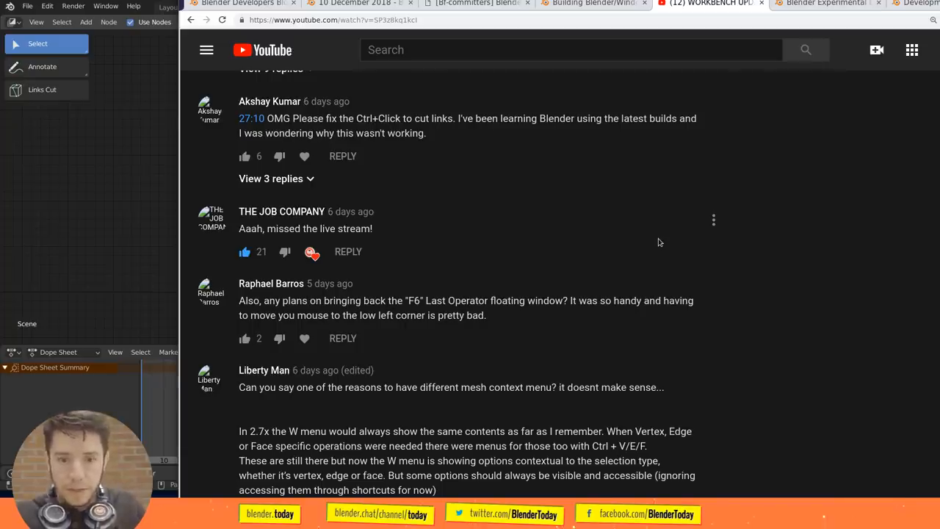
{"action": "scroll", "coordinate": [658, 241], "scroll_direction": "down", "scroll_amount": 2}
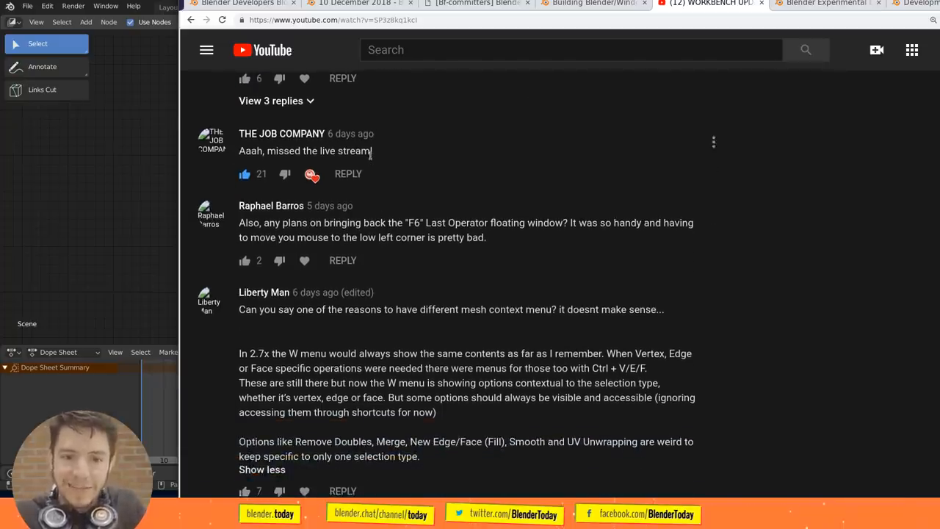
{"action": "scroll", "coordinate": [616, 221], "scroll_direction": "down", "scroll_amount": 2}
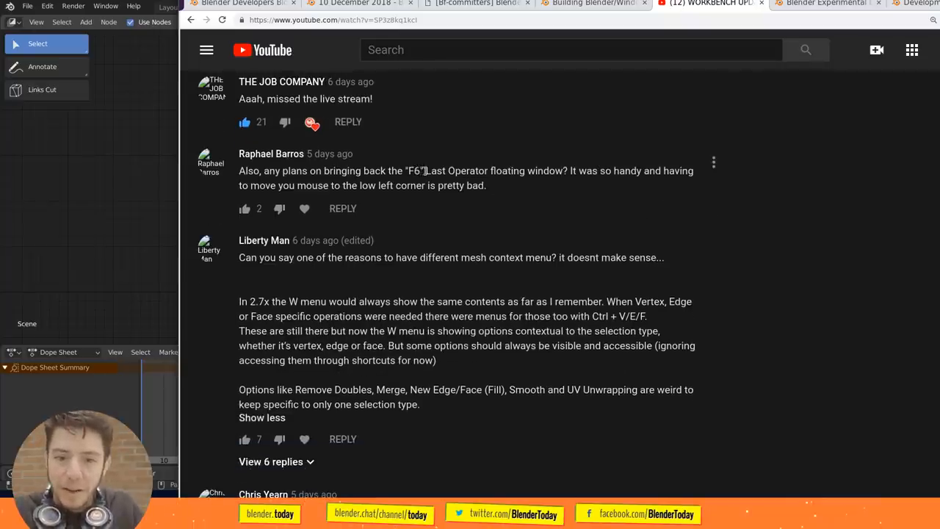
{"action": "left_click_drag", "start_coordinate": [424, 170], "coordinate": [406, 171]}
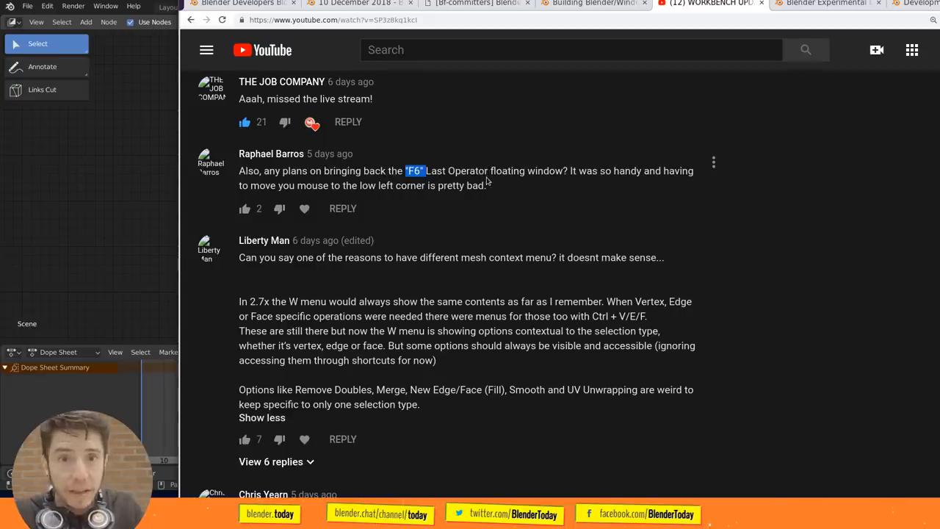
Back in Blender's Layout workspace, select the cube and move it off the origin with G
{"action": "left_click", "coordinate": [108, 158]}
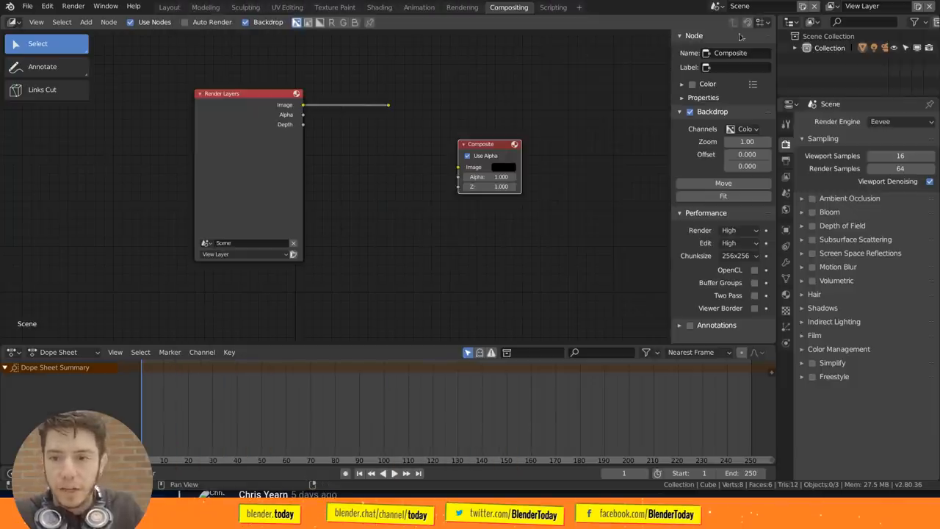
{"action": "left_click", "coordinate": [169, 8]}
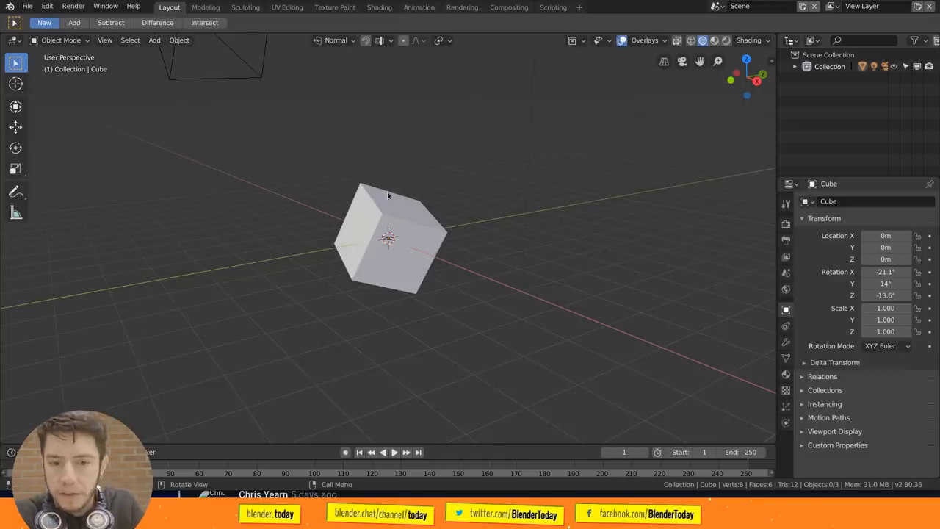
{"action": "left_click", "coordinate": [402, 228]}
{"action": "key", "text": "g"}
{"action": "left_click", "coordinate": [432, 182]}
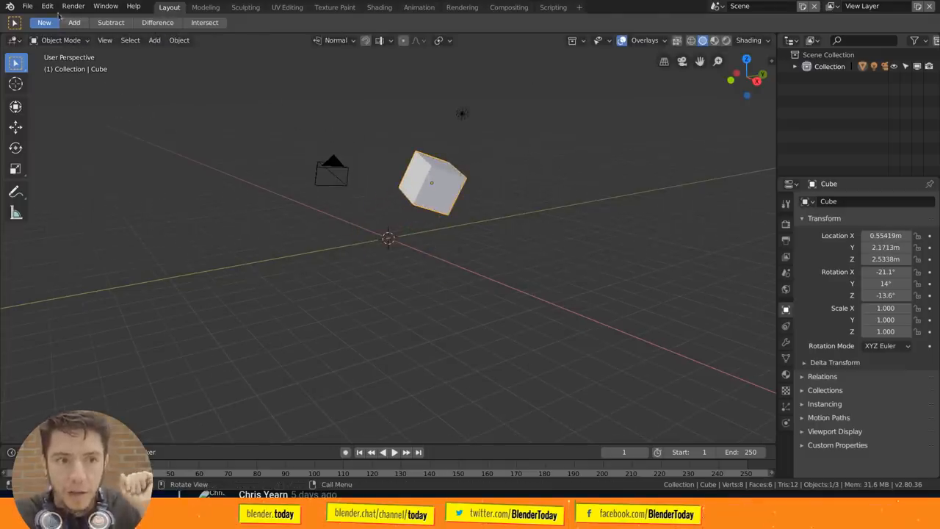
Look up Adjust Last Operation in the Edit menu and inspect its options
{"action": "left_click", "coordinate": [48, 6]}
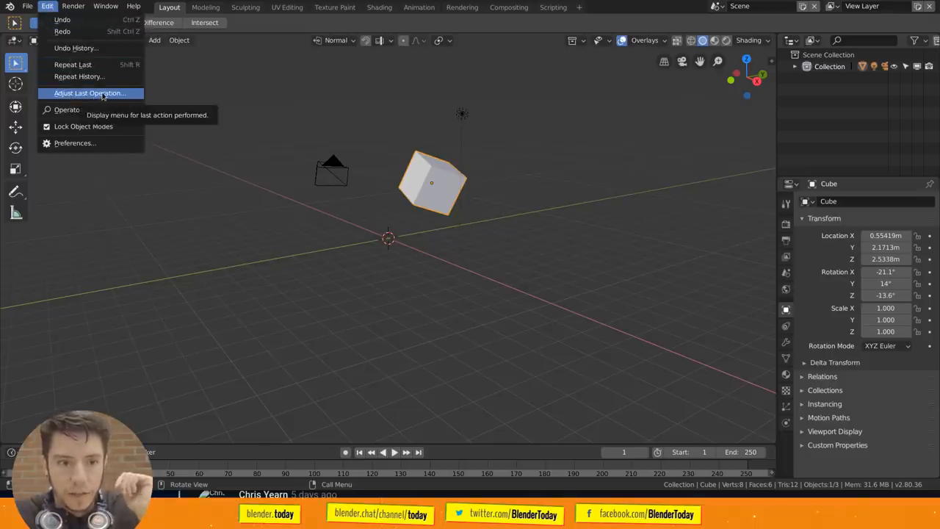
{"action": "right_click", "coordinate": [107, 95]}
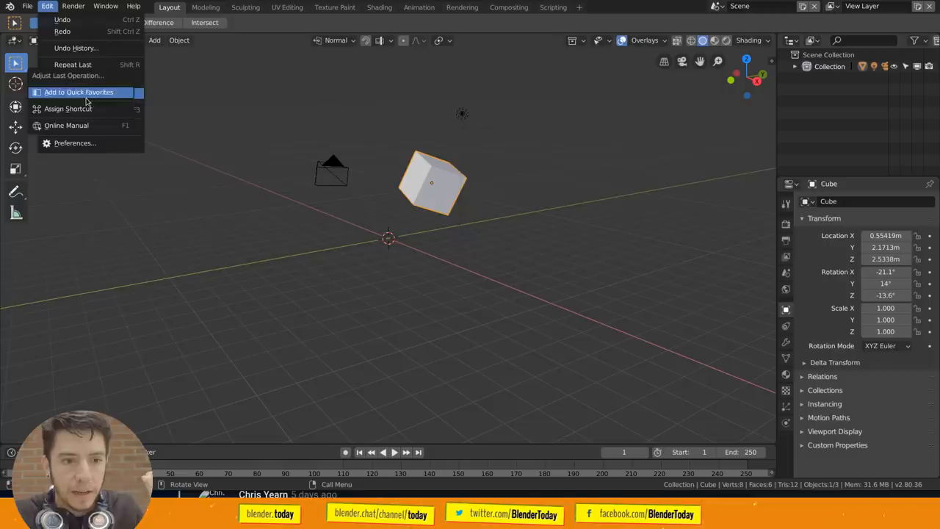
{"action": "key", "text": "Escape"}
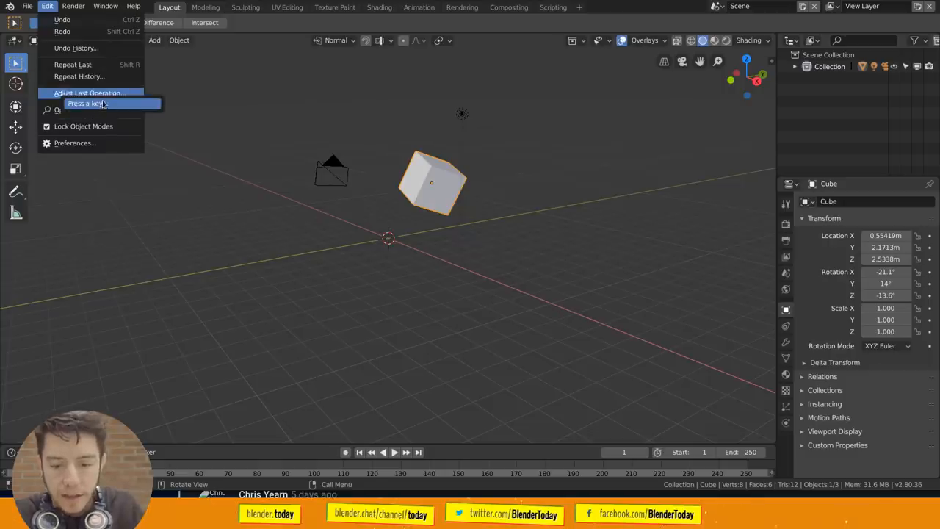
{"action": "key", "text": "Escape"}
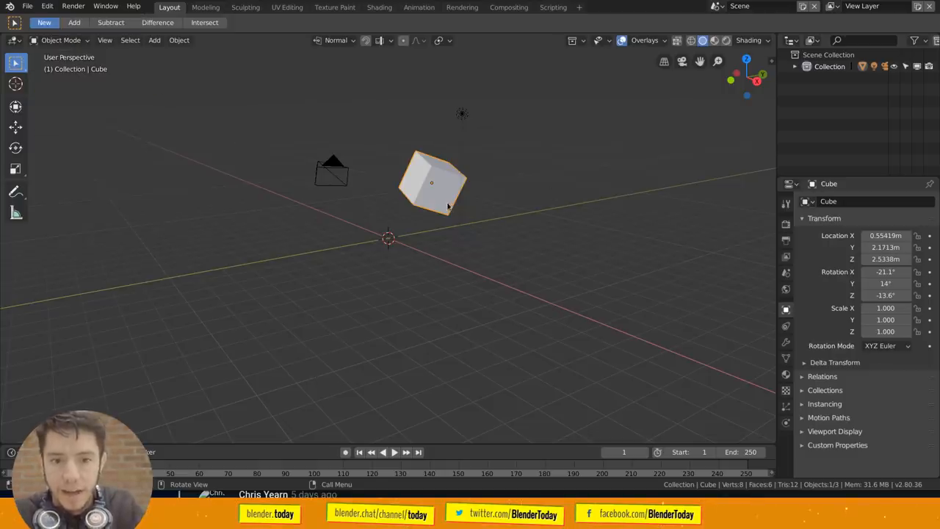
Adjust the last move via the F9 panel so the cube ends at X 1.13 m, Y 4.34 m, Z 3.71 m
{"action": "key", "text": "F9"}
{"action": "mouse_move", "coordinate": [583, 222]}
{"action": "left_mouse_down"}
{"action": "mouse_move", "coordinate": [624, 235]}
{"action": "mouse_move", "coordinate": [602, 248]}
{"action": "left_mouse_up"}
{"action": "left_click_drag", "start_coordinate": [488, 214], "coordinate": [432, 275]}
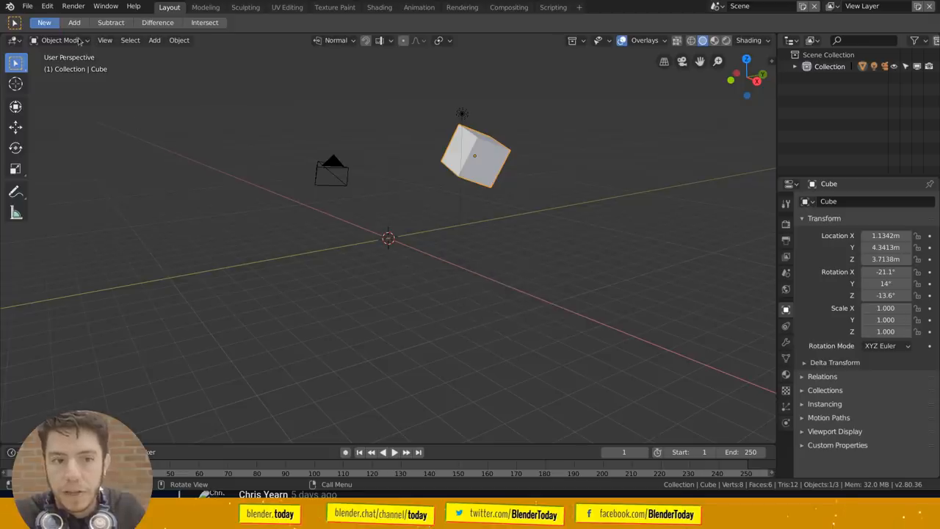
{"action": "left_click", "coordinate": [47, 6]}
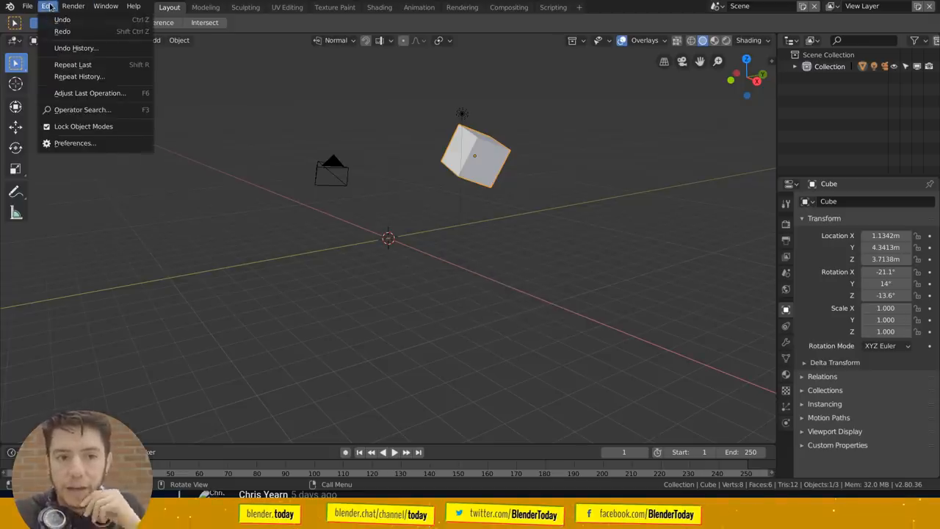
{"action": "left_click", "coordinate": [388, 135]}
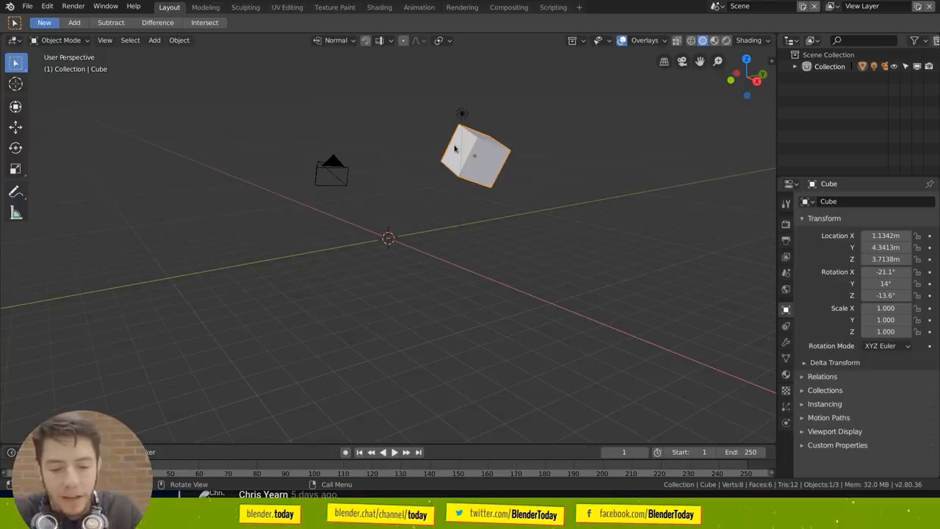
{"action": "key", "text": "ctrl+shift+alt+s"}
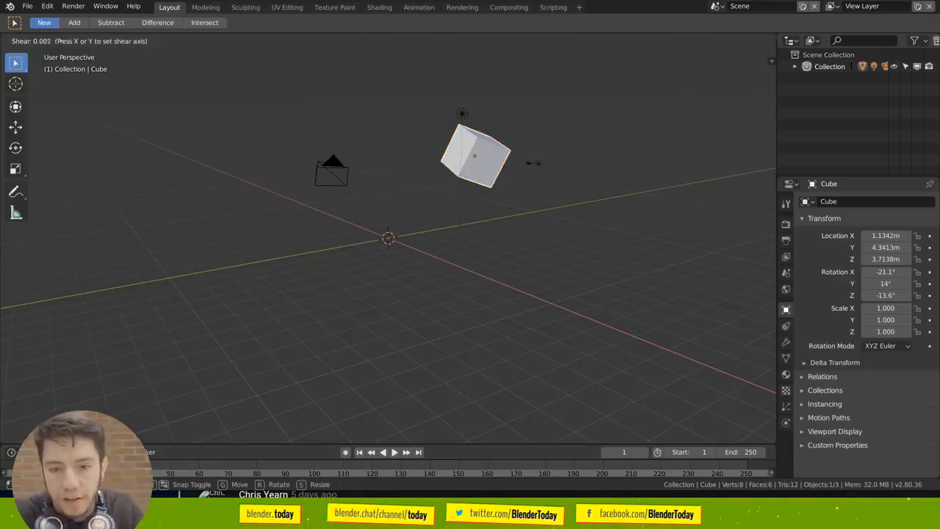
{"action": "key", "text": "Escape"}
{"action": "key", "text": "ctrl+shift+alt+s"}
{"action": "key", "text": "Escape"}
{"action": "key", "text": "ctrl+shift+alt+s"}
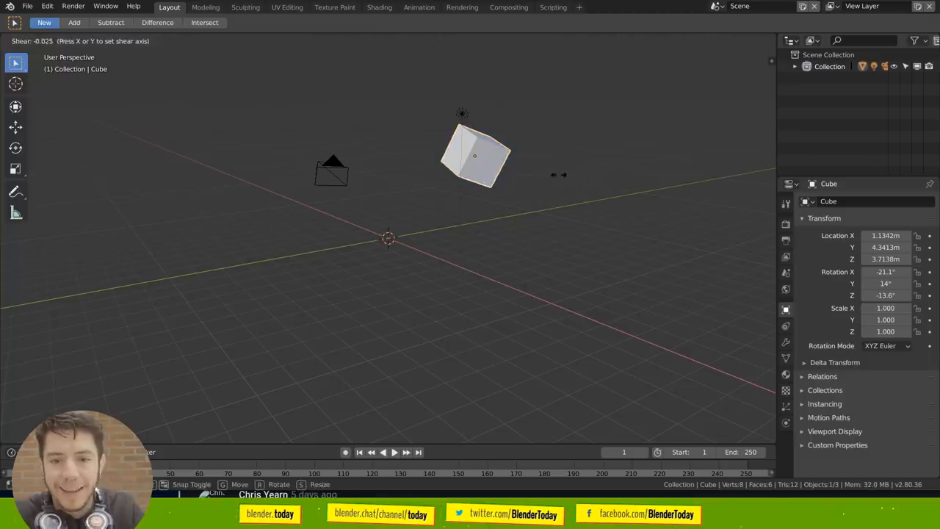
{"action": "key", "text": "Escape"}
{"action": "key", "text": "Tab"}
{"action": "key", "text": "ctrl+shift+alt+s"}
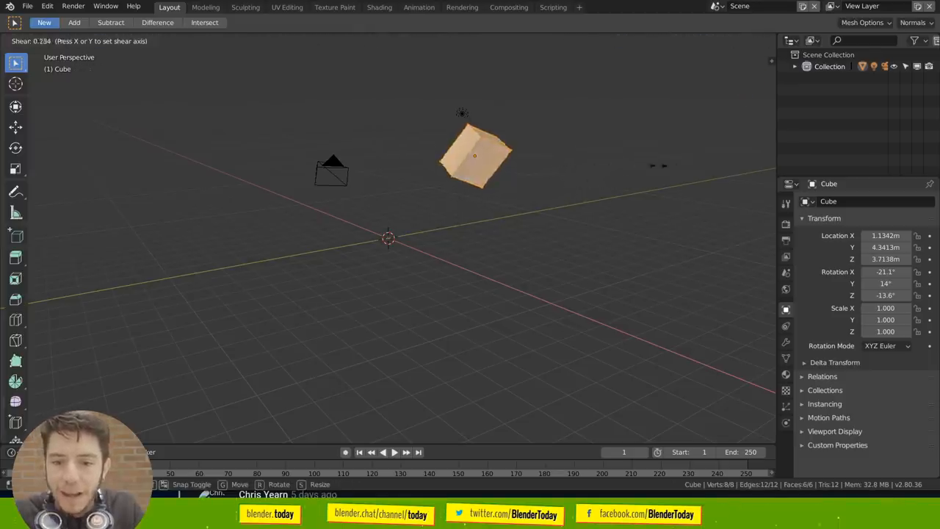
{"action": "key", "text": "Escape"}
{"action": "key", "text": "Tab"}
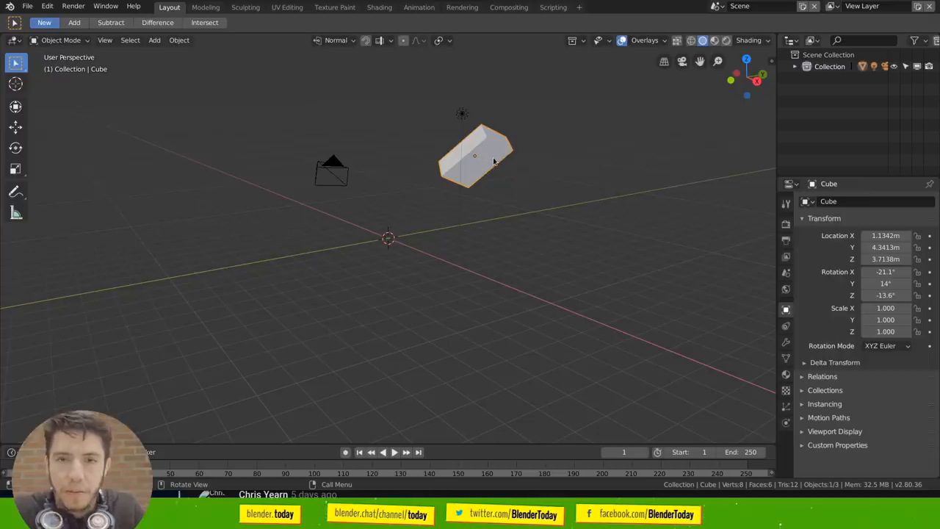
{"action": "key", "text": "Tab"}
{"action": "key", "text": "Tab"}
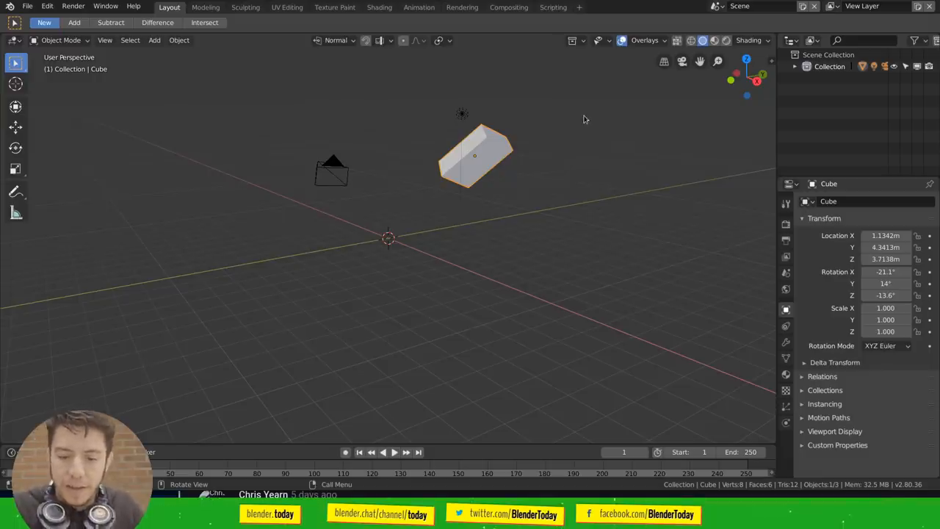
{"action": "key", "text": "ctrl+space"}
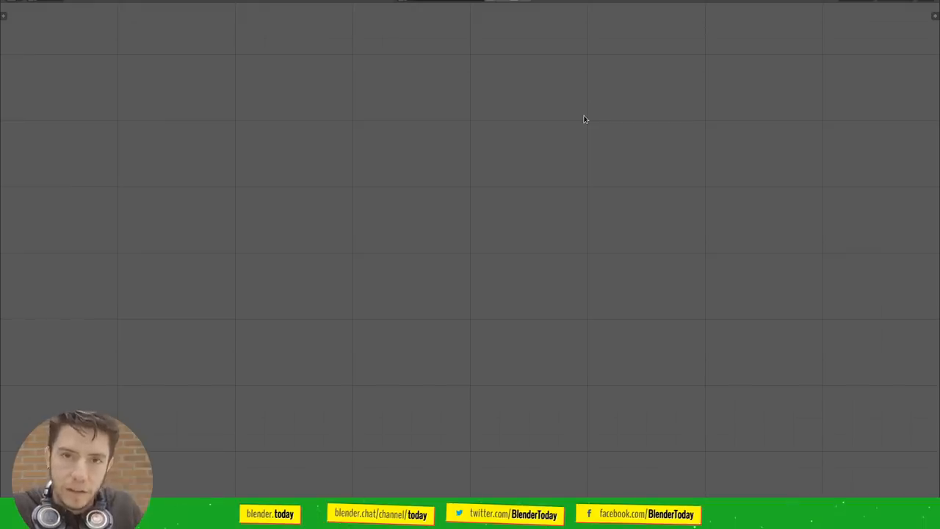
{"action": "key", "text": "ctrl+space"}
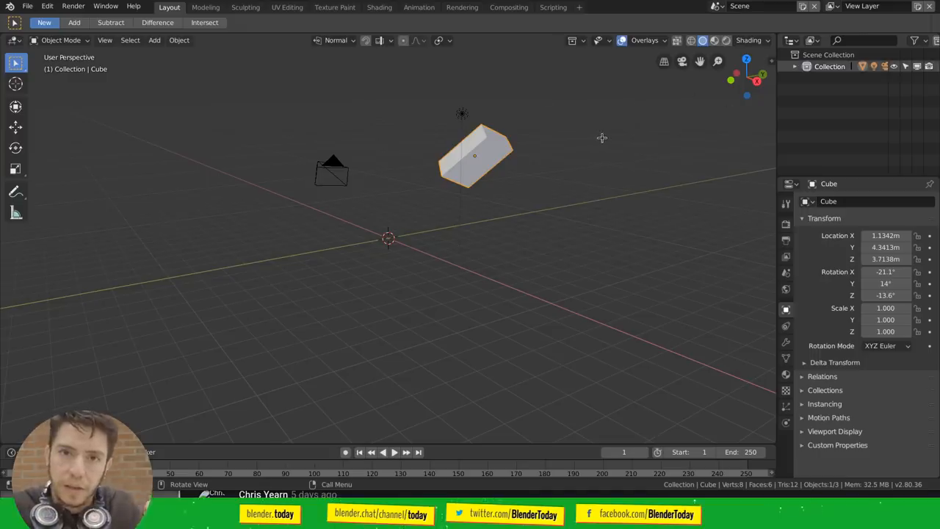
{"action": "key", "text": "F12"}
{"action": "key", "text": "Escape"}
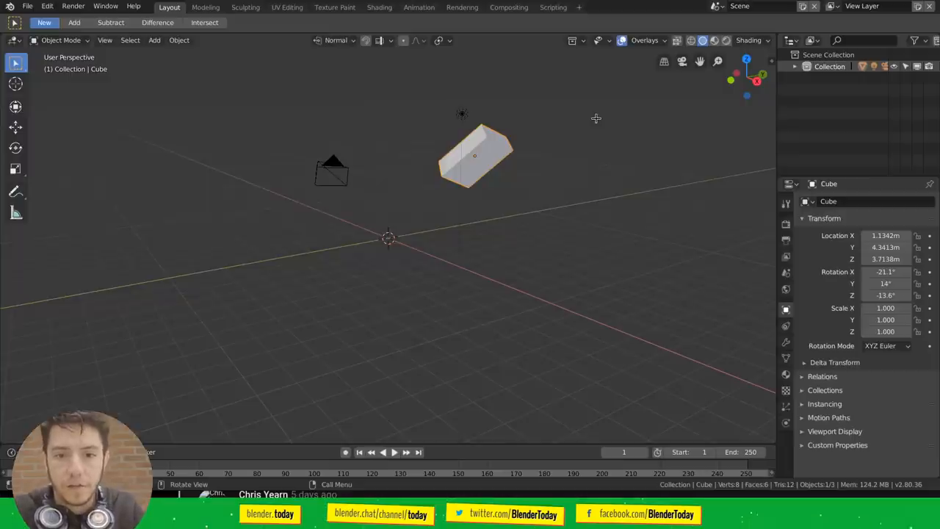
Show the render output and dimensions settings and render the frame in a separate window
{"action": "left_click", "coordinate": [786, 222]}
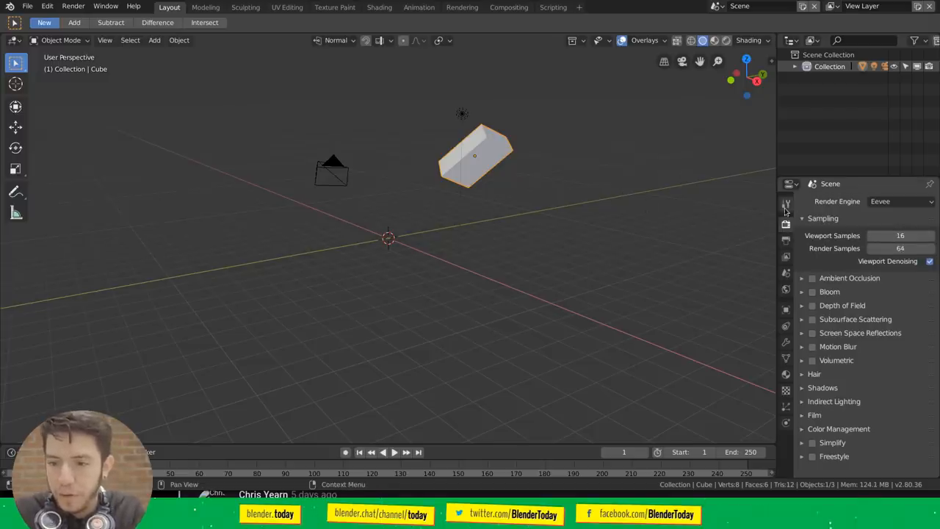
{"action": "left_click", "coordinate": [786, 240]}
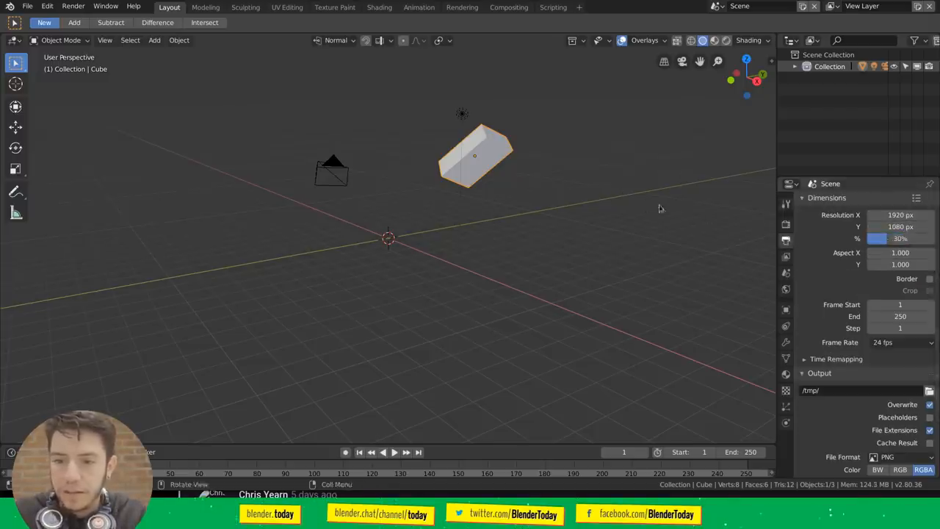
{"action": "key", "text": "F12"}
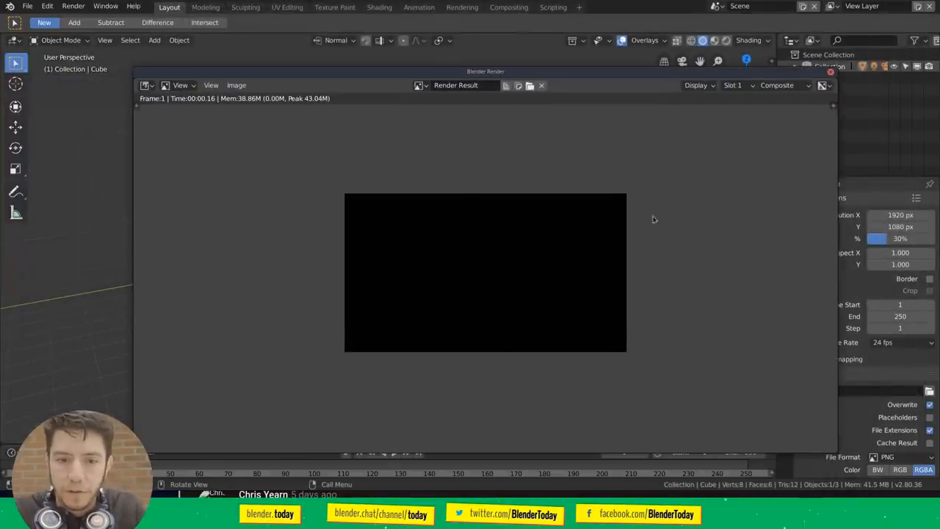
{"action": "key", "text": "Escape"}
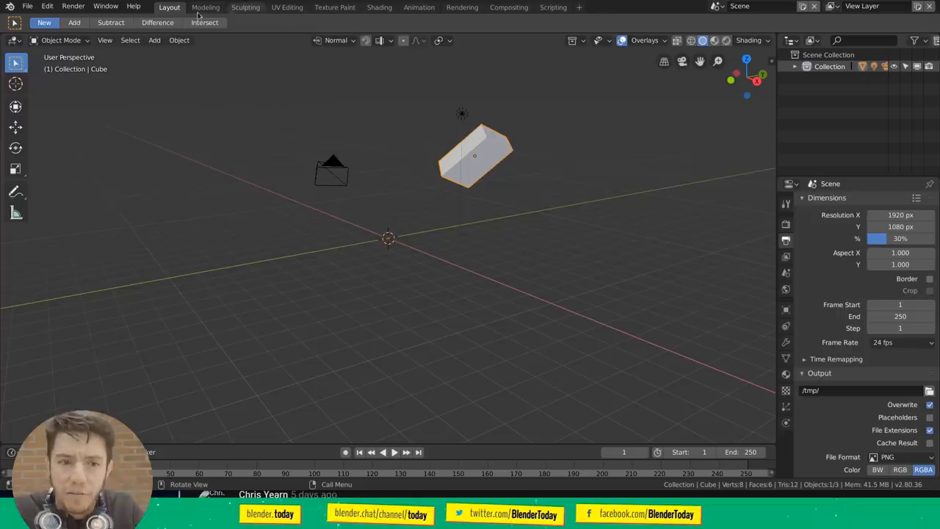
Set the render Display Mode to Image Editor after another test render in the separate window
{"action": "left_click", "coordinate": [73, 7]}
{"action": "mouse_move", "coordinate": [118, 88]}
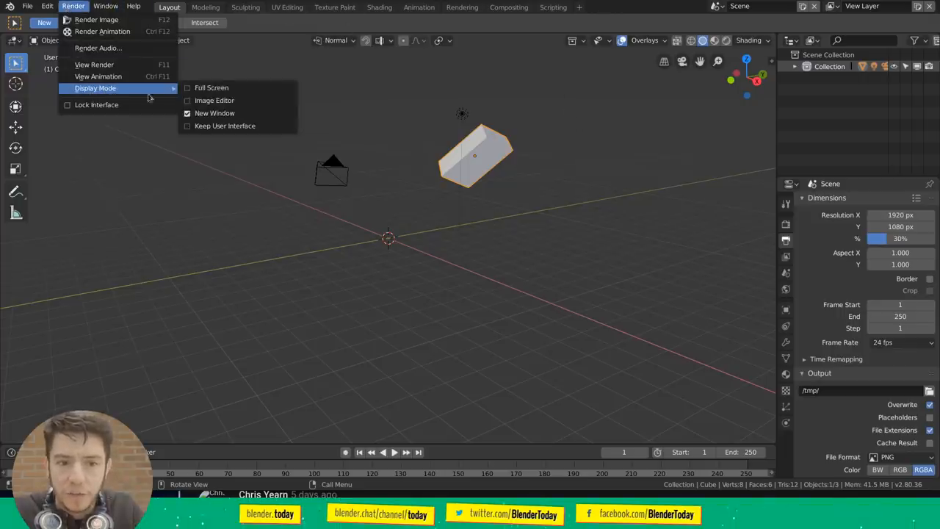
{"action": "left_click", "coordinate": [214, 100]}
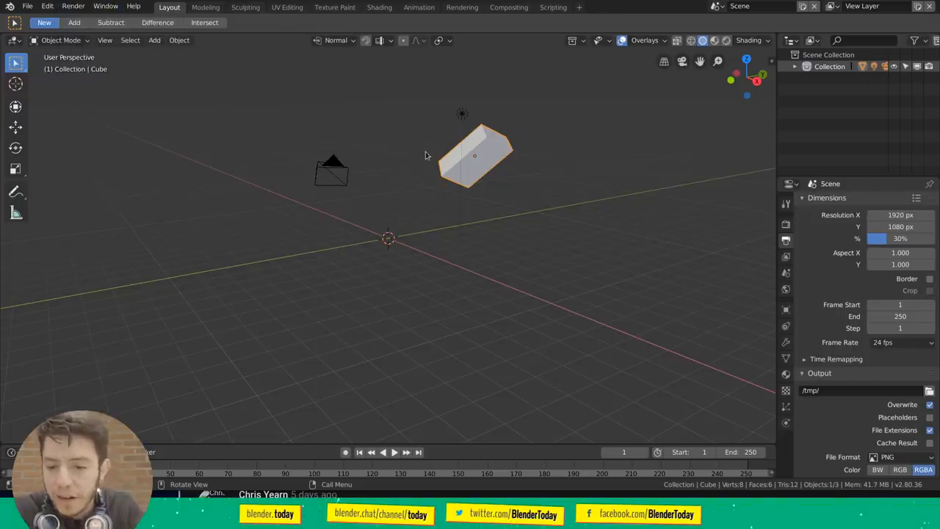
{"action": "key", "text": "F12"}
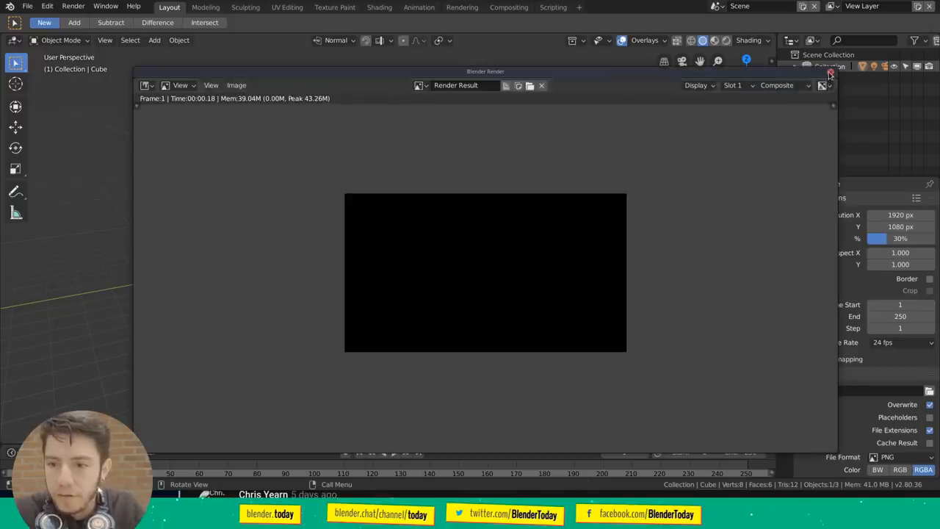
{"action": "left_click", "coordinate": [830, 73]}
{"action": "left_click", "coordinate": [73, 7]}
{"action": "mouse_move", "coordinate": [96, 88]}
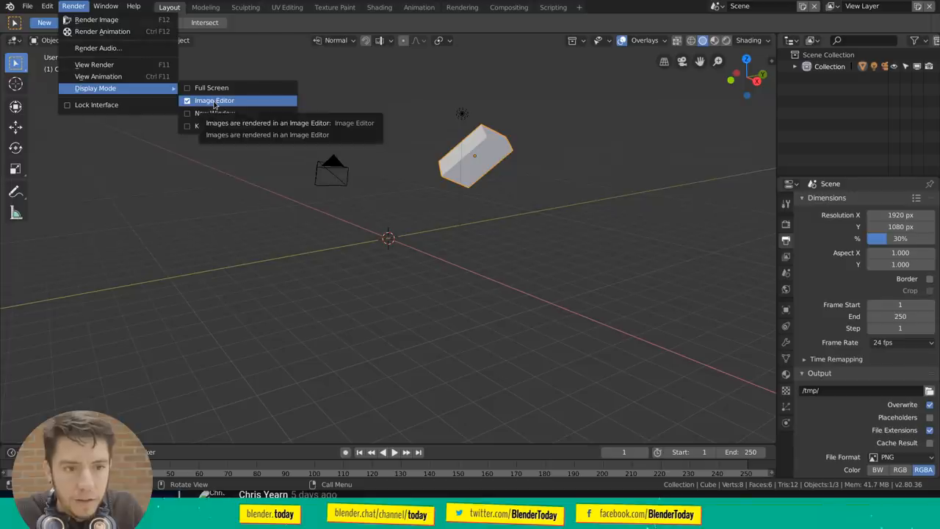
{"action": "left_click", "coordinate": [241, 104]}
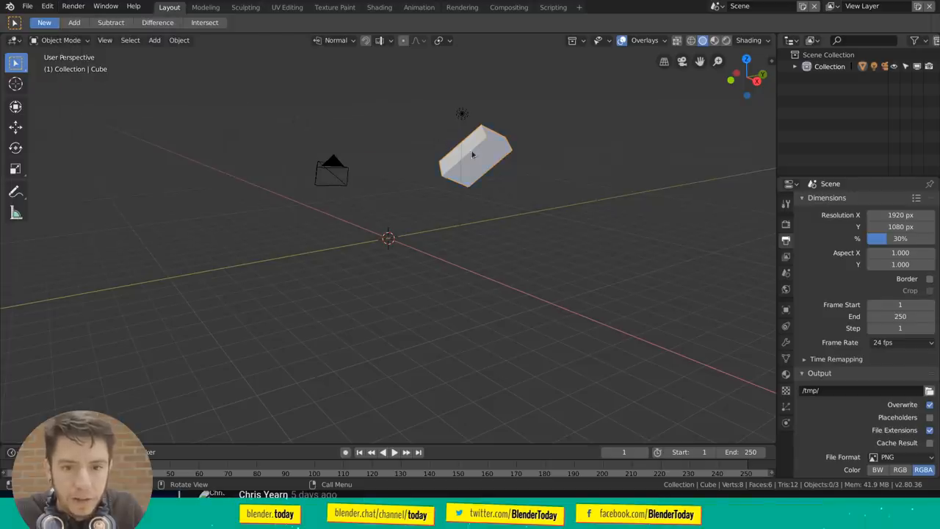
Move the cube further left, render it into the image editor, and review the display options again
{"action": "left_click", "coordinate": [434, 189]}
{"action": "key", "text": "g"}
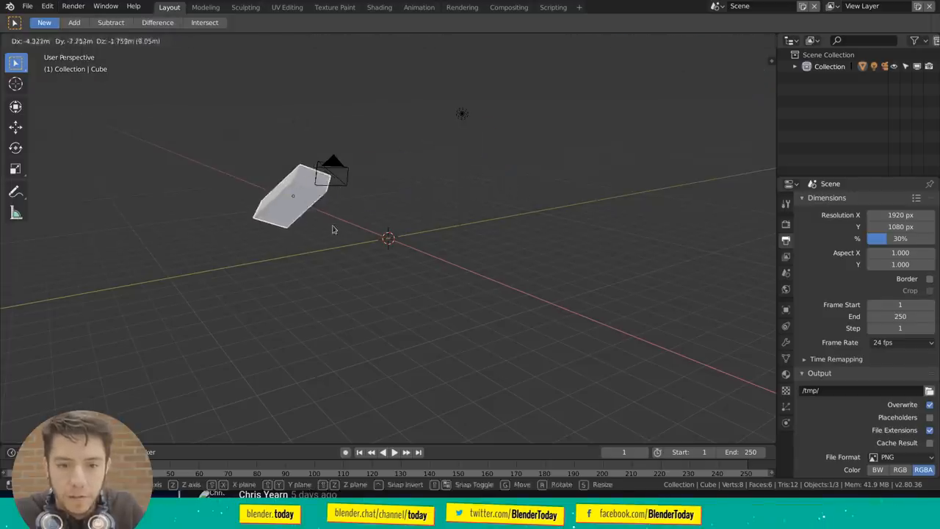
{"action": "left_click", "coordinate": [334, 227]}
{"action": "key", "text": "F12"}
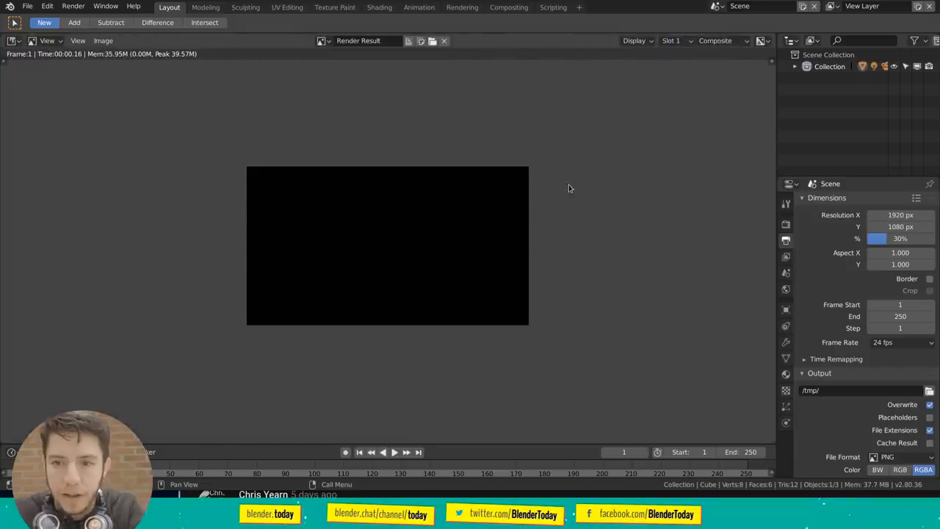
{"action": "scroll", "coordinate": [568, 188], "scroll_direction": "down", "scroll_amount": 2}
{"action": "scroll", "coordinate": [506, 203], "scroll_direction": "up", "scroll_amount": 1}
{"action": "scroll", "coordinate": [517, 196], "scroll_direction": "up", "scroll_amount": 3}
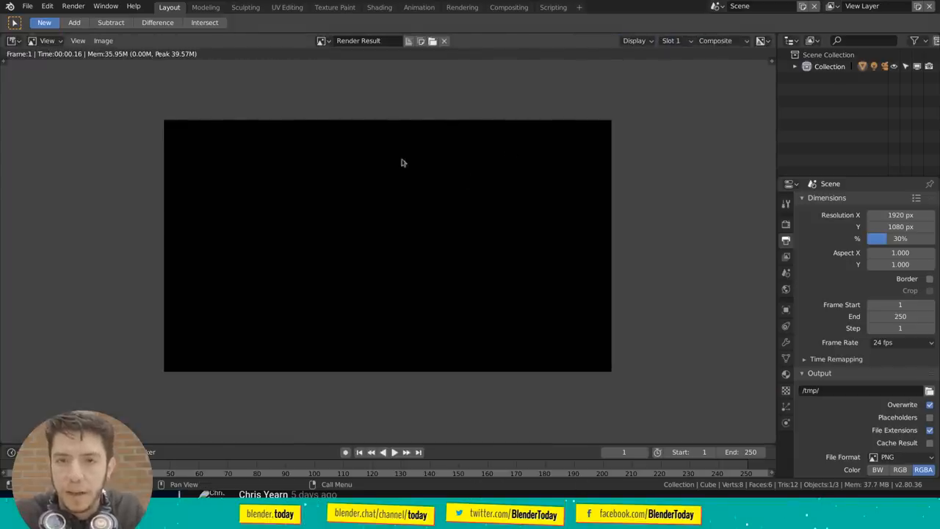
{"action": "key", "text": "Escape"}
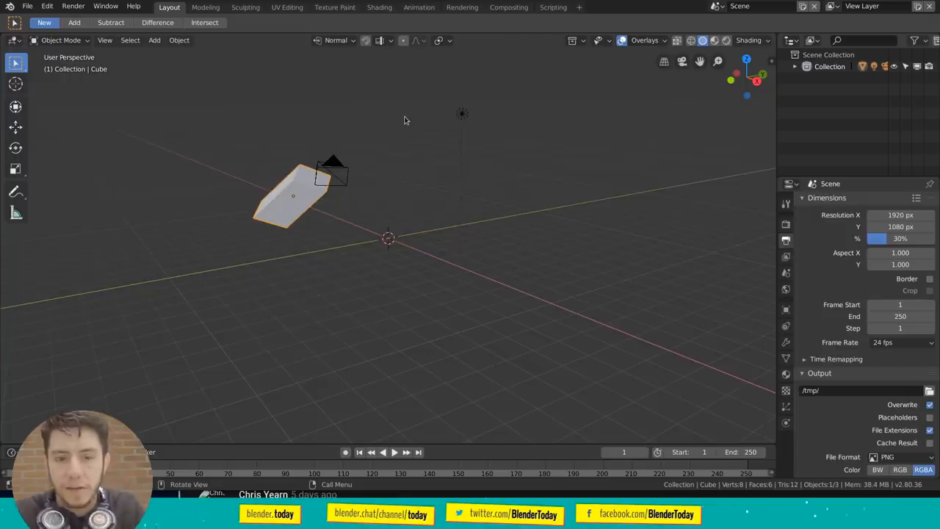
{"action": "left_click", "coordinate": [74, 7]}
{"action": "mouse_move", "coordinate": [95, 88]}
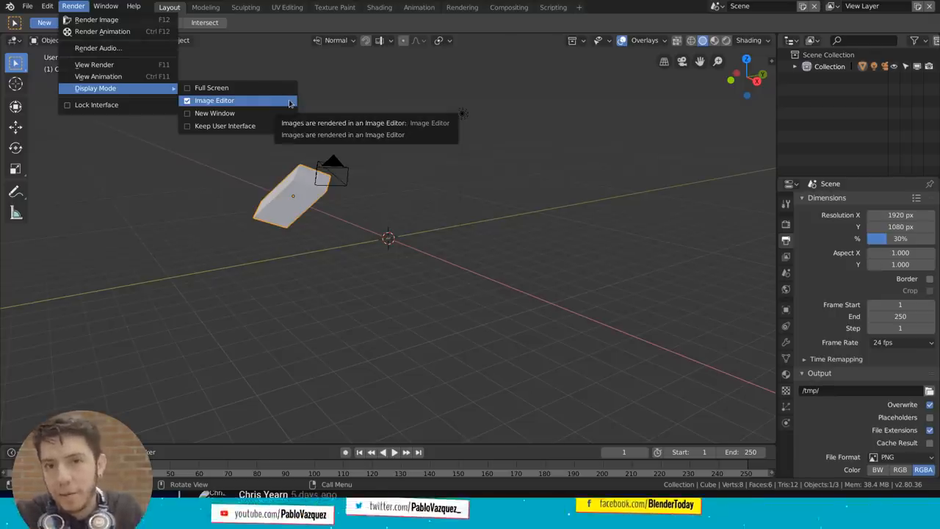
{"action": "left_click", "coordinate": [289, 102]}
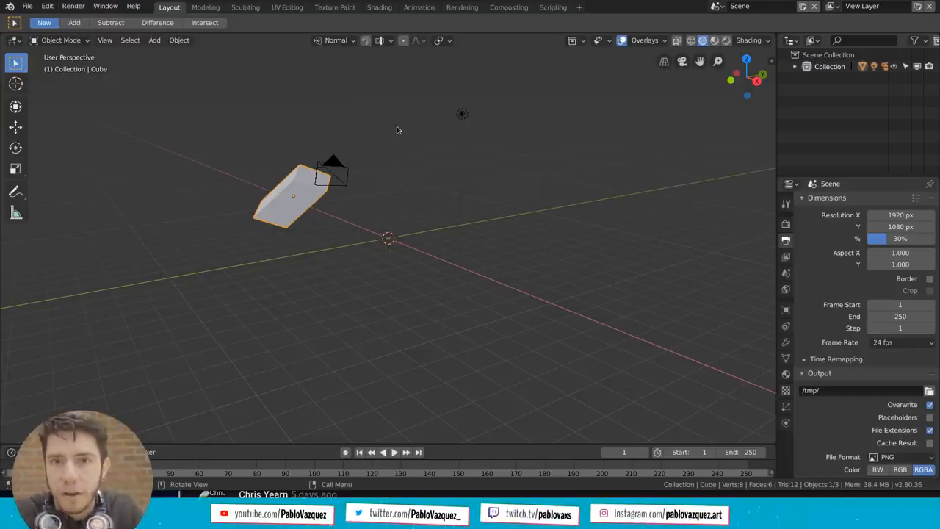
Switch to the Rendering workspace, check the YouTube comments, and bring the Blender 2.79 window into place
{"action": "left_click", "coordinate": [456, 10]}
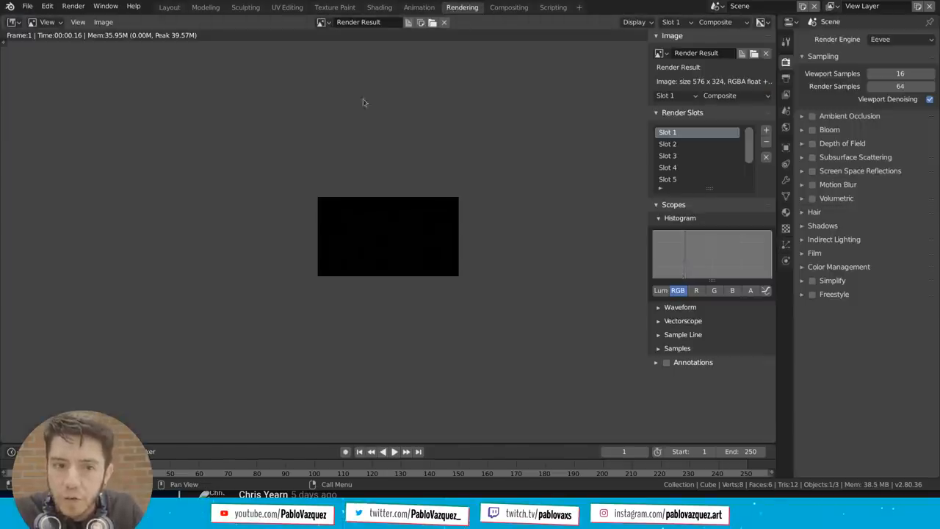
{"action": "scroll", "coordinate": [456, 212], "scroll_direction": "up", "scroll_amount": 1}
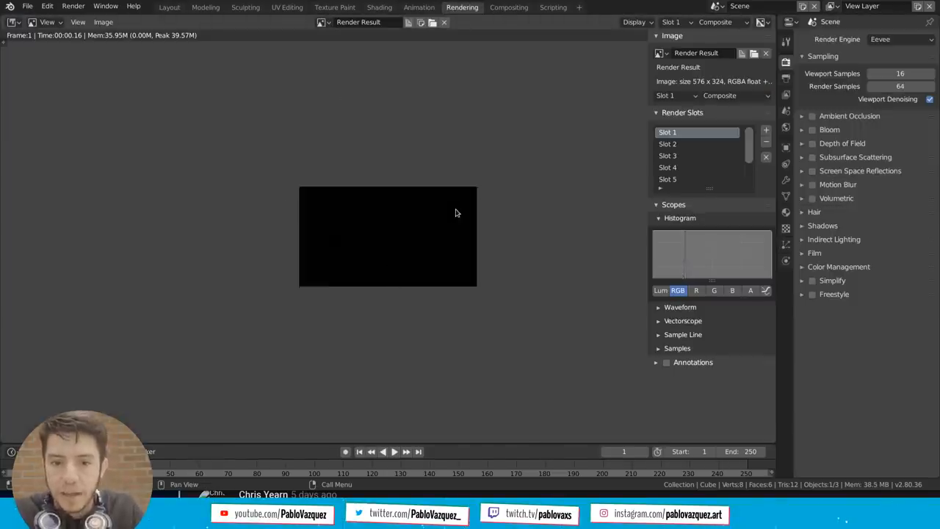
{"action": "scroll", "coordinate": [455, 213], "scroll_direction": "up", "scroll_amount": 3}
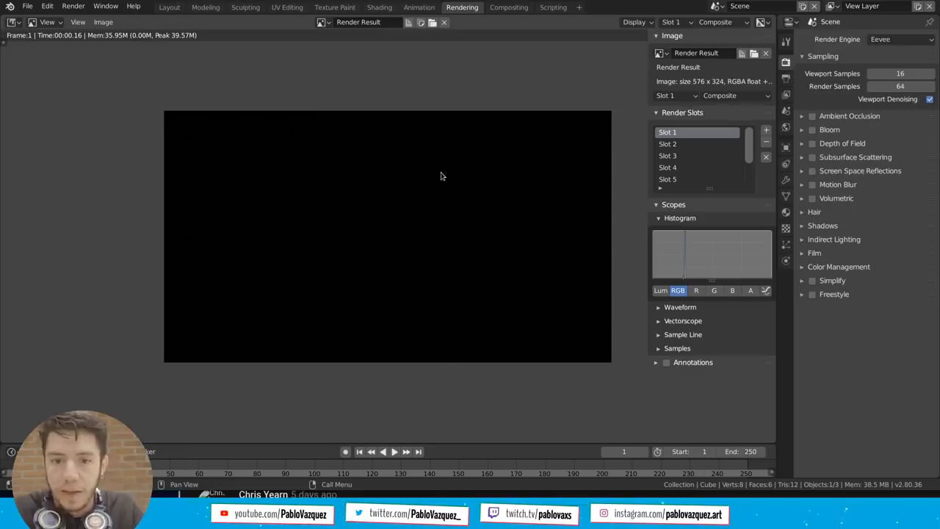
{"action": "key", "text": "super"}
{"action": "left_click", "coordinate": [623, 278]}
{"action": "scroll", "coordinate": [660, 242], "scroll_direction": "down", "scroll_amount": 1}
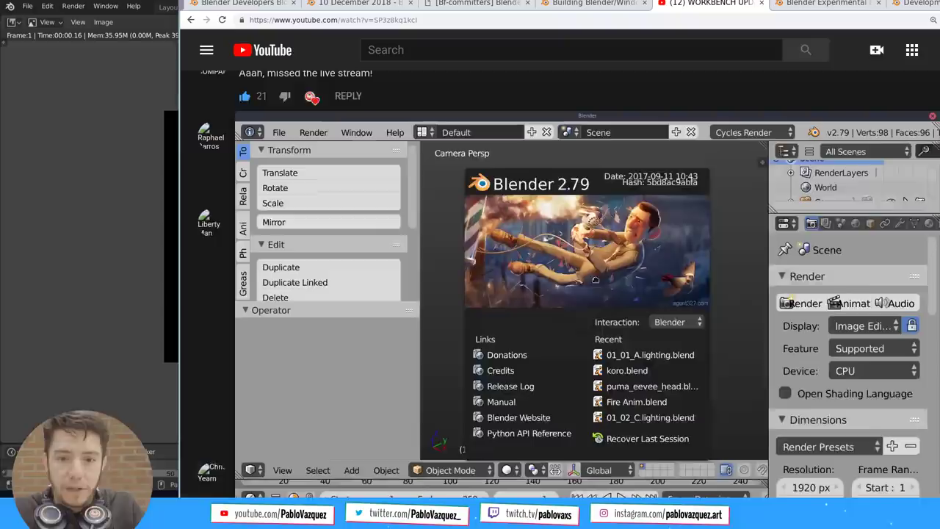
{"action": "left_click_drag", "start_coordinate": [536, 107], "coordinate": [512, 73]}
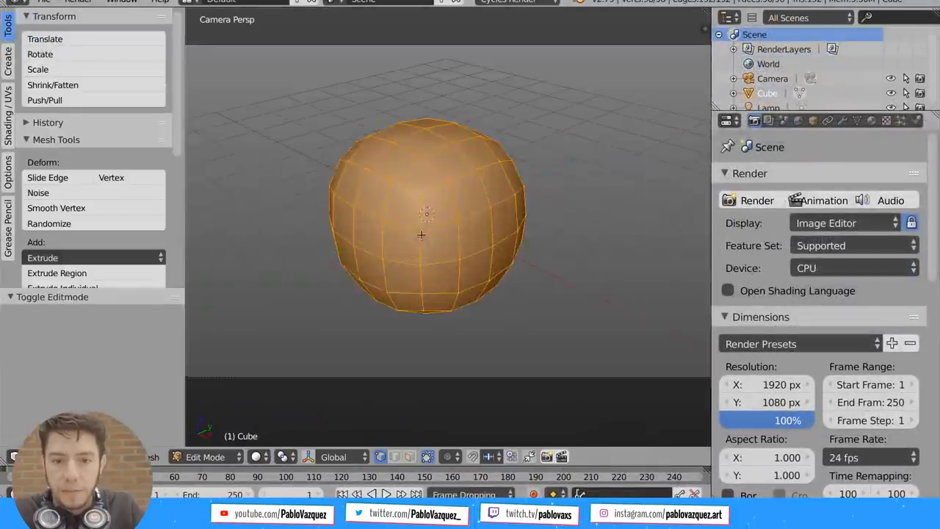
In 2.79 browse the W Specials menu and switch the mesh to face select mode
{"action": "key", "text": "w"}
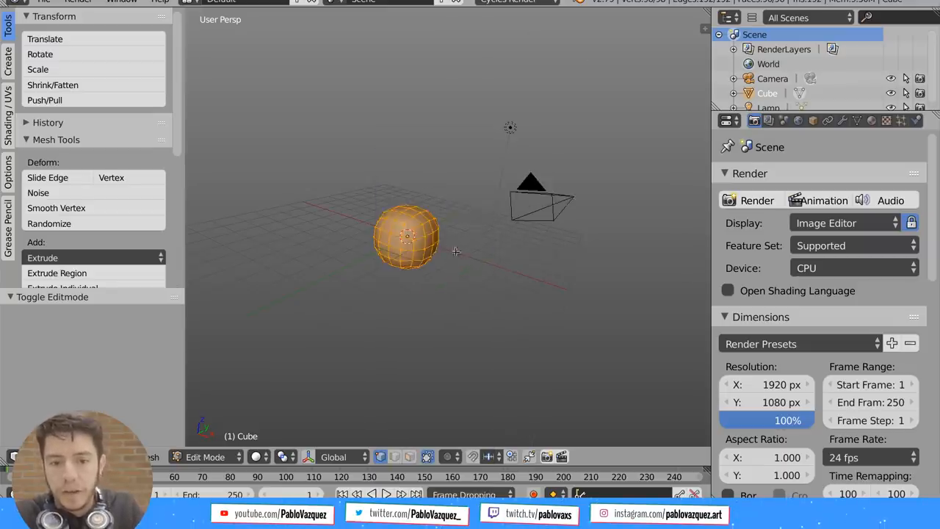
{"action": "key", "text": "ctrl+Tab"}
{"action": "left_click", "coordinate": [441, 301]}
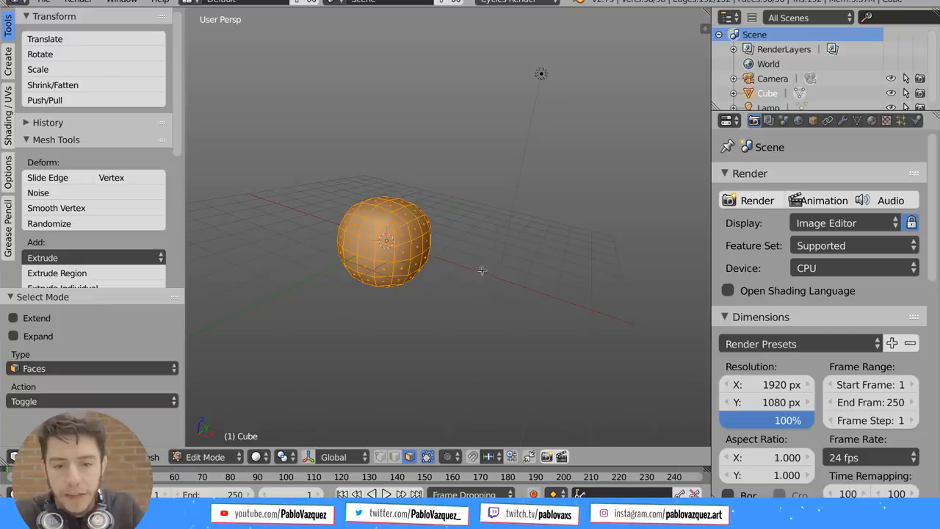
{"action": "key", "text": "w"}
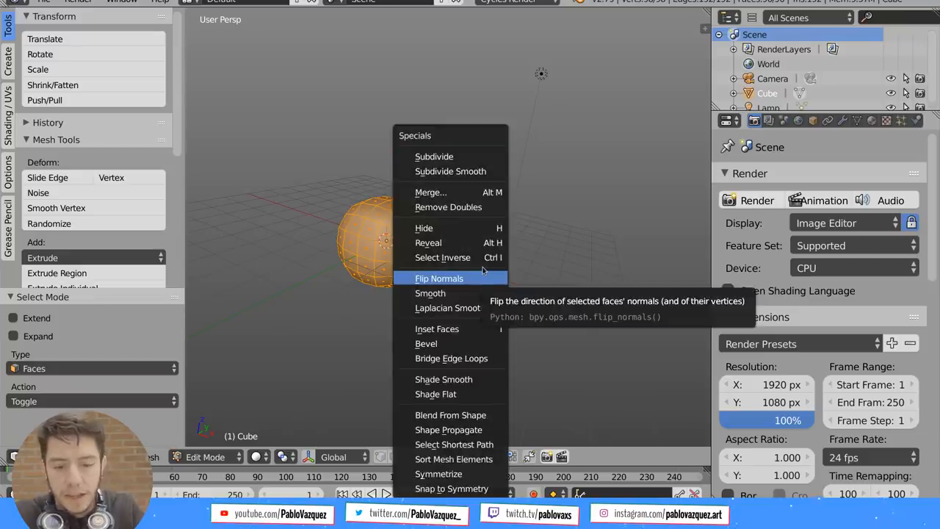
{"action": "left_click", "coordinate": [482, 275]}
{"action": "key", "text": "w"}
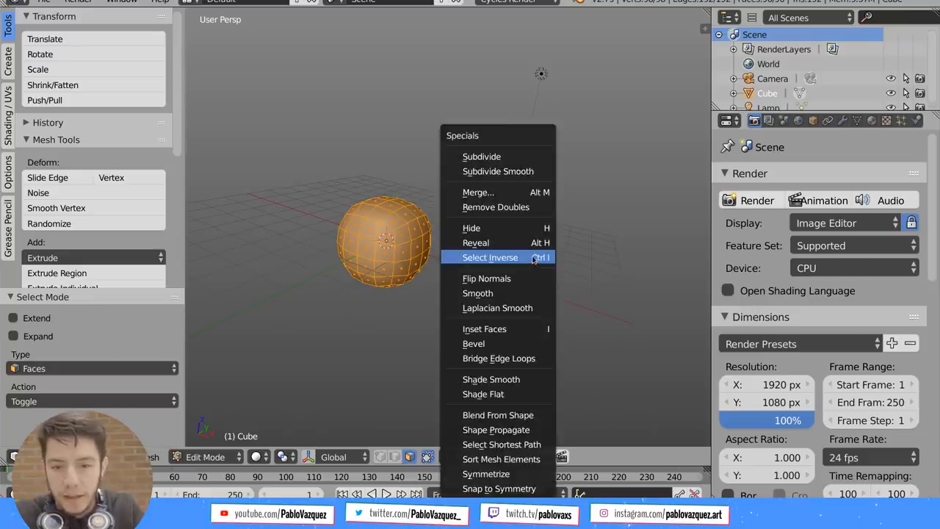
{"action": "left_click", "coordinate": [533, 255]}
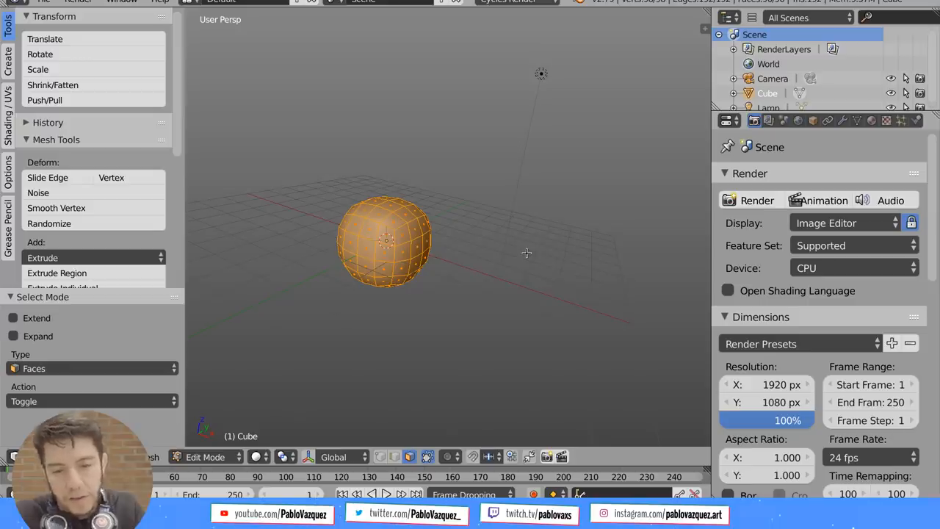
Browse the Ctrl+E edge menu and step through edge and vertex select modes
{"action": "key", "text": "ctrl+e"}
{"action": "left_click", "coordinate": [506, 235]}
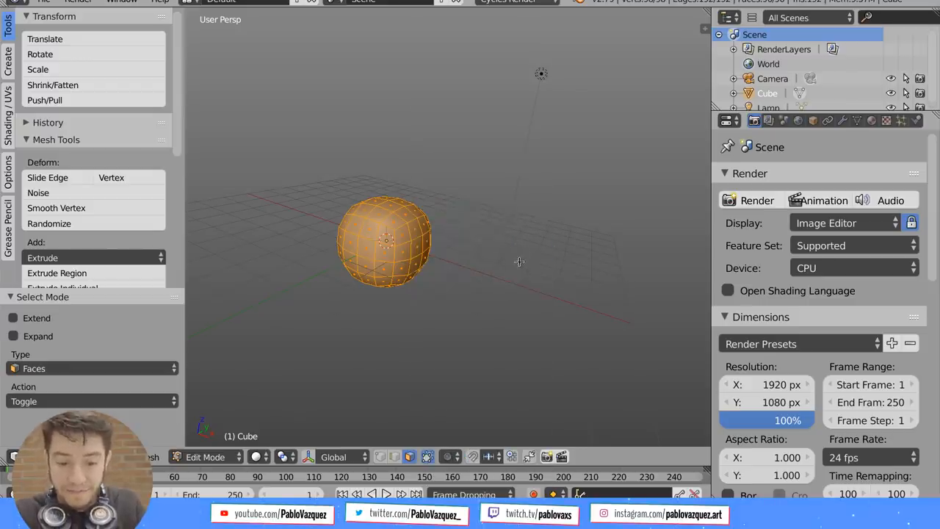
{"action": "key", "text": "ctrl+Tab"}
{"action": "left_click", "coordinate": [519, 248]}
{"action": "key", "text": "ctrl+Tab"}
{"action": "left_click", "coordinate": [511, 228]}
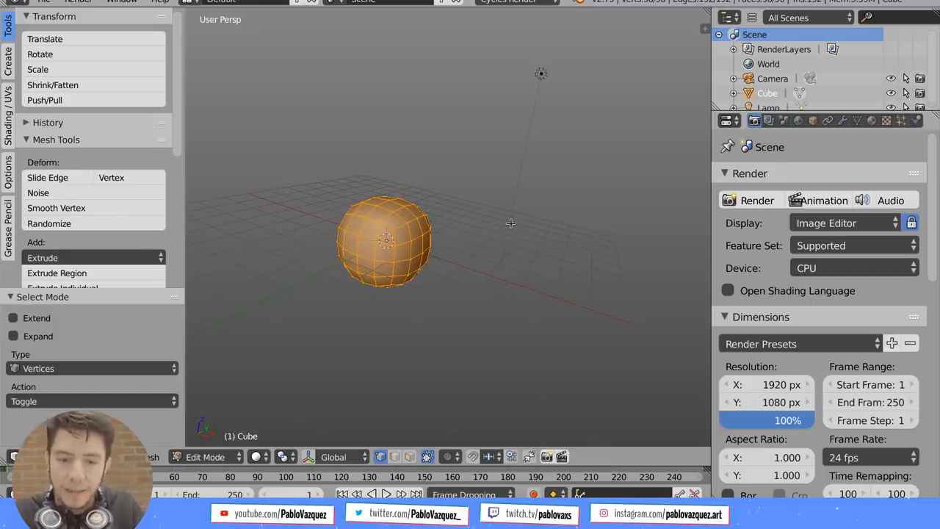
{"action": "key", "text": "w"}
{"action": "key", "text": "Escape"}
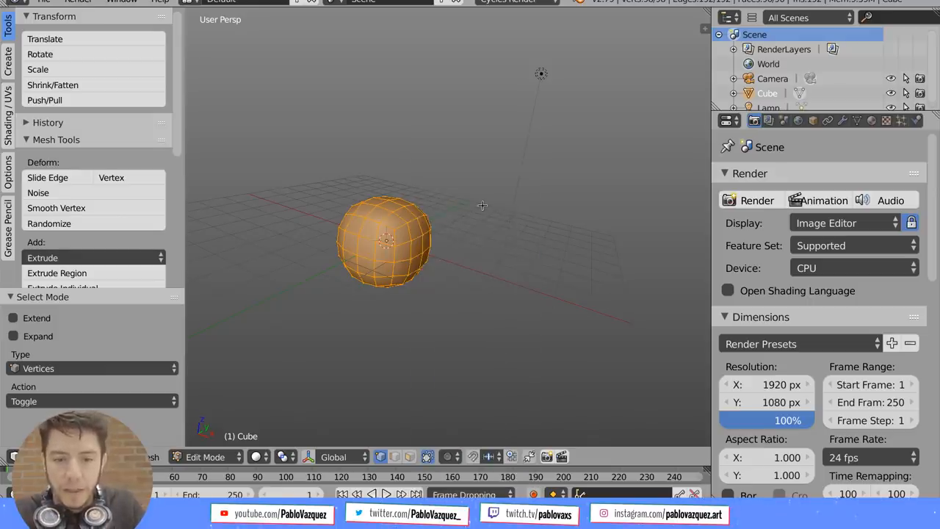
Leave edit mode for object mode and bring up the Ctrl+Q quit confirmation
{"action": "key", "text": "Tab"}
{"action": "key", "text": "ctrl+q"}
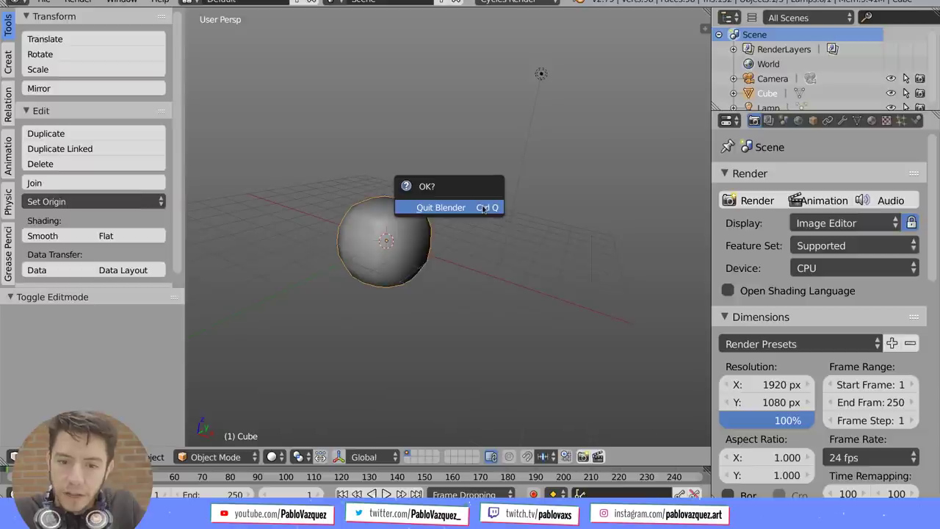
{"action": "left_click", "coordinate": [448, 207]}
Return to 2.80's Layout workspace, enter edit mode on the cube and briefly test Q Quick Favorites
{"action": "key", "text": "alt+Tab"}
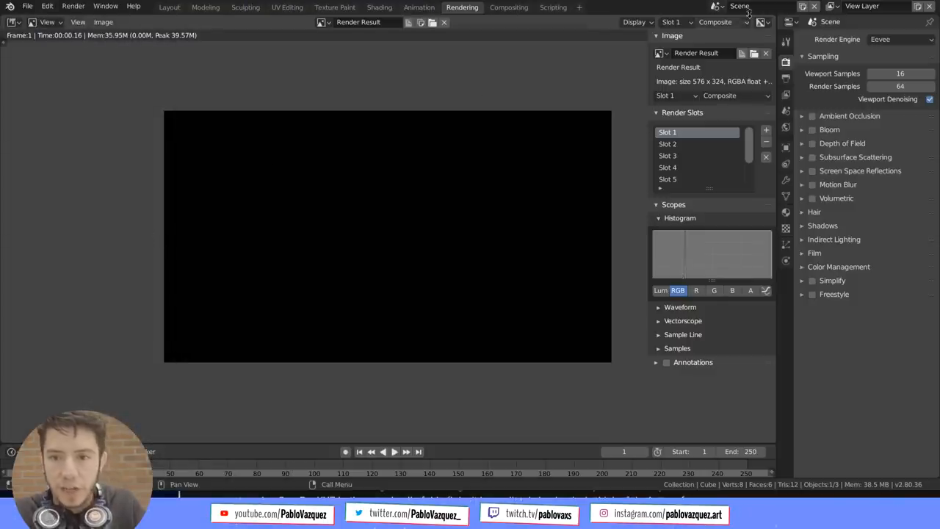
{"action": "left_click", "coordinate": [169, 8]}
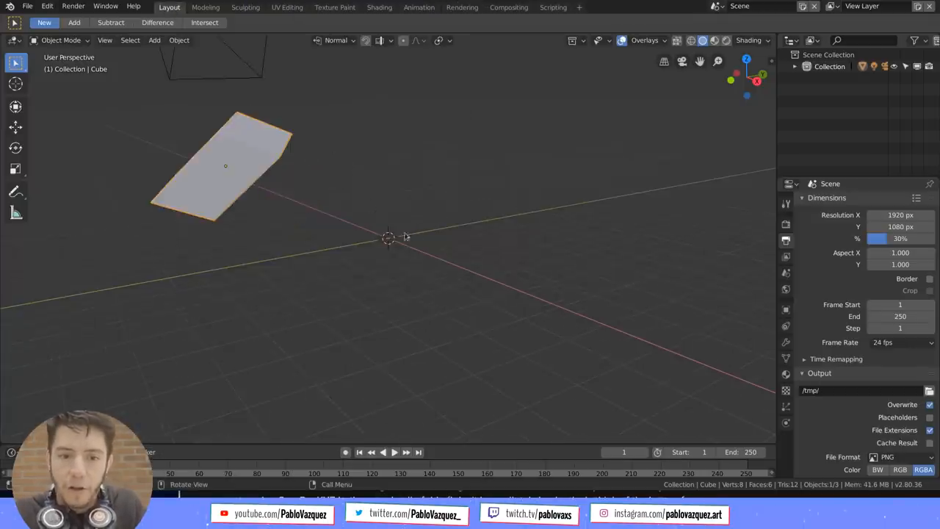
{"action": "mouse_move", "coordinate": [330, 183]}
{"action": "middle_mouse_down"}
{"action": "mouse_move", "coordinate": [462, 255]}
{"action": "mouse_move", "coordinate": [538, 206]}
{"action": "middle_mouse_up"}
{"action": "key", "text": "Tab"}
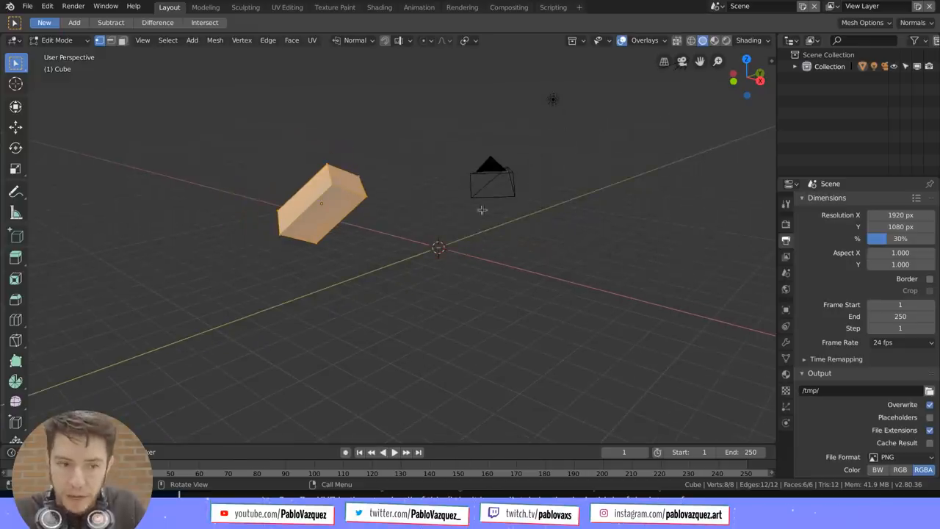
{"action": "key", "text": "q"}
{"action": "left_click", "coordinate": [494, 194]}
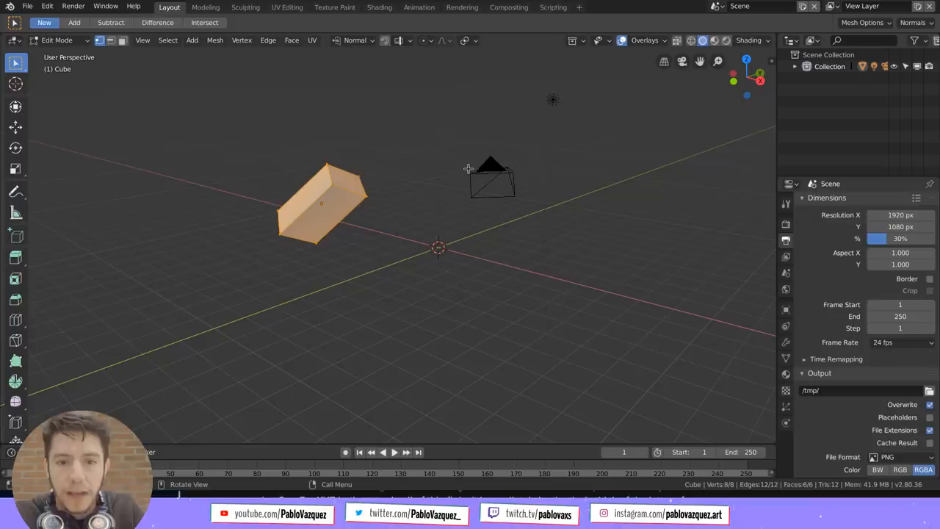
Add Subdivide and Merge Vertices from the mesh context menu to Quick Favorites
{"action": "right_click", "coordinate": [446, 174]}
{"action": "left_click", "coordinate": [440, 176]}
{"action": "right_click", "coordinate": [456, 167]}
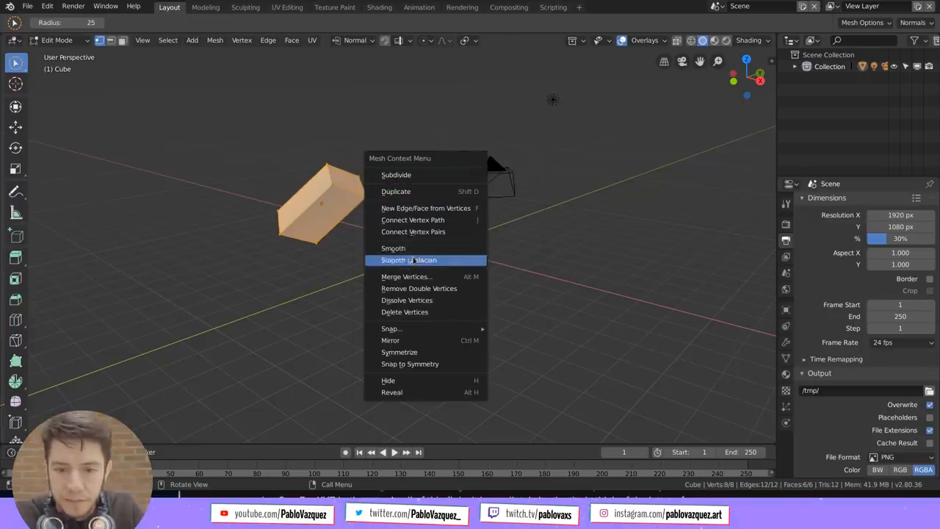
{"action": "right_click", "coordinate": [415, 174]}
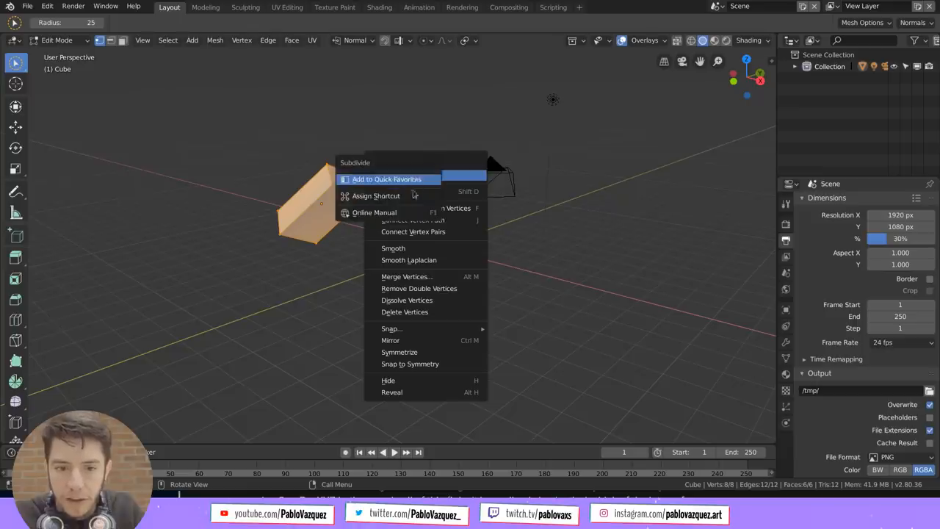
{"action": "key", "text": "Escape"}
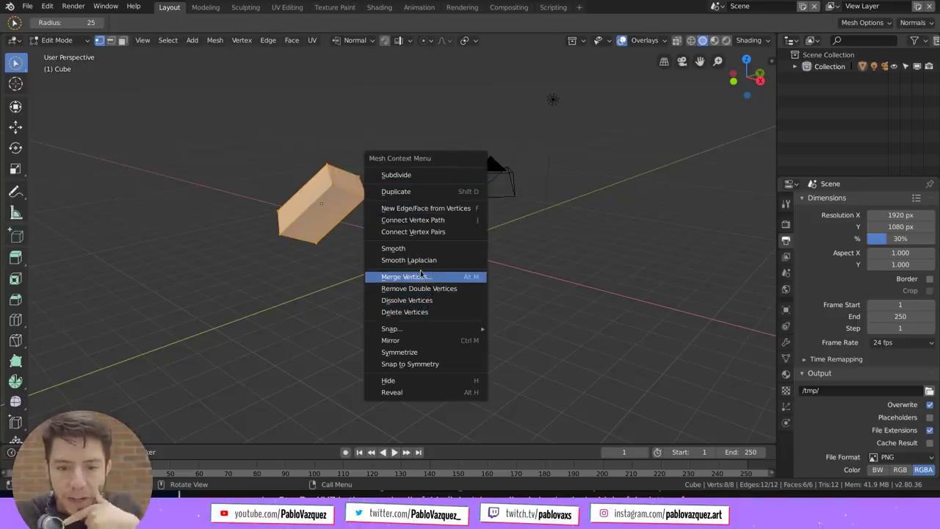
{"action": "right_click", "coordinate": [422, 276]}
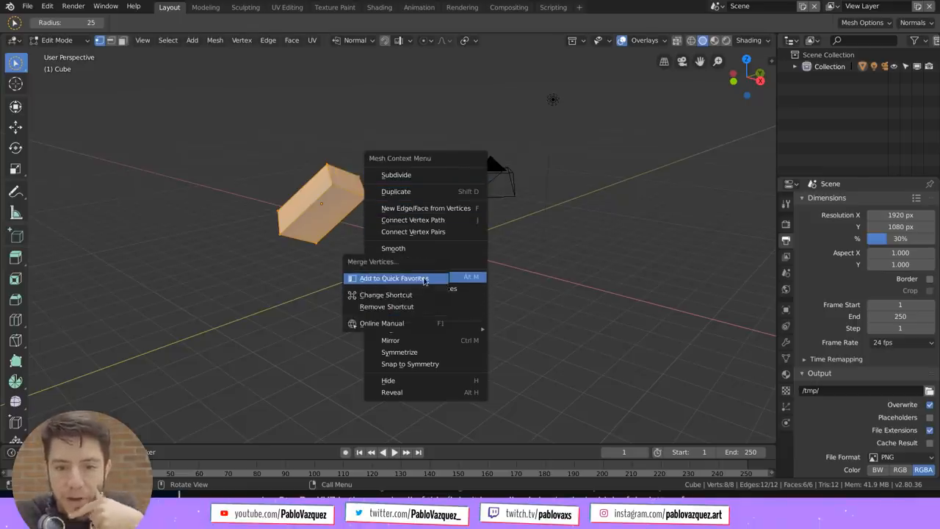
{"action": "key", "text": "Escape"}
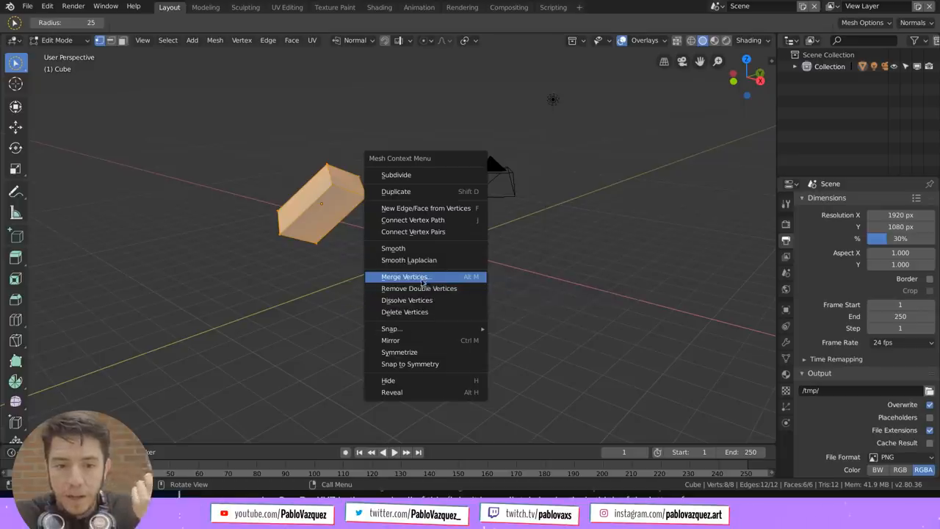
{"action": "left_click", "coordinate": [350, 256]}
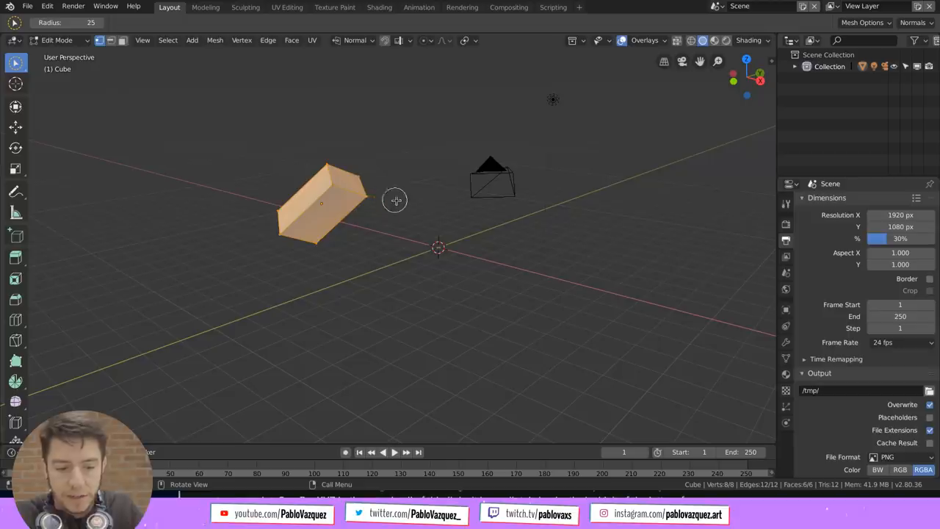
Switch to face select mode with 3 and settle back on box selection
{"action": "key", "text": "3"}
{"action": "key", "text": "b"}
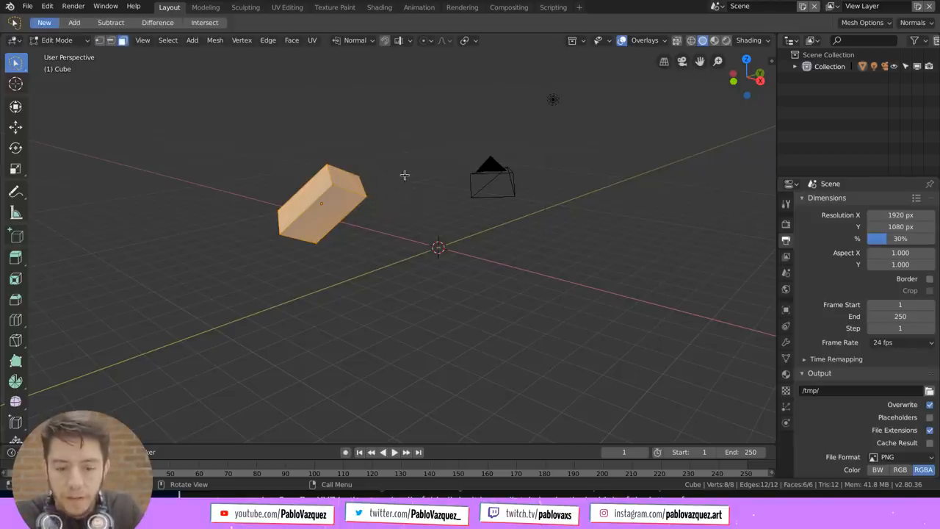
{"action": "key", "text": "w"}
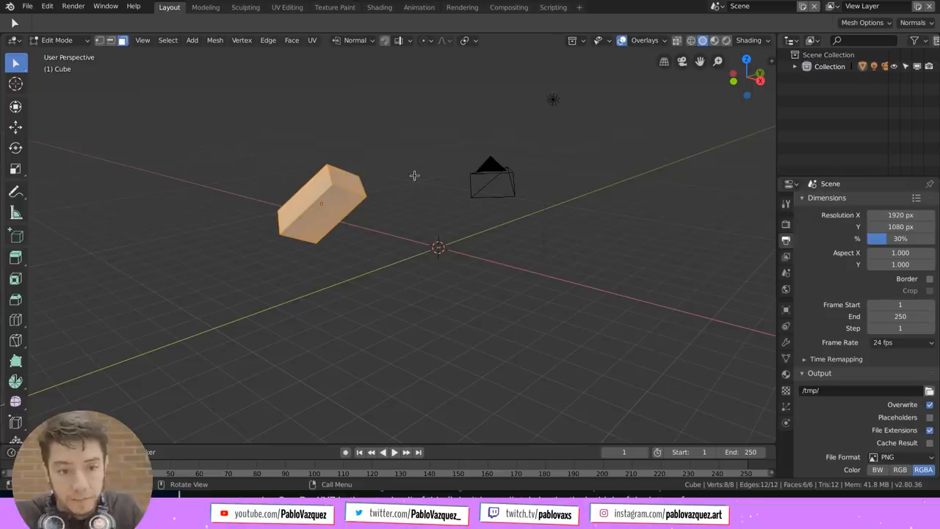
{"action": "key", "text": "w"}
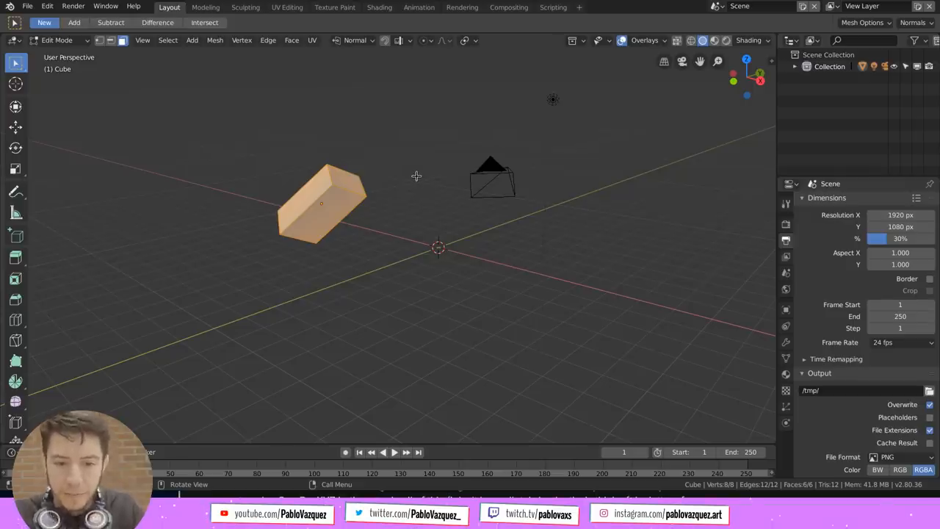
Browse the face context menu and the Ctrl+F face operations list
{"action": "right_click", "coordinate": [416, 176]}
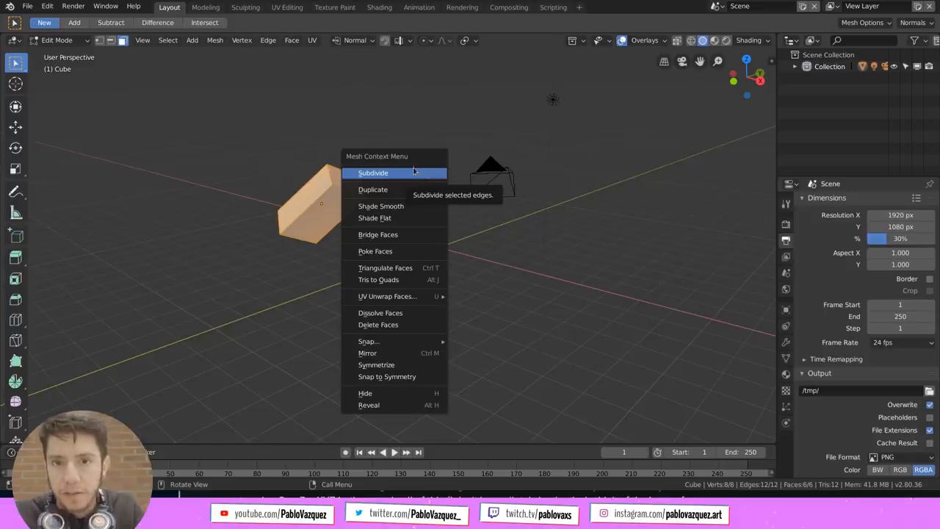
{"action": "key", "text": "Escape"}
{"action": "key", "text": "ctrl+f"}
{"action": "left_click", "coordinate": [401, 165]}
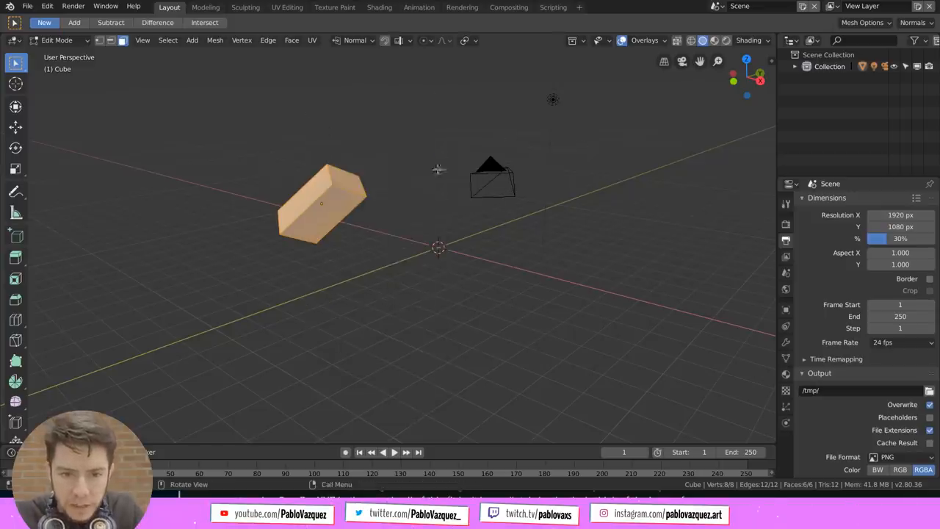
Add Bridge Faces to Quick Favorites and confirm the Q menu lists Subdivide, Merge Vertices and Bridge Faces
{"action": "right_click", "coordinate": [381, 169]}
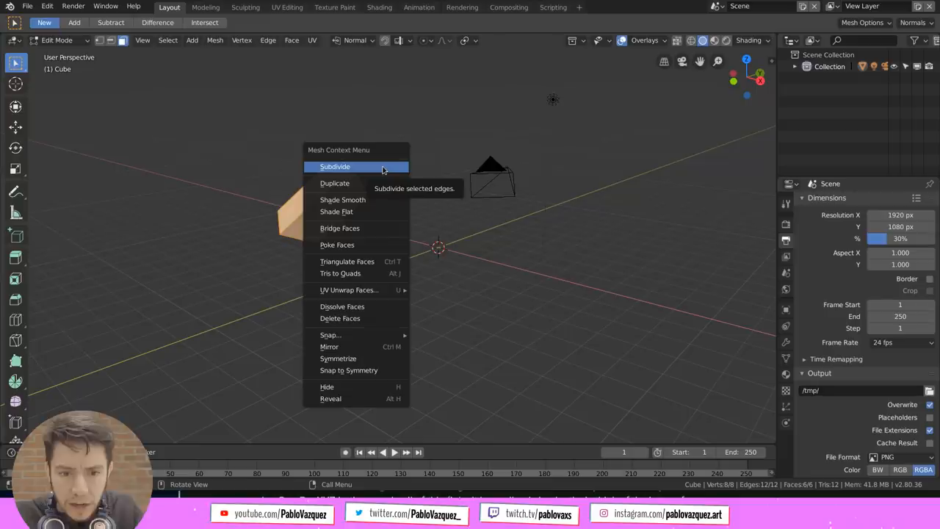
{"action": "right_click", "coordinate": [367, 233]}
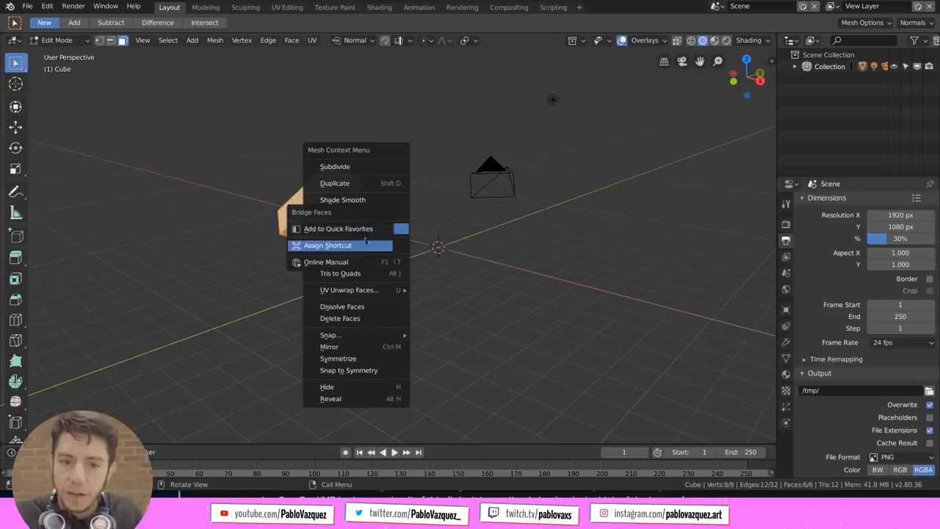
{"action": "key", "text": "Escape"}
{"action": "key", "text": "Escape"}
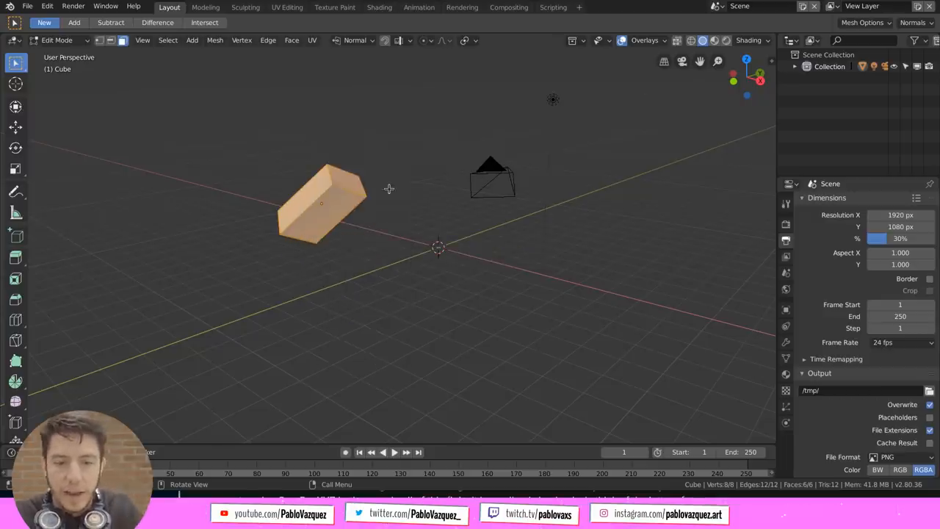
{"action": "key", "text": "q"}
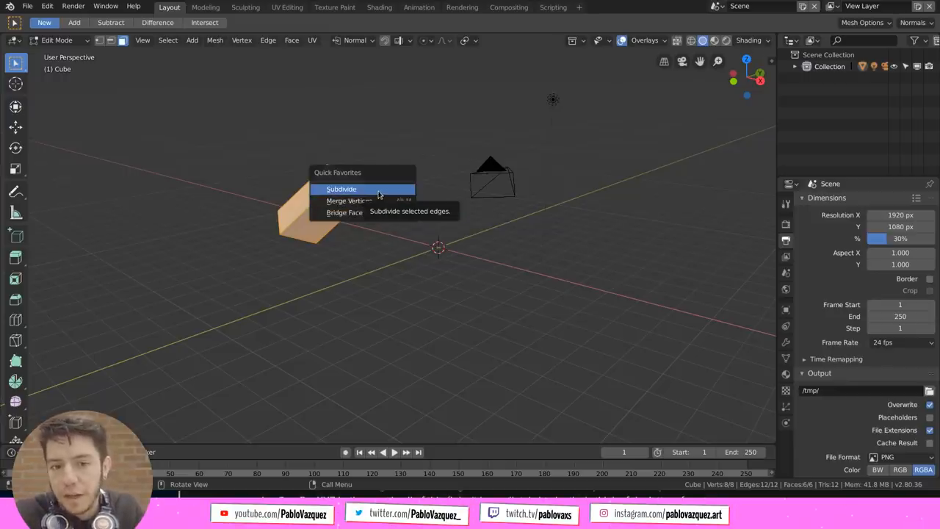
In Object Mode, add Object > Shade Smooth to the Quick Favorites menu
{"action": "key", "text": "Escape"}
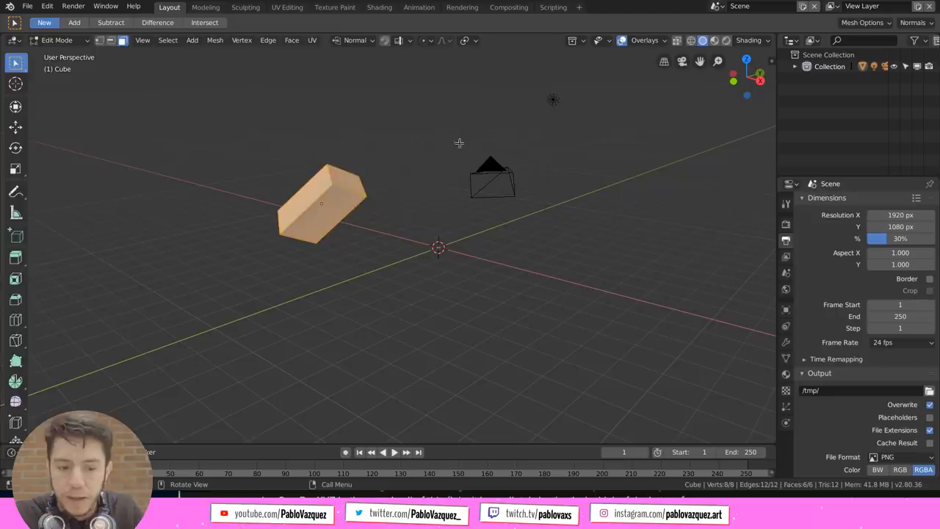
{"action": "key", "text": "Tab"}
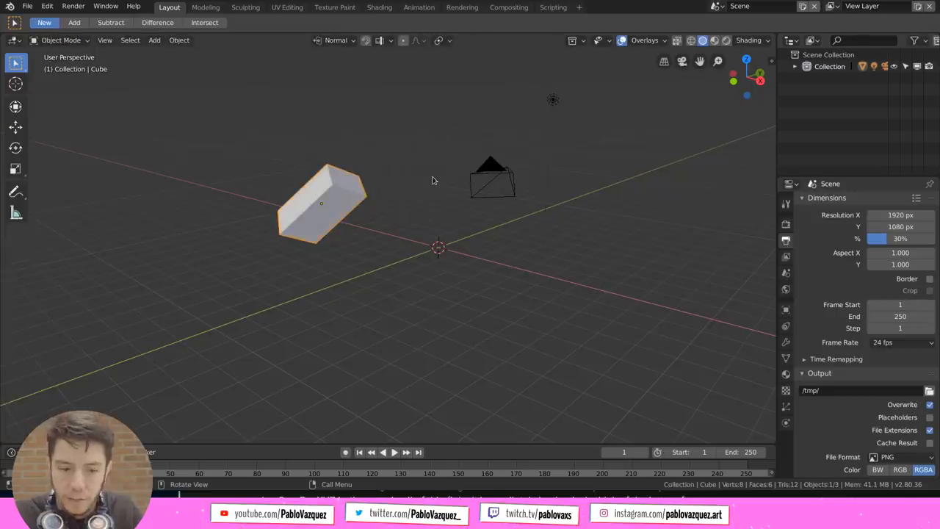
{"action": "key", "text": "q"}
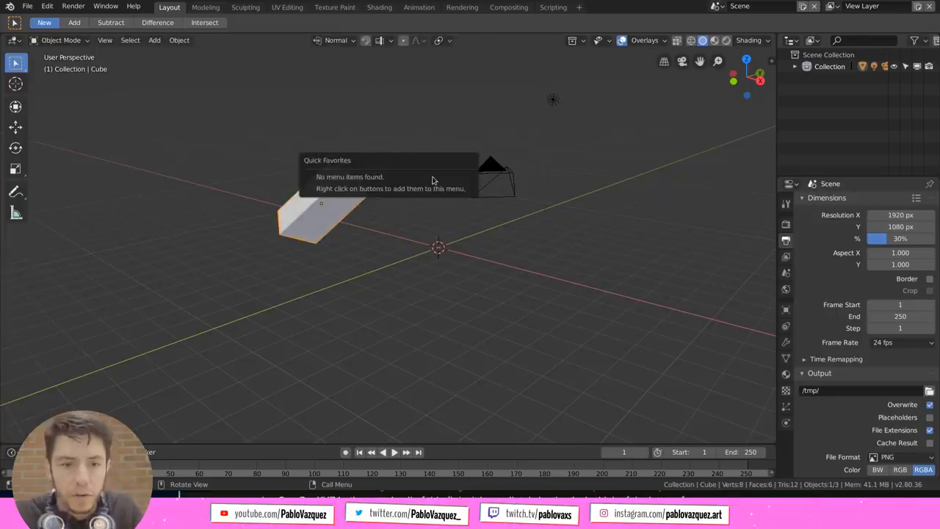
{"action": "left_click", "coordinate": [179, 41]}
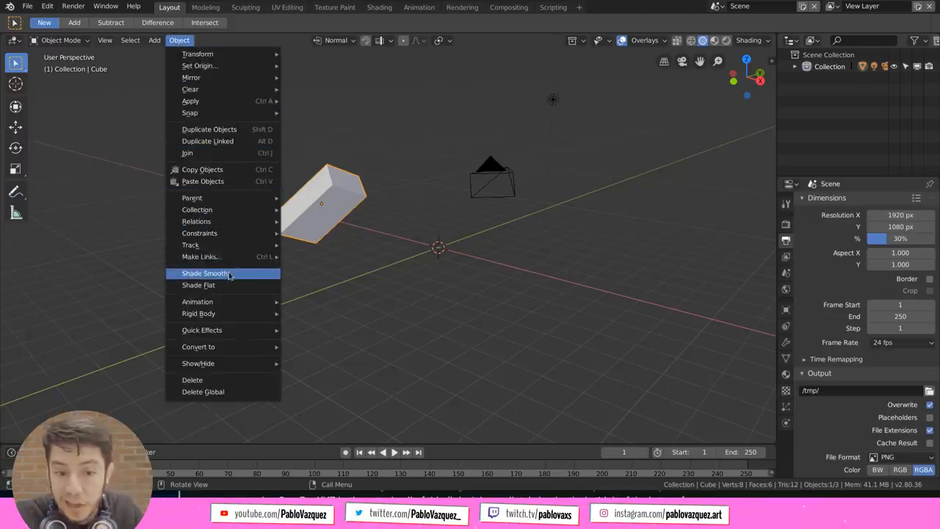
{"action": "right_click", "coordinate": [205, 273]}
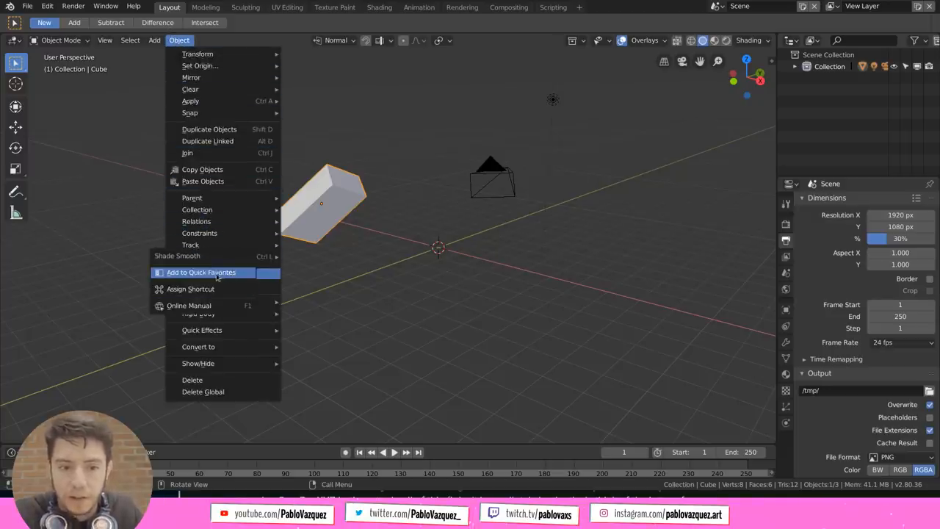
{"action": "left_click", "coordinate": [216, 276]}
Apply Shade Smooth from Quick Favorites, then review the Edit Mode favourites and face context menu
{"action": "key", "text": "q"}
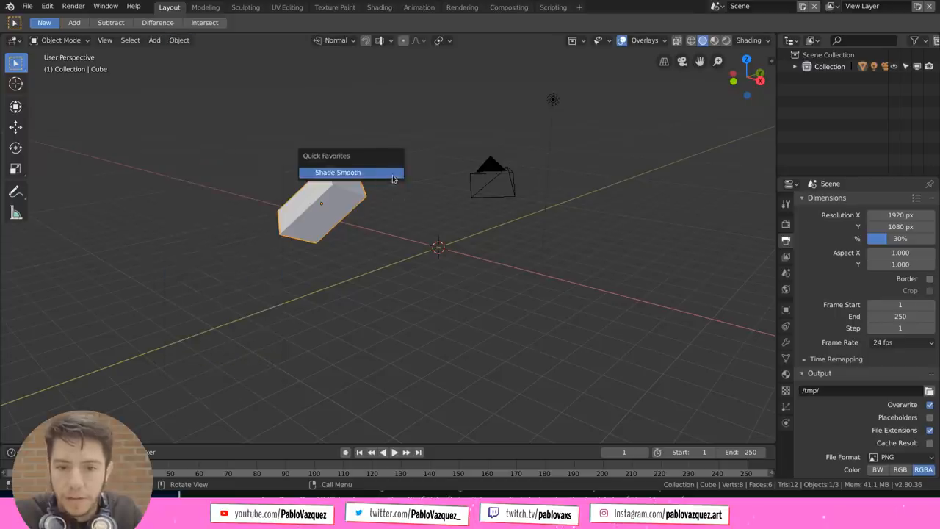
{"action": "left_click", "coordinate": [392, 174]}
{"action": "key", "text": "Tab"}
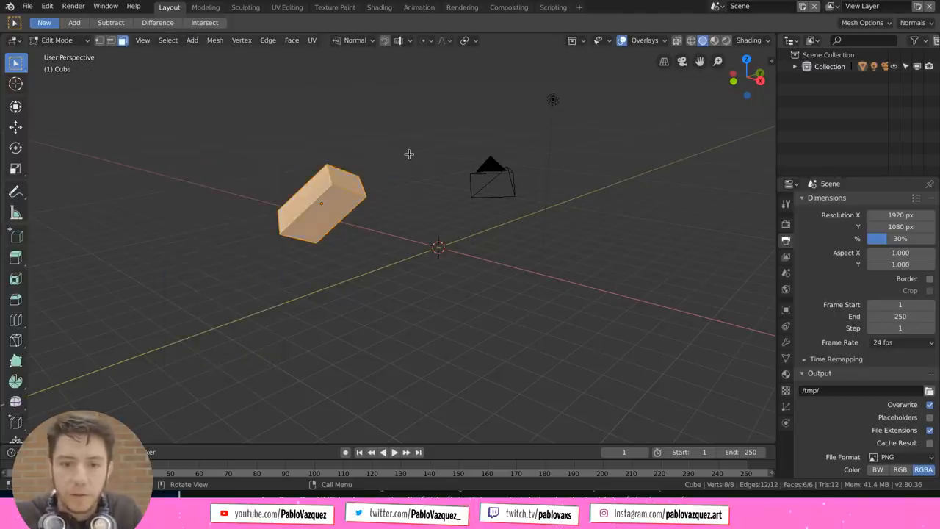
{"action": "key", "text": "q"}
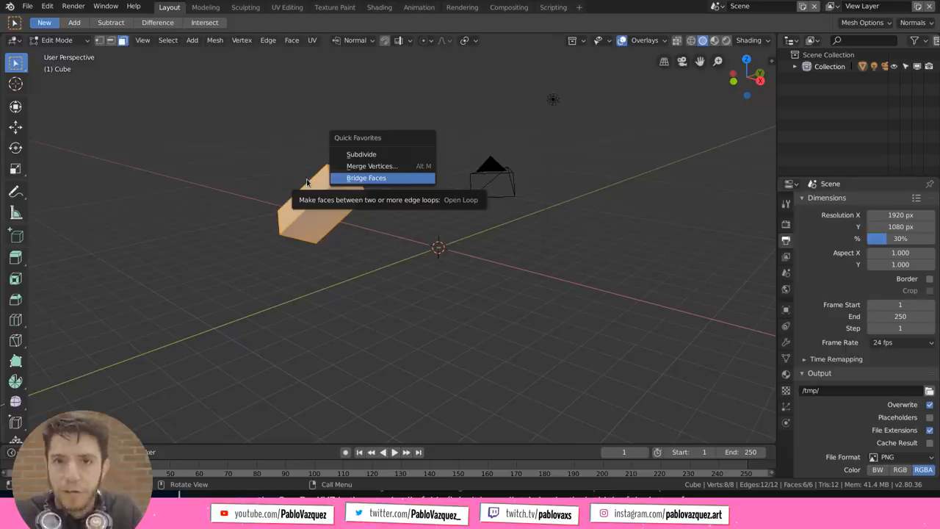
{"action": "key", "text": "Escape"}
{"action": "right_click", "coordinate": [391, 190]}
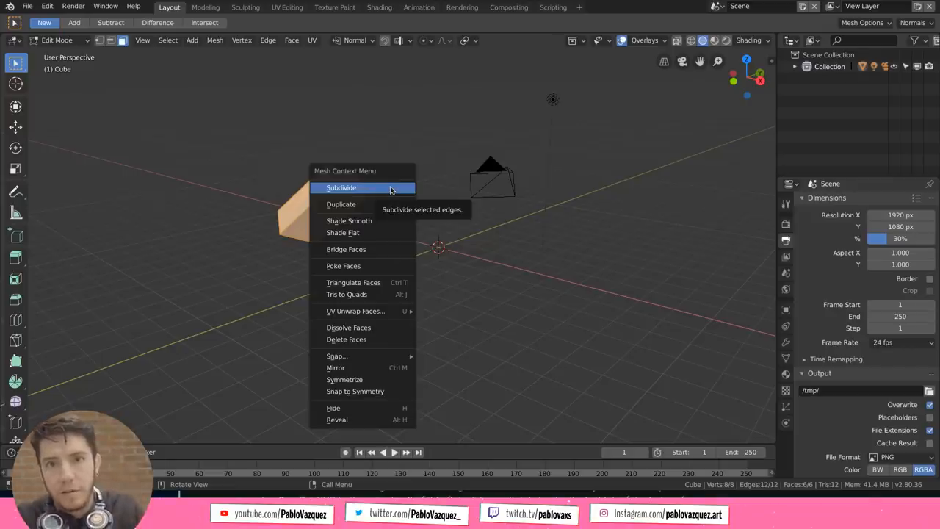
Return to the Blender window and switch the cube to Object Mode
{"action": "left_click", "coordinate": [389, 190]}
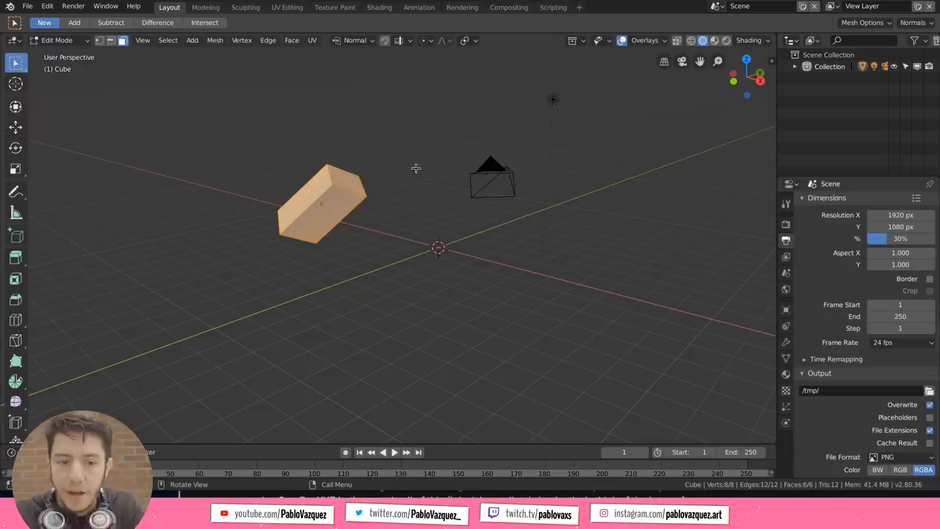
{"action": "key", "text": "super"}
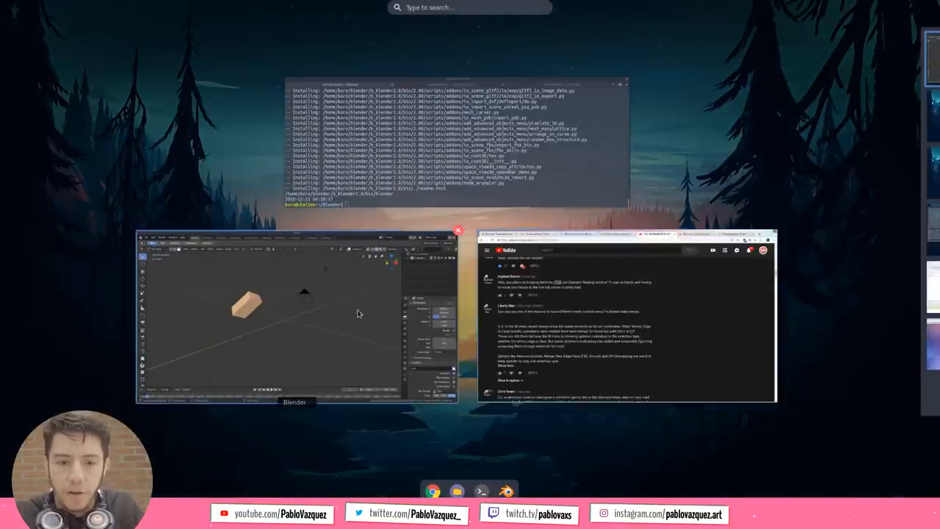
{"action": "left_click", "coordinate": [363, 301]}
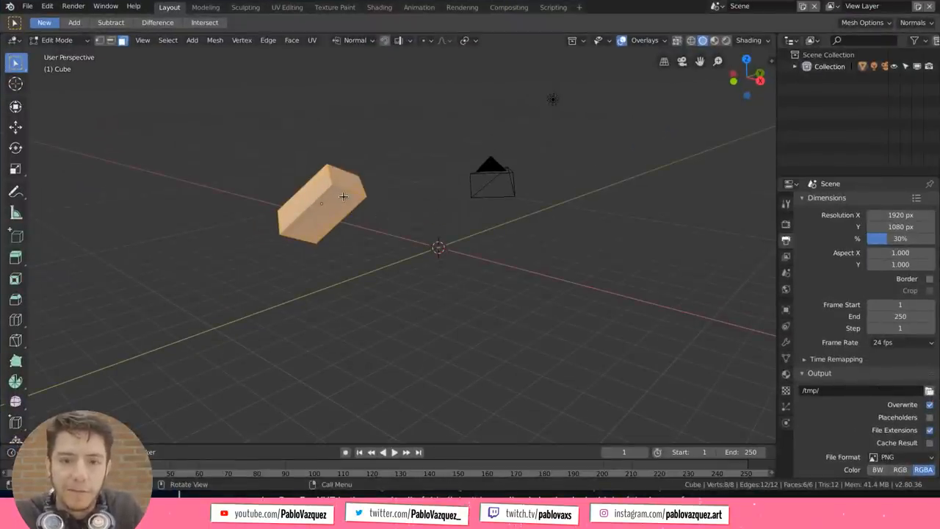
{"action": "key", "text": "Tab"}
{"action": "key", "text": "Tab"}
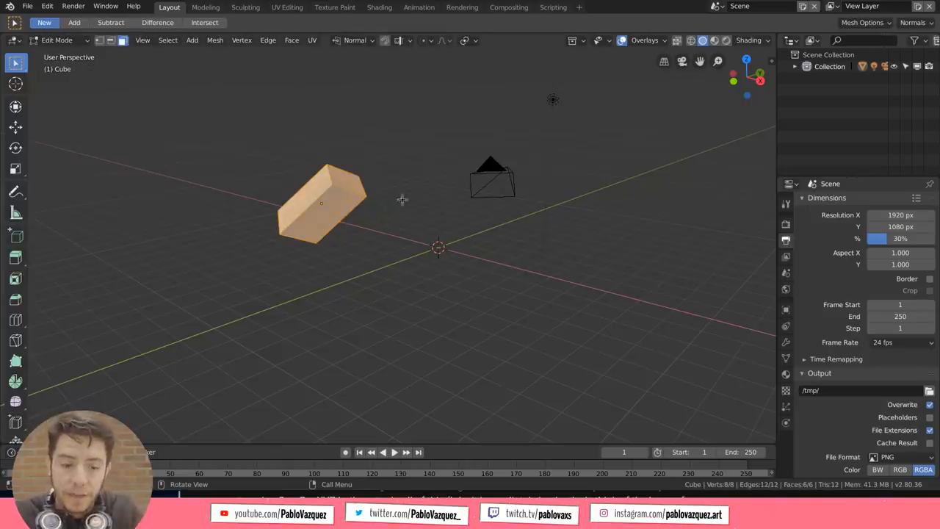
Inspect the Merge Vertices entry in Quick Favorites without running it, then leave for the window overview
{"action": "key", "text": "q"}
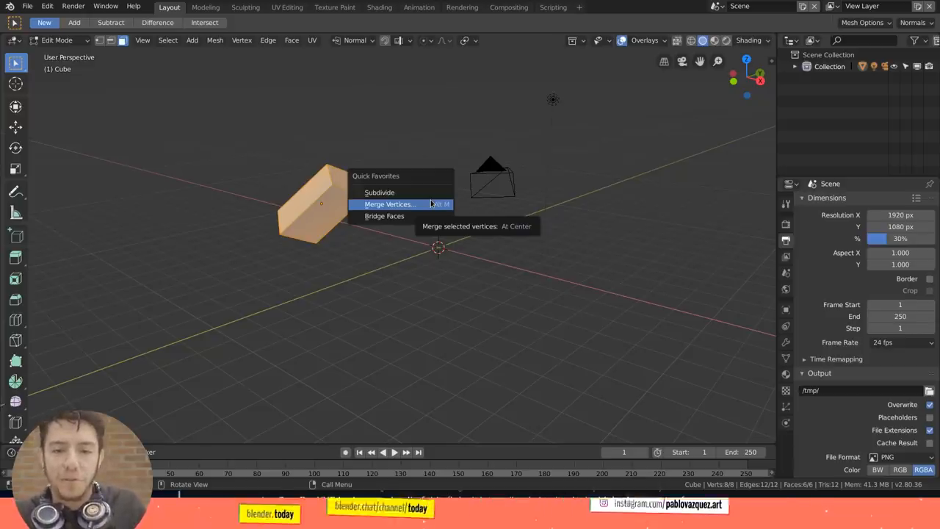
{"action": "right_click", "coordinate": [432, 203]}
{"action": "left_click", "coordinate": [424, 211]}
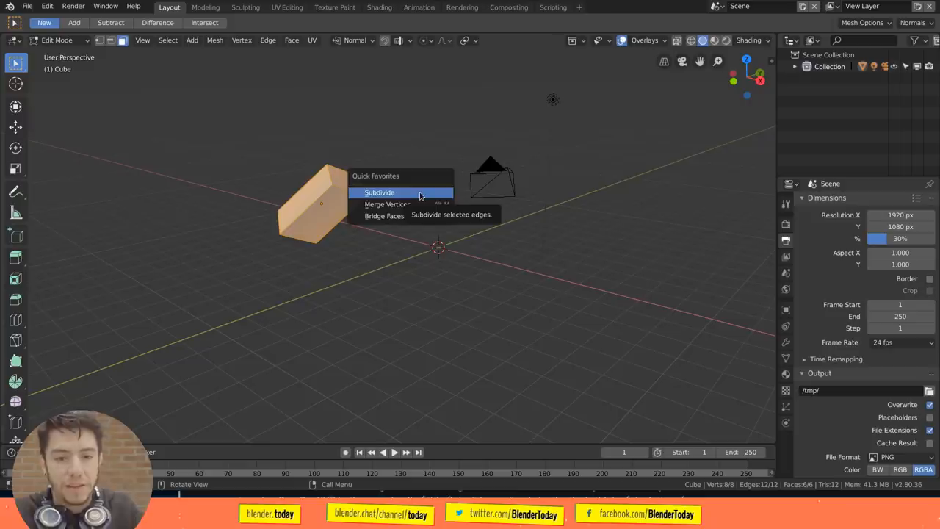
{"action": "key", "text": "Escape"}
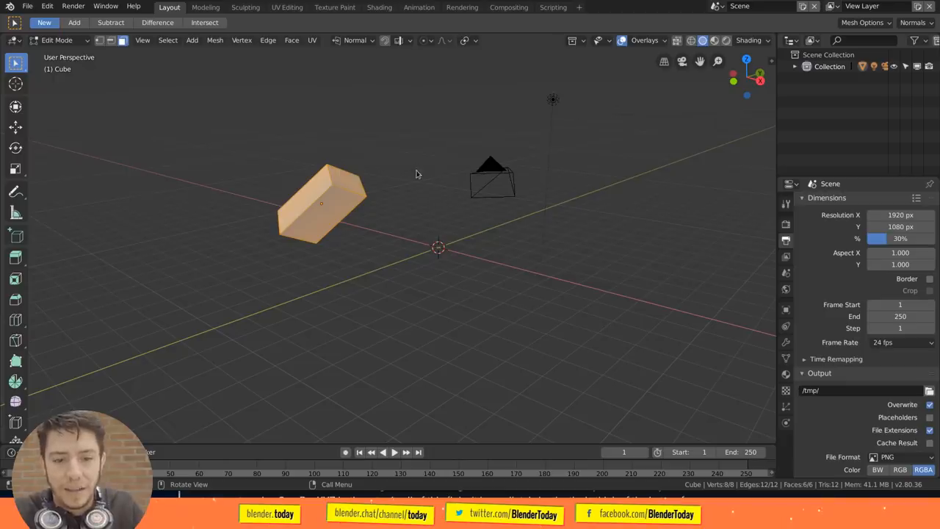
{"action": "key", "text": "super"}
Switch to the browser showing the YouTube stream comments
{"action": "left_click", "coordinate": [558, 266]}
{"action": "scroll", "coordinate": [563, 239], "scroll_direction": "down", "scroll_amount": 1}
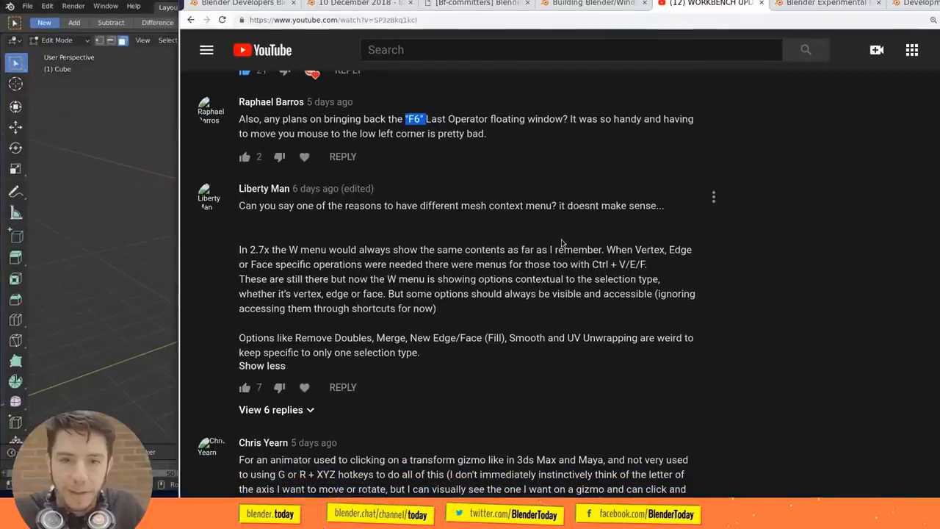
{"action": "scroll", "coordinate": [575, 221], "scroll_direction": "down", "scroll_amount": 4}
{"action": "scroll", "coordinate": [575, 221], "scroll_direction": "down", "scroll_amount": 1}
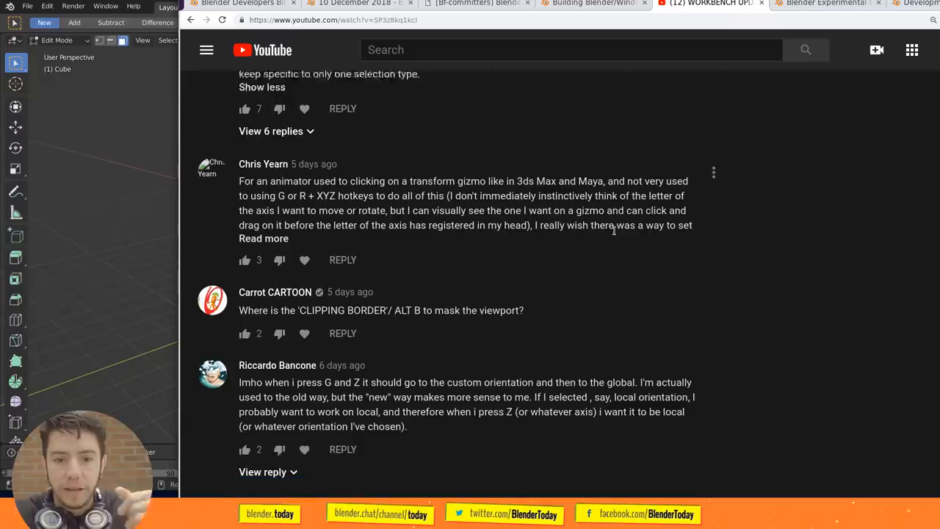
{"action": "scroll", "coordinate": [613, 231], "scroll_direction": "down", "scroll_amount": 2}
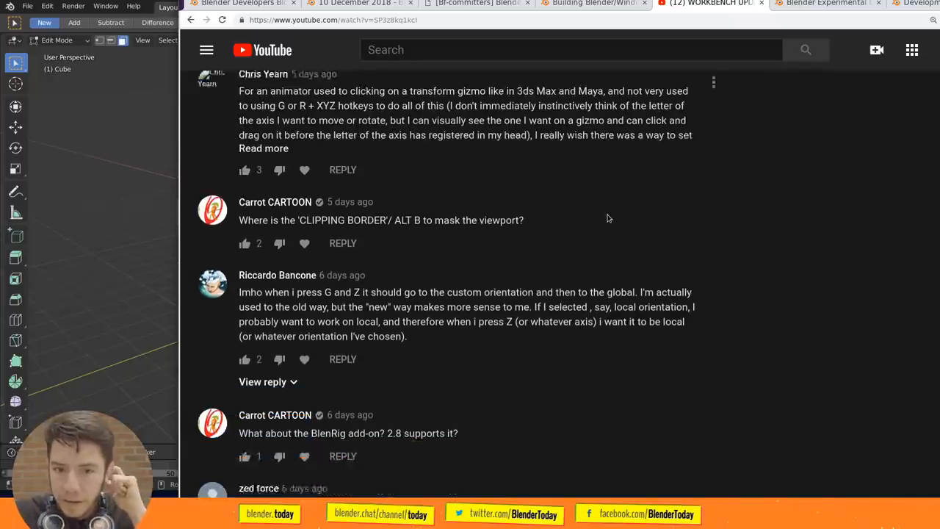
{"action": "scroll", "coordinate": [608, 218], "scroll_direction": "down", "scroll_amount": 2}
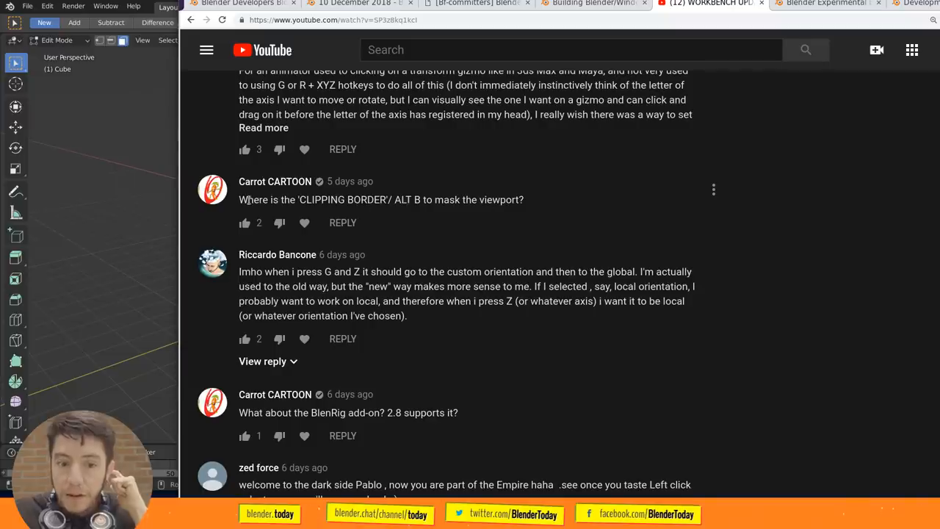
{"action": "scroll", "coordinate": [577, 219], "scroll_direction": "up", "scroll_amount": 2}
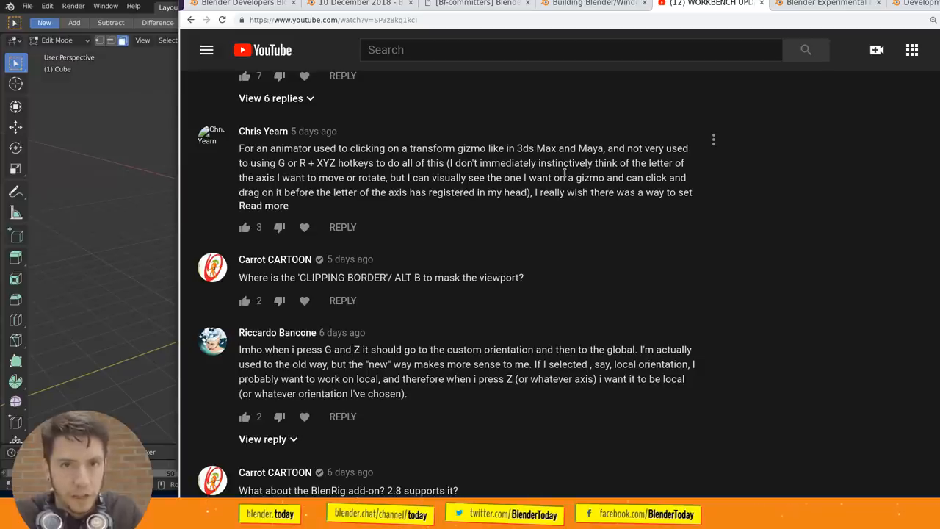
{"action": "scroll", "coordinate": [440, 272], "scroll_direction": "down", "scroll_amount": 2}
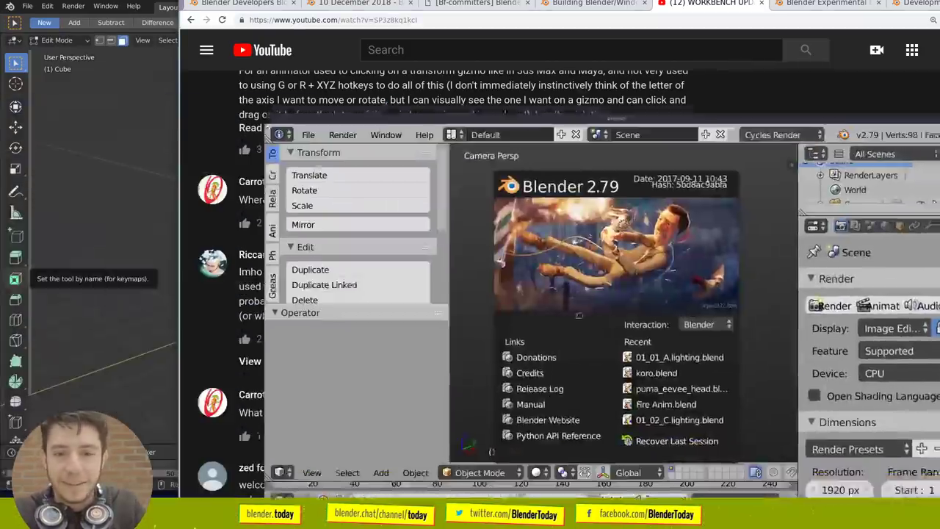
In Blender 2.79, draw an Alt+B clipping border around the sphere and move the window aside
{"action": "left_click", "coordinate": [602, 221]}
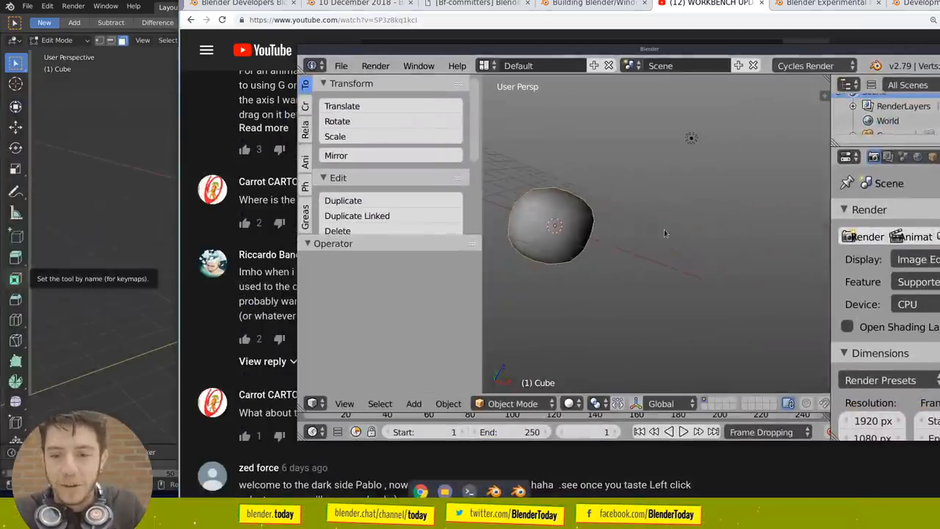
{"action": "middle_click_drag", "start_coordinate": [664, 233], "coordinate": [702, 229]}
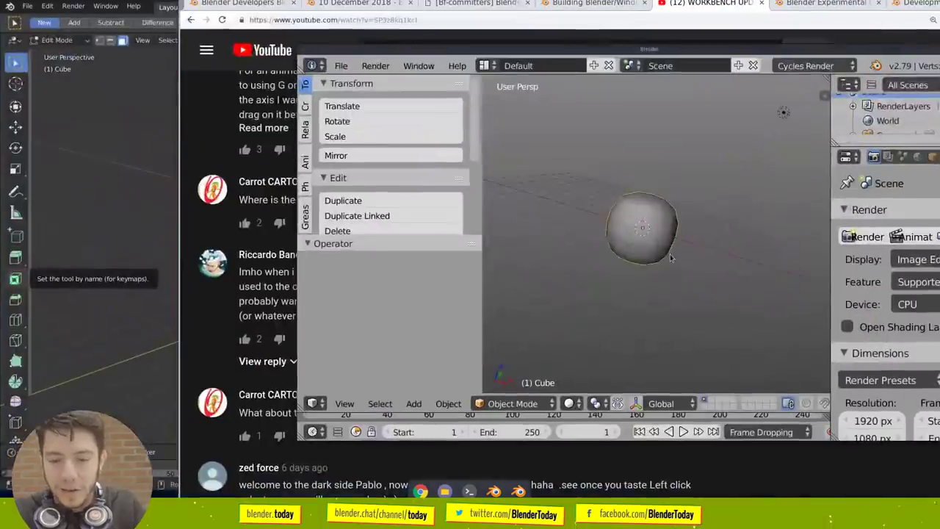
{"action": "key", "text": "b"}
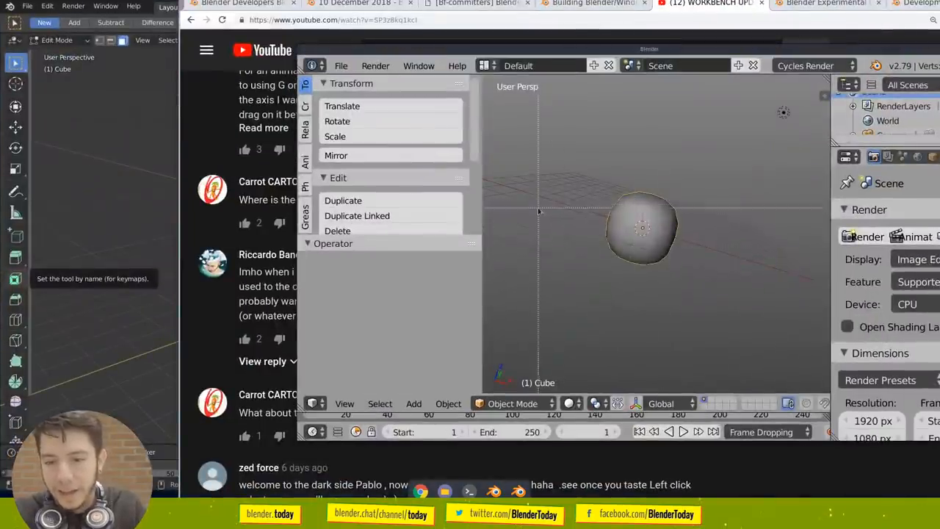
{"action": "left_click_drag", "start_coordinate": [539, 207], "coordinate": [610, 286]}
{"action": "mouse_move", "coordinate": [610, 287]}
{"action": "middle_mouse_down"}
{"action": "mouse_move", "coordinate": [591, 273]}
{"action": "mouse_move", "coordinate": [687, 232]}
{"action": "middle_mouse_up"}
{"action": "mouse_move", "coordinate": [649, 48]}
{"action": "left_mouse_down"}
{"action": "mouse_move", "coordinate": [567, 82]}
{"action": "mouse_move", "coordinate": [557, 277]}
{"action": "left_mouse_up"}
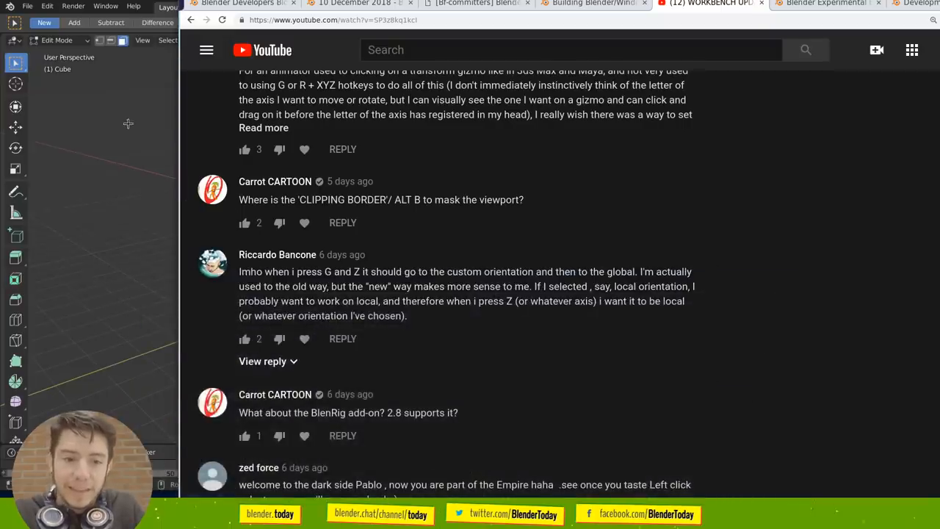
Bring Blender 2.80 to the front and orbit around the cube and camera
{"action": "key", "text": "alt+Tab"}
{"action": "mouse_move", "coordinate": [396, 229]}
{"action": "middle_mouse_down"}
{"action": "mouse_move", "coordinate": [382, 216]}
{"action": "mouse_move", "coordinate": [413, 215]}
{"action": "middle_mouse_up"}
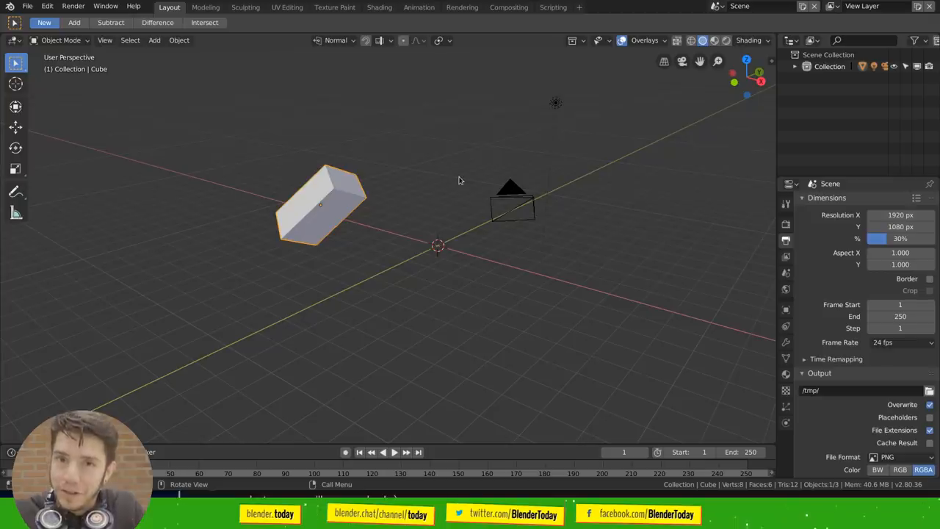
Orbit the cube scene, then bring the YouTube comments browser to the front
{"action": "mouse_move", "coordinate": [461, 203]}
{"action": "middle_mouse_down"}
{"action": "mouse_move", "coordinate": [499, 200]}
{"action": "mouse_move", "coordinate": [485, 197]}
{"action": "middle_mouse_up"}
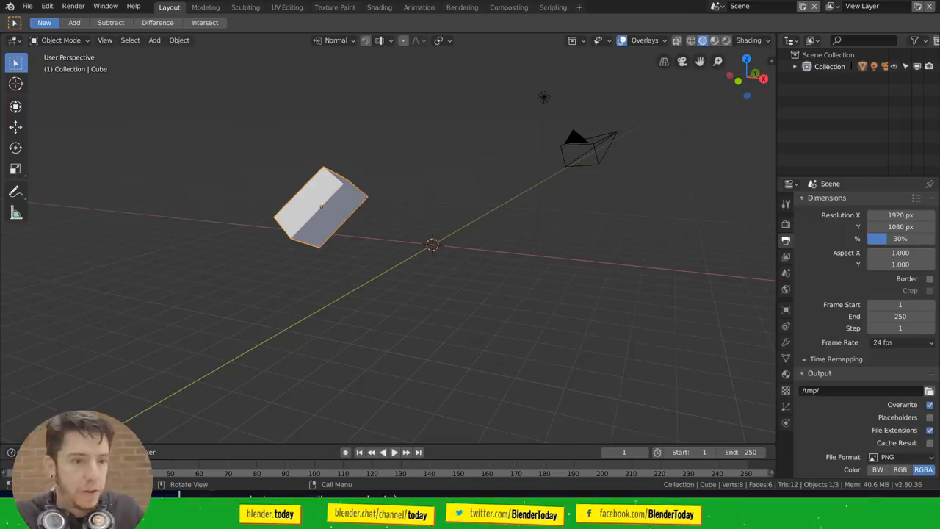
{"action": "key", "text": "super"}
{"action": "left_click", "coordinate": [661, 286]}
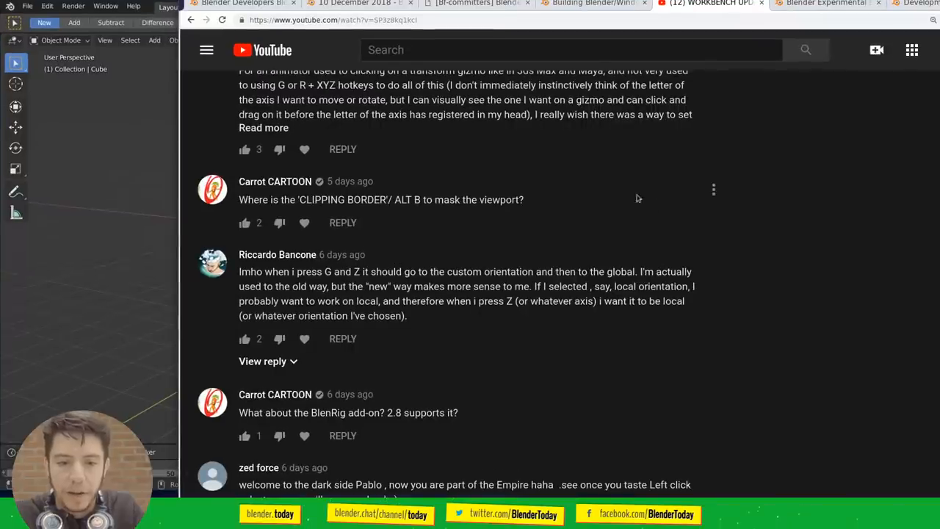
{"action": "scroll", "coordinate": [849, 194], "scroll_direction": "down", "scroll_amount": 1}
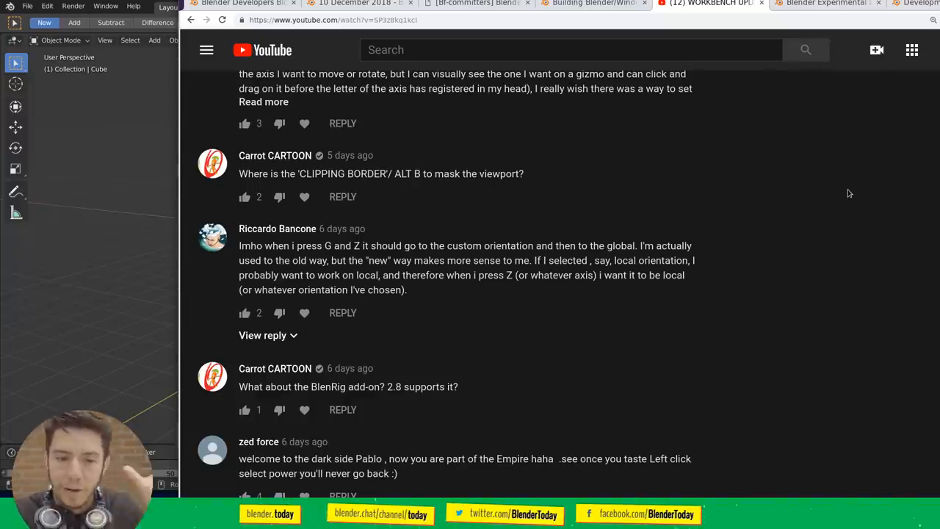
{"action": "scroll", "coordinate": [840, 192], "scroll_direction": "down", "scroll_amount": 1}
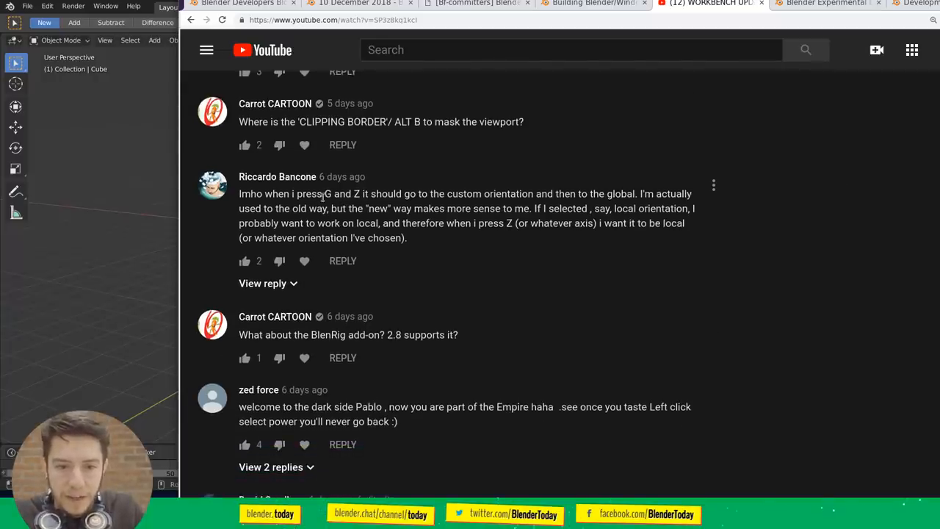
{"action": "scroll", "coordinate": [543, 220], "scroll_direction": "down", "scroll_amount": 1}
{"action": "scroll", "coordinate": [411, 206], "scroll_direction": "down", "scroll_amount": 1}
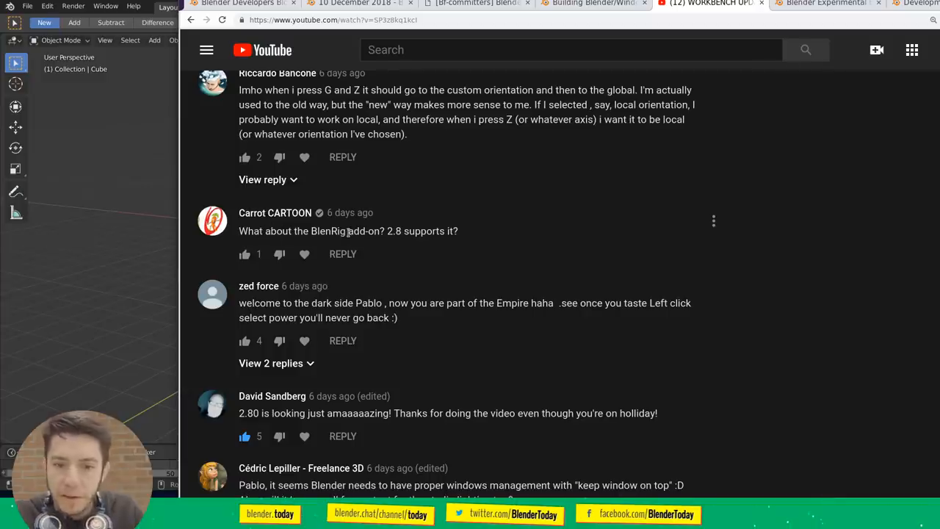
Highlight and clear the '2.8 supports it?' and left-click-select remarks while reading the comments
{"action": "left_click_drag", "start_coordinate": [459, 232], "coordinate": [386, 231]}
{"action": "left_click", "coordinate": [426, 231]}
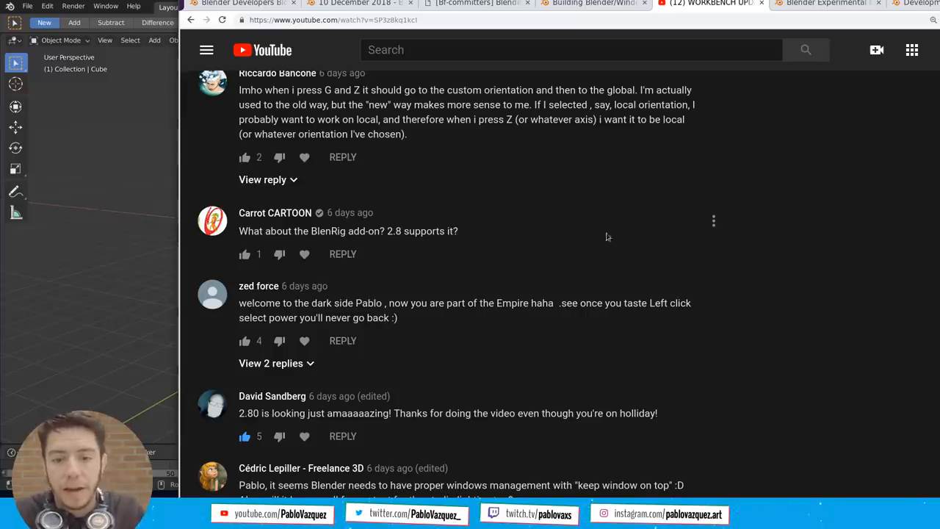
{"action": "scroll", "coordinate": [637, 237], "scroll_direction": "down", "scroll_amount": 3}
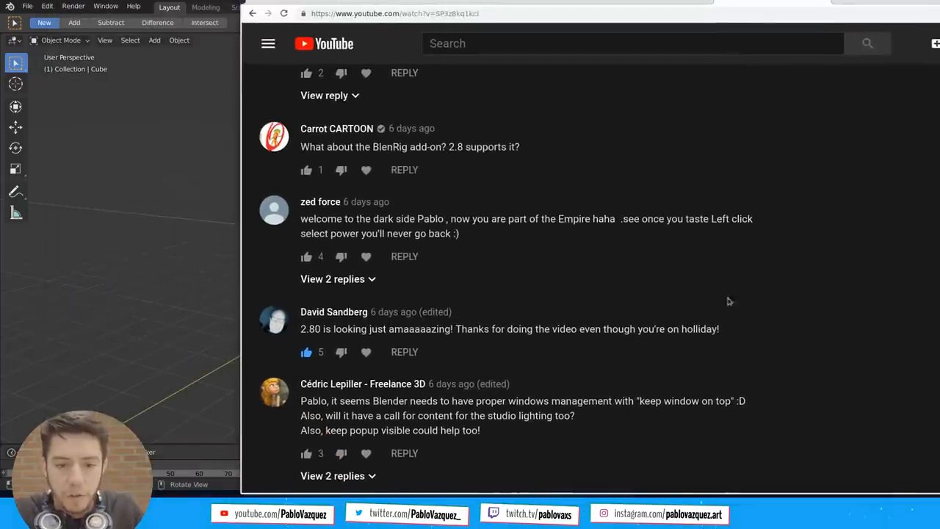
{"action": "scroll", "coordinate": [793, 301], "scroll_direction": "down", "scroll_amount": 1}
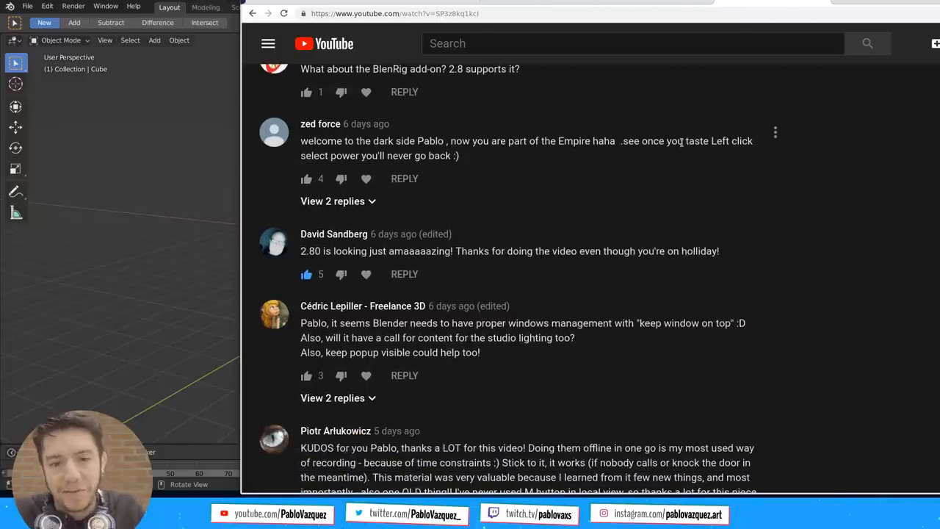
{"action": "left_click_drag", "start_coordinate": [691, 141], "coordinate": [699, 157]}
{"action": "left_click", "coordinate": [698, 158]}
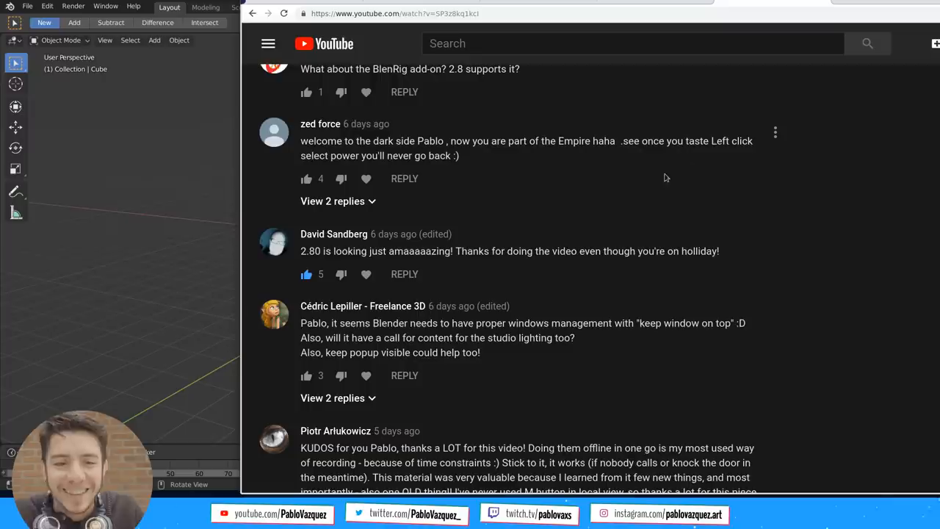
{"action": "scroll", "coordinate": [651, 180], "scroll_direction": "down", "scroll_amount": 1}
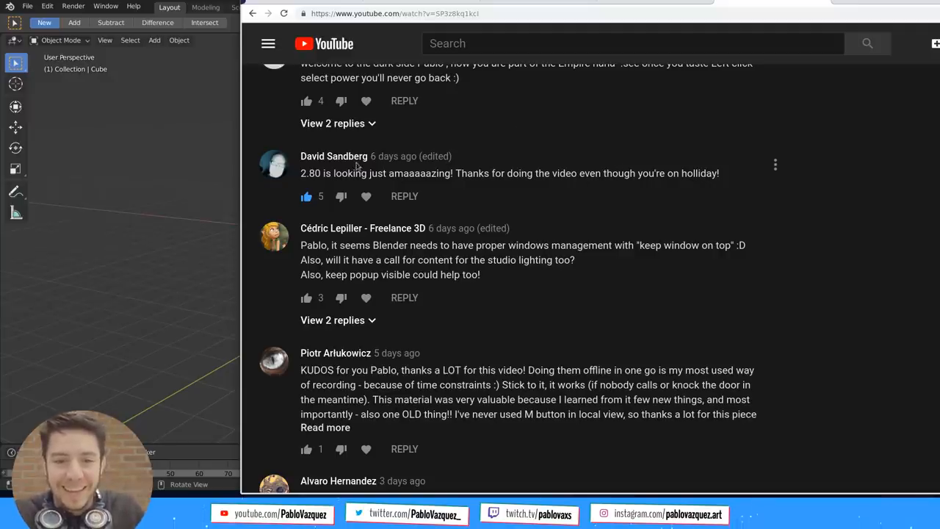
{"action": "mouse_move", "coordinate": [510, 250]}
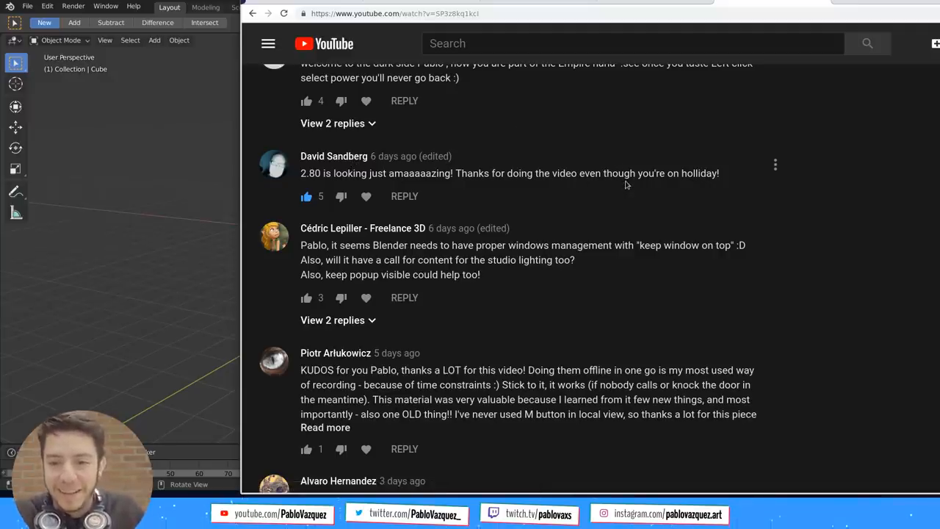
{"action": "scroll", "coordinate": [626, 184], "scroll_direction": "down", "scroll_amount": 1}
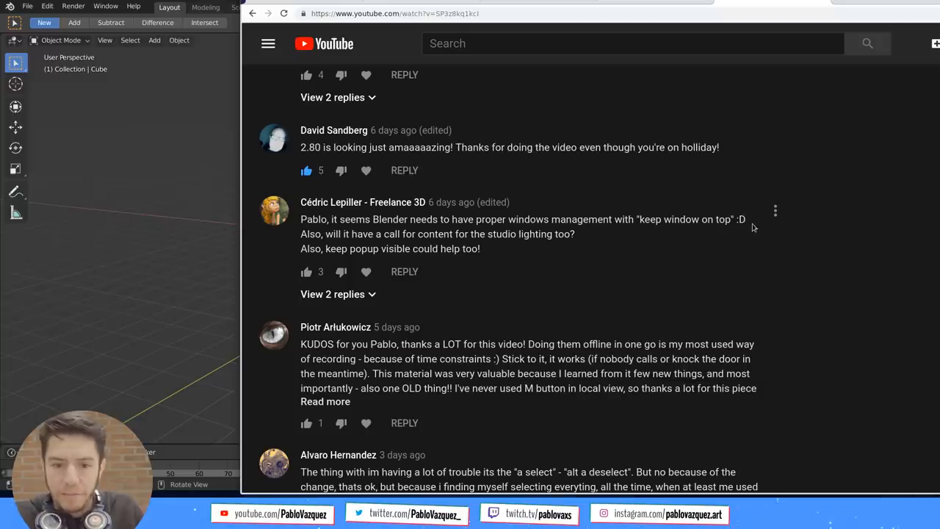
Open Blender Preferences and set its window to stay Always on Top beside the cube
{"action": "left_click", "coordinate": [203, 164]}
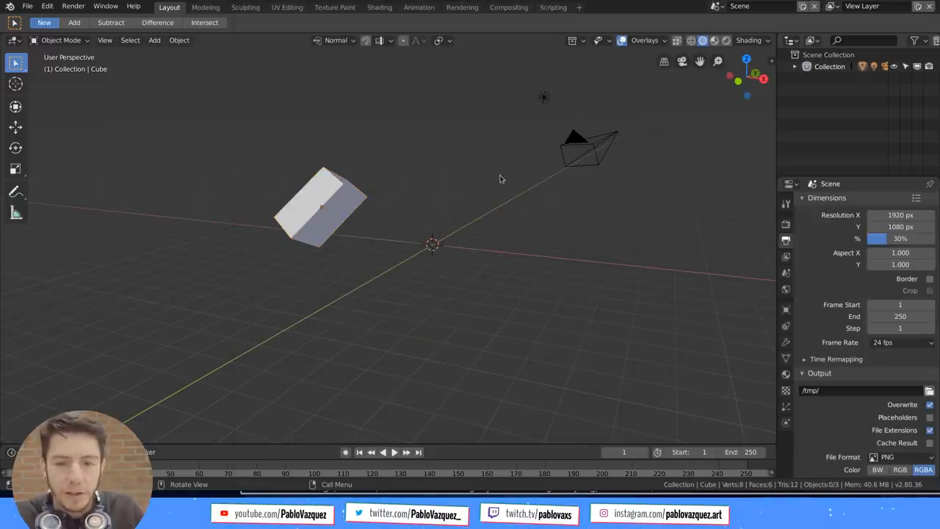
{"action": "key", "text": "F4"}
{"action": "left_click", "coordinate": [371, 171]}
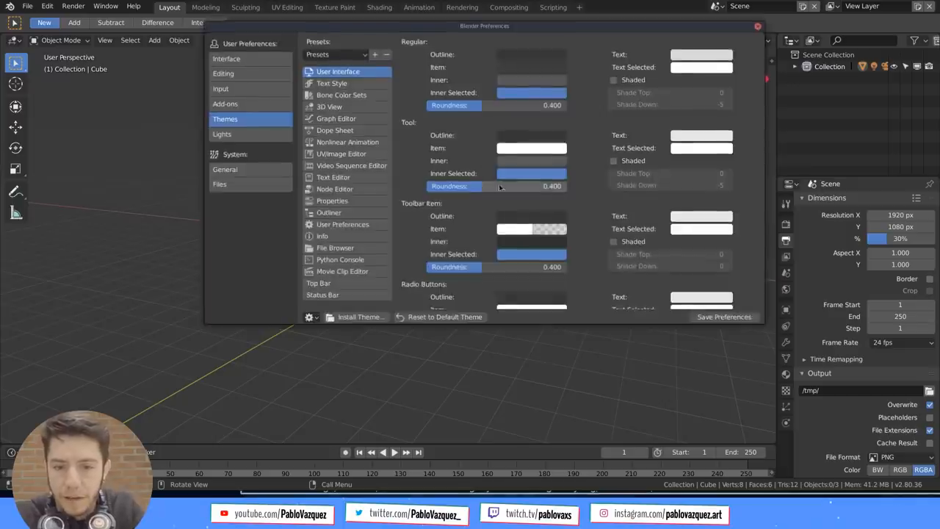
{"action": "left_click_drag", "start_coordinate": [484, 51], "coordinate": [549, 72]}
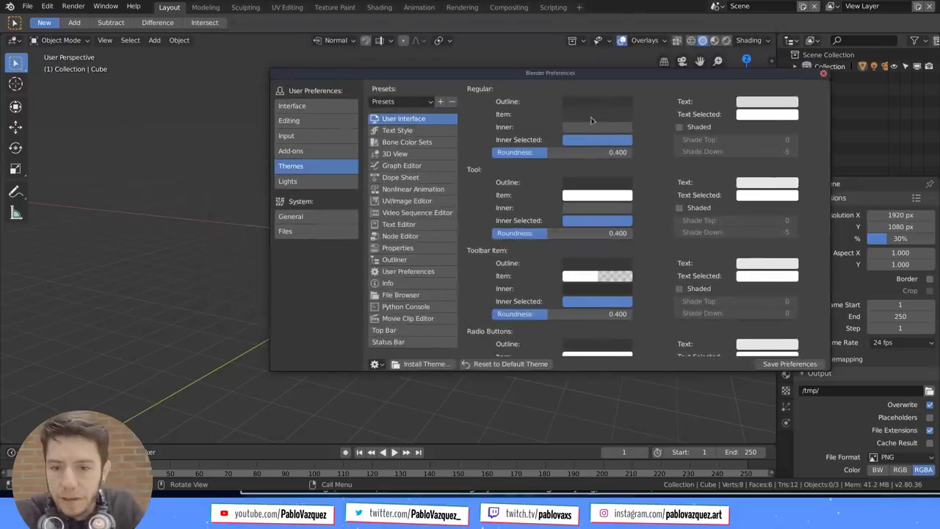
{"action": "right_click", "coordinate": [590, 76]}
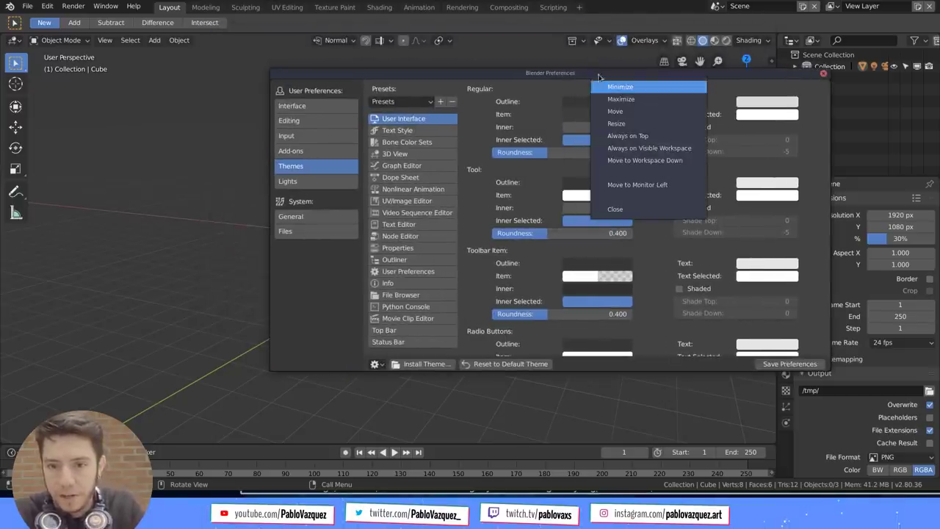
{"action": "left_click", "coordinate": [645, 142]}
{"action": "left_click_drag", "start_coordinate": [549, 73], "coordinate": [725, 84]}
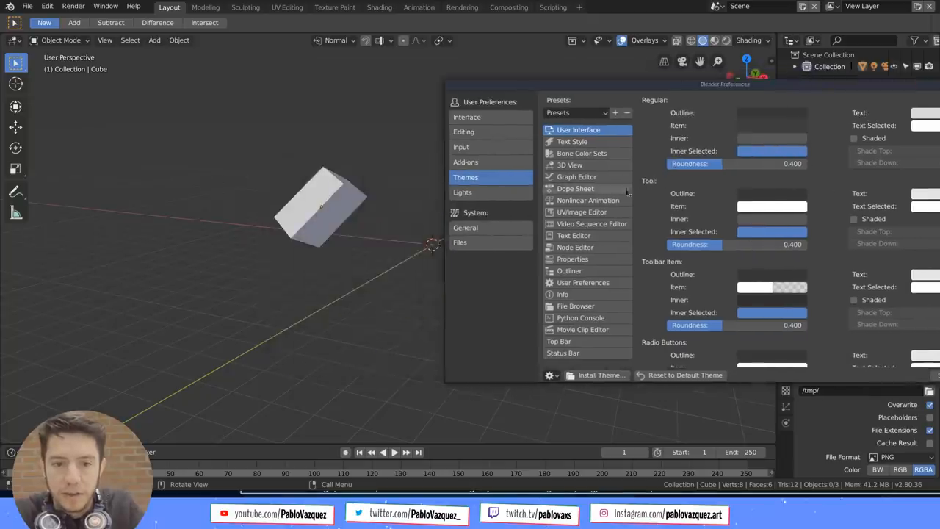
Move the Preferences window around while navigating the 3D view, then toggle Always on Top off
{"action": "mouse_move", "coordinate": [373, 205]}
{"action": "middle_mouse_down"}
{"action": "mouse_move", "coordinate": [347, 207]}
{"action": "mouse_move", "coordinate": [345, 220]}
{"action": "middle_mouse_up"}
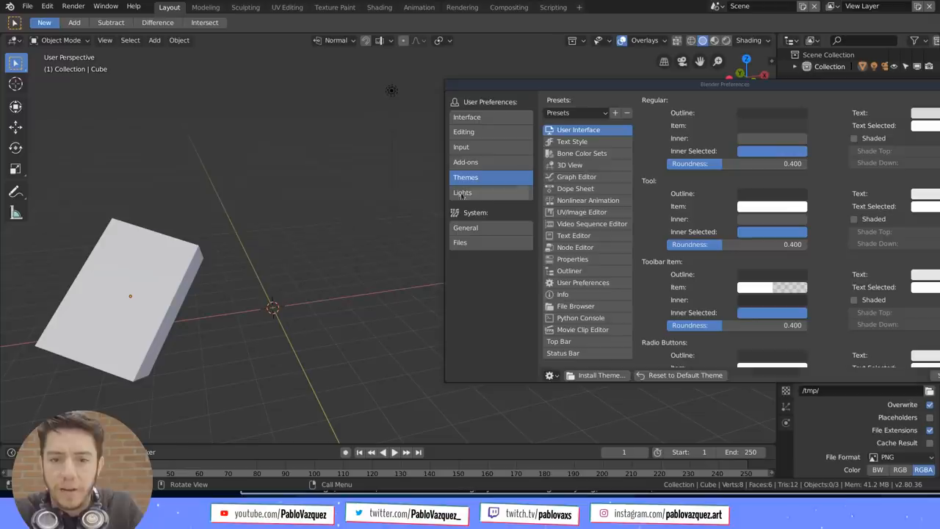
{"action": "mouse_move", "coordinate": [725, 84]}
{"action": "left_mouse_down"}
{"action": "mouse_move", "coordinate": [469, 129]}
{"action": "mouse_move", "coordinate": [683, 156]}
{"action": "mouse_move", "coordinate": [543, 78]}
{"action": "mouse_move", "coordinate": [387, 79]}
{"action": "left_mouse_up"}
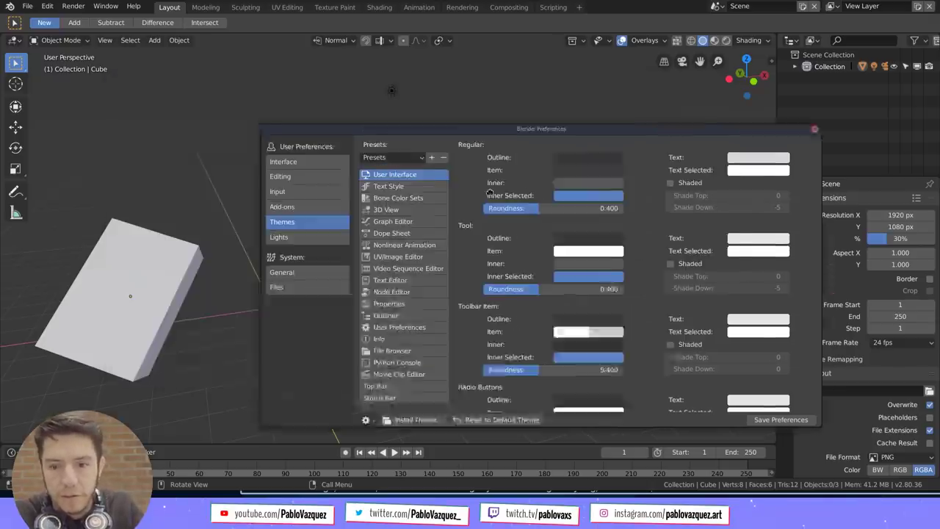
{"action": "left_click_drag", "start_coordinate": [387, 79], "coordinate": [746, 260]}
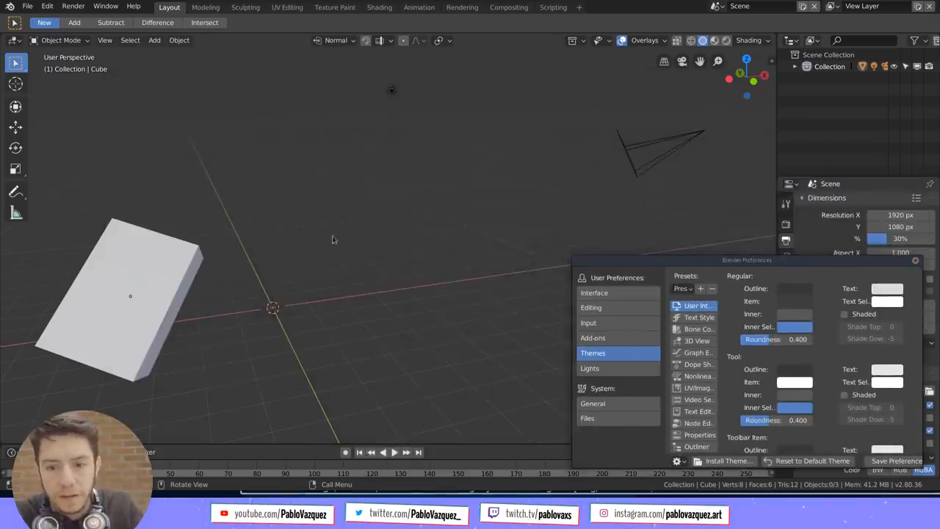
{"action": "key", "text": "ctrl+z"}
{"action": "key", "text": "ctrl+shift+z"}
{"action": "middle_click_drag", "start_coordinate": [320, 256], "coordinate": [441, 191], "text": "shift"}
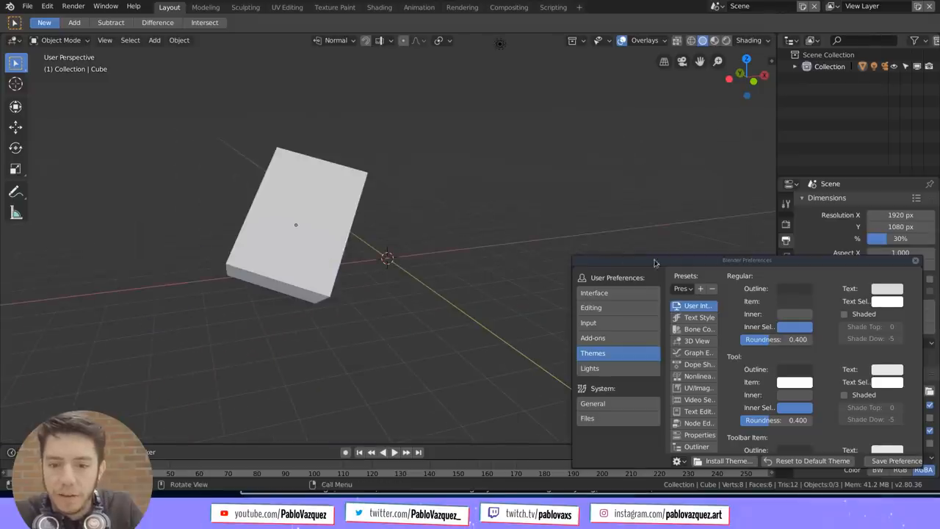
{"action": "right_click", "coordinate": [657, 263]}
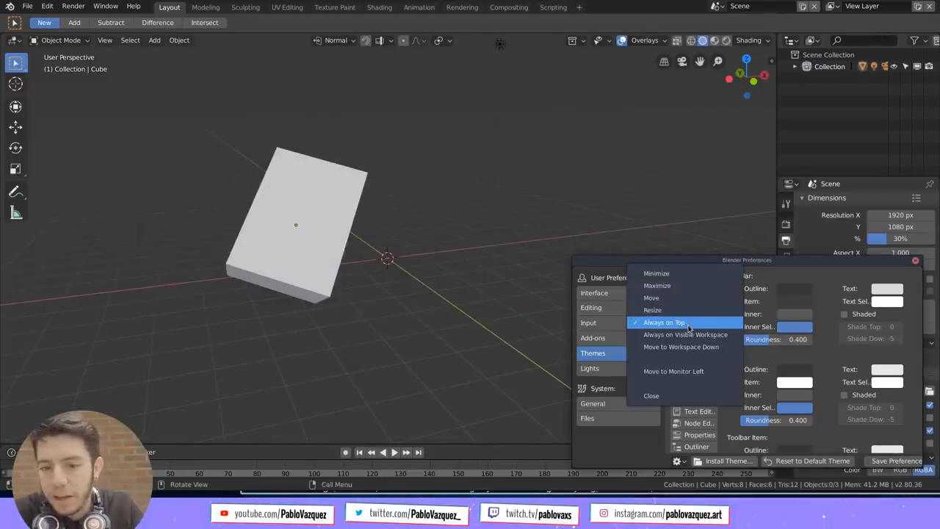
{"action": "left_click", "coordinate": [663, 322]}
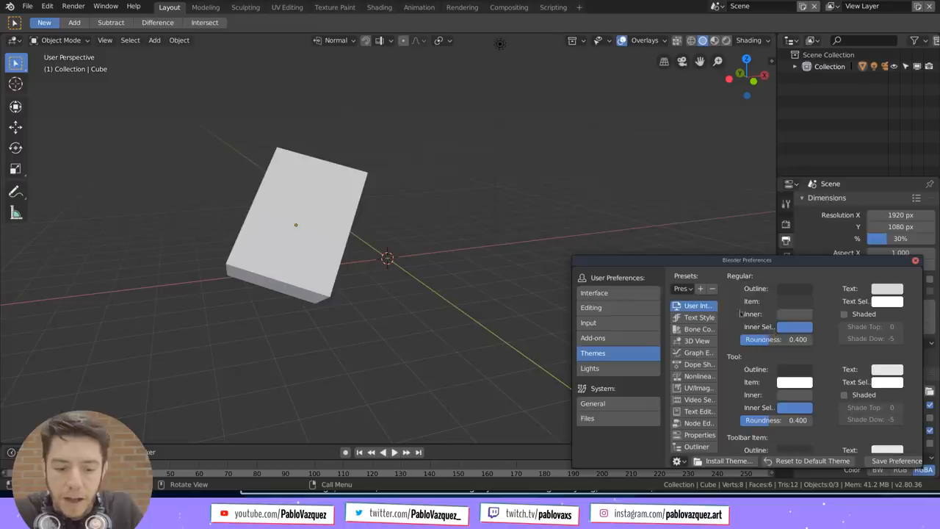
Resize and reposition the Preferences window, then close it from its window menu
{"action": "left_click_drag", "start_coordinate": [577, 260], "coordinate": [220, 110]}
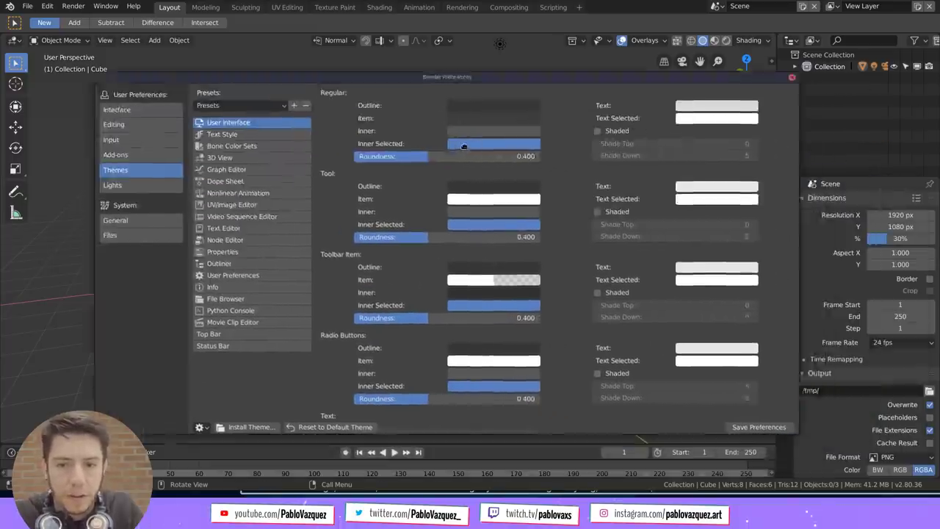
{"action": "left_click_drag", "start_coordinate": [570, 110], "coordinate": [483, 62]}
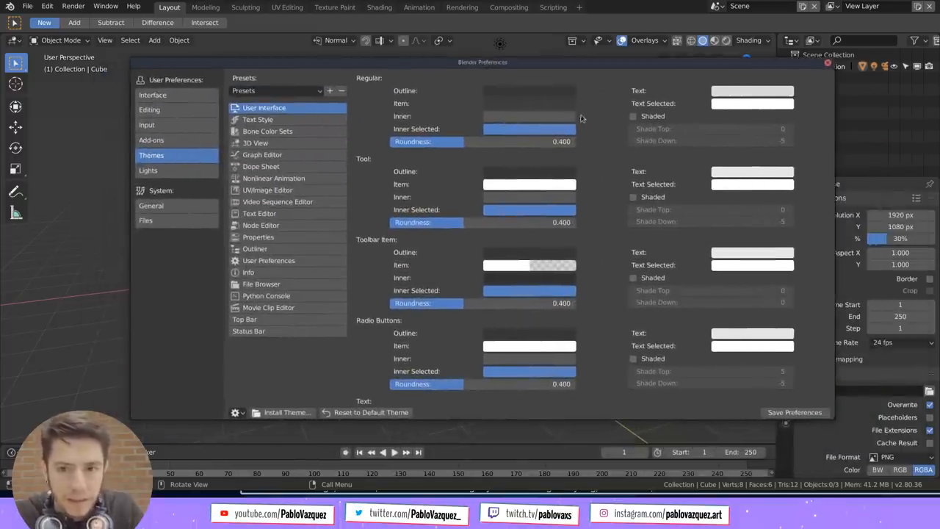
{"action": "right_click", "coordinate": [589, 65]}
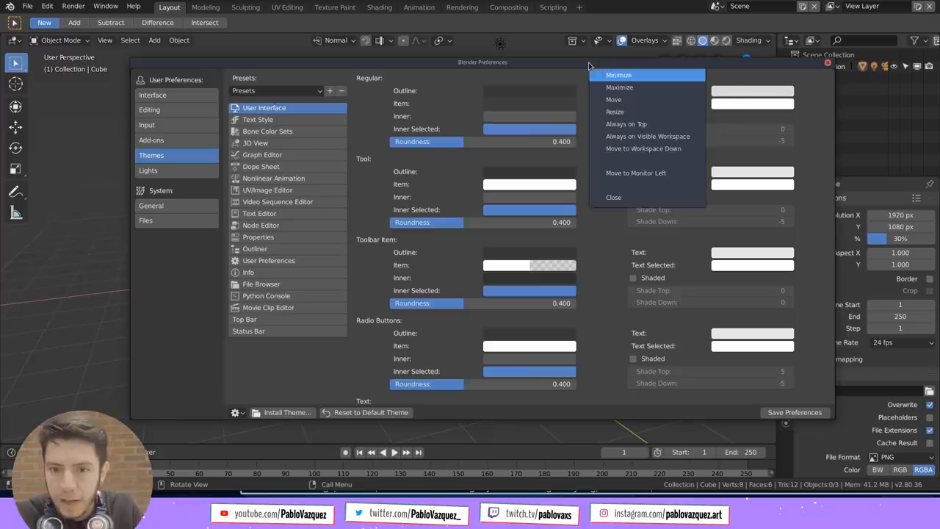
{"action": "left_click", "coordinate": [664, 123]}
{"action": "left_click", "coordinate": [827, 64]}
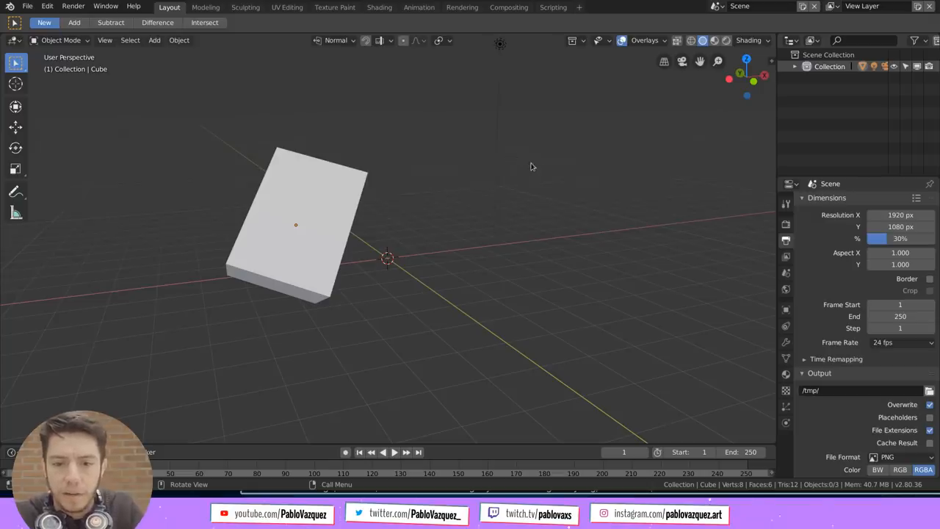
Bring the Chrome window with the YouTube comments to the front
{"action": "key", "text": "super"}
{"action": "left_click", "coordinate": [597, 250]}
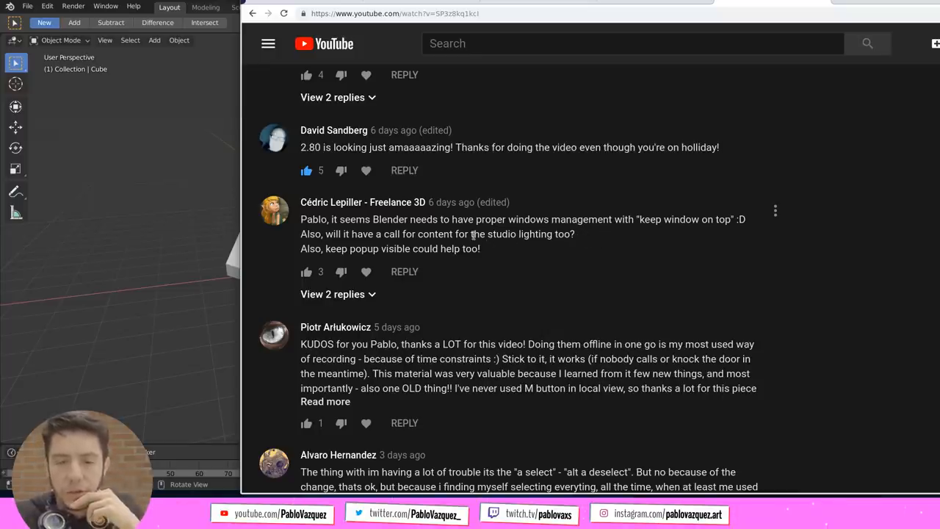
Switch the viewport to the red-and-black studio light and orbit the red-lit cube
{"action": "left_click", "coordinate": [16, 191]}
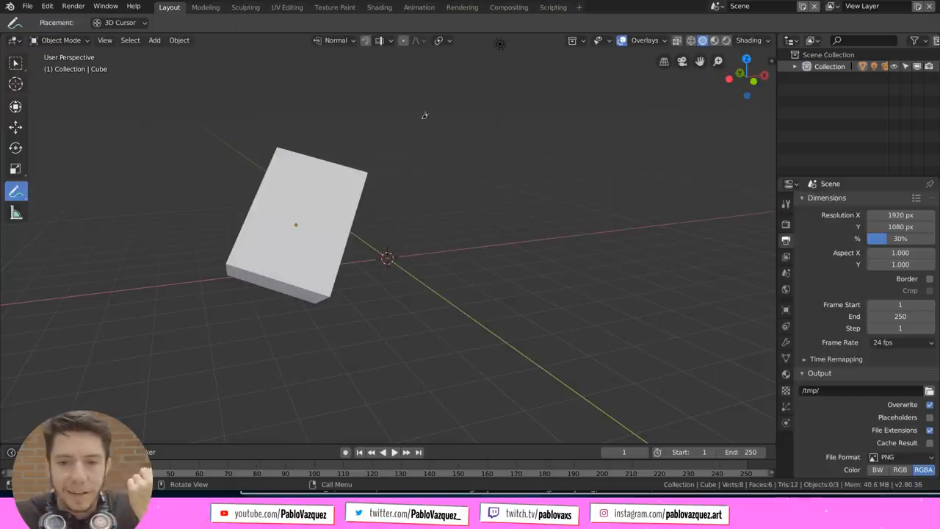
{"action": "left_click", "coordinate": [16, 61]}
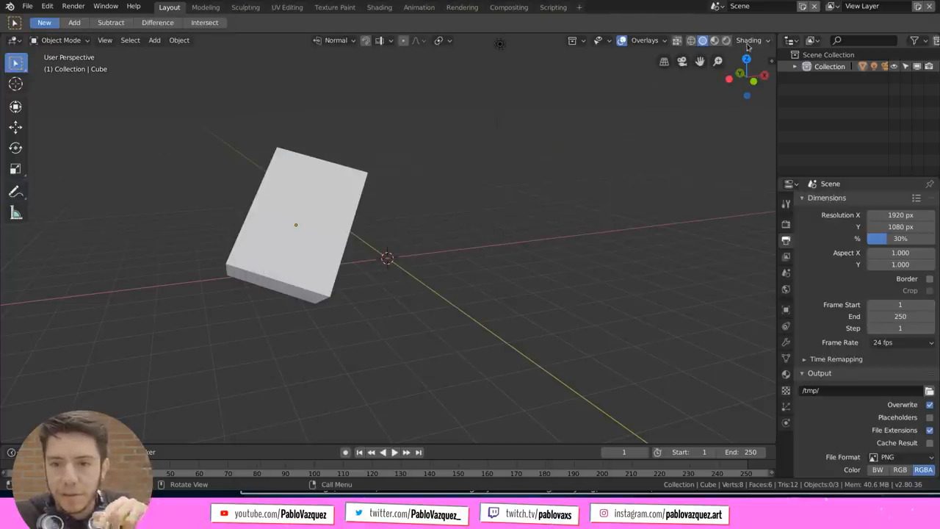
{"action": "left_click", "coordinate": [751, 40]}
{"action": "left_click", "coordinate": [742, 103]}
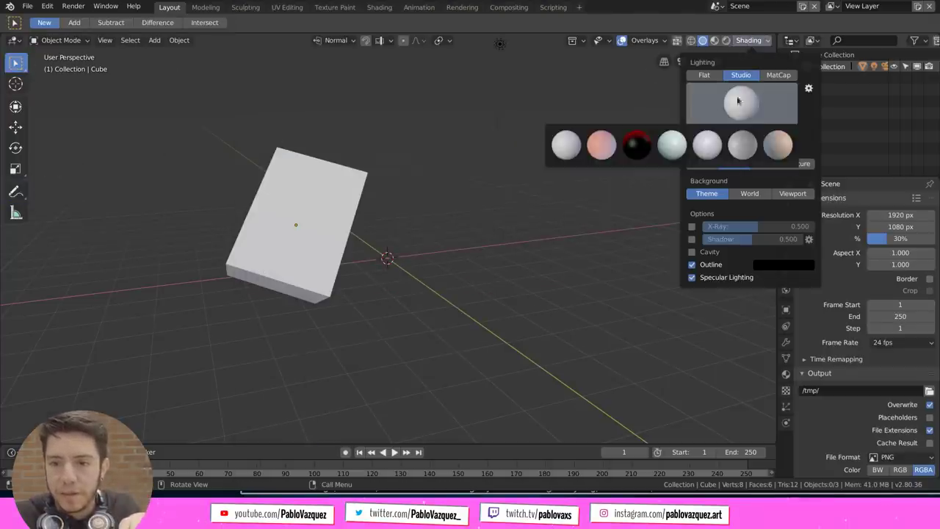
{"action": "left_click", "coordinate": [635, 143]}
{"action": "middle_click_drag", "start_coordinate": [609, 147], "coordinate": [734, 55]}
{"action": "left_click", "coordinate": [751, 40]}
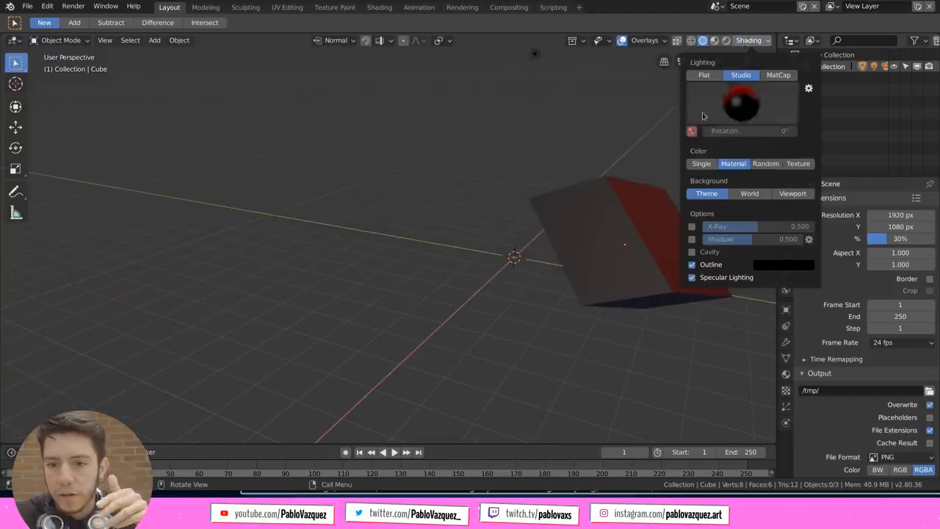
{"action": "left_click", "coordinate": [742, 103]}
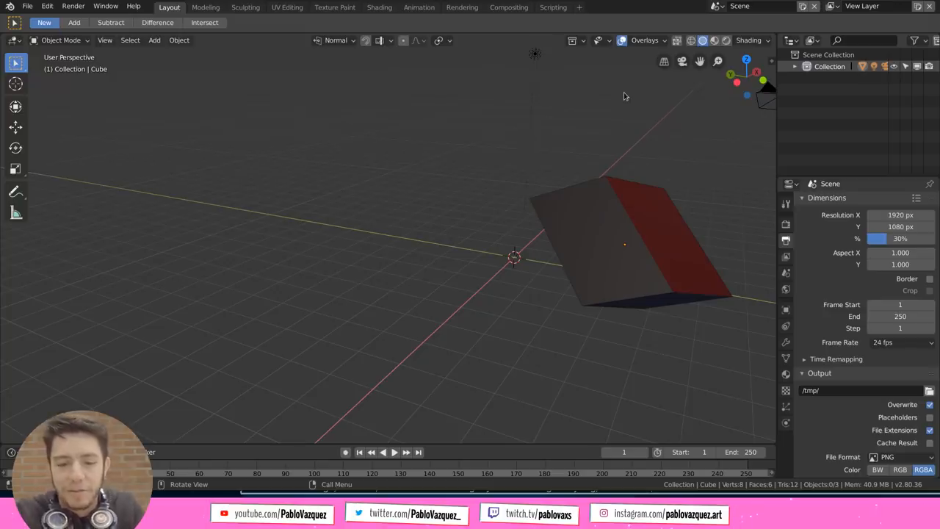
{"action": "key", "text": "super"}
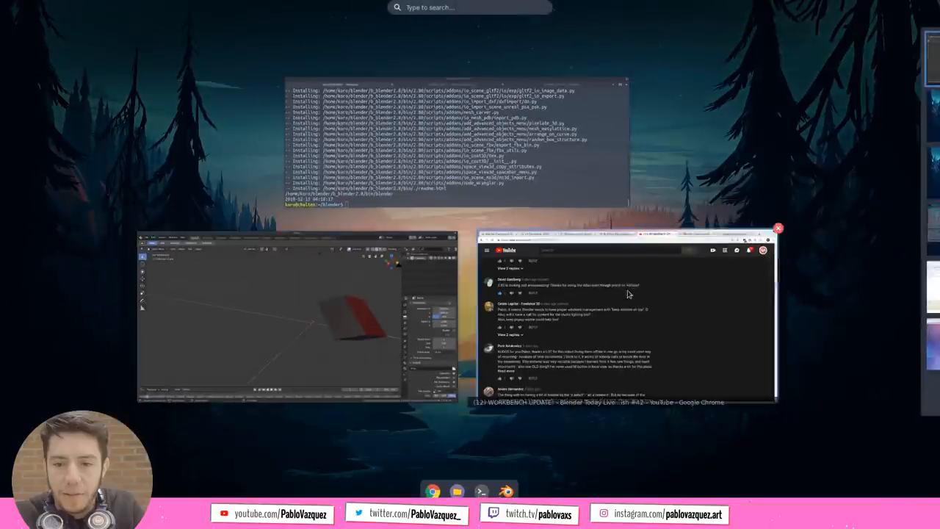
{"action": "left_click", "coordinate": [625, 295]}
{"action": "scroll", "coordinate": [551, 277], "scroll_direction": "down", "scroll_amount": 1}
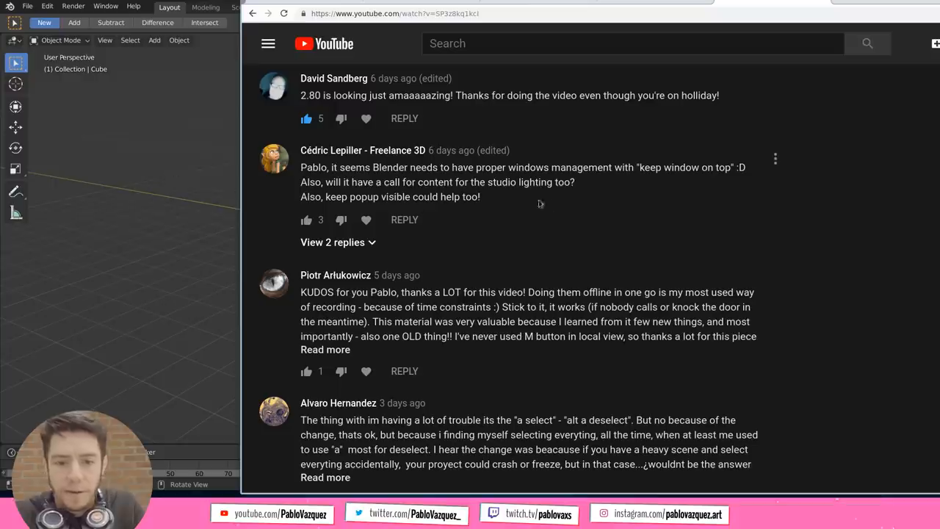
{"action": "scroll", "coordinate": [613, 230], "scroll_direction": "down", "scroll_amount": 2}
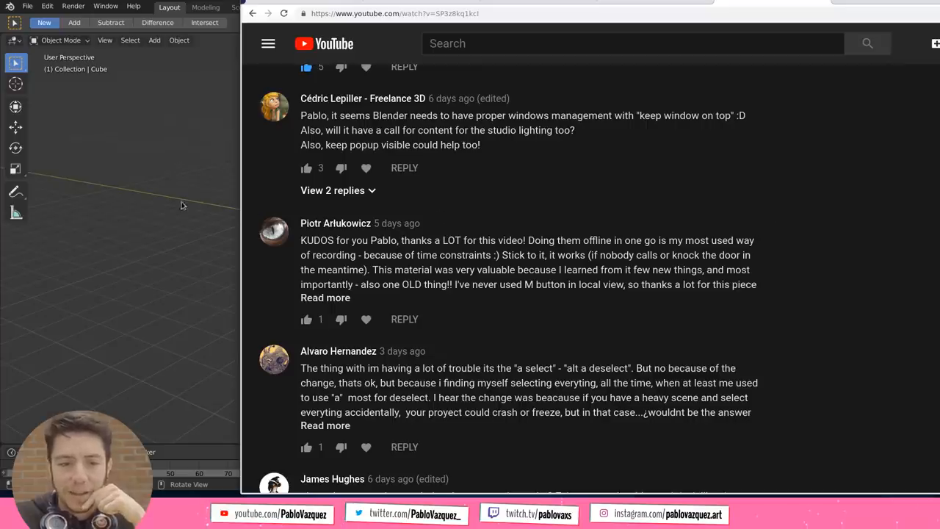
{"action": "key", "text": "alt+Tab"}
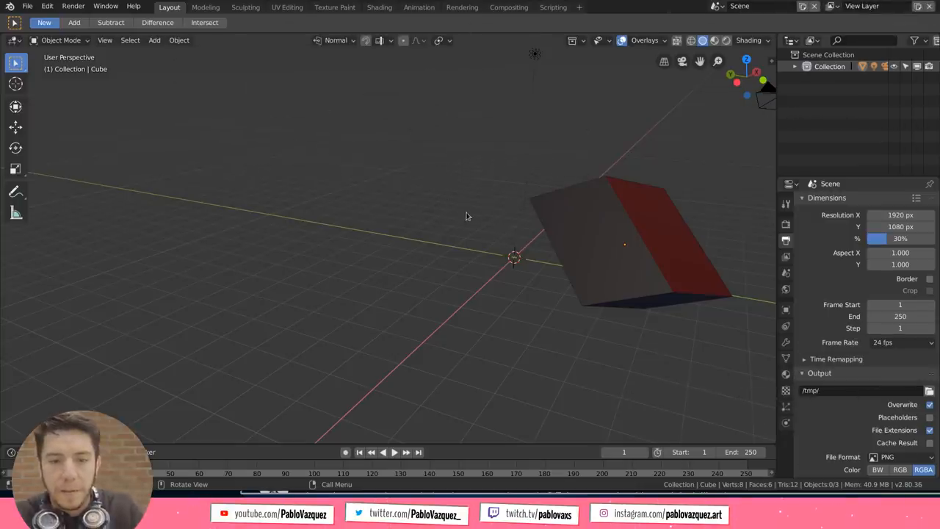
Trigger Blender's quit prompt for the unsaved file, then bring the YouTube comments window forward
{"action": "key", "text": "ctrl+q"}
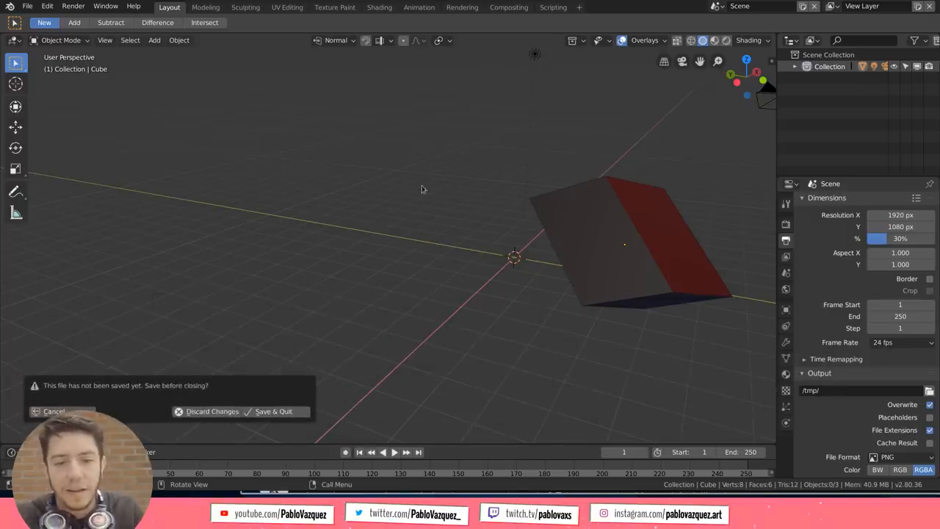
{"action": "key", "text": "super"}
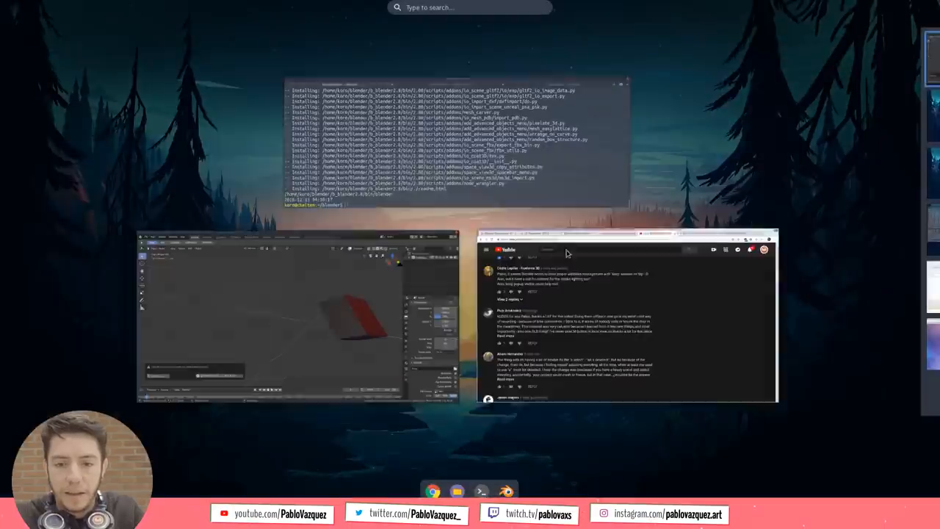
{"action": "left_click", "coordinate": [646, 256]}
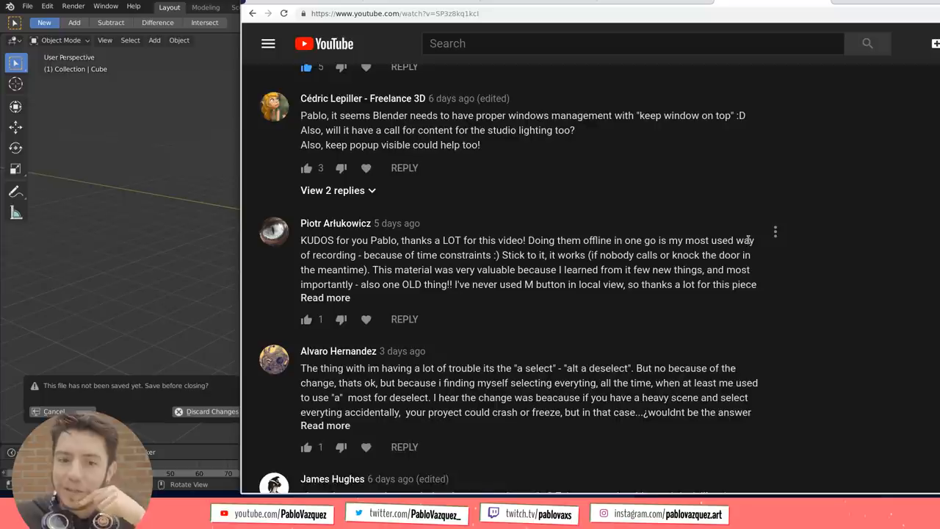
{"action": "scroll", "coordinate": [750, 243], "scroll_direction": "down", "scroll_amount": 3}
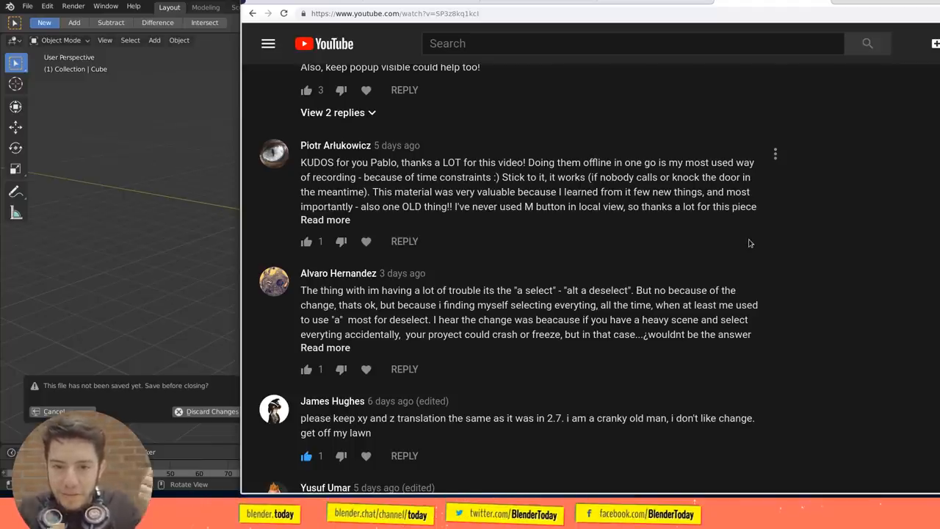
{"action": "scroll", "coordinate": [747, 217], "scroll_direction": "down", "scroll_amount": 1}
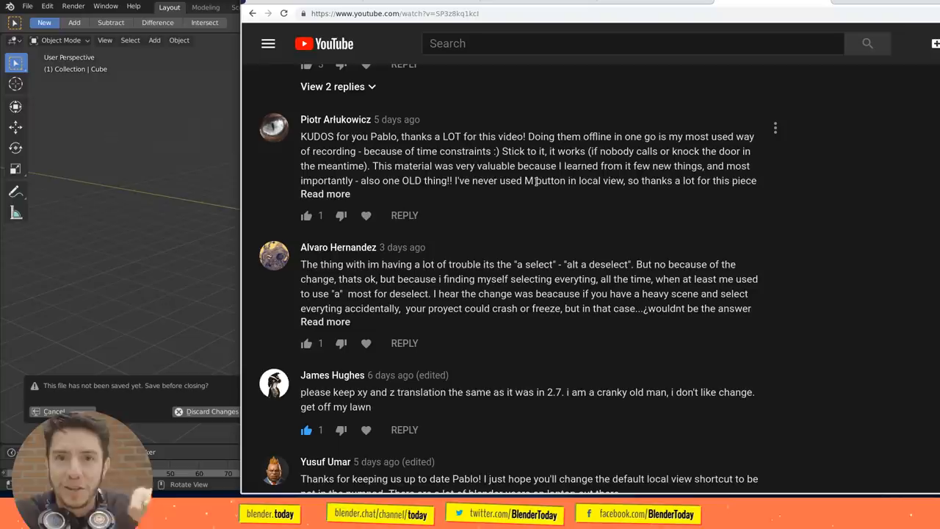
{"action": "scroll", "coordinate": [527, 258], "scroll_direction": "down", "scroll_amount": 2}
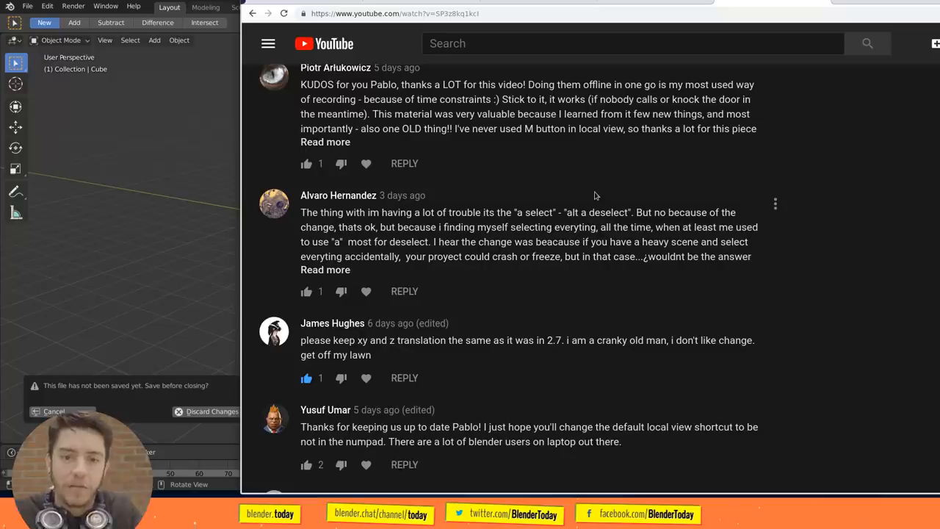
{"action": "scroll", "coordinate": [595, 194], "scroll_direction": "down", "scroll_amount": 2}
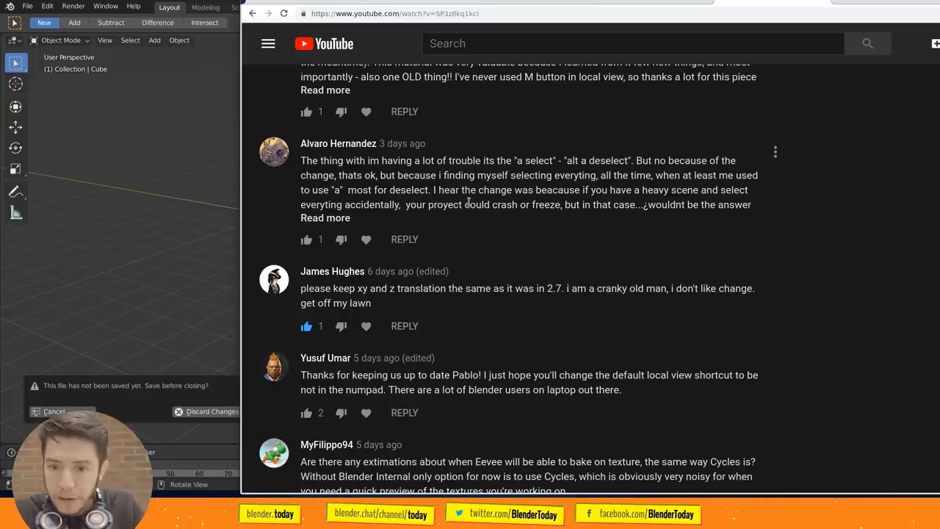
{"action": "left_click", "coordinate": [345, 218]}
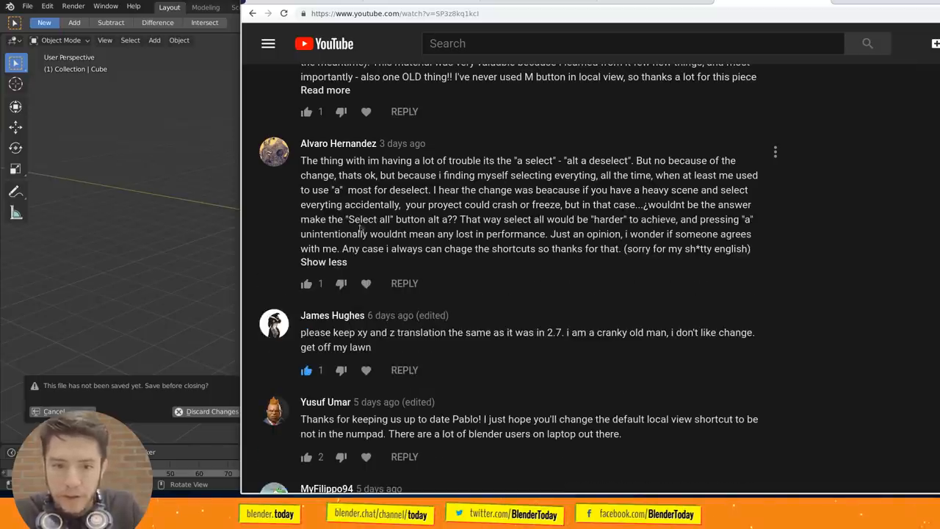
{"action": "left_click_drag", "start_coordinate": [451, 220], "coordinate": [412, 220]}
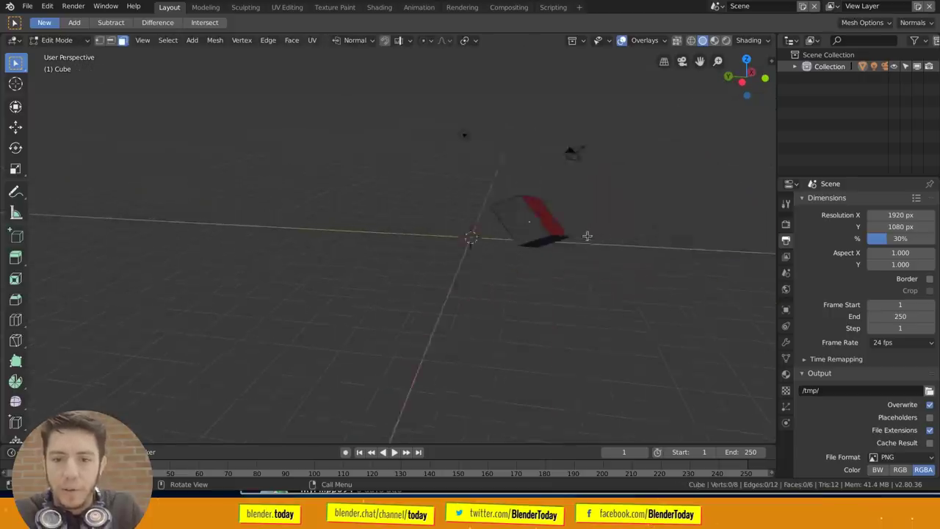
Select all of the cube's geometry with A, deselect it with Alt+A, then select all again
{"action": "middle_click_drag", "start_coordinate": [586, 236], "coordinate": [472, 232]}
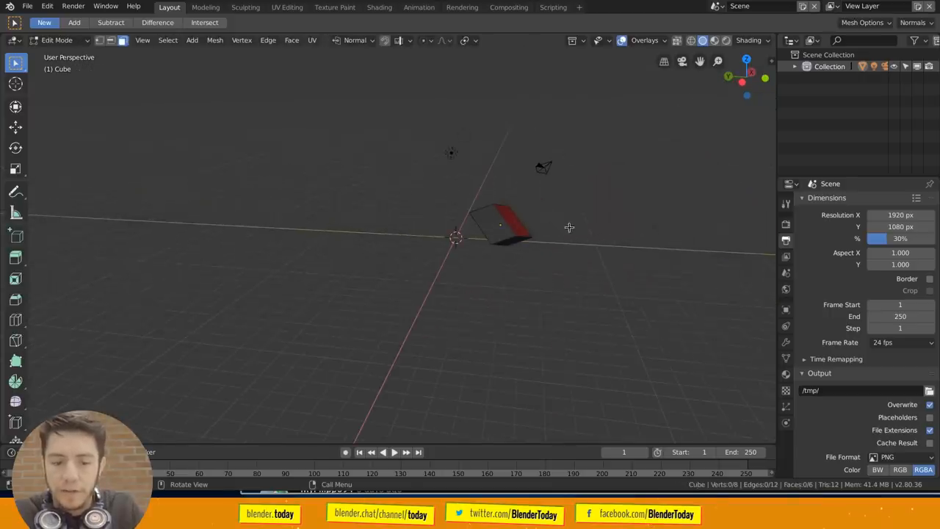
{"action": "key", "text": "a"}
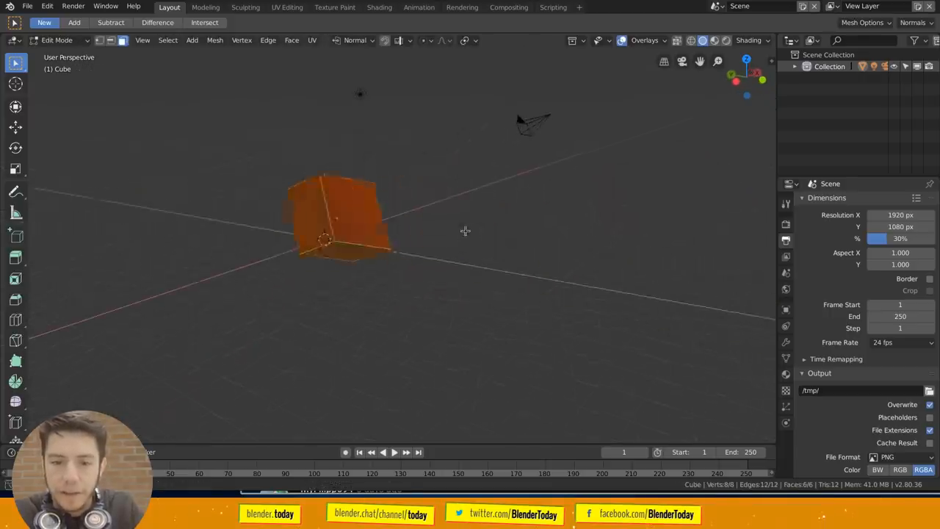
{"action": "middle_click_drag", "start_coordinate": [488, 232], "coordinate": [464, 235]}
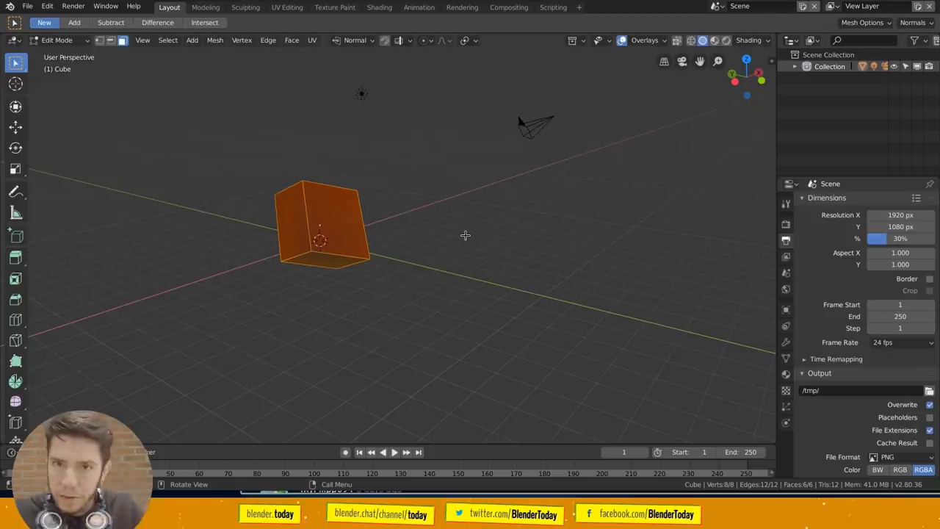
{"action": "middle_click_drag", "start_coordinate": [401, 243], "coordinate": [435, 254]}
{"action": "key", "text": "alt+a"}
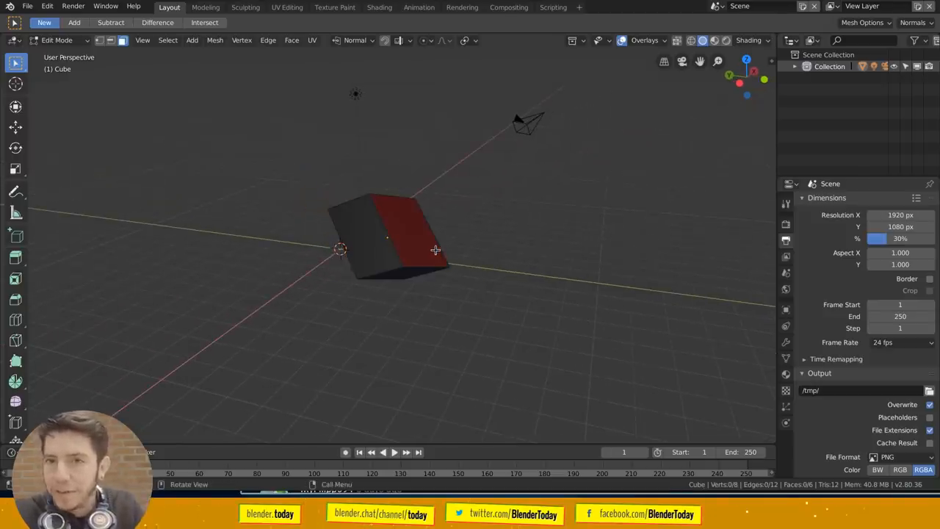
{"action": "key", "text": "a"}
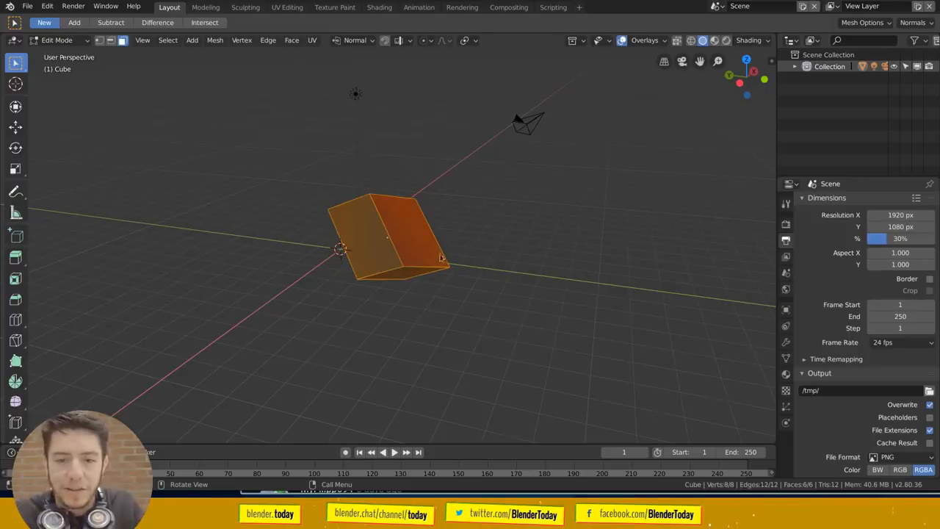
Bring the YouTube comments window back to the front
{"action": "key", "text": "super"}
{"action": "left_click", "coordinate": [579, 273]}
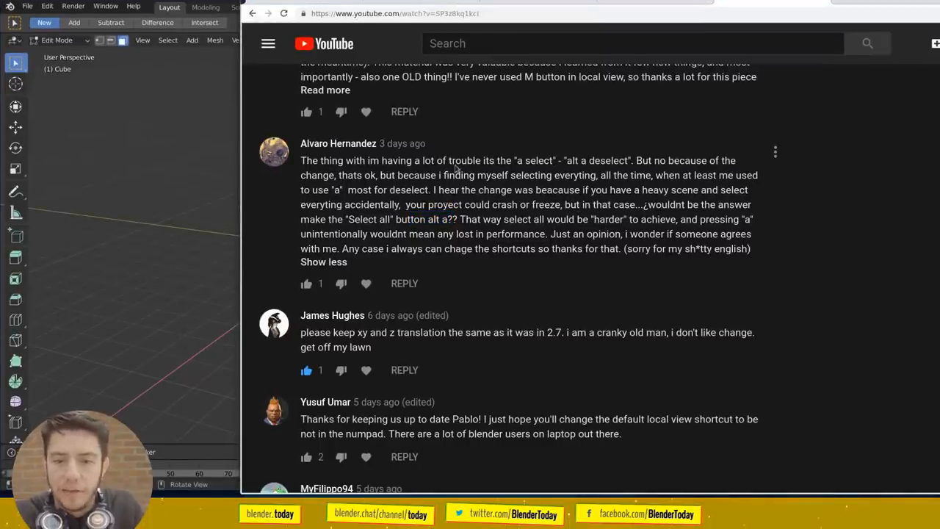
In Blender's Input preferences, enable Select All Toggles and close the Preferences window
{"action": "key", "text": "alt+Tab"}
{"action": "key", "text": "ctrl+alt+u"}
{"action": "left_click", "coordinate": [433, 189]}
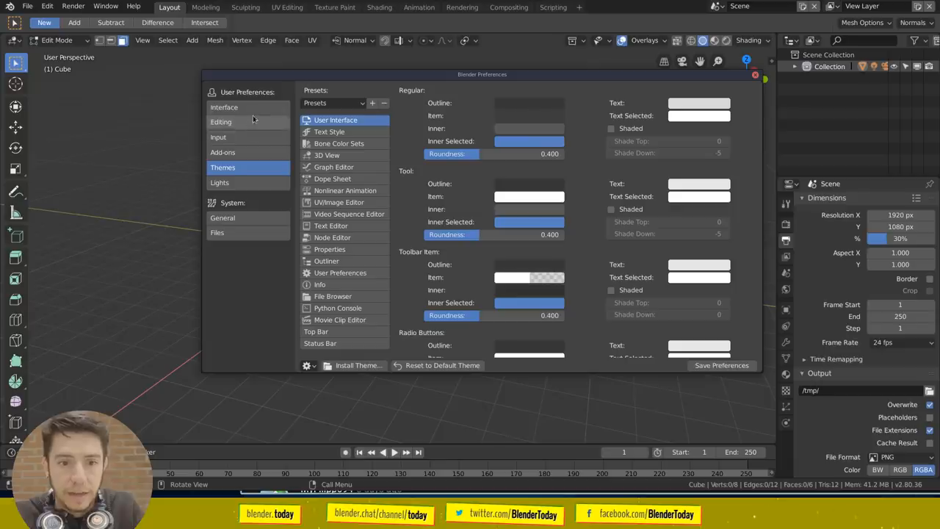
{"action": "left_click", "coordinate": [252, 137]}
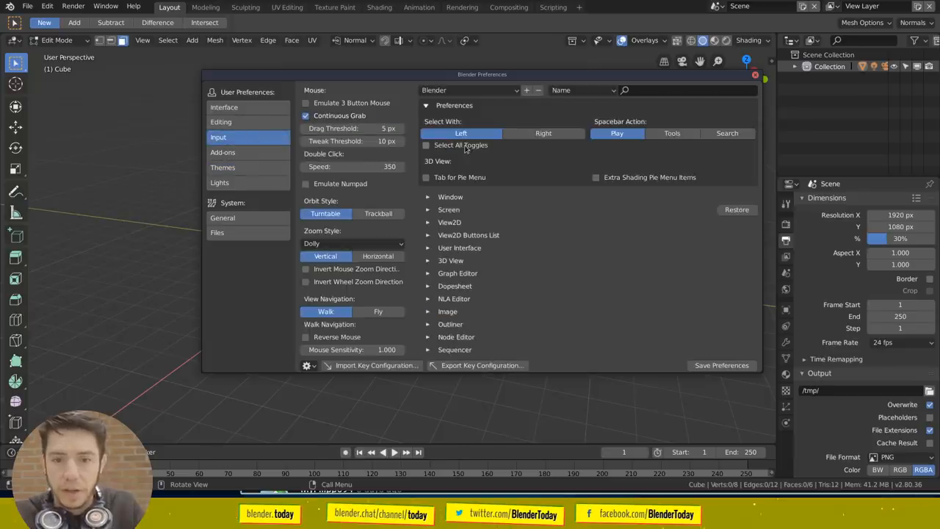
{"action": "left_click", "coordinate": [426, 145]}
{"action": "left_click", "coordinate": [754, 75]}
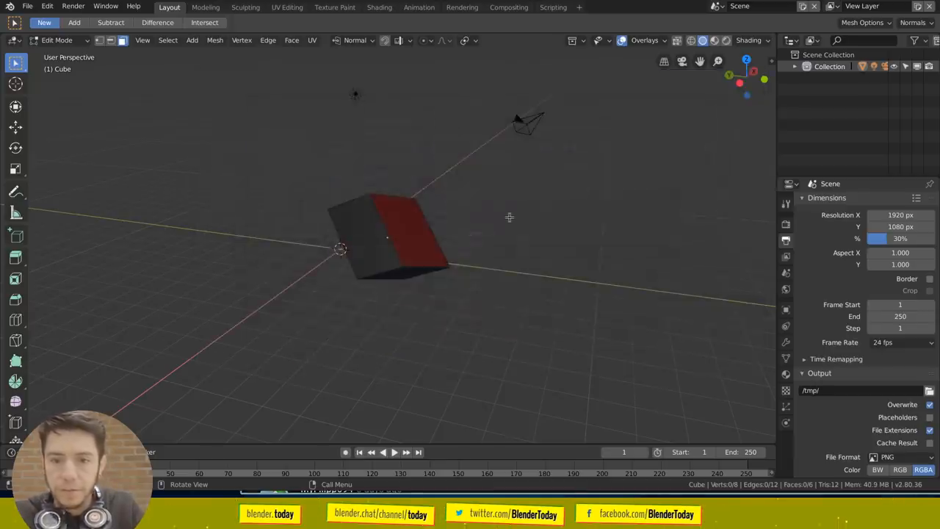
Bring the YouTube comments window back to the front via the window overview
{"action": "key", "text": "super"}
{"action": "left_click", "coordinate": [573, 293]}
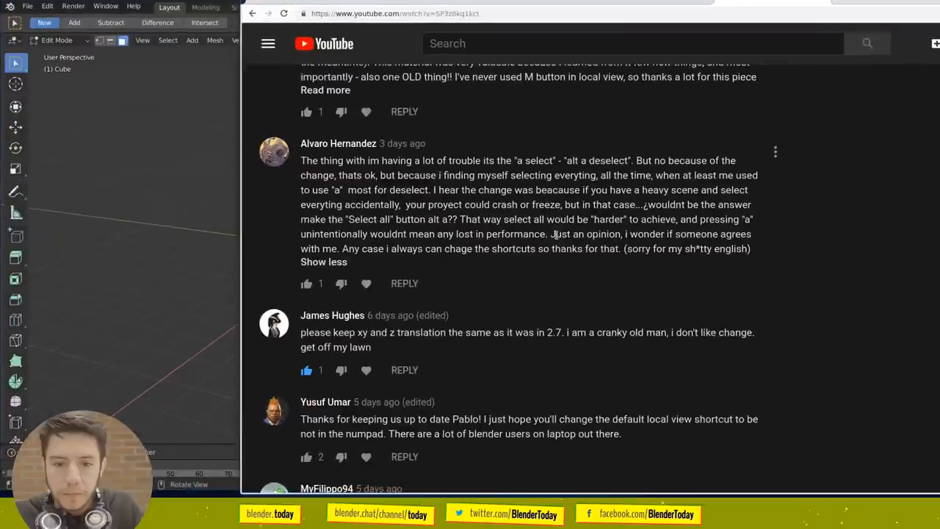
{"action": "scroll", "coordinate": [567, 266], "scroll_direction": "down", "scroll_amount": 2}
{"action": "scroll", "coordinate": [568, 267], "scroll_direction": "down", "scroll_amount": 1}
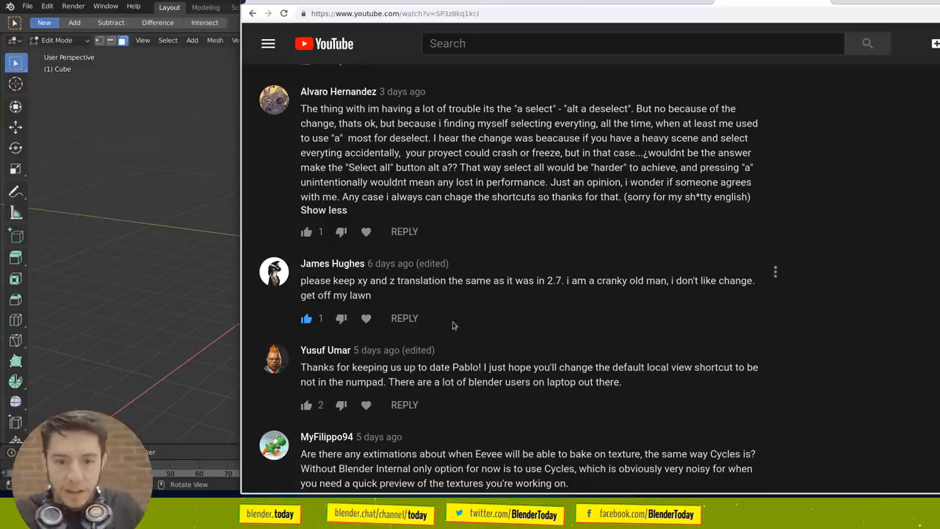
{"action": "scroll", "coordinate": [451, 322], "scroll_direction": "down", "scroll_amount": 1}
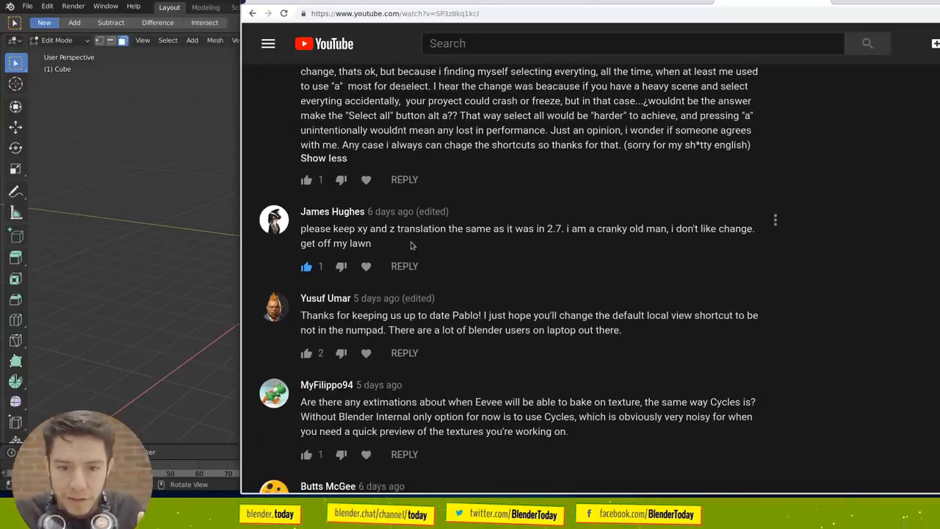
{"action": "scroll", "coordinate": [535, 237], "scroll_direction": "down", "scroll_amount": 1}
{"action": "scroll", "coordinate": [535, 236], "scroll_direction": "down", "scroll_amount": 1}
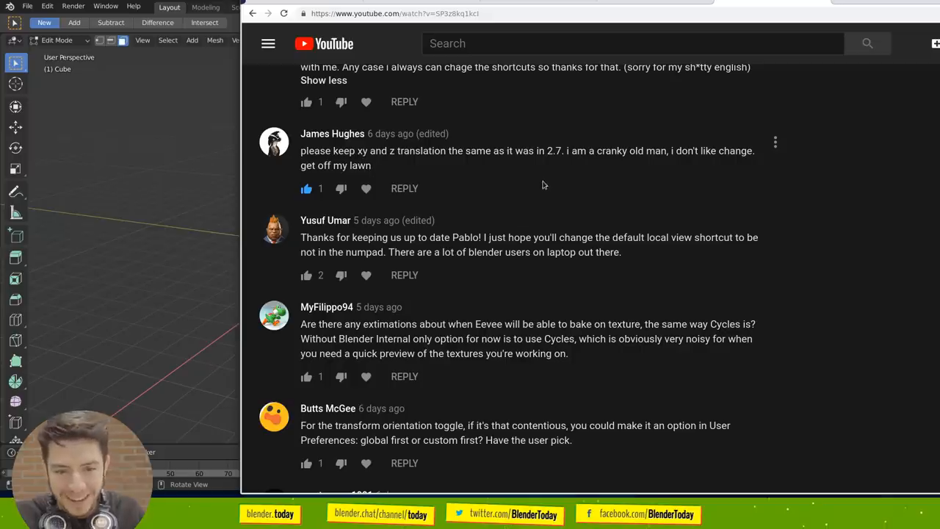
{"action": "scroll", "coordinate": [538, 185], "scroll_direction": "down", "scroll_amount": 1}
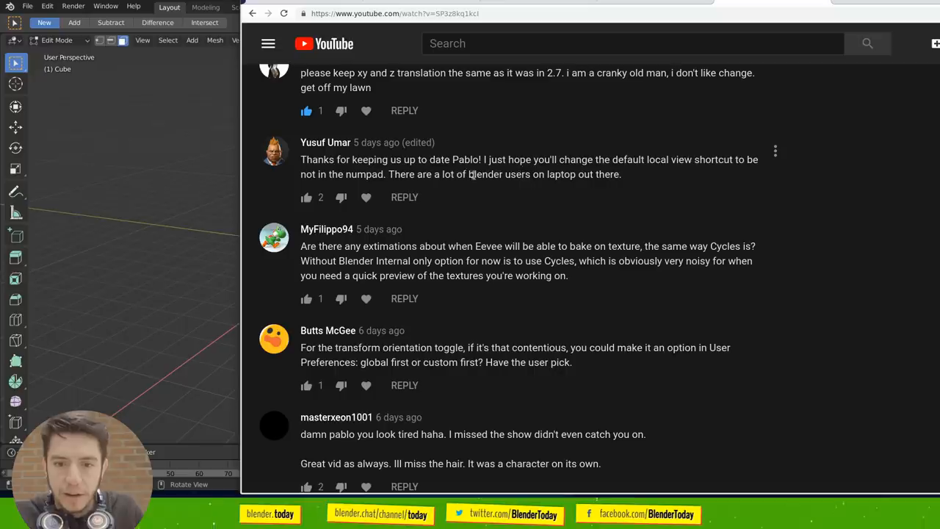
{"action": "key", "text": "alt+Tab"}
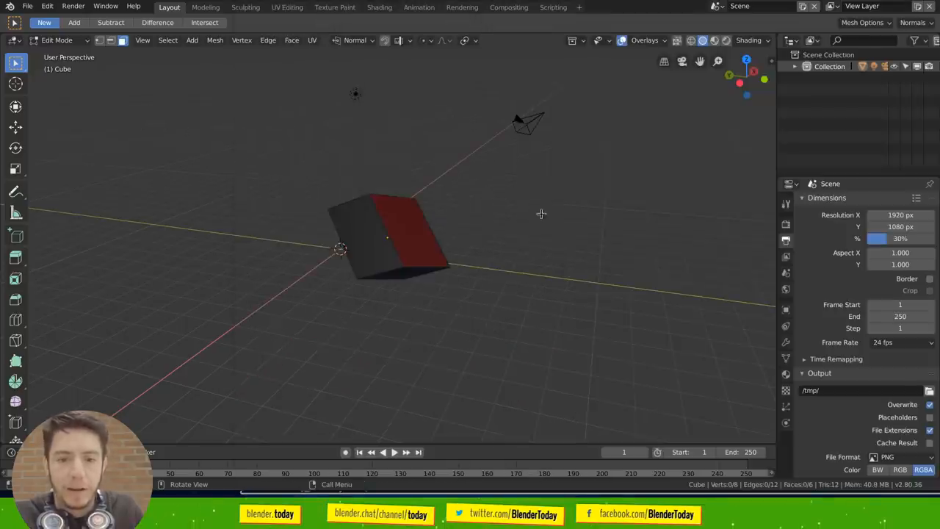
{"action": "middle_click_drag", "start_coordinate": [536, 213], "coordinate": [477, 224]}
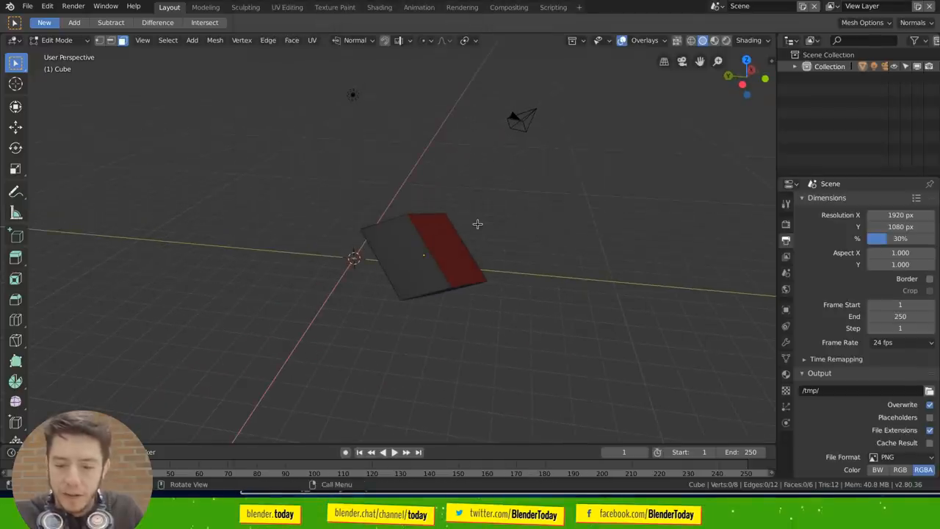
{"action": "key", "text": "KP_Divide"}
{"action": "key", "text": "KP_Divide"}
{"action": "key", "text": "KP_Divide"}
{"action": "key", "text": "KP_Divide"}
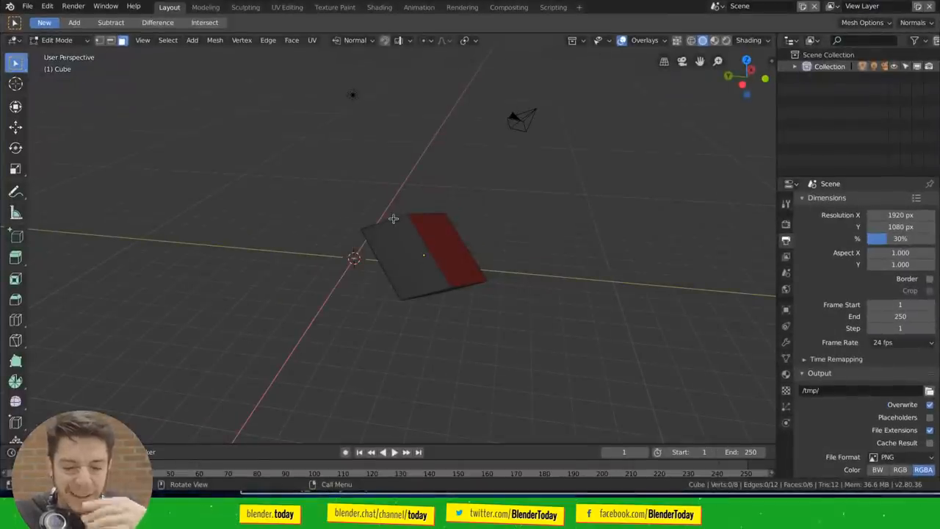
{"action": "key", "text": "z"}
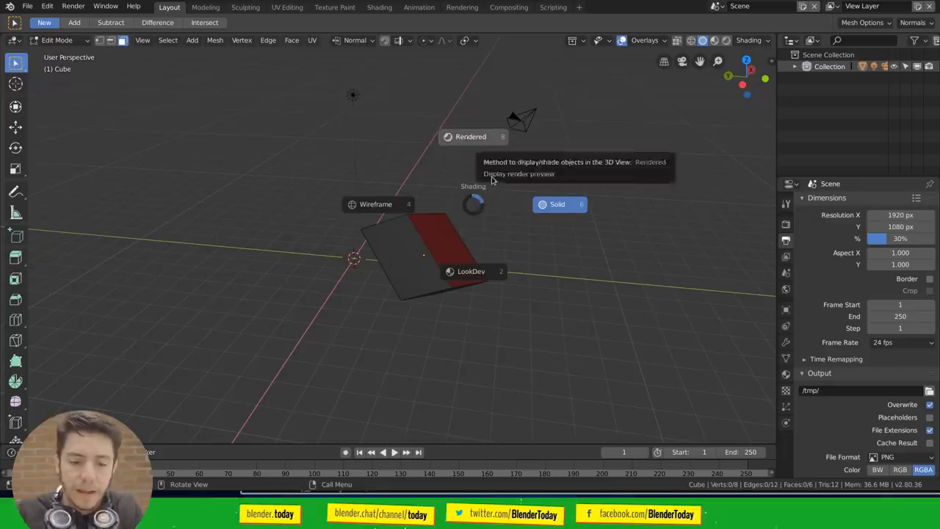
{"action": "key", "text": "Escape"}
{"action": "key", "text": "grave"}
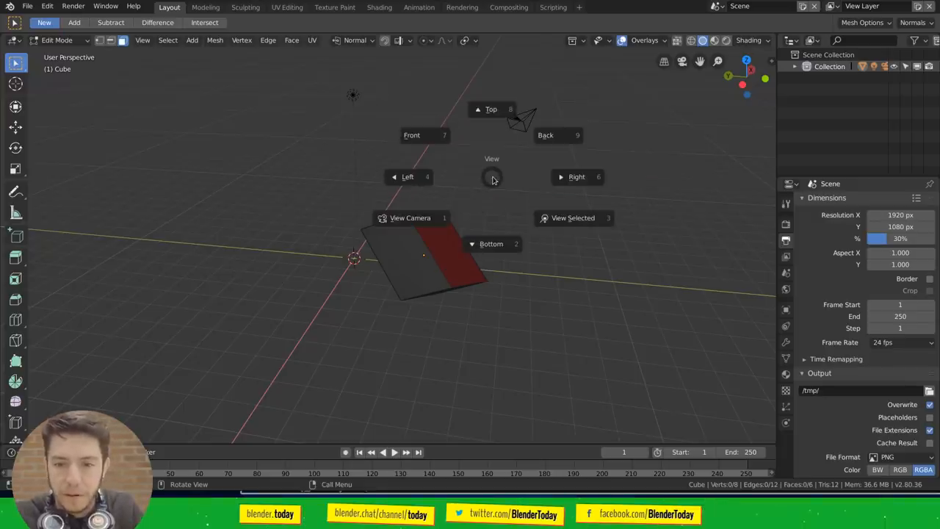
{"action": "key", "text": "Escape"}
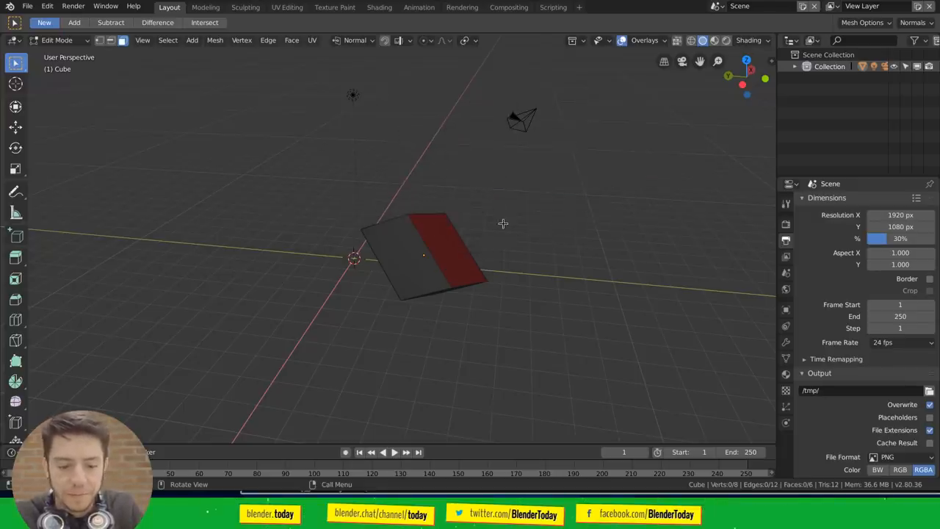
{"action": "key", "text": "super"}
Bring the YouTube comments window to the front
{"action": "left_click", "coordinate": [585, 302]}
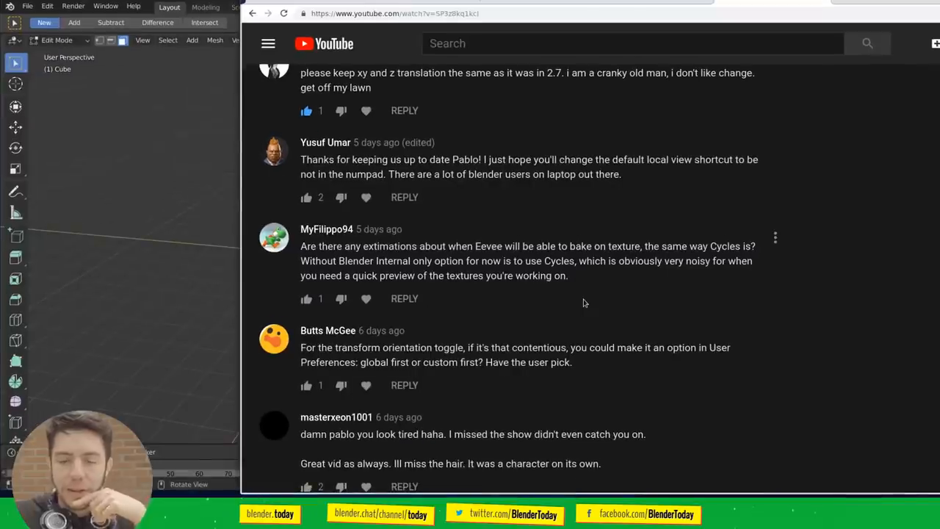
{"action": "mouse_move", "coordinate": [528, 260]}
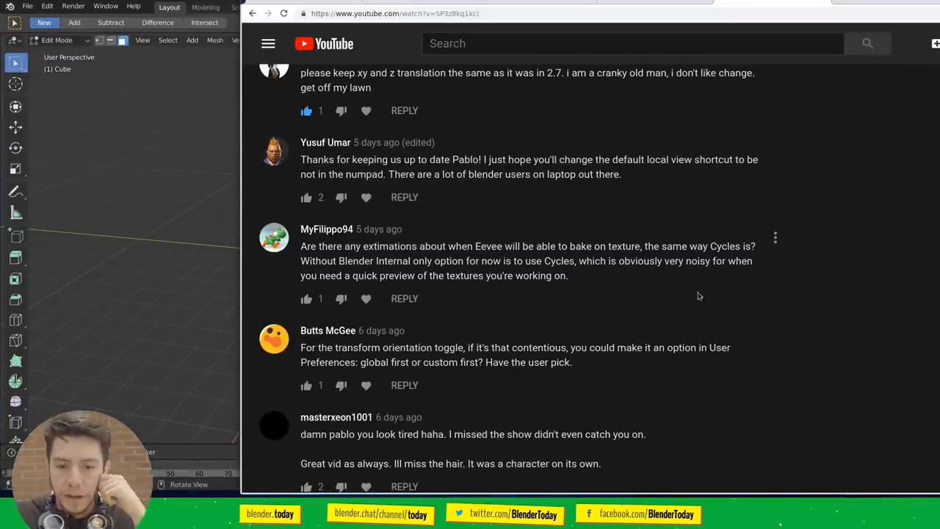
{"action": "scroll", "coordinate": [757, 295], "scroll_direction": "down", "scroll_amount": 1}
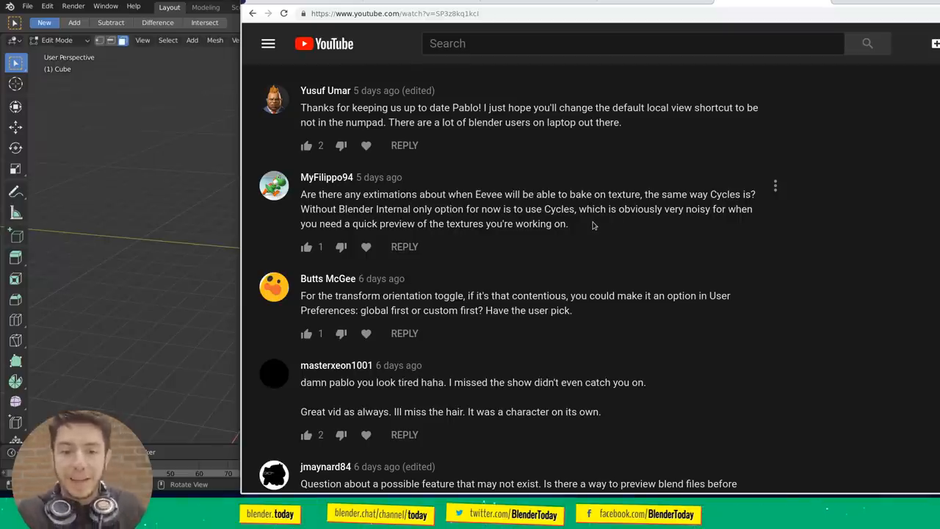
{"action": "scroll", "coordinate": [595, 224], "scroll_direction": "down", "scroll_amount": 1}
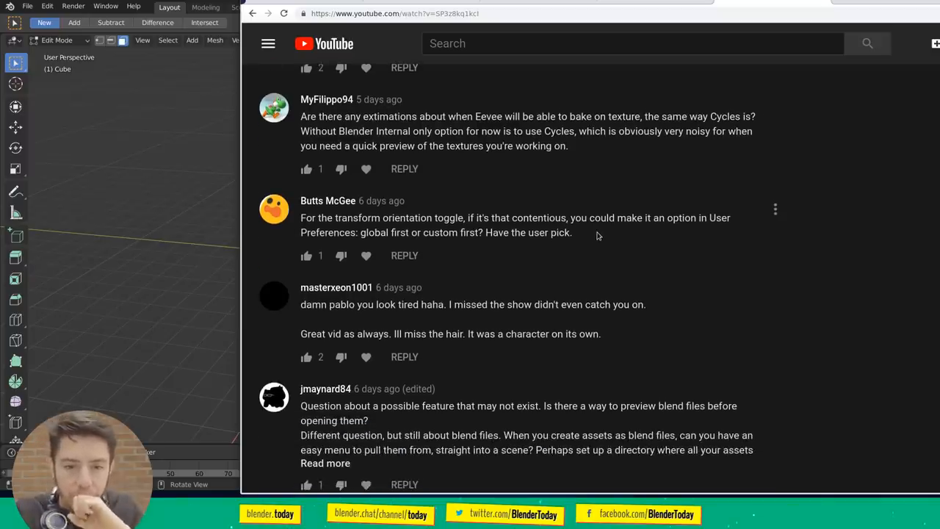
{"action": "scroll", "coordinate": [597, 235], "scroll_direction": "down", "scroll_amount": 2}
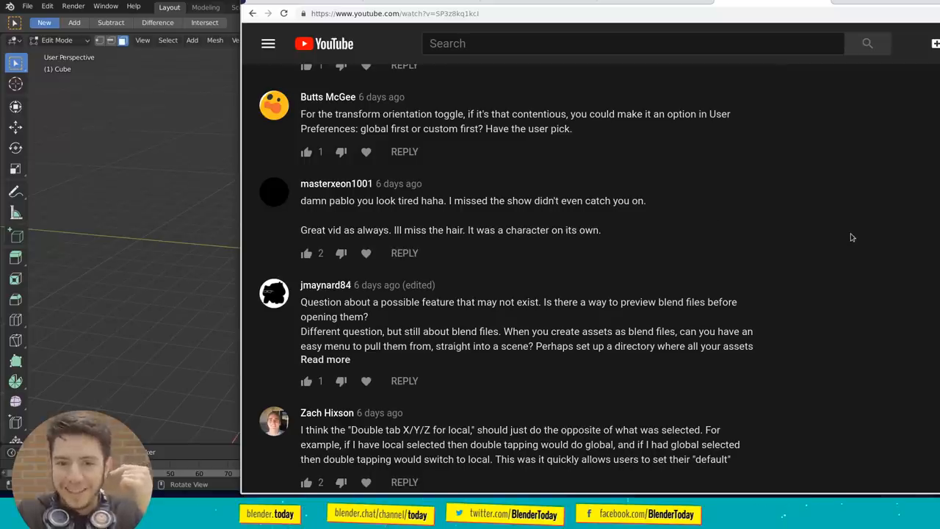
{"action": "scroll", "coordinate": [852, 237], "scroll_direction": "down", "scroll_amount": 2}
{"action": "scroll", "coordinate": [852, 237], "scroll_direction": "down", "scroll_amount": 1}
{"action": "scroll", "coordinate": [851, 237], "scroll_direction": "down", "scroll_amount": 1}
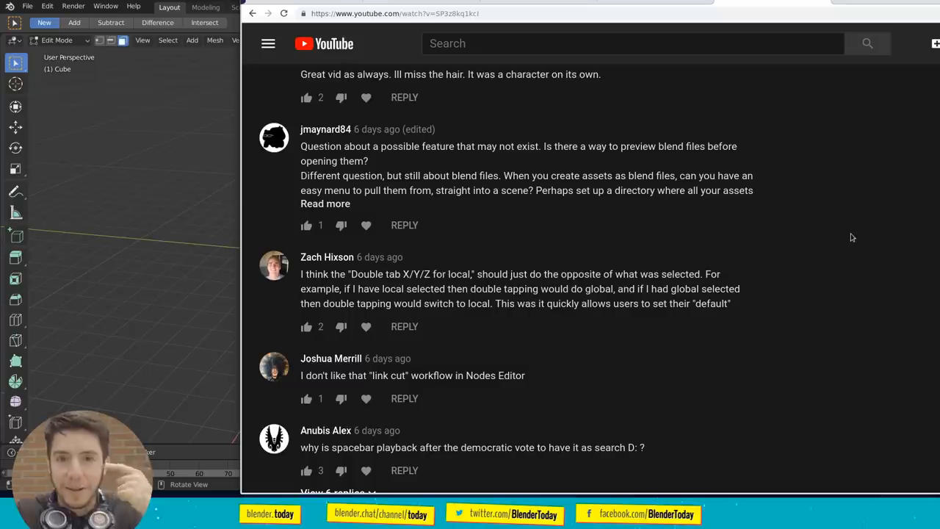
{"action": "scroll", "coordinate": [486, 158], "scroll_direction": "up", "scroll_amount": 1}
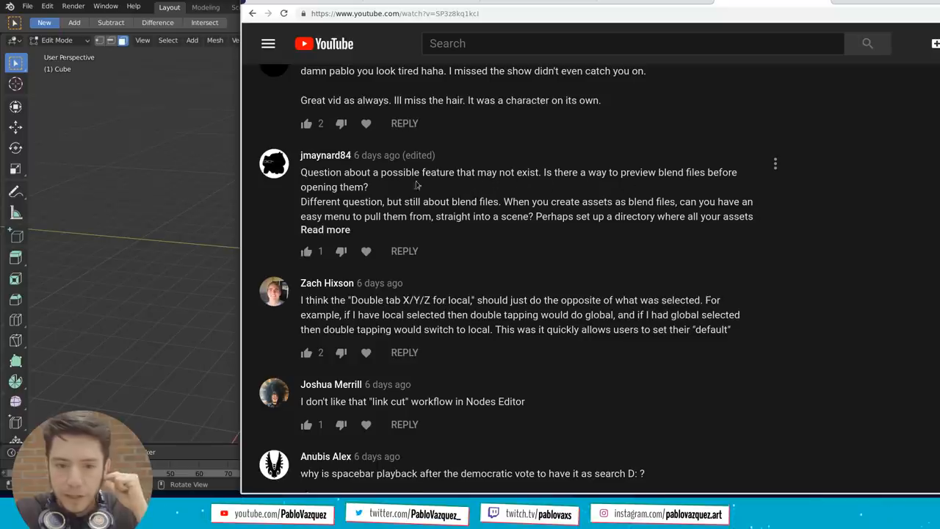
{"action": "scroll", "coordinate": [392, 187], "scroll_direction": "down", "scroll_amount": 2}
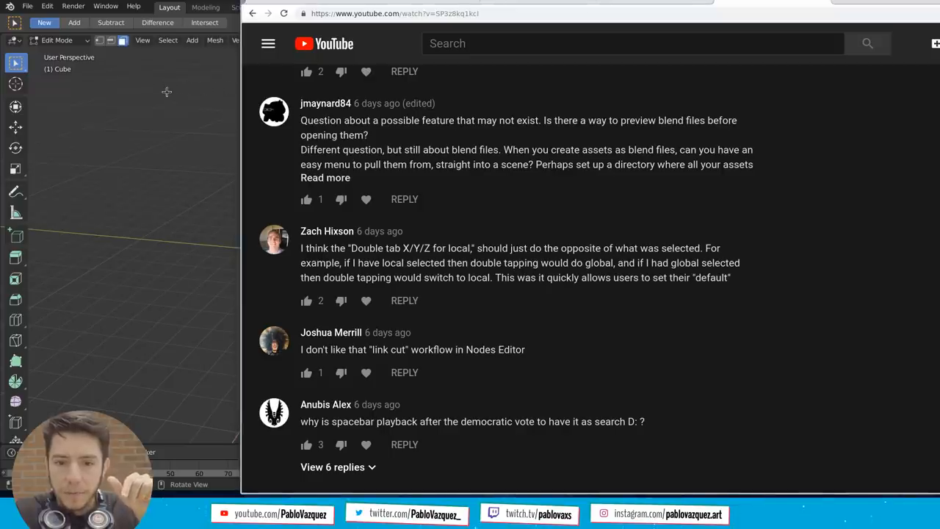
From File > Open, browse the project folder as thumbnails and pick bounce_bounce_2.80.blend
{"action": "left_click", "coordinate": [28, 6]}
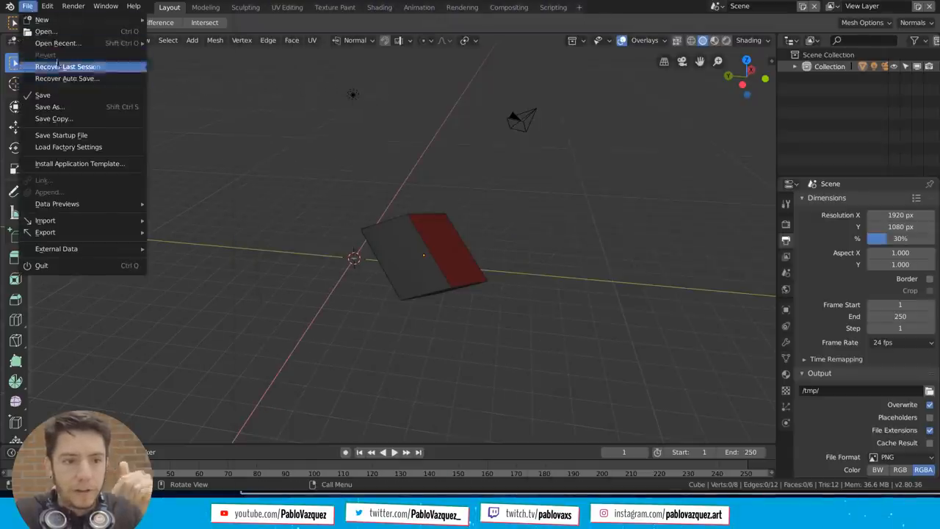
{"action": "left_click", "coordinate": [45, 31]}
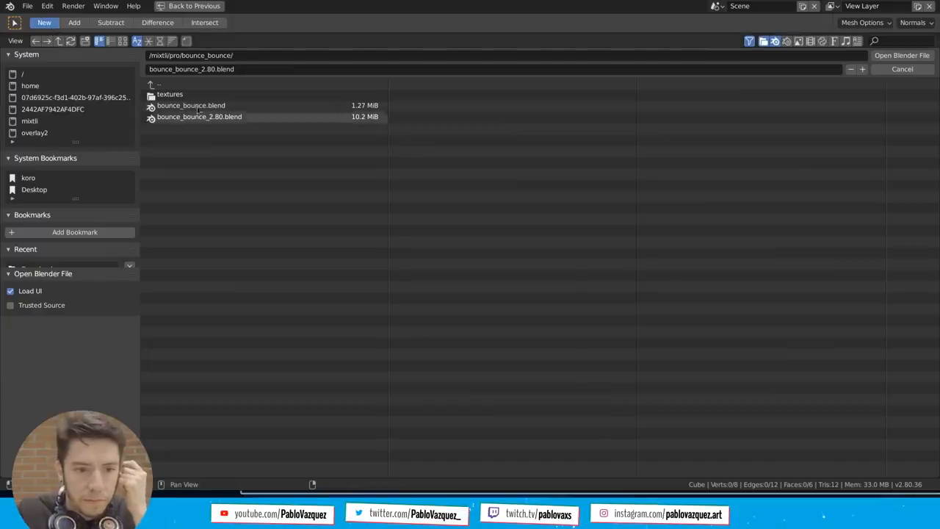
{"action": "left_click", "coordinate": [124, 41]}
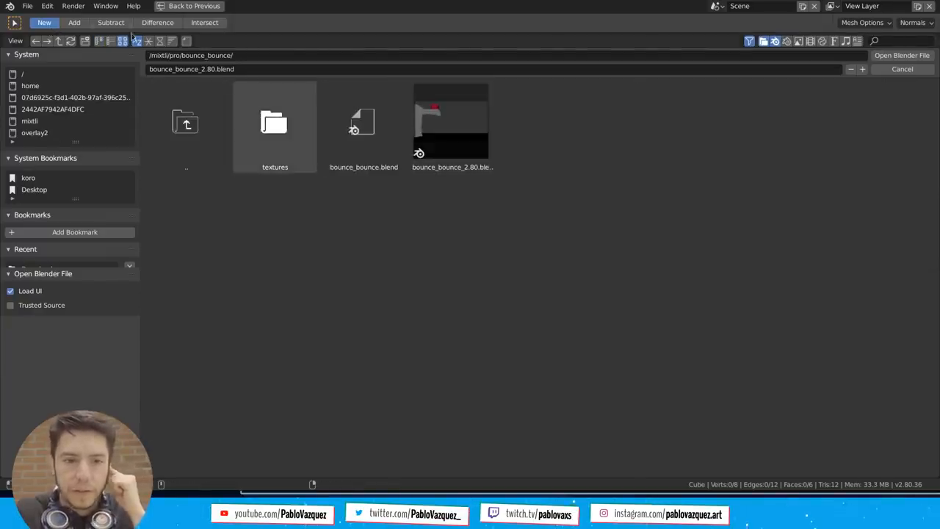
{"action": "left_click", "coordinate": [450, 126]}
Load bounce_bounce_2.80.blend and switch the viewport to rendered shading
{"action": "left_click", "coordinate": [902, 55]}
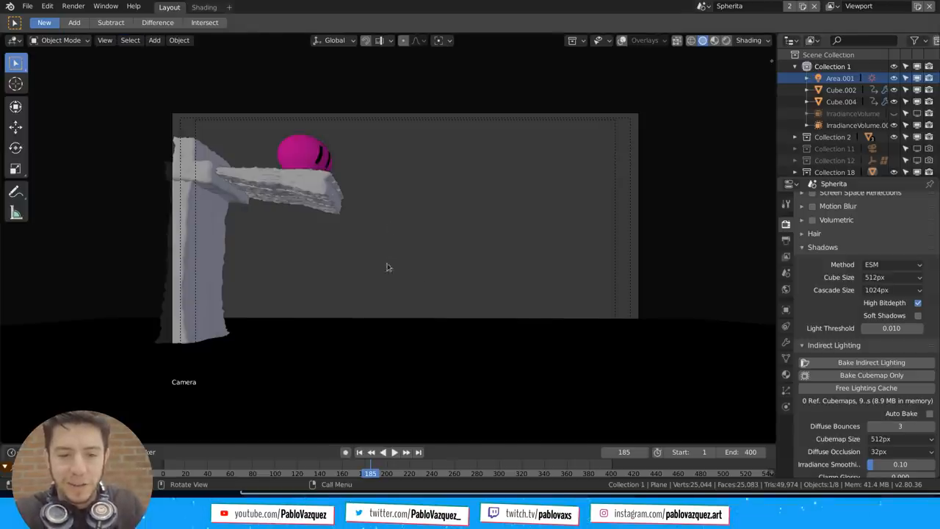
{"action": "key", "text": "z"}
{"action": "left_click", "coordinate": [455, 246]}
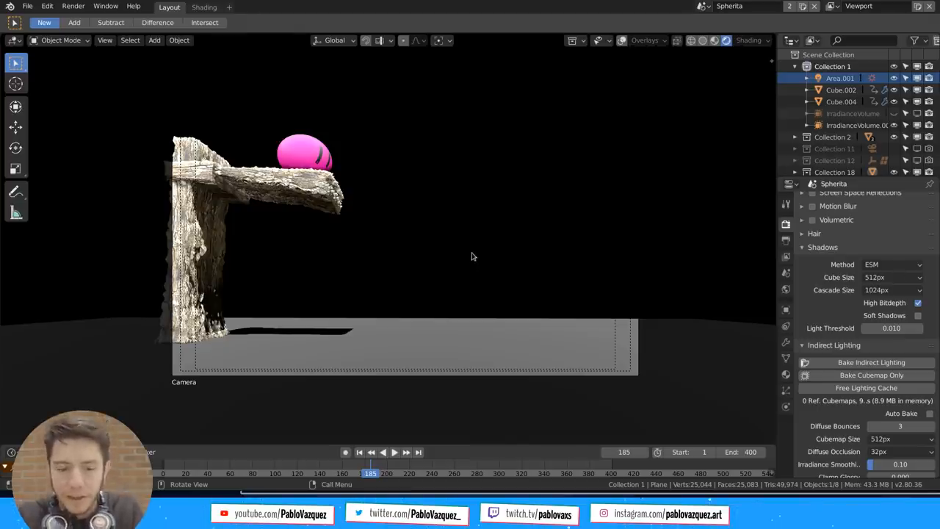
Play the bouncing ball animation, stop it, and orbit around the scene
{"action": "key", "text": "space"}
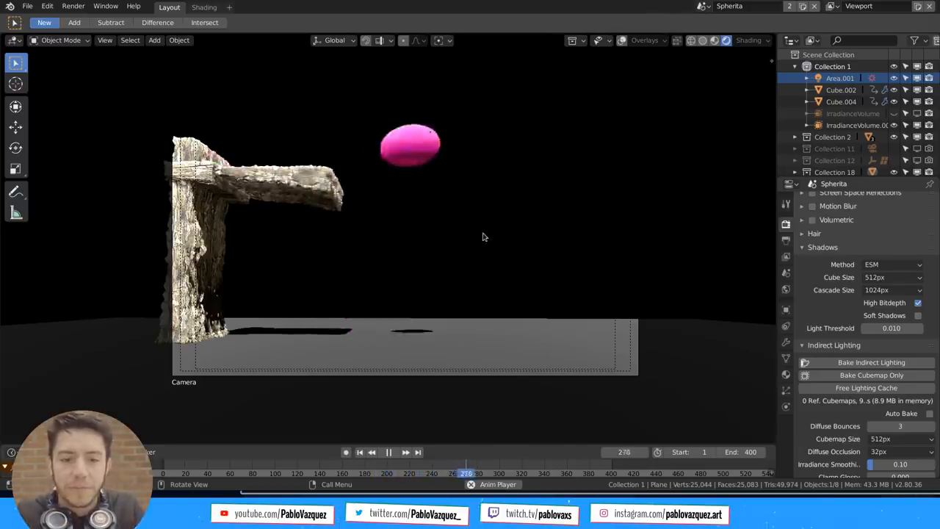
{"action": "key", "text": "Escape"}
{"action": "middle_click_drag", "start_coordinate": [482, 236], "coordinate": [415, 257]}
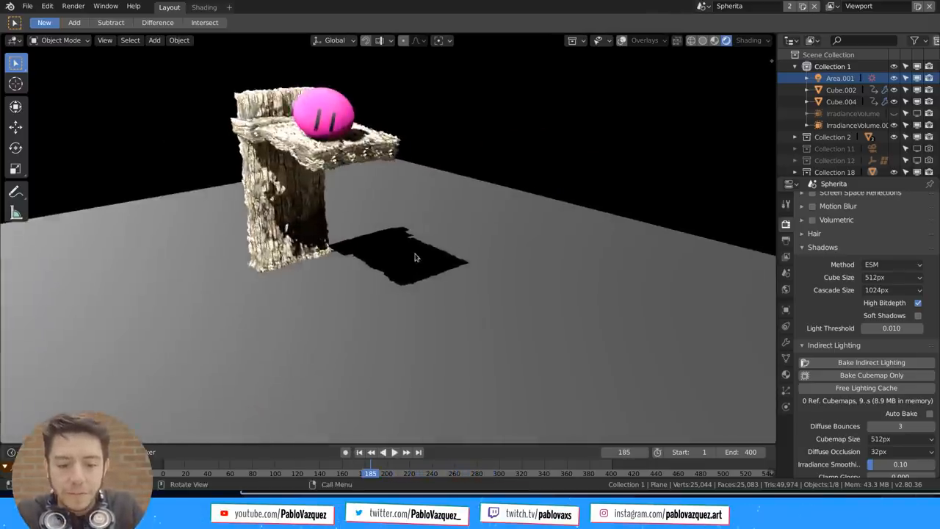
{"action": "key", "text": "super"}
{"action": "left_click", "coordinate": [624, 294]}
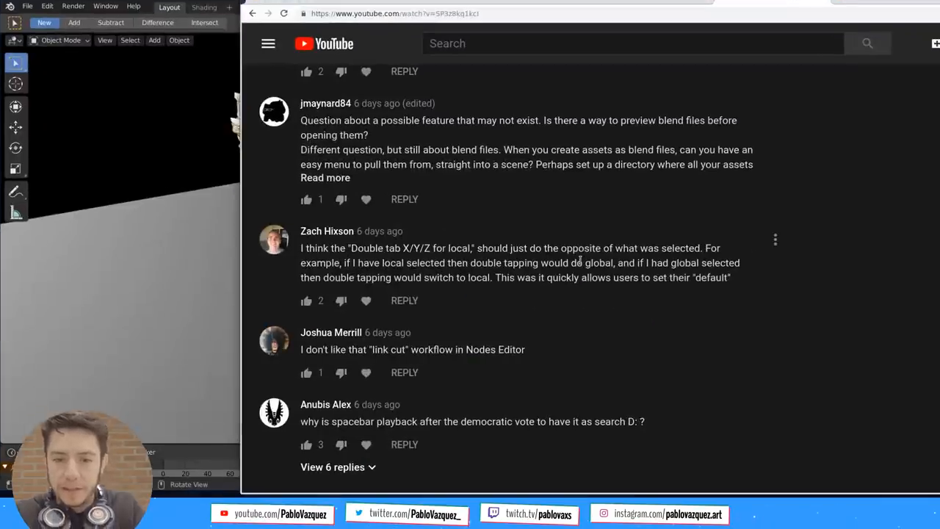
{"action": "scroll", "coordinate": [587, 260], "scroll_direction": "down", "scroll_amount": 3}
{"action": "scroll", "coordinate": [499, 264], "scroll_direction": "down", "scroll_amount": 2}
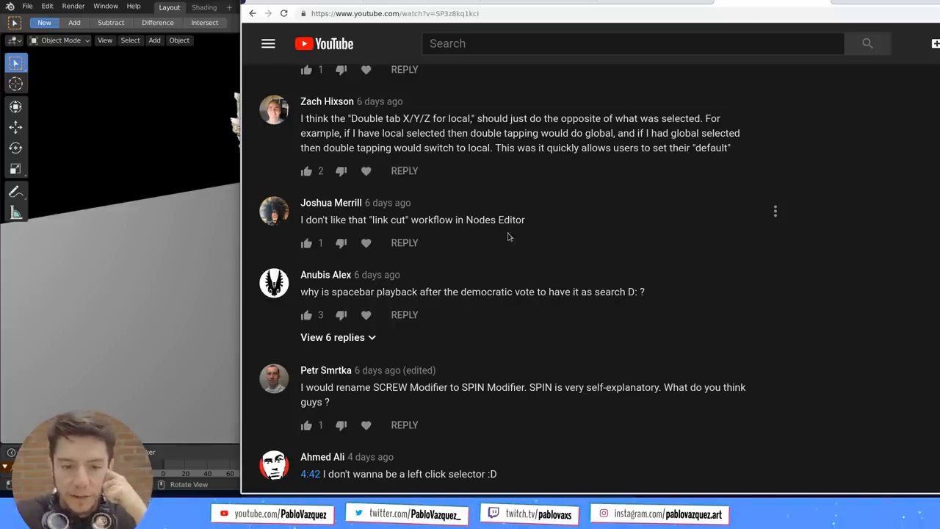
{"action": "scroll", "coordinate": [588, 257], "scroll_direction": "down", "scroll_amount": 2}
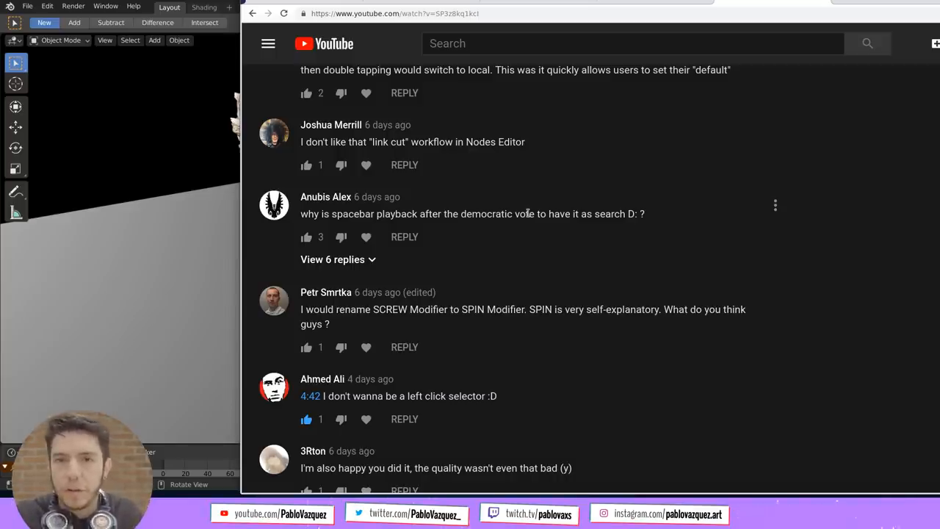
{"action": "scroll", "coordinate": [527, 213], "scroll_direction": "down", "scroll_amount": 1}
{"action": "scroll", "coordinate": [570, 214], "scroll_direction": "down", "scroll_amount": 1}
{"action": "scroll", "coordinate": [570, 214], "scroll_direction": "down", "scroll_amount": 1}
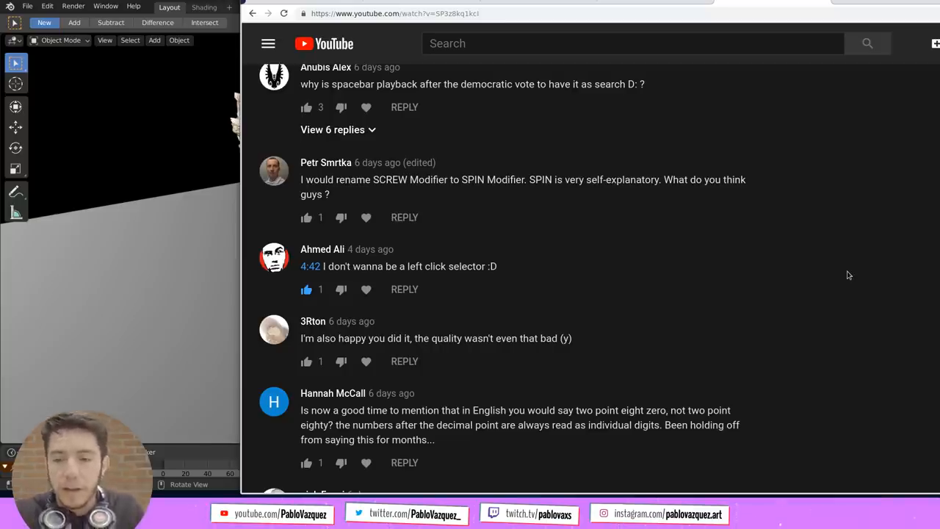
{"action": "scroll", "coordinate": [847, 276], "scroll_direction": "up", "scroll_amount": 1}
{"action": "scroll", "coordinate": [847, 275], "scroll_direction": "up", "scroll_amount": 1}
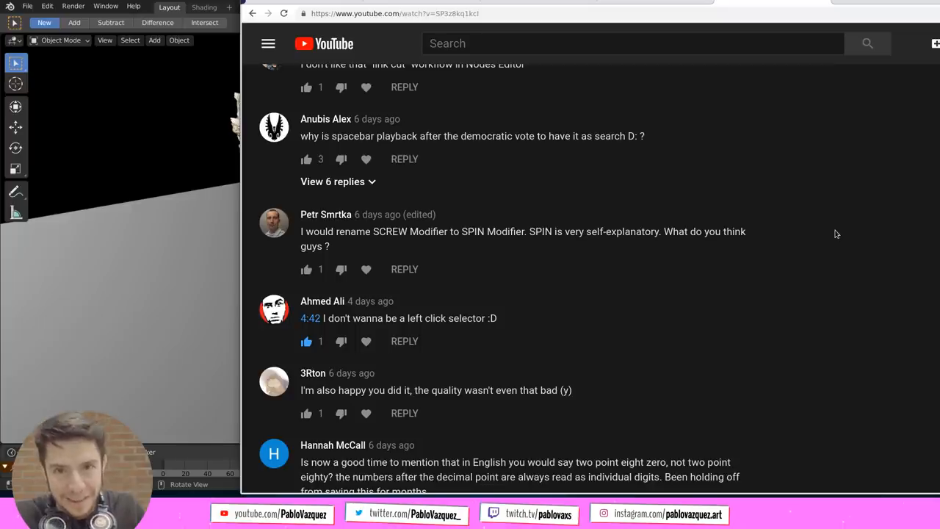
{"action": "scroll", "coordinate": [835, 234], "scroll_direction": "up", "scroll_amount": 1}
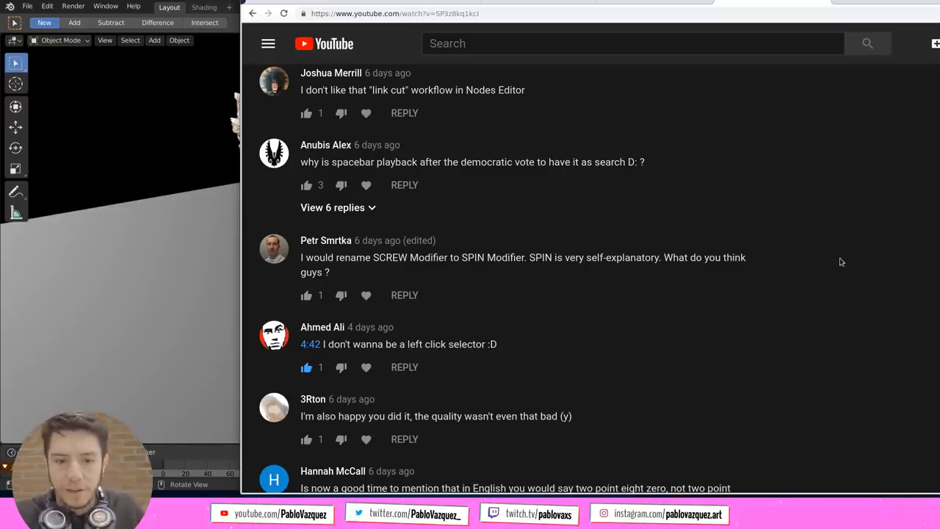
{"action": "scroll", "coordinate": [842, 261], "scroll_direction": "down", "scroll_amount": 3}
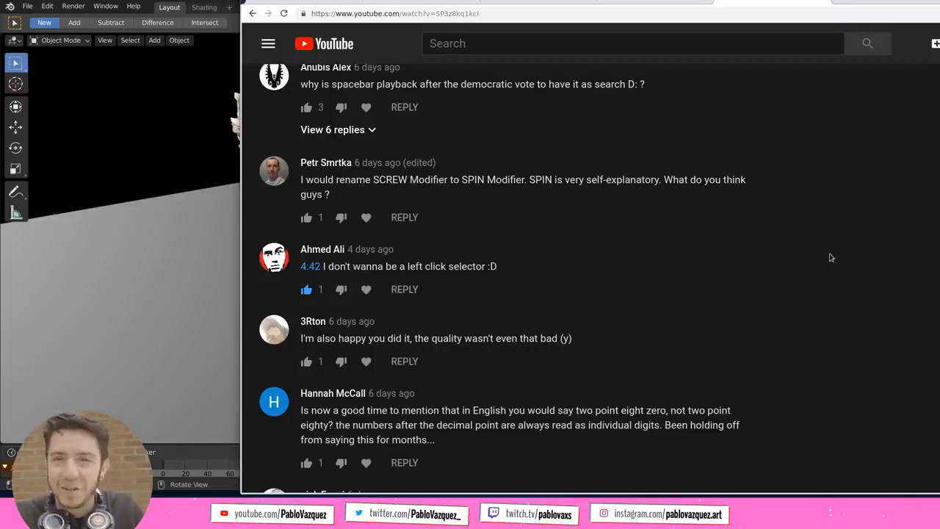
{"action": "scroll", "coordinate": [831, 258], "scroll_direction": "down", "scroll_amount": 1}
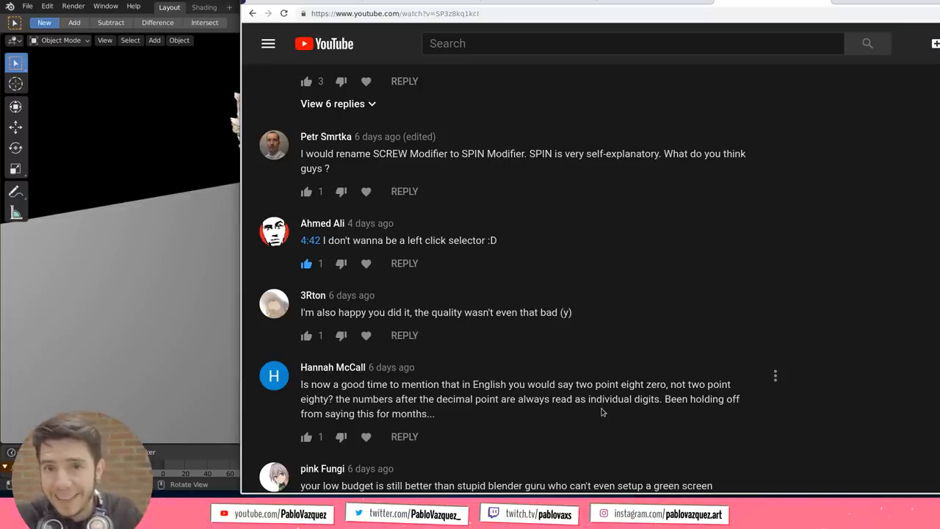
{"action": "scroll", "coordinate": [602, 412], "scroll_direction": "up", "scroll_amount": 1}
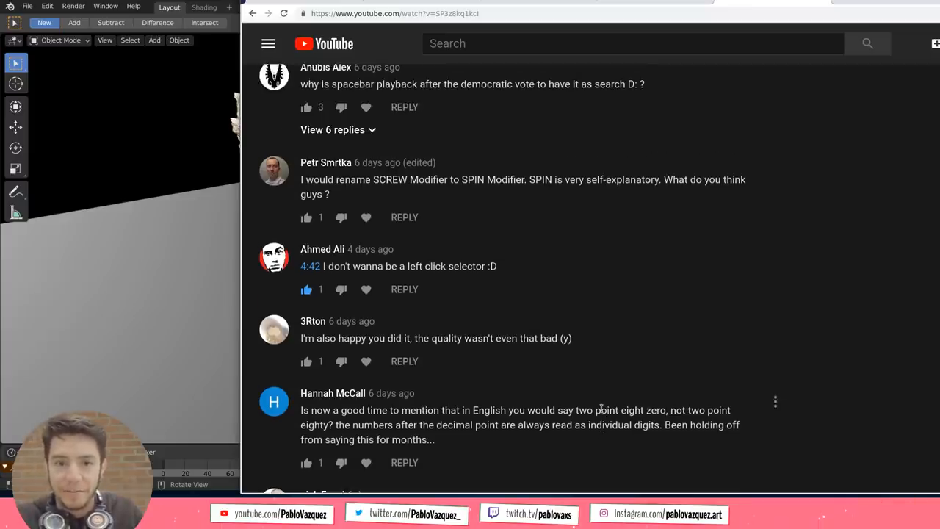
{"action": "mouse_move", "coordinate": [643, 362]}
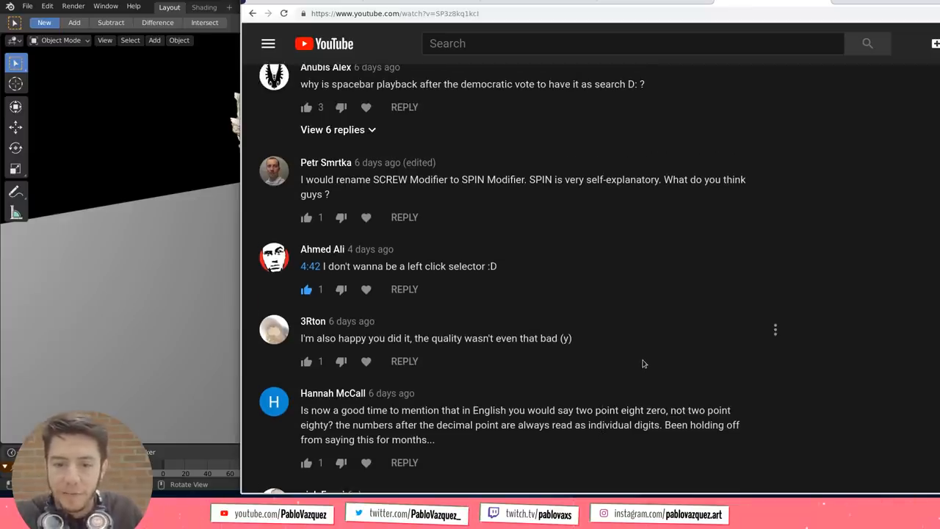
{"action": "scroll", "coordinate": [642, 363], "scroll_direction": "up", "scroll_amount": 1}
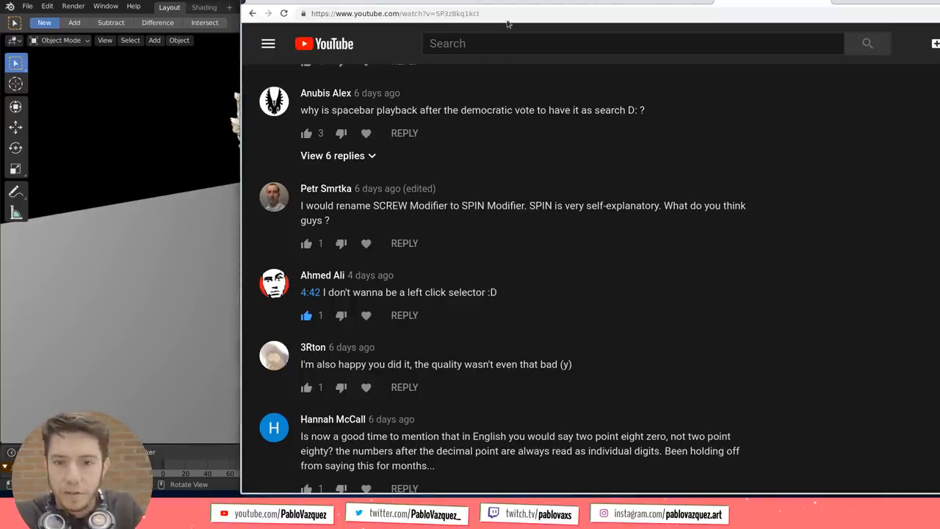
On the mailing list's date index, read the 'Use of semantic versioning' message
{"action": "left_click", "coordinate": [543, 2]}
{"action": "scroll", "coordinate": [456, 162], "scroll_direction": "up", "scroll_amount": 5}
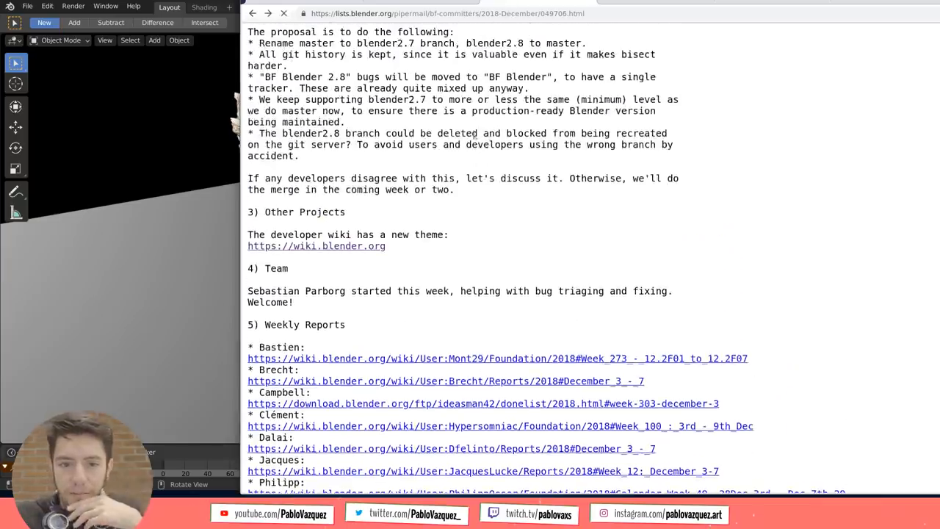
{"action": "scroll", "coordinate": [455, 161], "scroll_direction": "up", "scroll_amount": 8}
{"action": "left_click", "coordinate": [484, 131]}
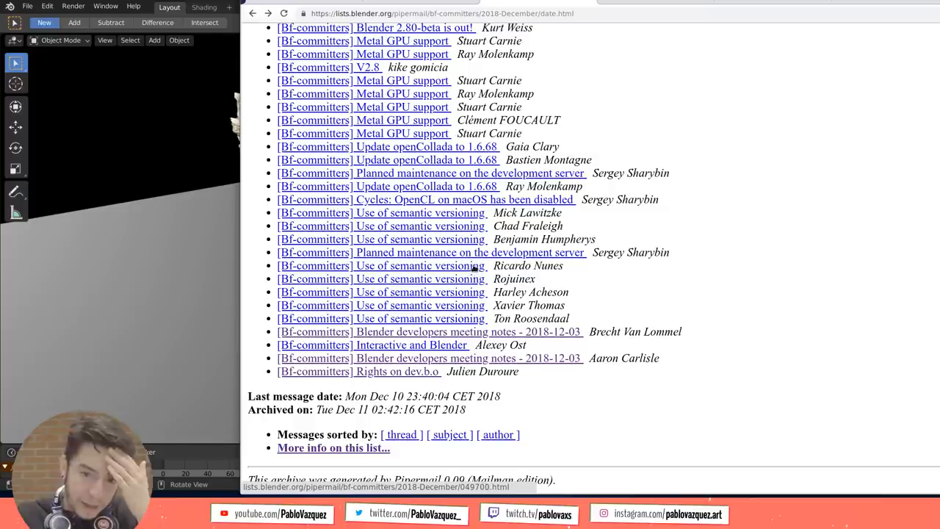
{"action": "left_click", "coordinate": [463, 213]}
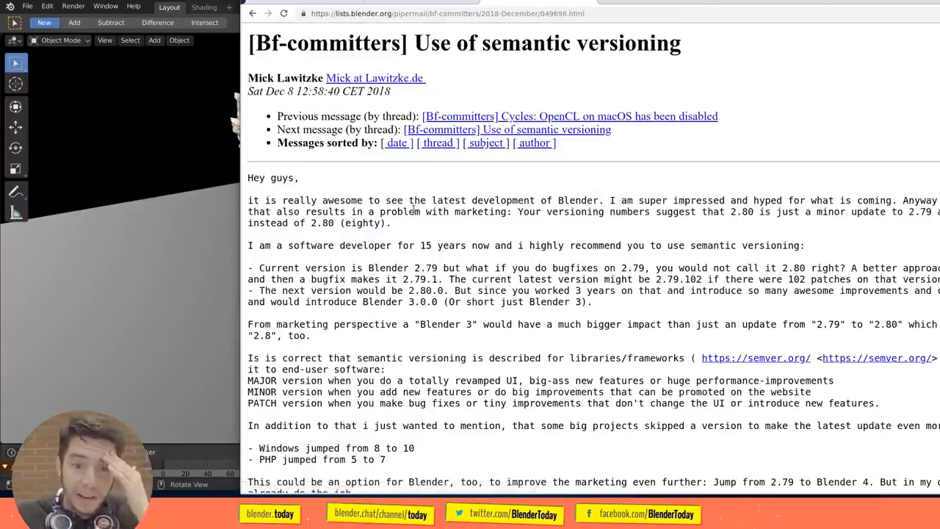
{"action": "scroll", "coordinate": [420, 134], "scroll_direction": "down", "scroll_amount": 3}
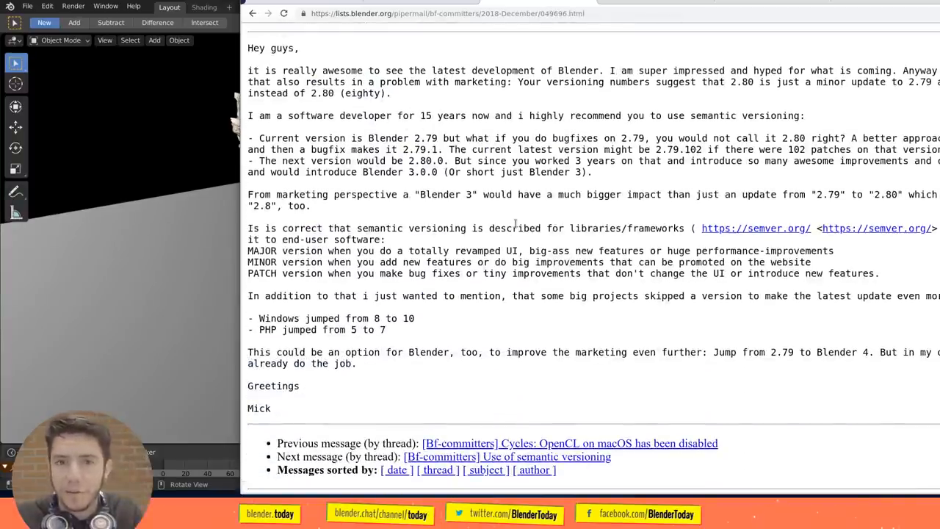
Back on the index, read the developer meeting notes, then switch to the Blender Developers Blog
{"action": "key", "text": "alt+Left"}
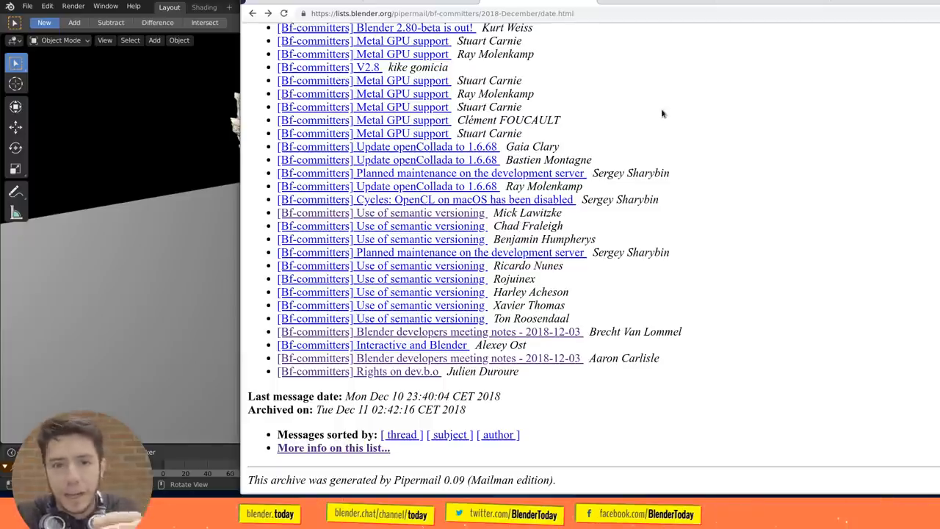
{"action": "left_click", "coordinate": [491, 358]}
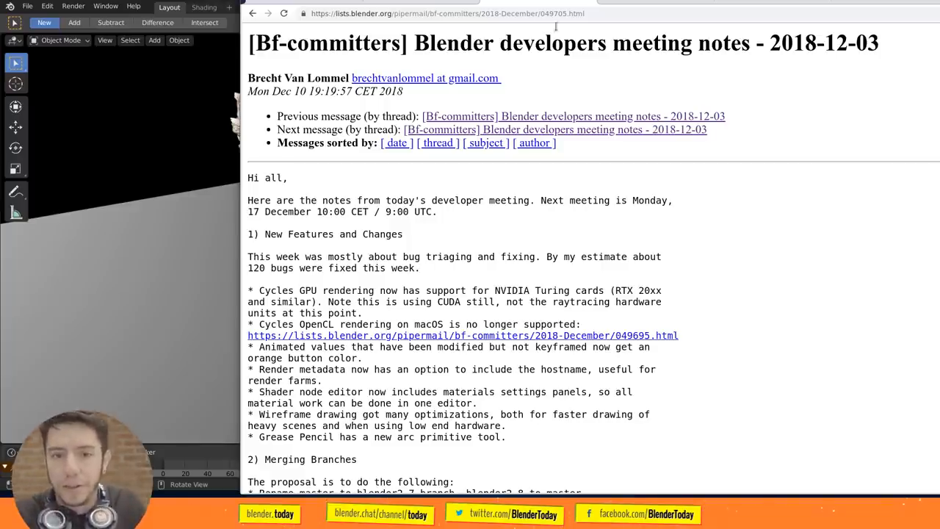
{"action": "left_click", "coordinate": [320, 6]}
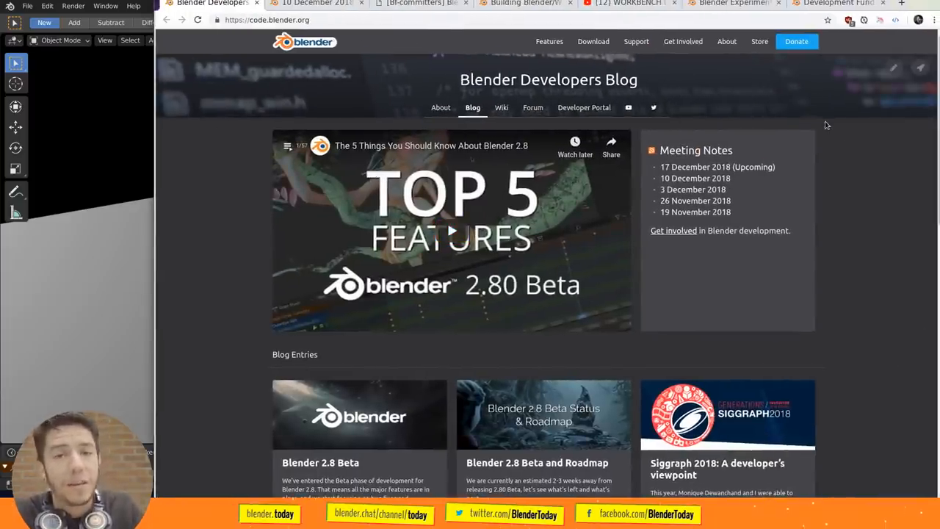
Quit Blender, discarding the unsaved changes to bounce_bounce_2.80
{"action": "left_click", "coordinate": [83, 160]}
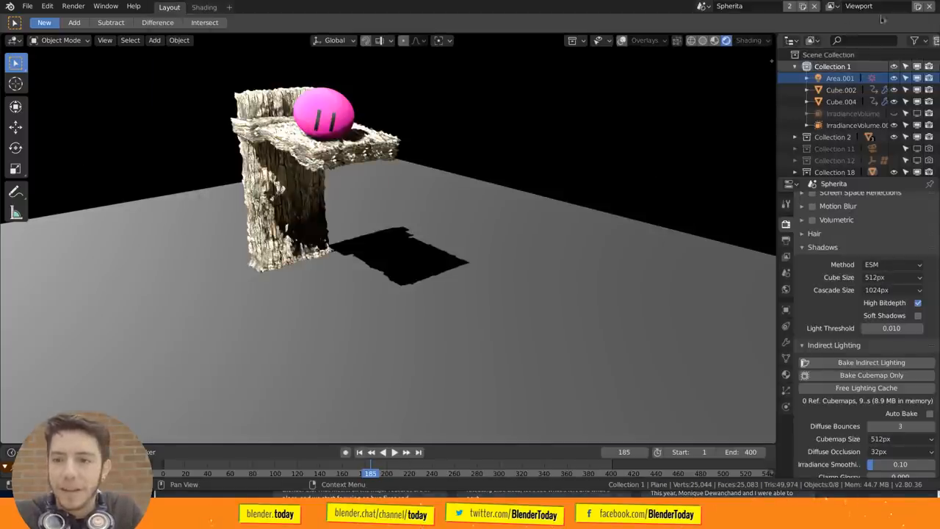
{"action": "key", "text": "ctrl+q"}
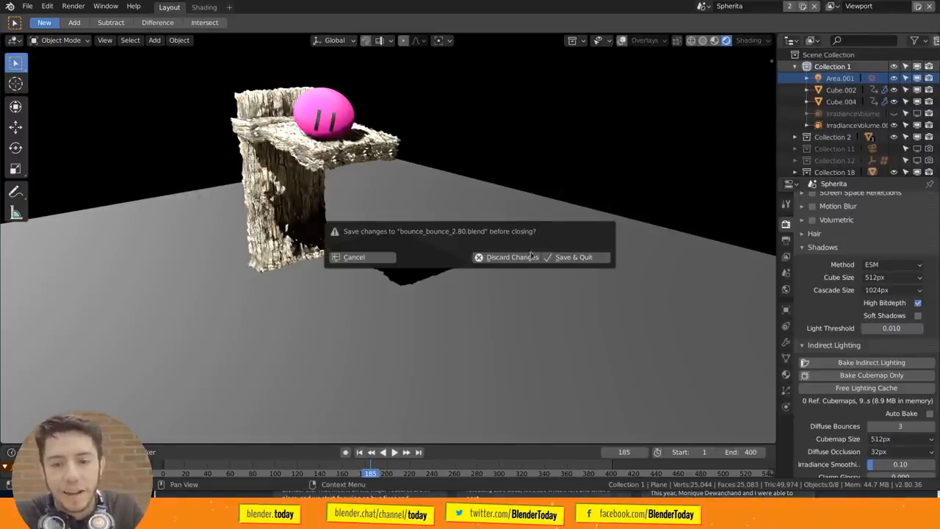
{"action": "left_click", "coordinate": [512, 257]}
Unmaximize and reposition the browser window, then bring the build terminal to the front
{"action": "left_click", "coordinate": [119, 221]}
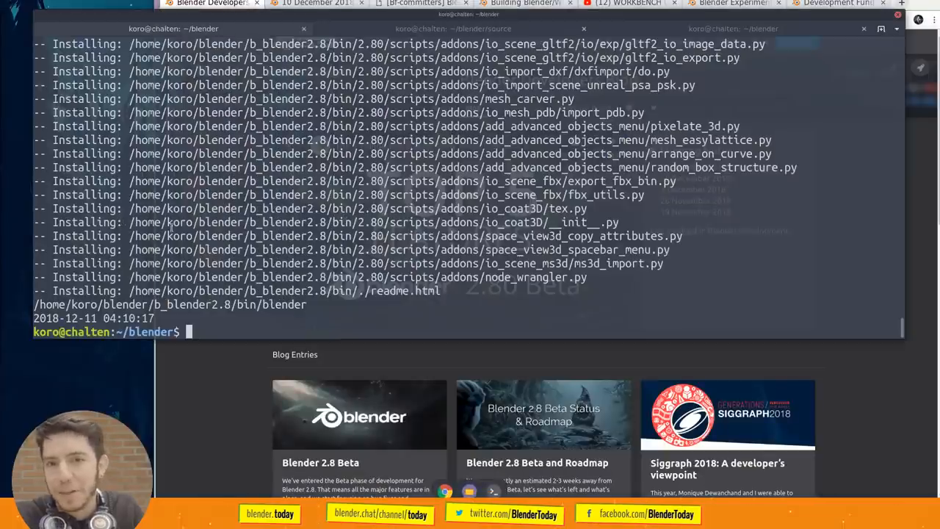
{"action": "left_click", "coordinate": [518, 225]}
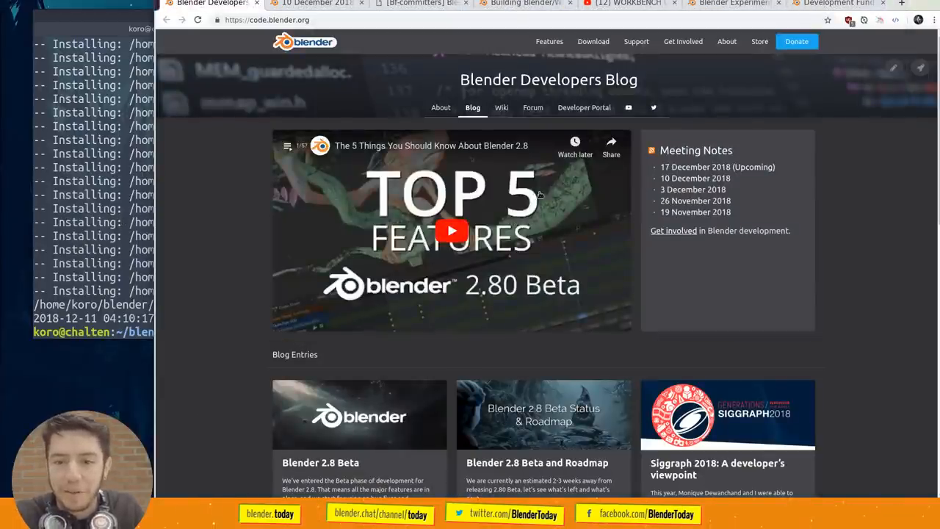
{"action": "double_click", "coordinate": [830, 7]}
{"action": "left_click_drag", "start_coordinate": [851, 100], "coordinate": [829, 351]}
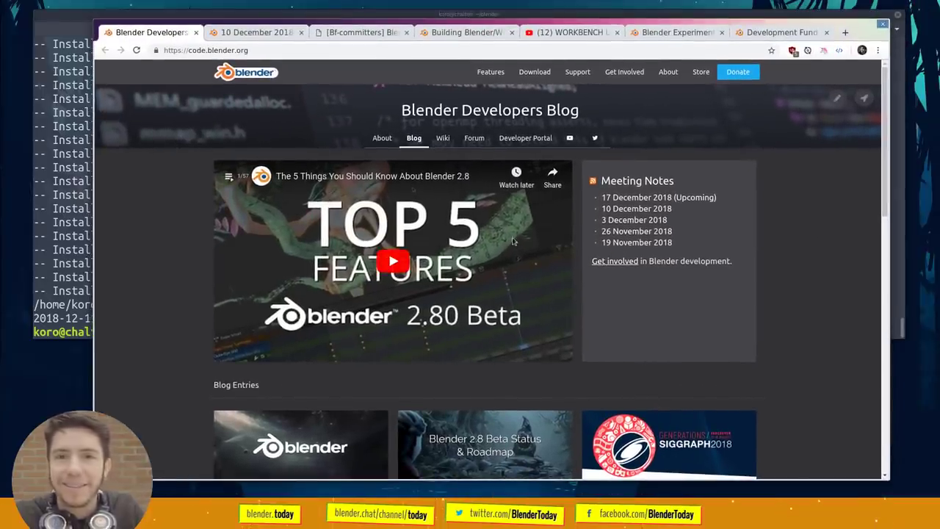
{"action": "key", "text": "super"}
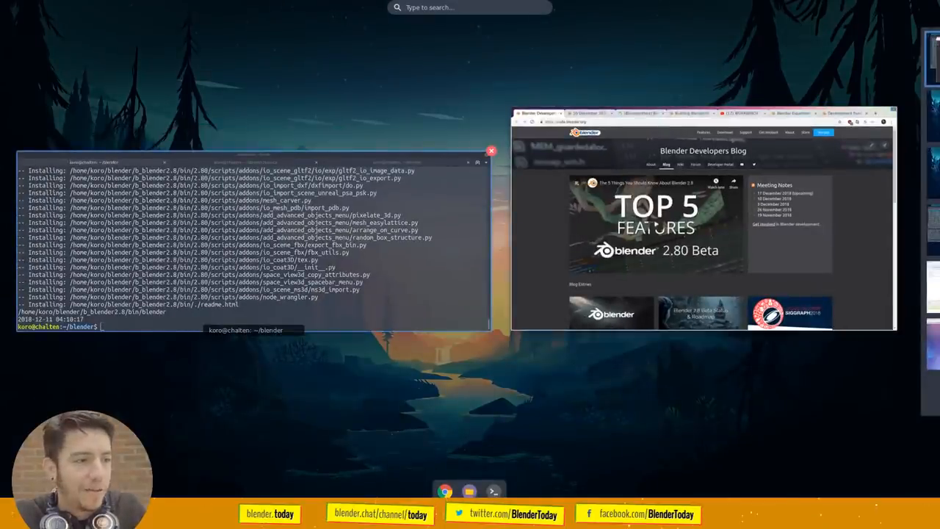
{"action": "left_click", "coordinate": [253, 242]}
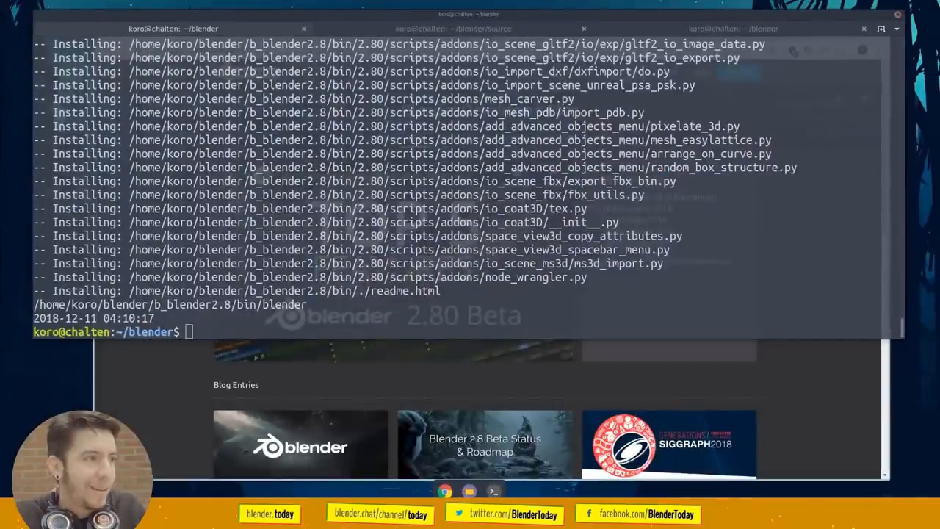